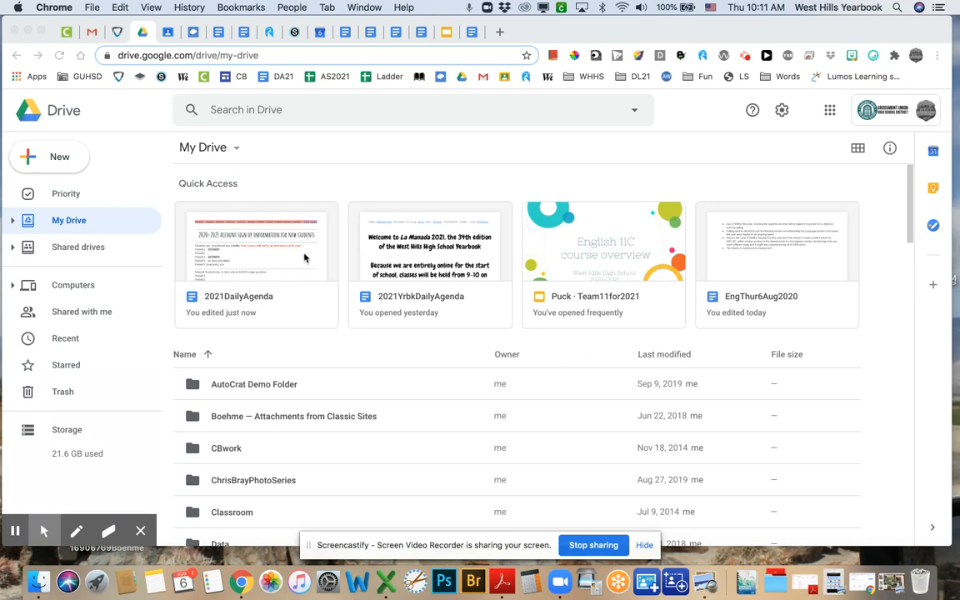
- From Google Drive's New menu, create a blank Google Docs document
{"action": "left_click", "coordinate": [31, 161]}
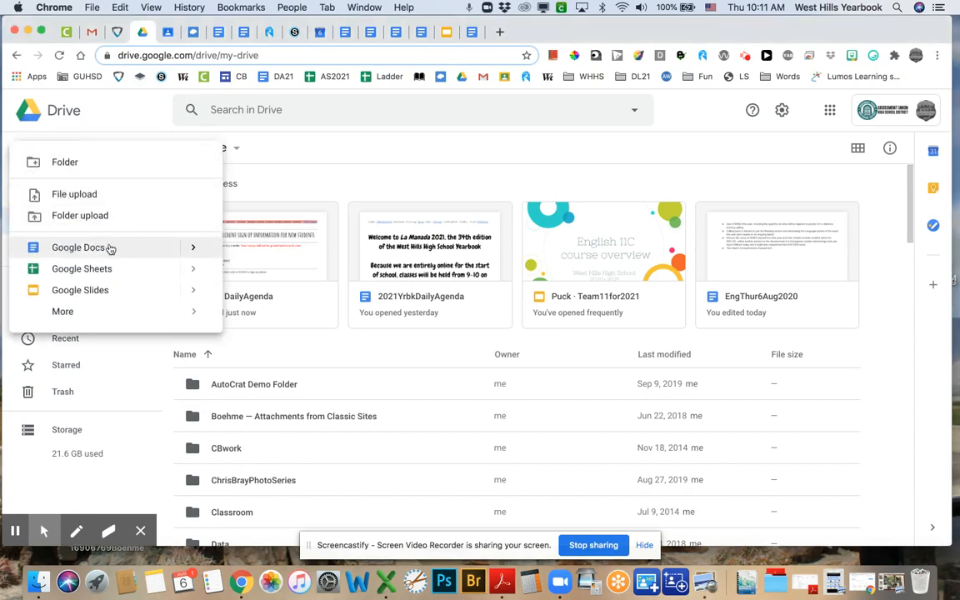
{"action": "mouse_move", "coordinate": [193, 250]}
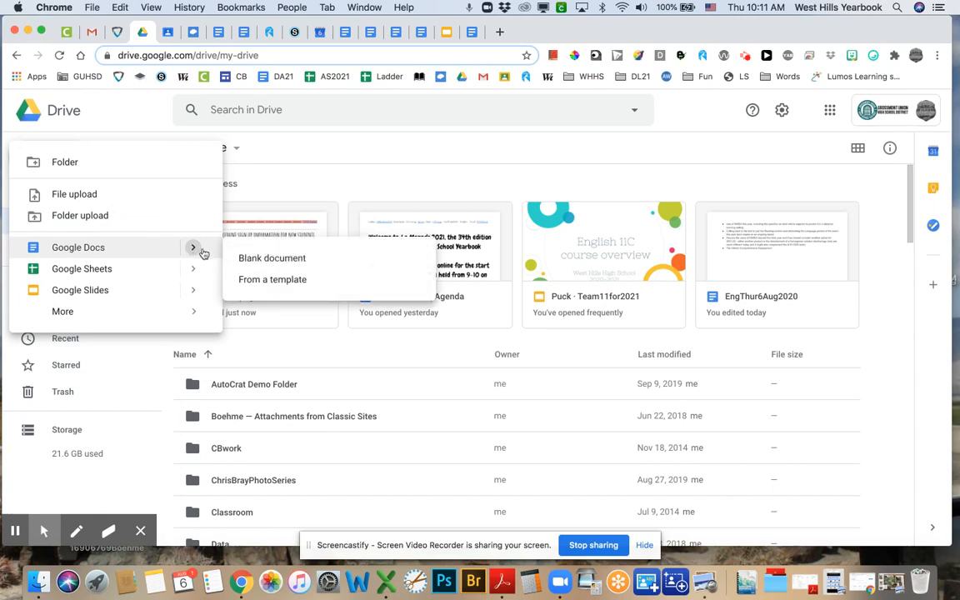
{"action": "left_click", "coordinate": [270, 260]}
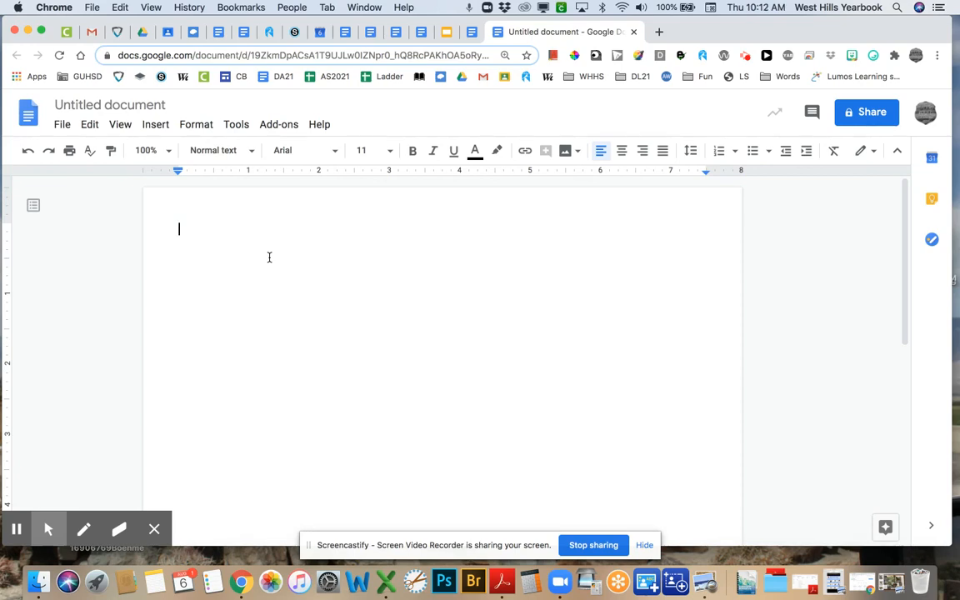
- Type 'This is some sample text.' on the document's first line
{"action": "type", "text": "This i"}
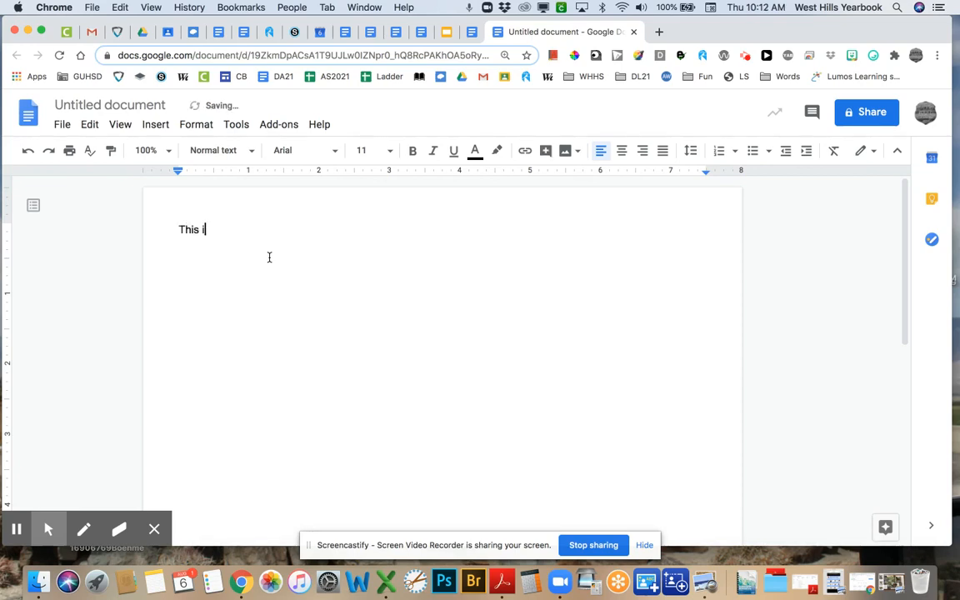
{"action": "type", "text": "s some samp"}
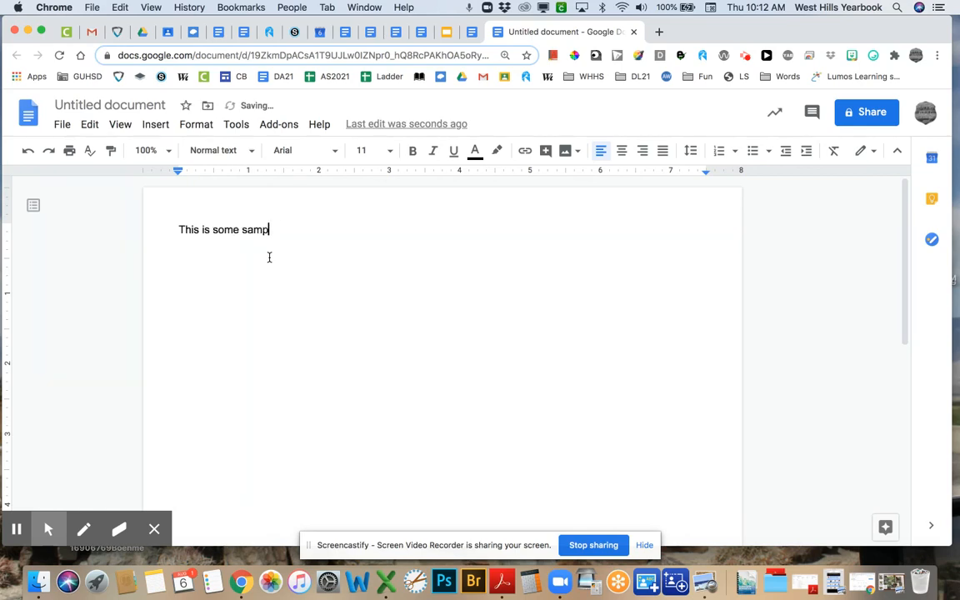
{"action": "type", "text": "le text."}
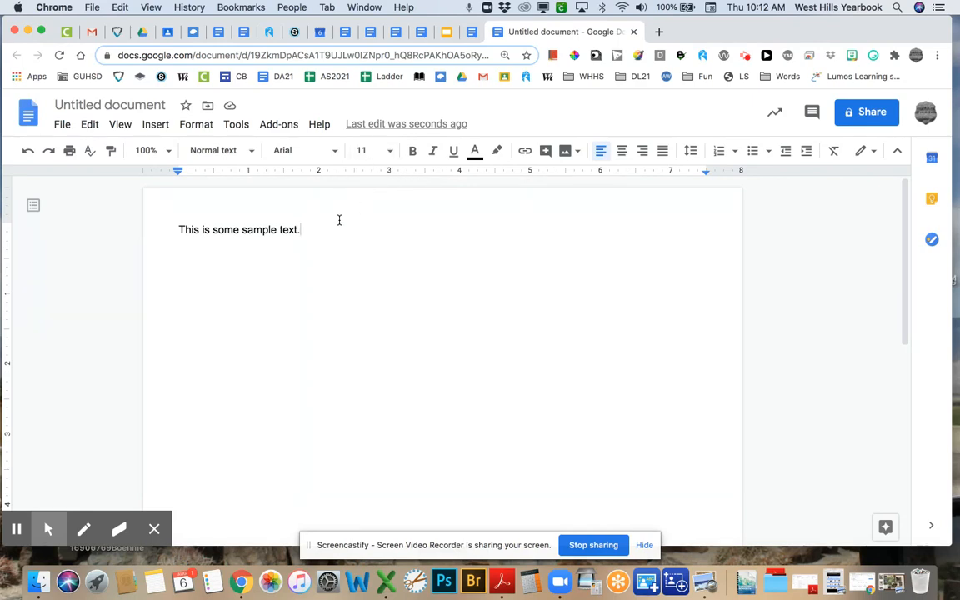
- Select the whole sample sentence and set it in Roboto from the font list
{"action": "left_click_drag", "start_coordinate": [300, 229], "coordinate": [179, 229]}
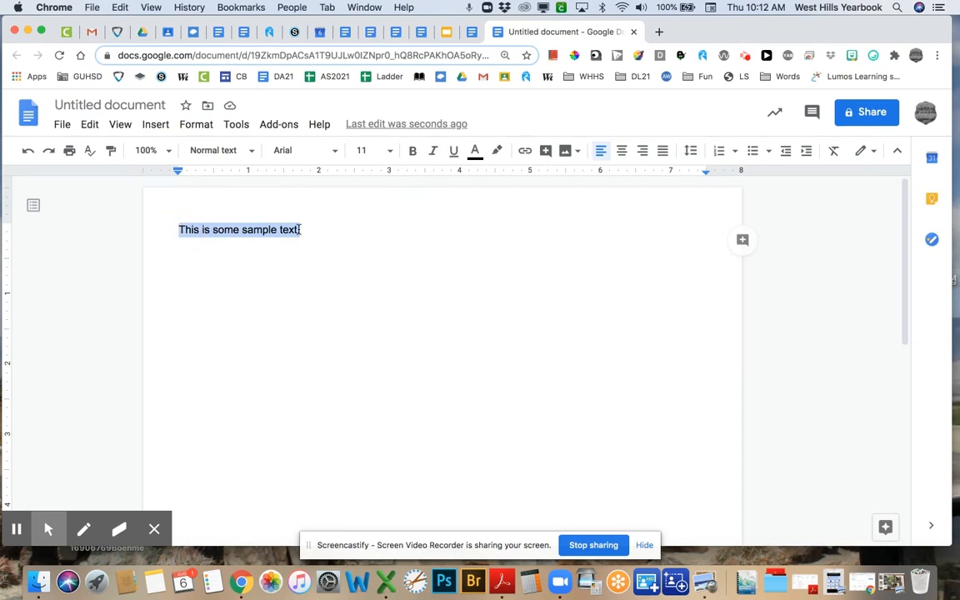
{"action": "left_click", "coordinate": [334, 150]}
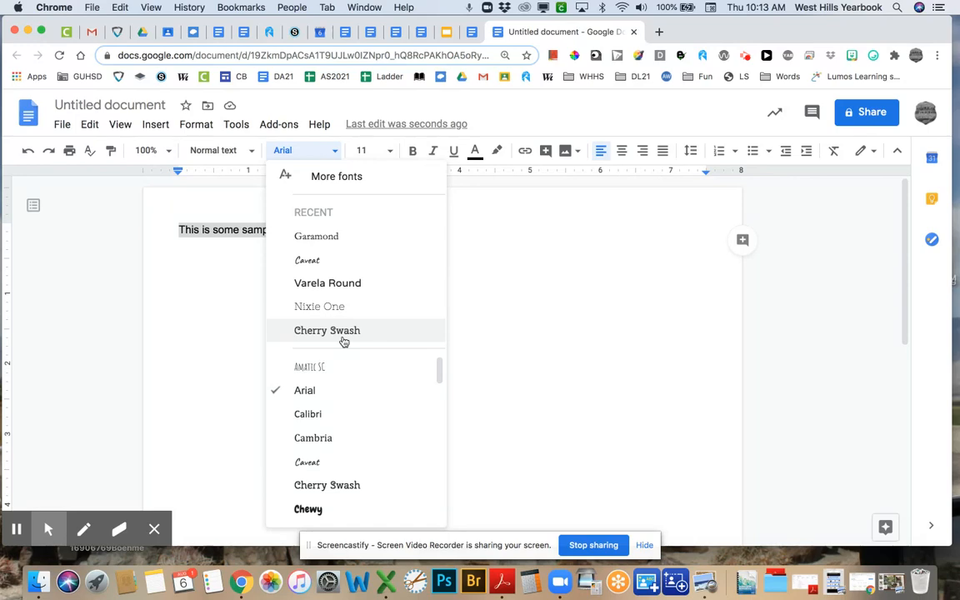
{"action": "scroll", "coordinate": [344, 391], "scroll_direction": "down", "scroll_amount": 1}
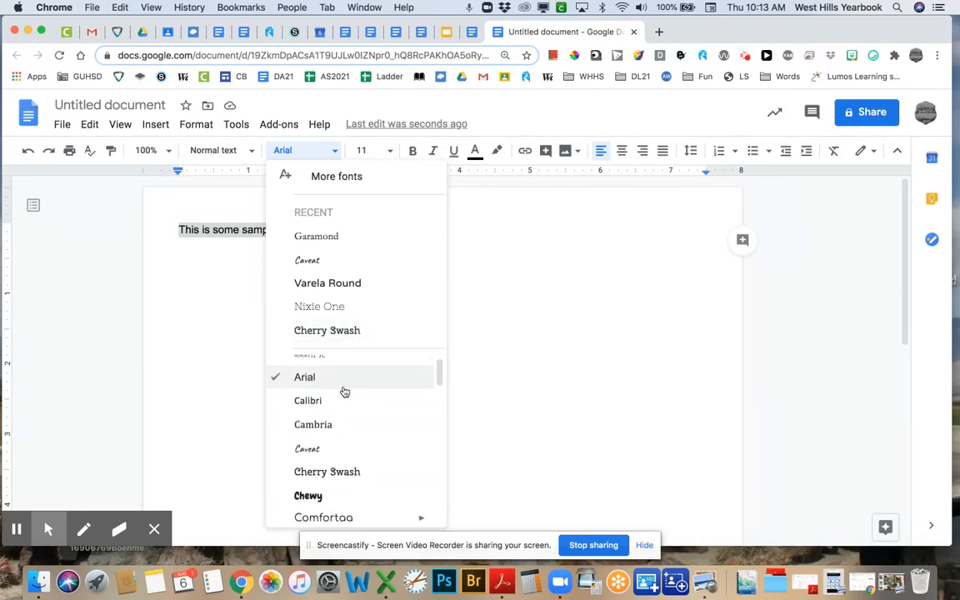
{"action": "scroll", "coordinate": [344, 391], "scroll_direction": "down", "scroll_amount": 5}
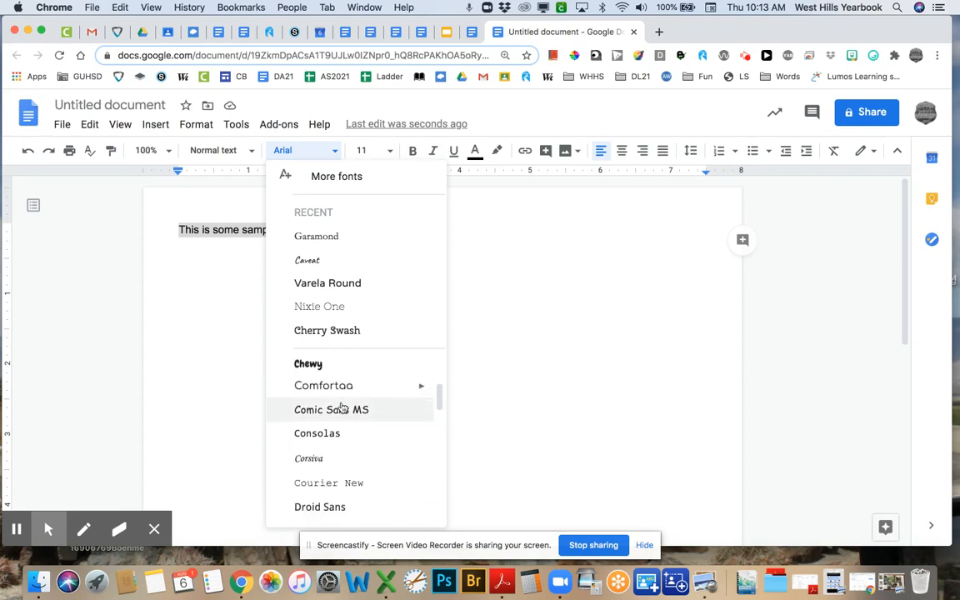
{"action": "scroll", "coordinate": [342, 406], "scroll_direction": "down", "scroll_amount": 2}
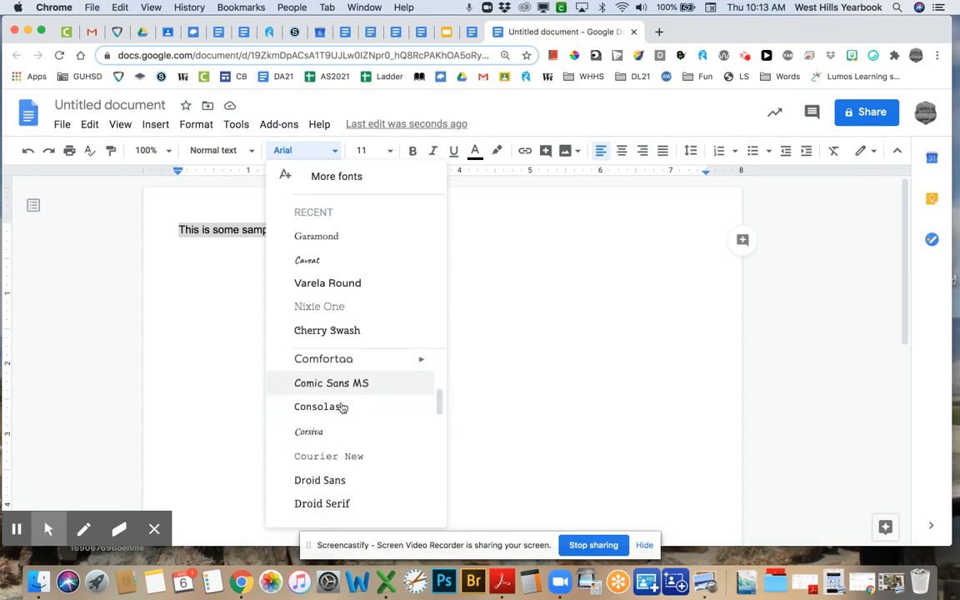
{"action": "scroll", "coordinate": [339, 406], "scroll_direction": "down", "scroll_amount": 1}
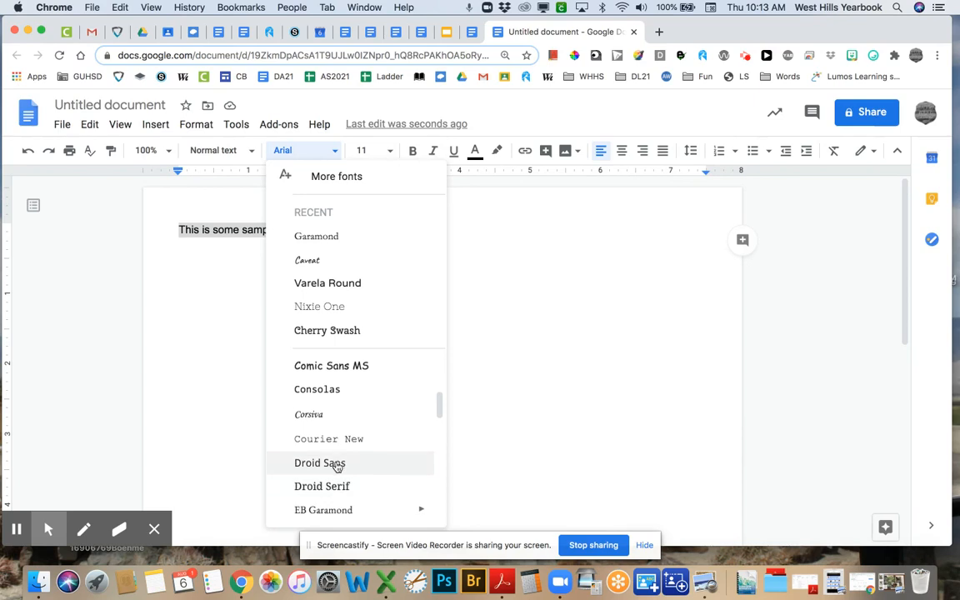
{"action": "scroll", "coordinate": [337, 466], "scroll_direction": "down", "scroll_amount": 1}
{"action": "scroll", "coordinate": [336, 466], "scroll_direction": "down", "scroll_amount": 4}
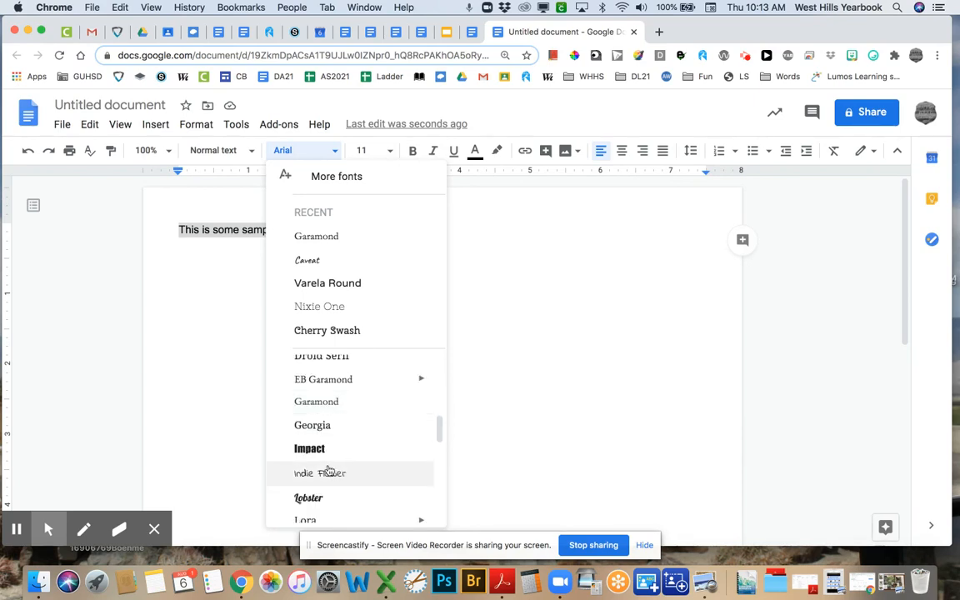
{"action": "scroll", "coordinate": [325, 435], "scroll_direction": "down", "scroll_amount": 10}
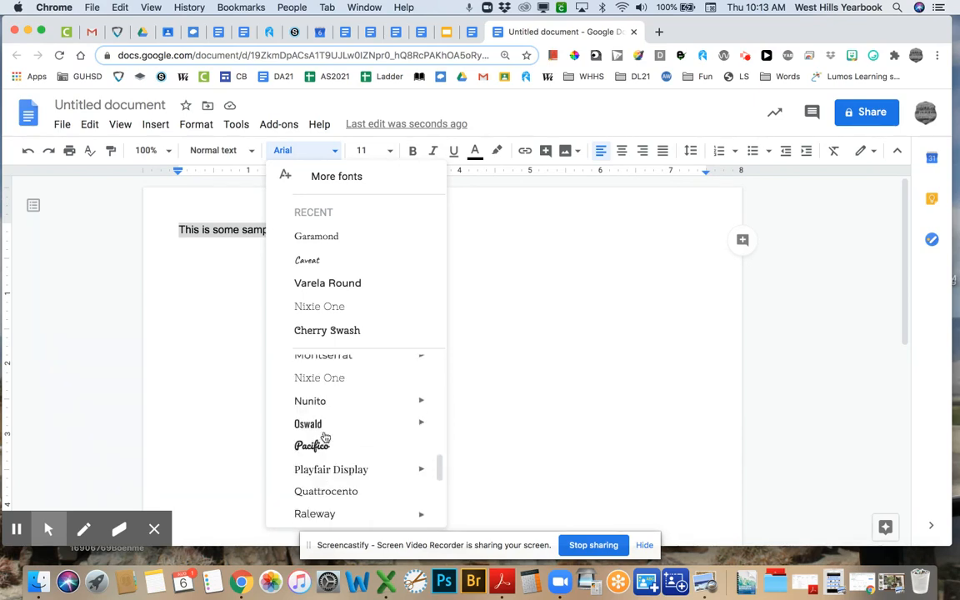
{"action": "scroll", "coordinate": [325, 437], "scroll_direction": "down", "scroll_amount": 2}
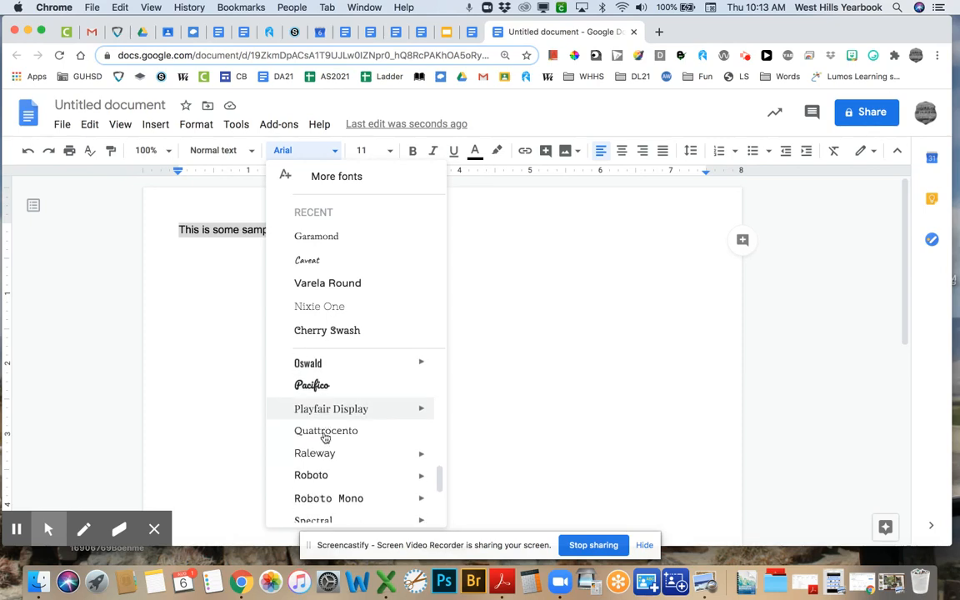
{"action": "left_click", "coordinate": [311, 450]}
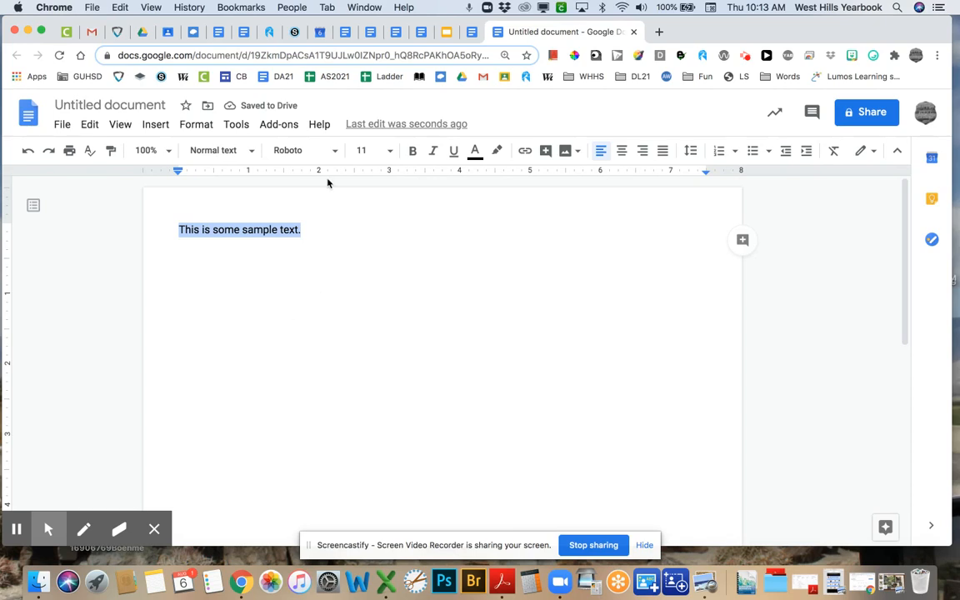
- Enlarge the sample sentence to 12 point, then to 14 point
{"action": "left_click", "coordinate": [391, 154]}
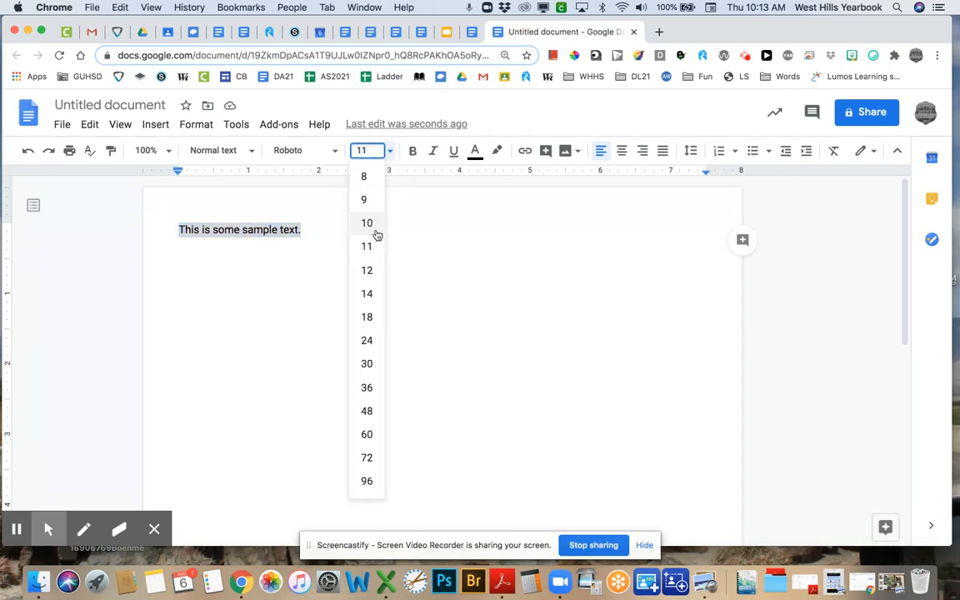
{"action": "left_click", "coordinate": [375, 270]}
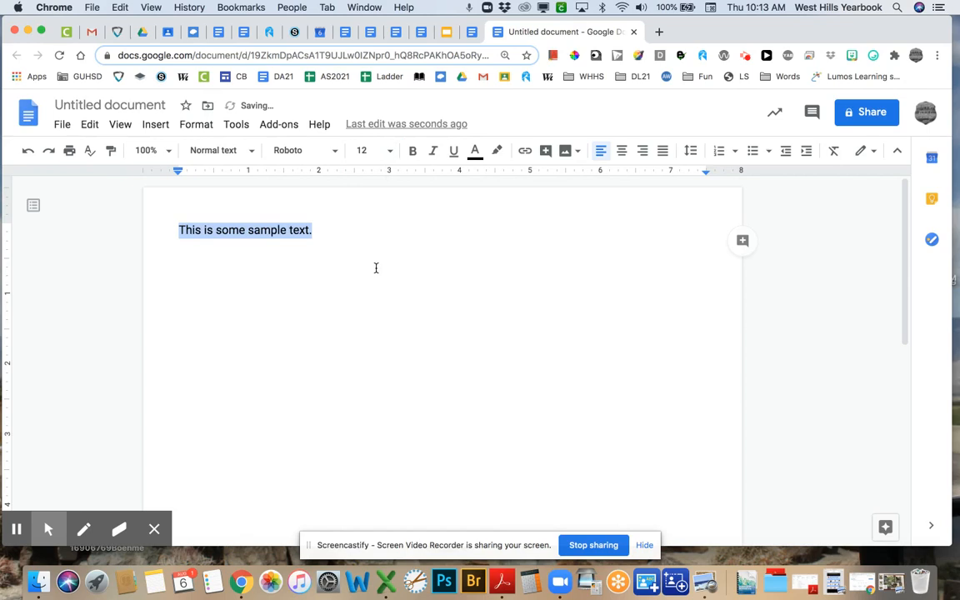
{"action": "left_click", "coordinate": [390, 152]}
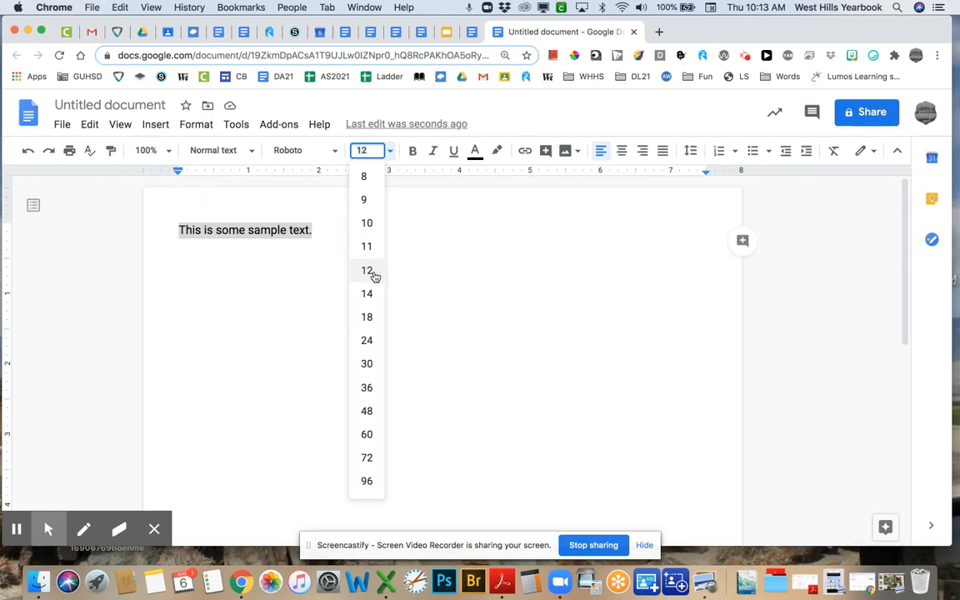
{"action": "left_click", "coordinate": [366, 293]}
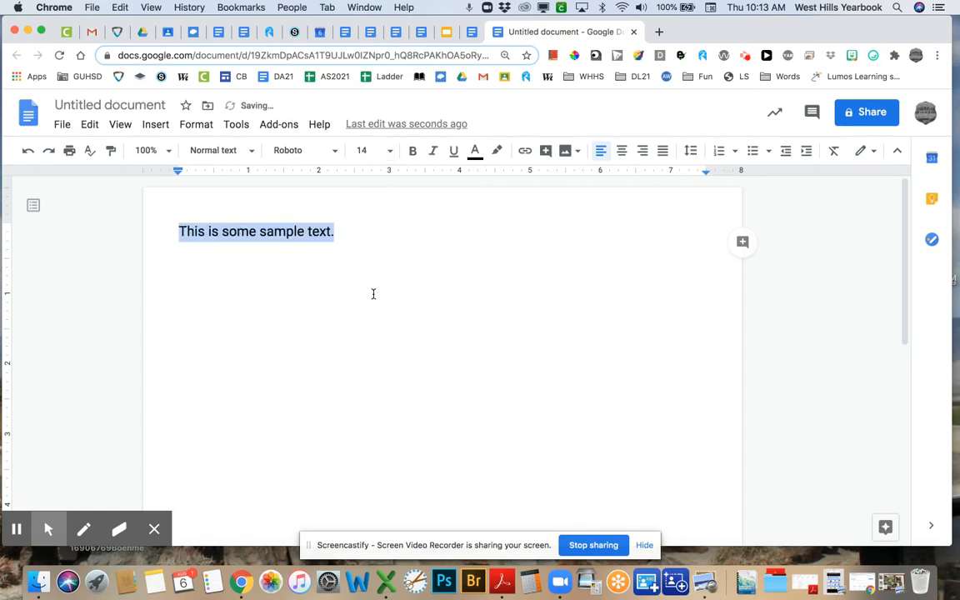
{"action": "left_click", "coordinate": [353, 239]}
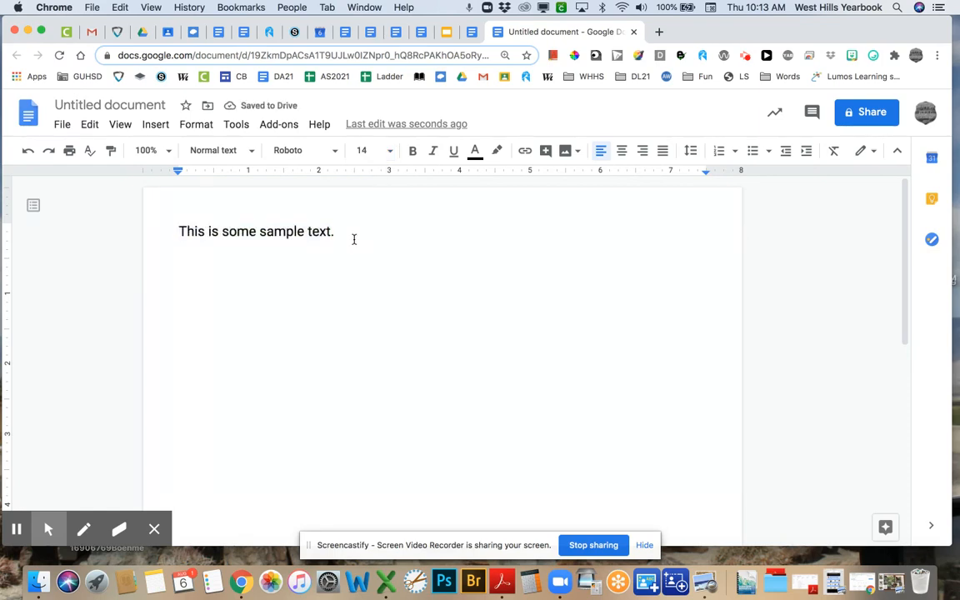
- Switch the sample sentence's font from Roboto to Garamond
{"action": "left_click_drag", "start_coordinate": [337, 236], "coordinate": [178, 232]}
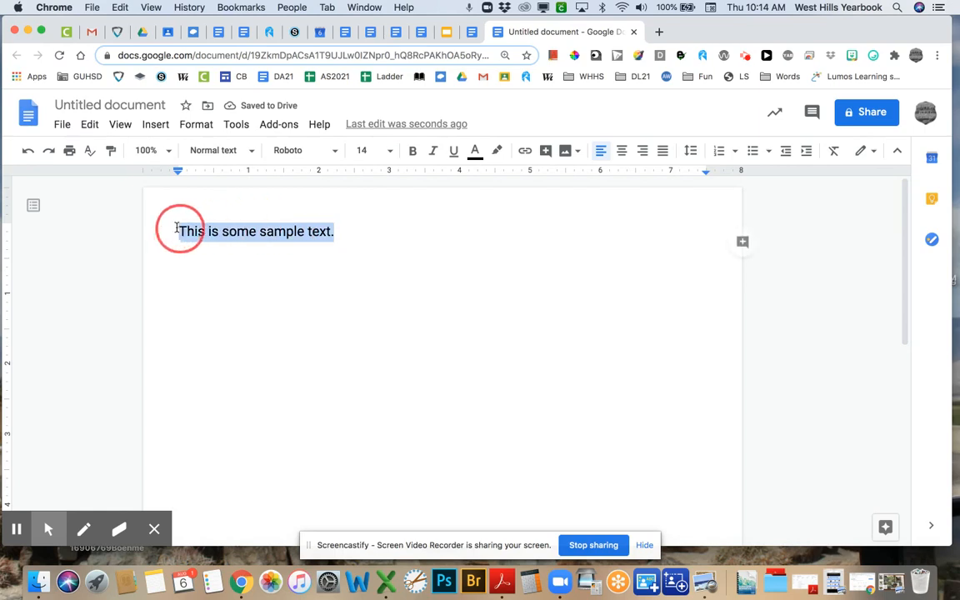
{"action": "left_click", "coordinate": [338, 151]}
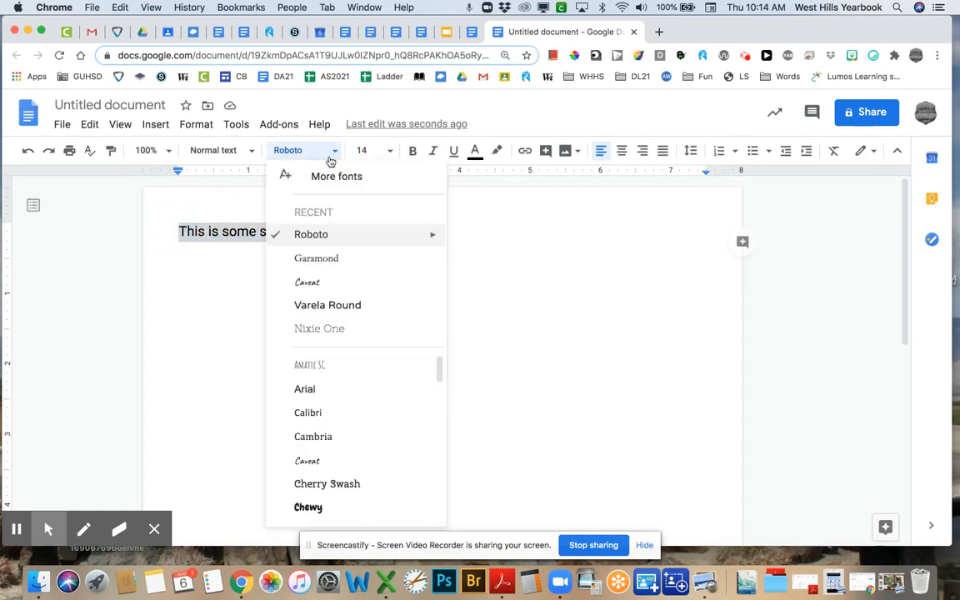
{"action": "left_click", "coordinate": [316, 257]}
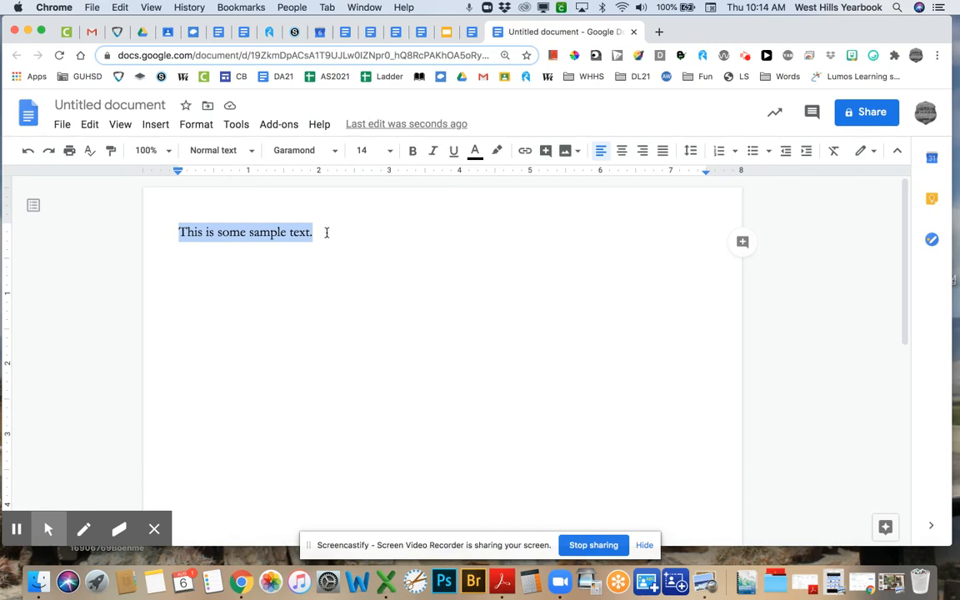
{"action": "left_click", "coordinate": [326, 232]}
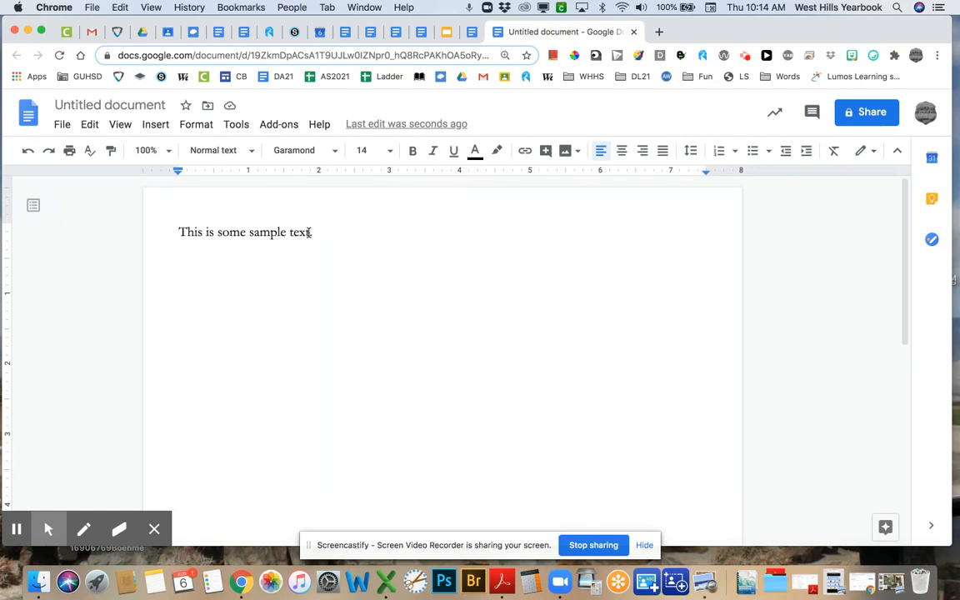
- Try bold, italic and underline on 'sample', then remove all three so it stays plain
{"action": "double_click", "coordinate": [255, 234]}
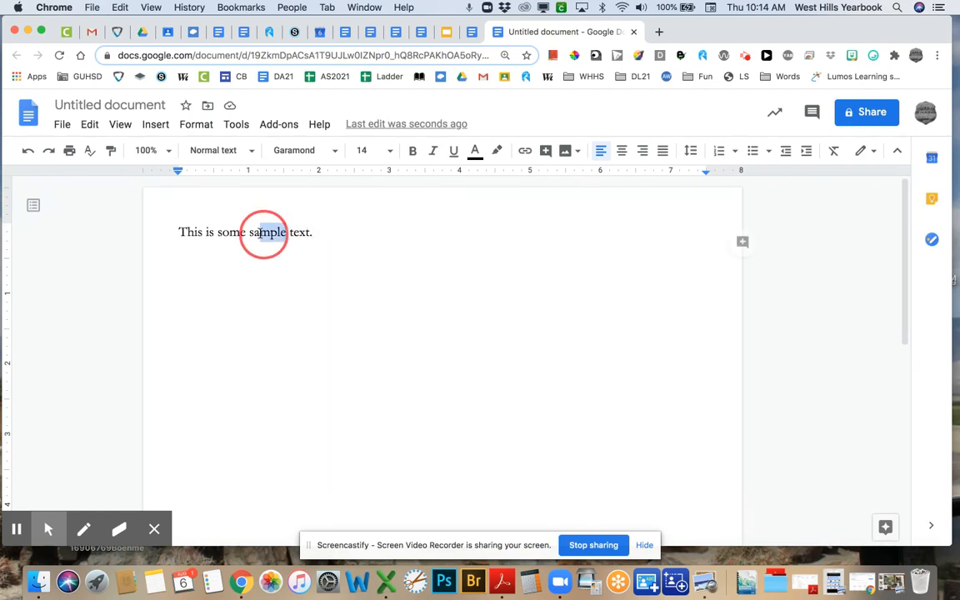
{"action": "key", "text": "super+b"}
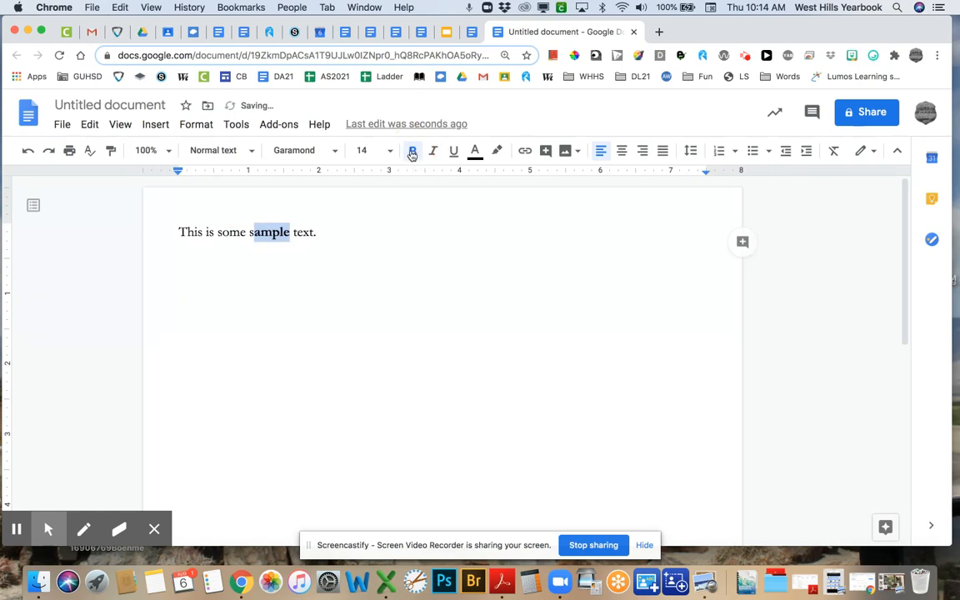
{"action": "left_click", "coordinate": [433, 151]}
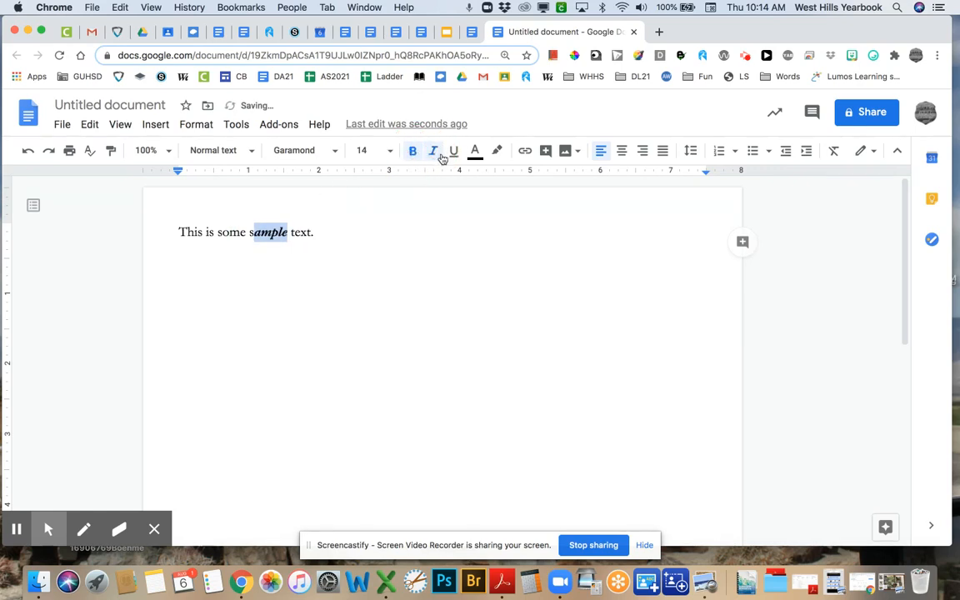
{"action": "left_click", "coordinate": [454, 154]}
{"action": "left_click", "coordinate": [453, 154]}
{"action": "left_click", "coordinate": [433, 155]}
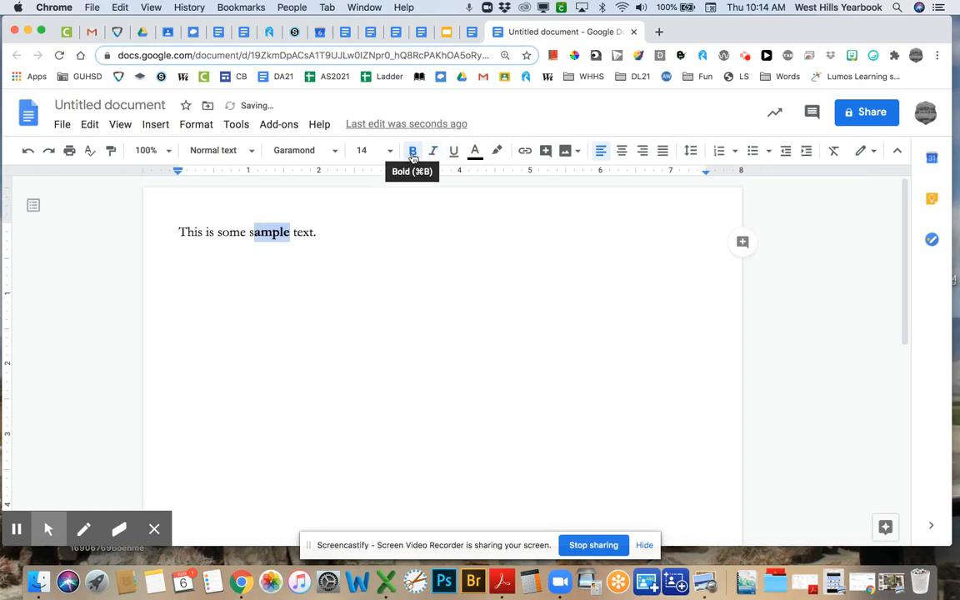
{"action": "left_click", "coordinate": [412, 153]}
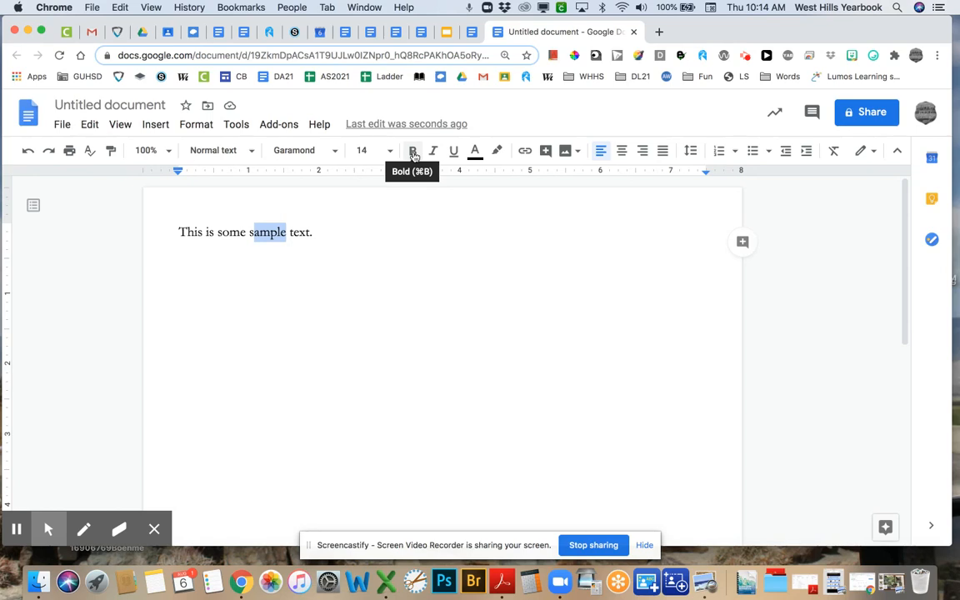
{"action": "left_click", "coordinate": [402, 236]}
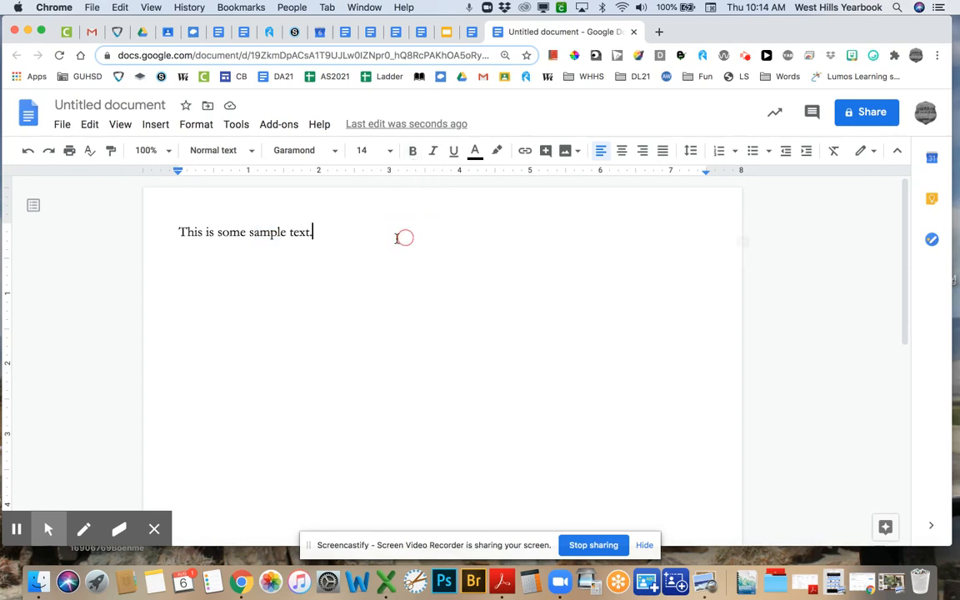
{"action": "left_click_drag", "start_coordinate": [206, 234], "coordinate": [244, 236]}
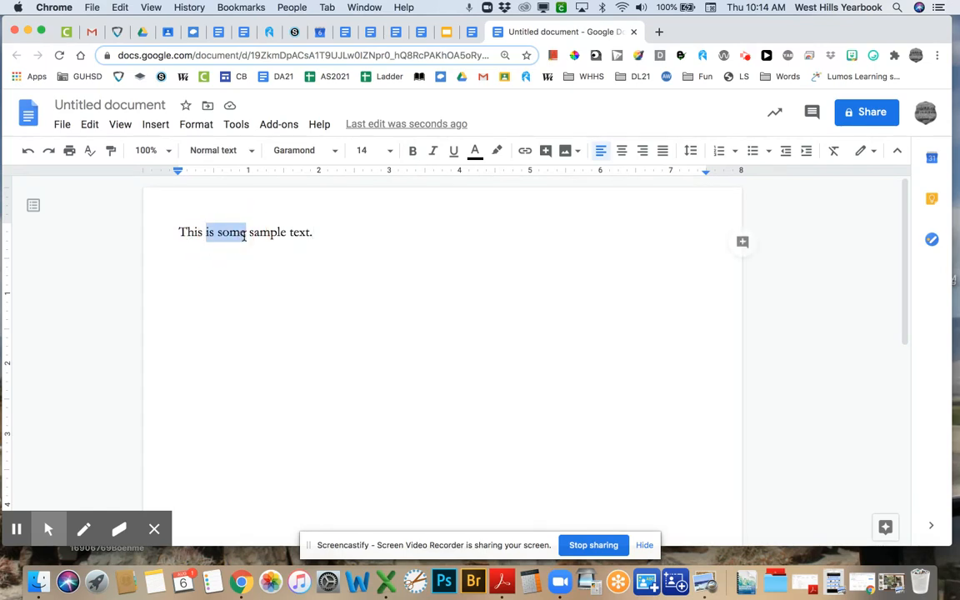
{"action": "key", "text": "super+b"}
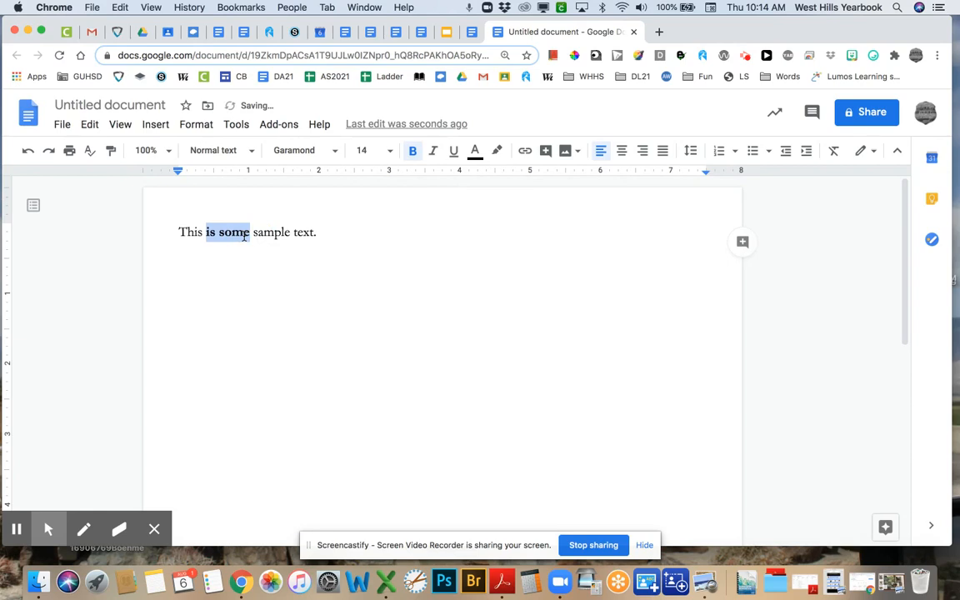
{"action": "key", "text": "super+b"}
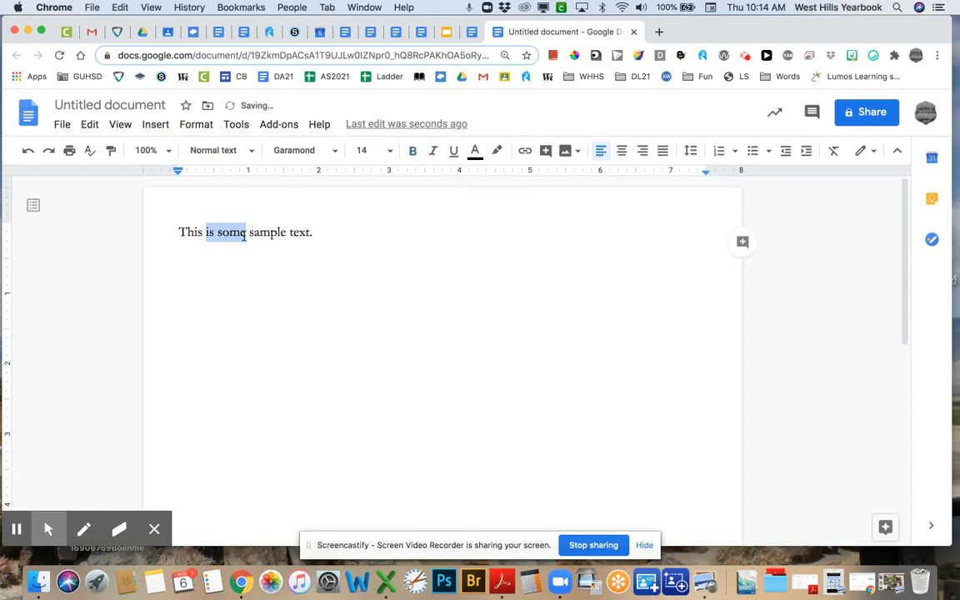
{"action": "key", "text": "super+u"}
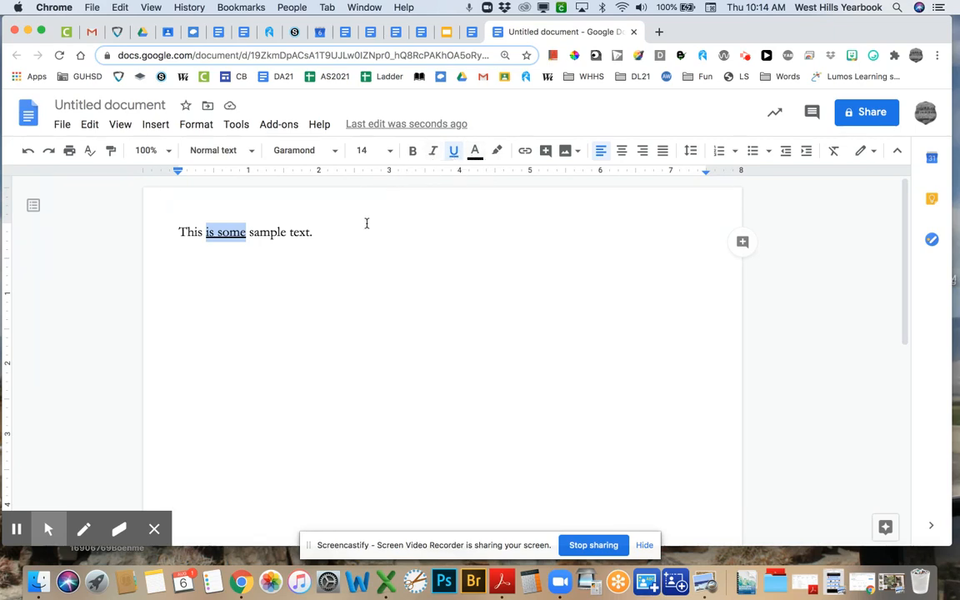
{"action": "key", "text": "super+i"}
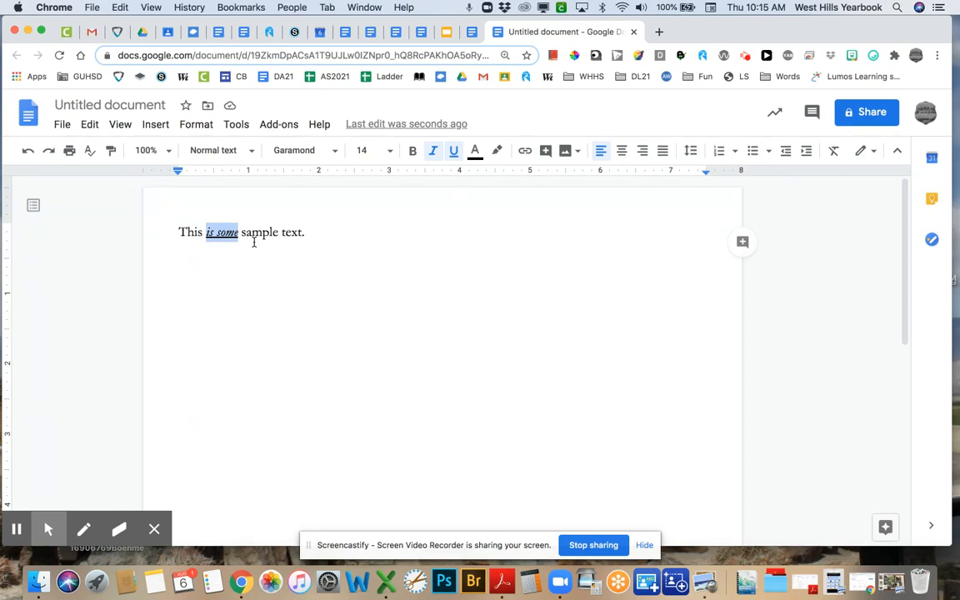
{"action": "key", "text": "super+i"}
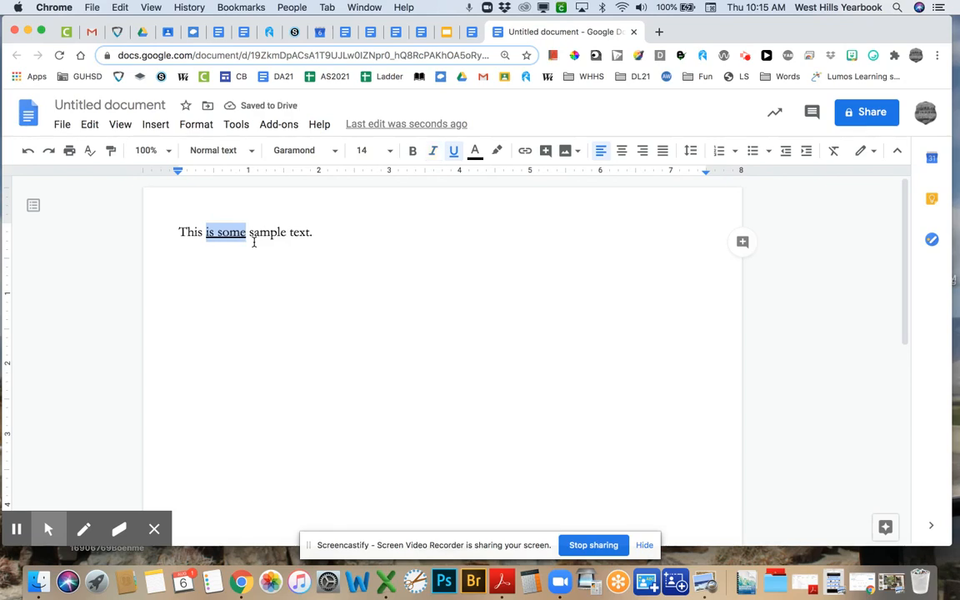
{"action": "key", "text": "super+b"}
{"action": "key", "text": "super+u"}
{"action": "key", "text": "super+b"}
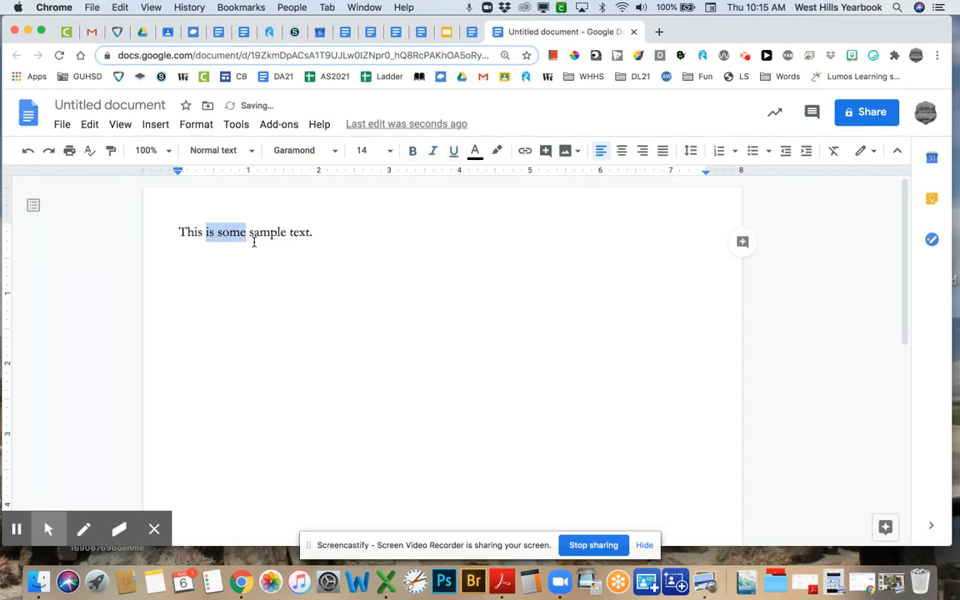
- Bold 'This', underline 'is' and italicize 'some' in the sample sentence
{"action": "left_click", "coordinate": [253, 233]}
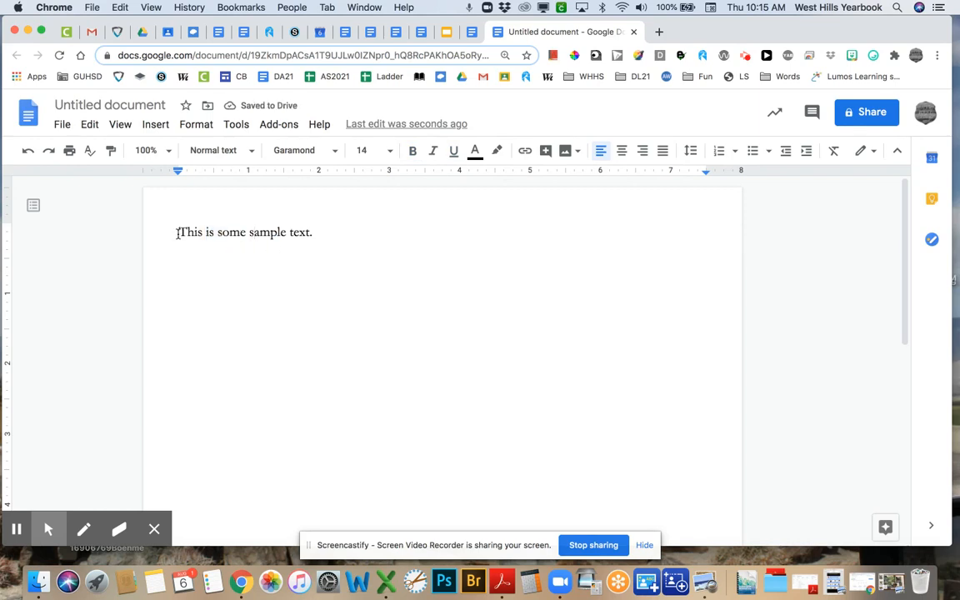
{"action": "left_click_drag", "start_coordinate": [178, 233], "coordinate": [203, 233]}
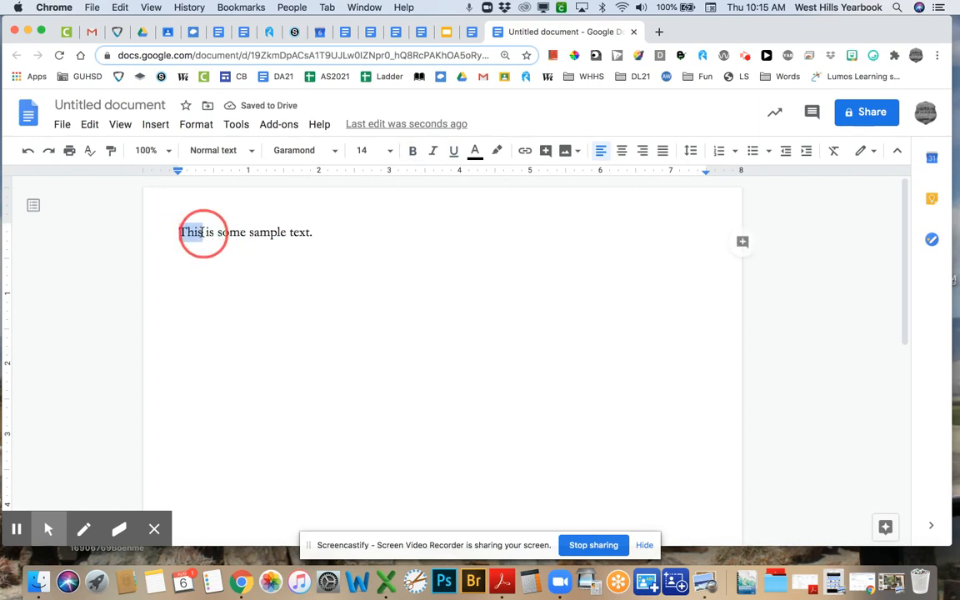
{"action": "left_click", "coordinate": [412, 150]}
{"action": "double_click", "coordinate": [212, 233]}
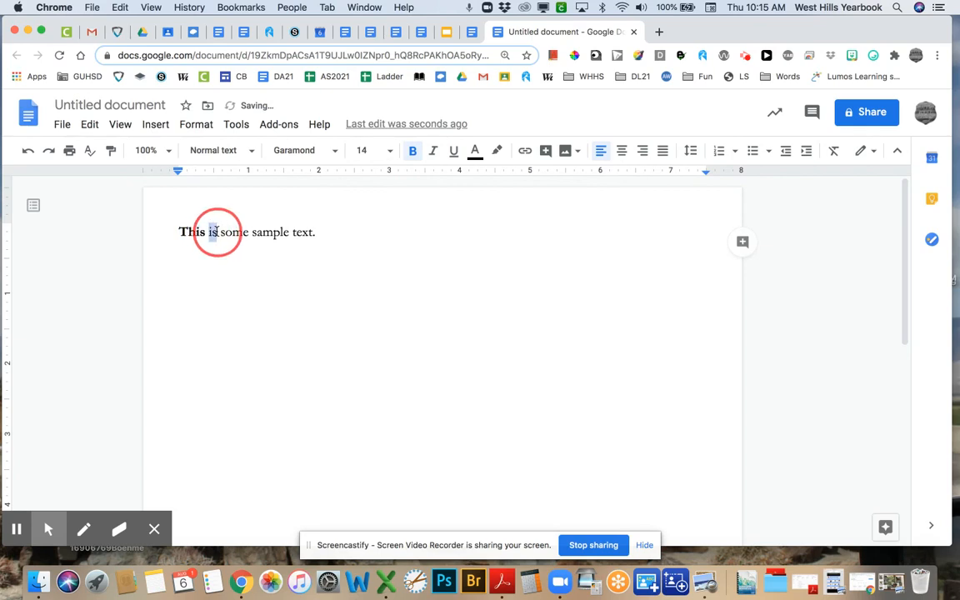
{"action": "left_click", "coordinate": [453, 151]}
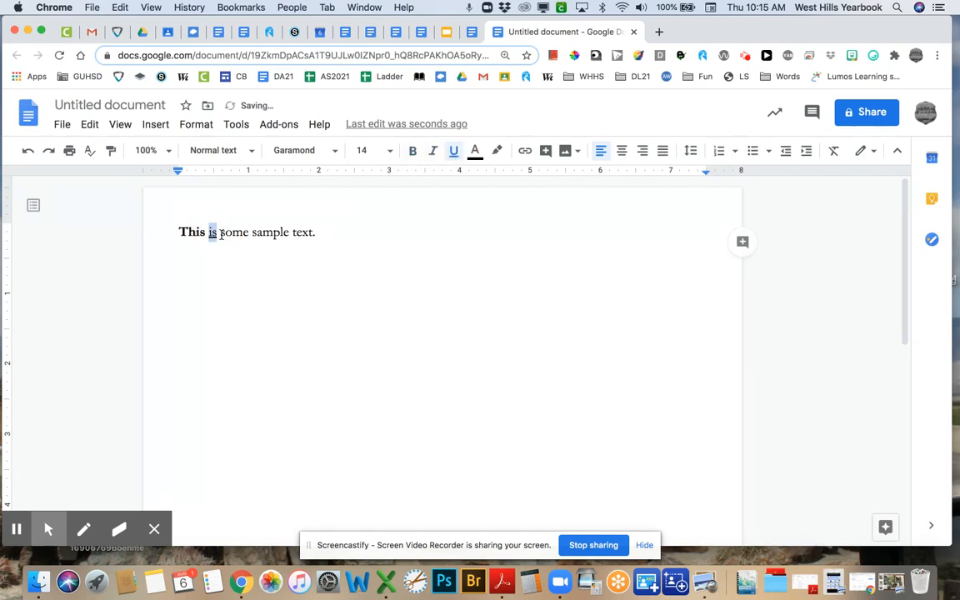
{"action": "left_click_drag", "start_coordinate": [220, 232], "coordinate": [250, 233]}
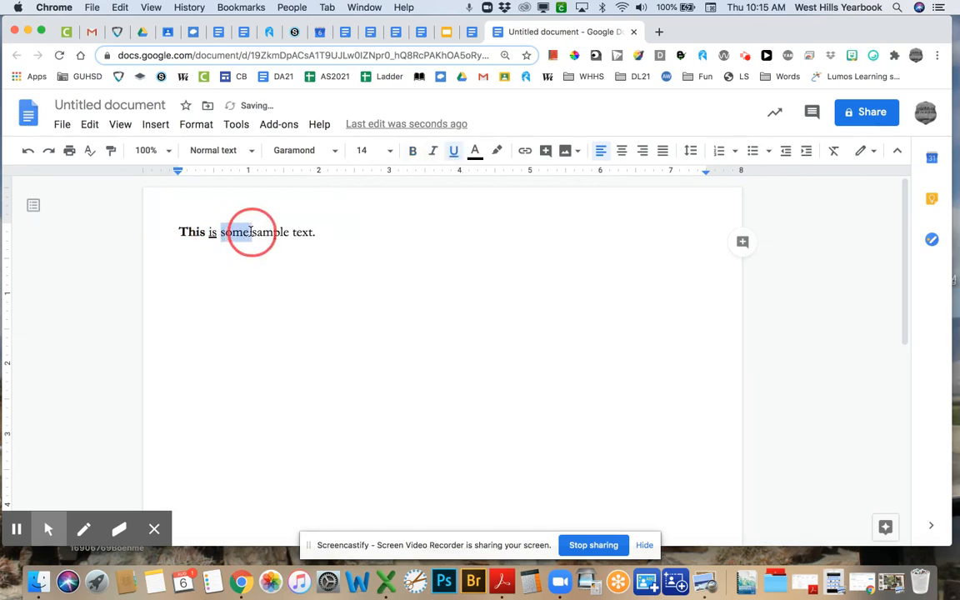
{"action": "left_click", "coordinate": [432, 150]}
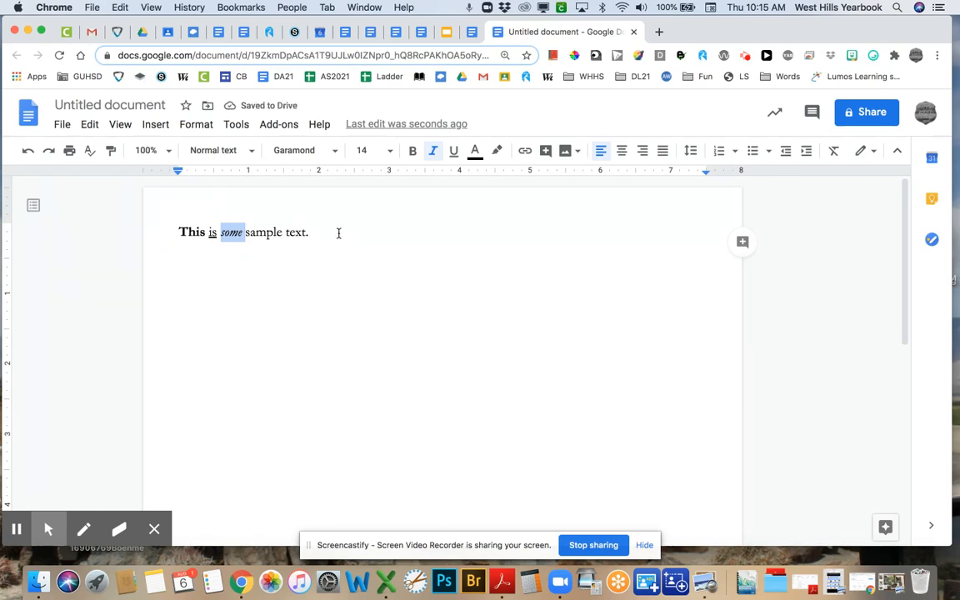
{"action": "left_click", "coordinate": [339, 234]}
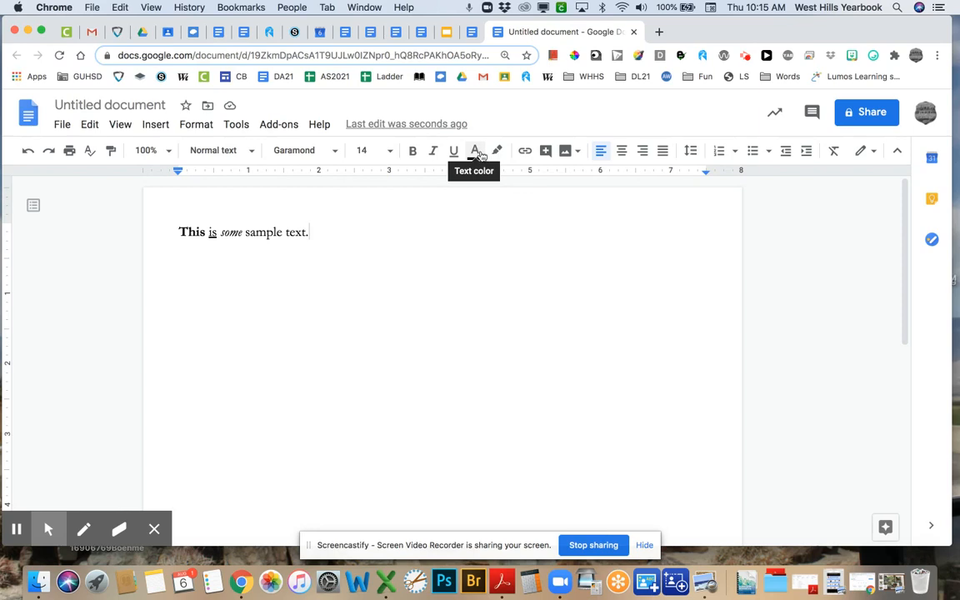
{"action": "left_click_drag", "start_coordinate": [285, 232], "coordinate": [306, 233]}
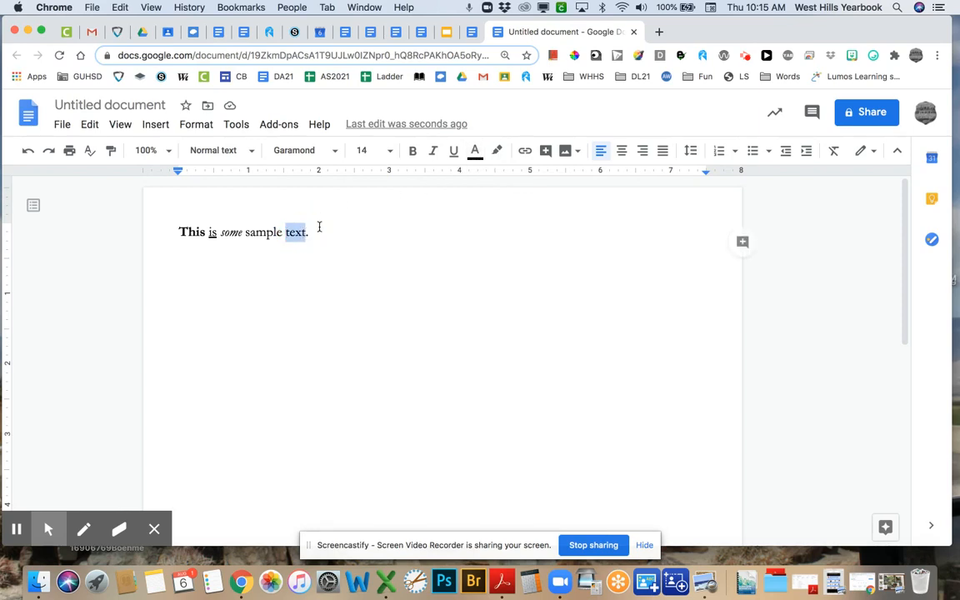
- Try colouring the word 'text' green, then blue
{"action": "left_click", "coordinate": [474, 151]}
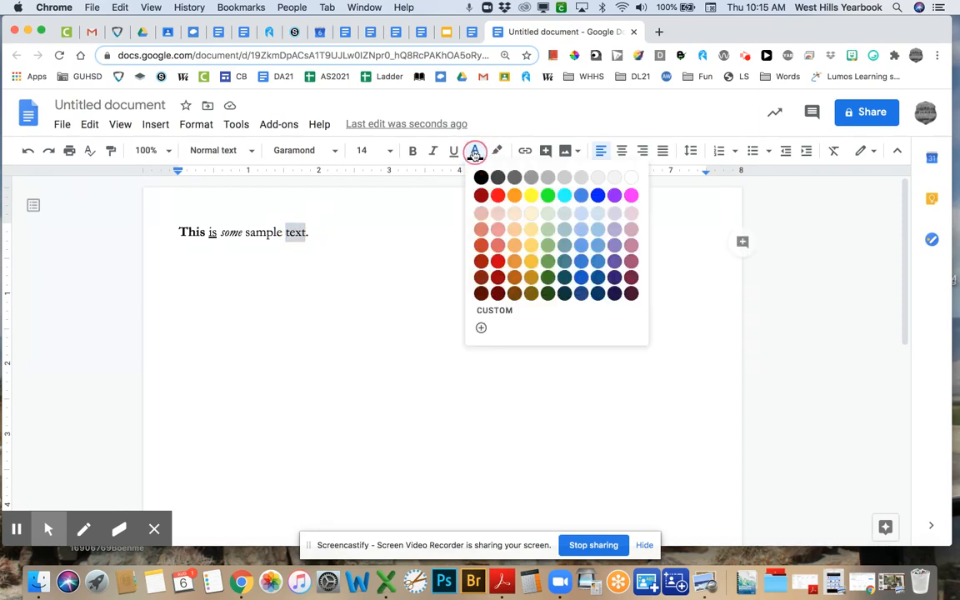
{"action": "left_click", "coordinate": [548, 277]}
{"action": "left_click", "coordinate": [393, 288]}
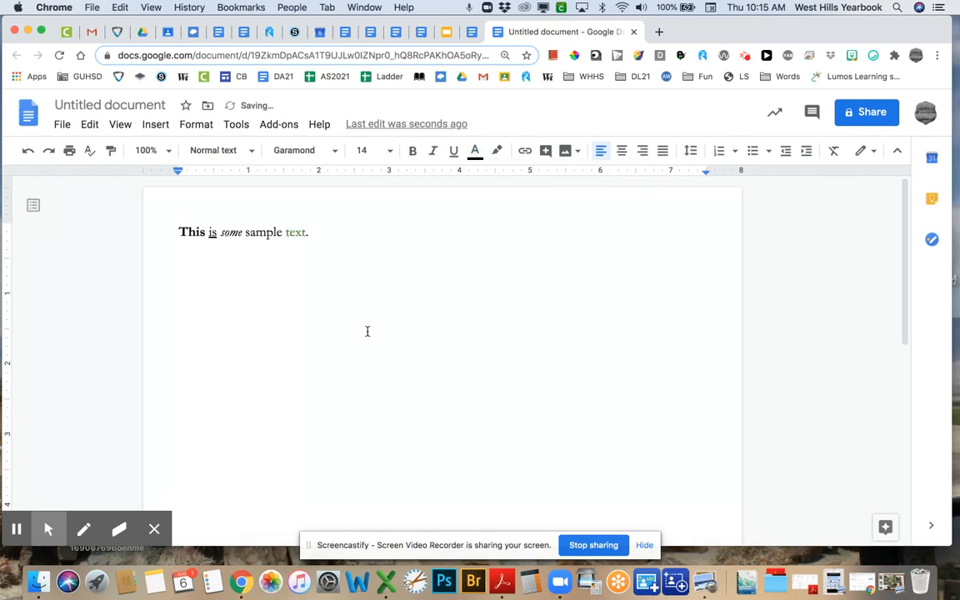
{"action": "left_click_drag", "start_coordinate": [285, 237], "coordinate": [306, 233]}
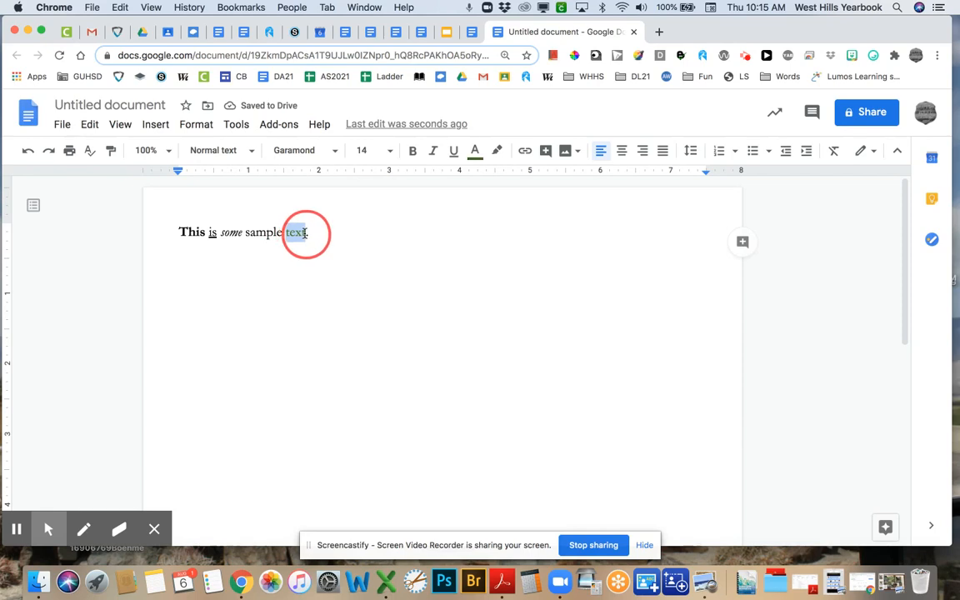
{"action": "left_click", "coordinate": [475, 150]}
{"action": "left_click", "coordinate": [580, 277]}
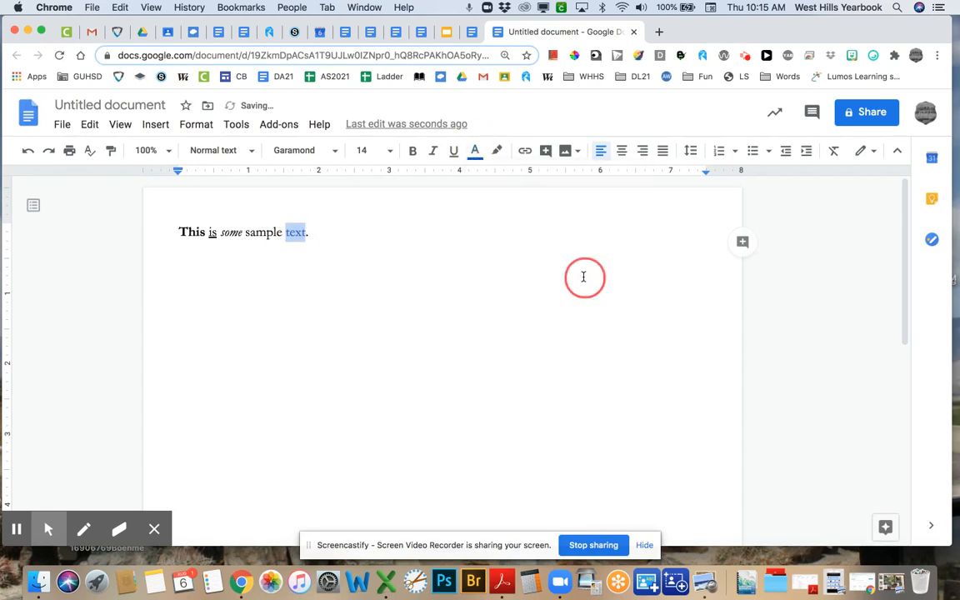
{"action": "left_click", "coordinate": [401, 262]}
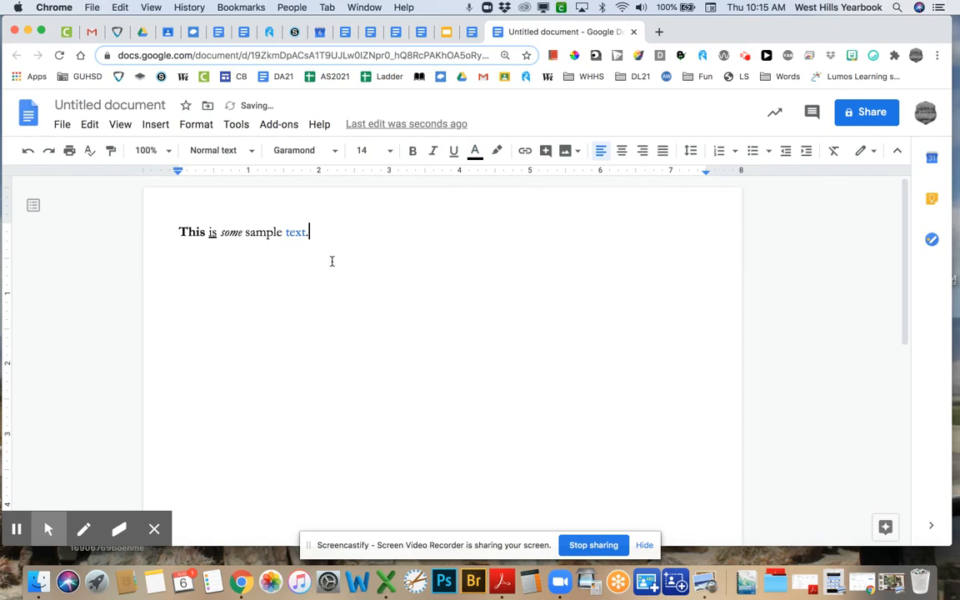
- Try dark green 3 on 'text', then settle on magenta
{"action": "left_click_drag", "start_coordinate": [286, 233], "coordinate": [306, 233]}
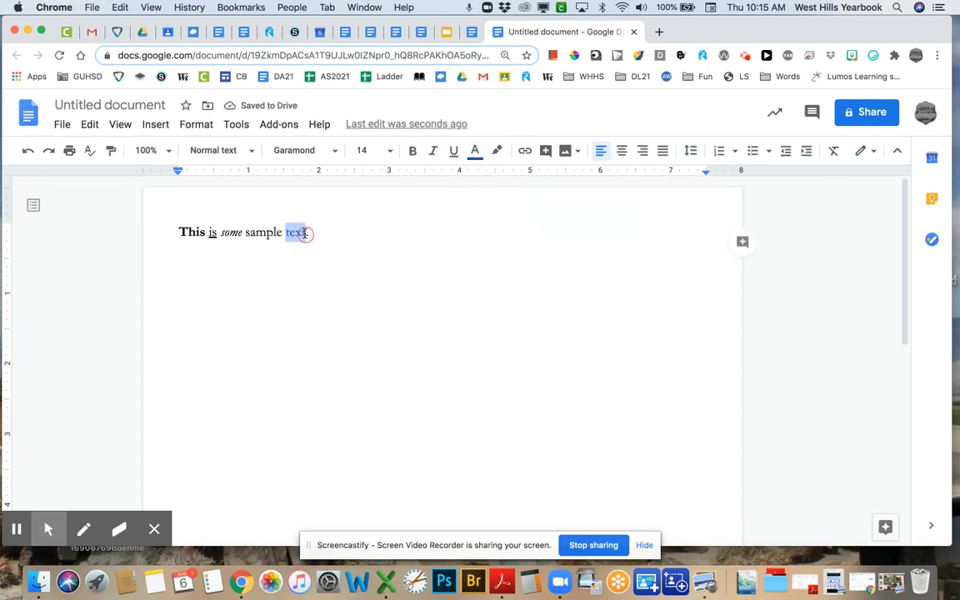
{"action": "left_click", "coordinate": [477, 153]}
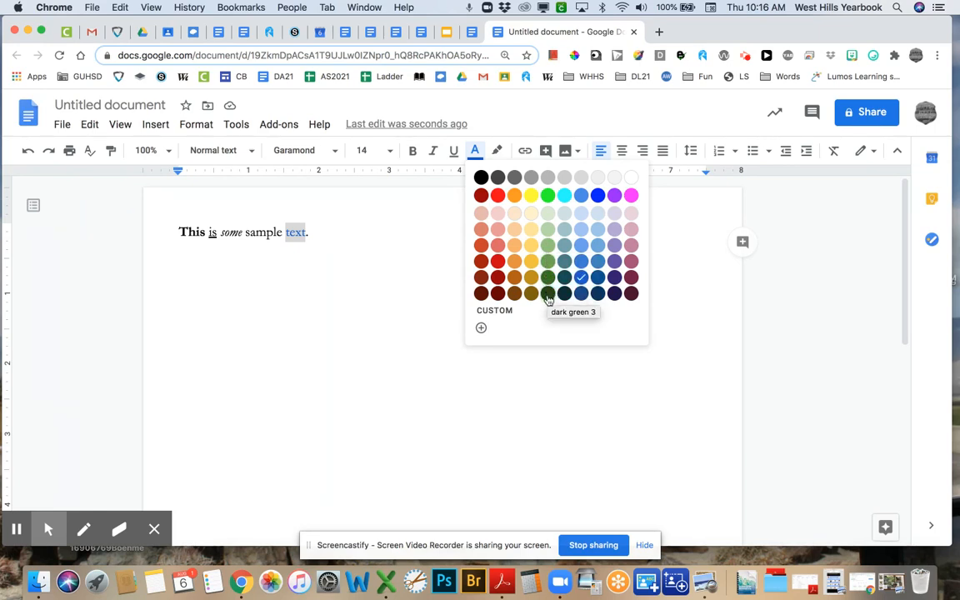
{"action": "left_click", "coordinate": [547, 297]}
{"action": "left_click", "coordinate": [469, 294]}
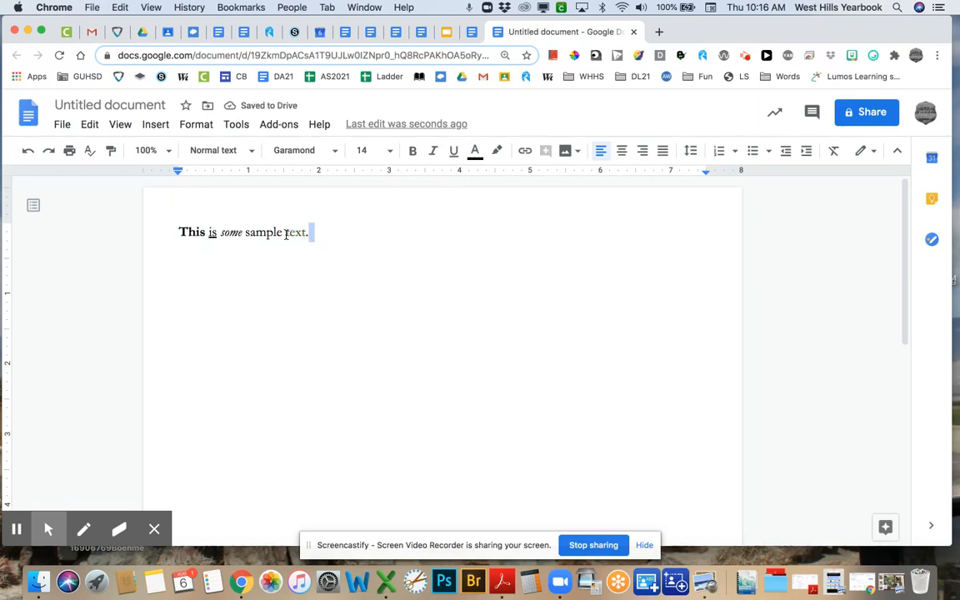
{"action": "left_click_drag", "start_coordinate": [285, 234], "coordinate": [304, 236]}
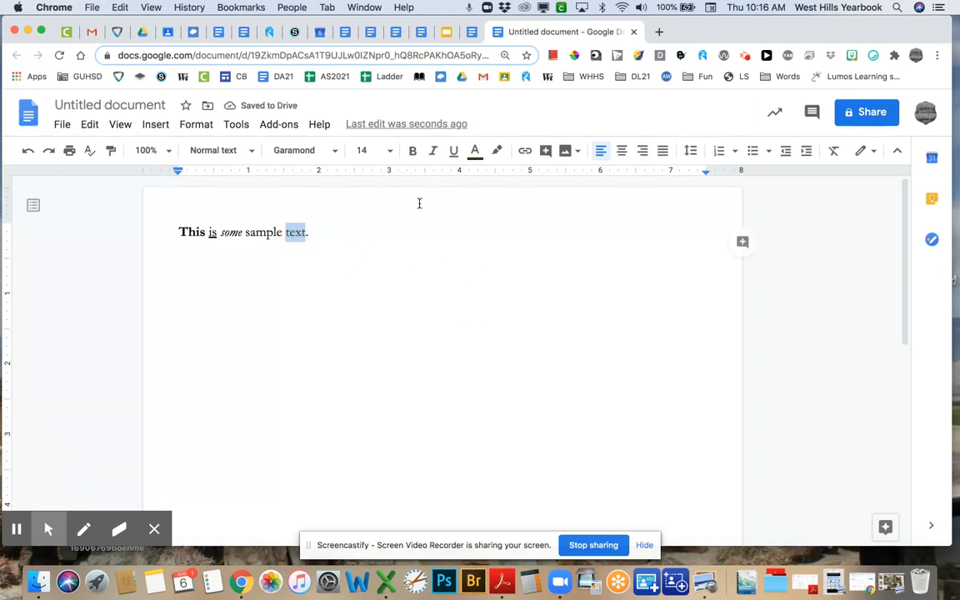
{"action": "left_click", "coordinate": [476, 154]}
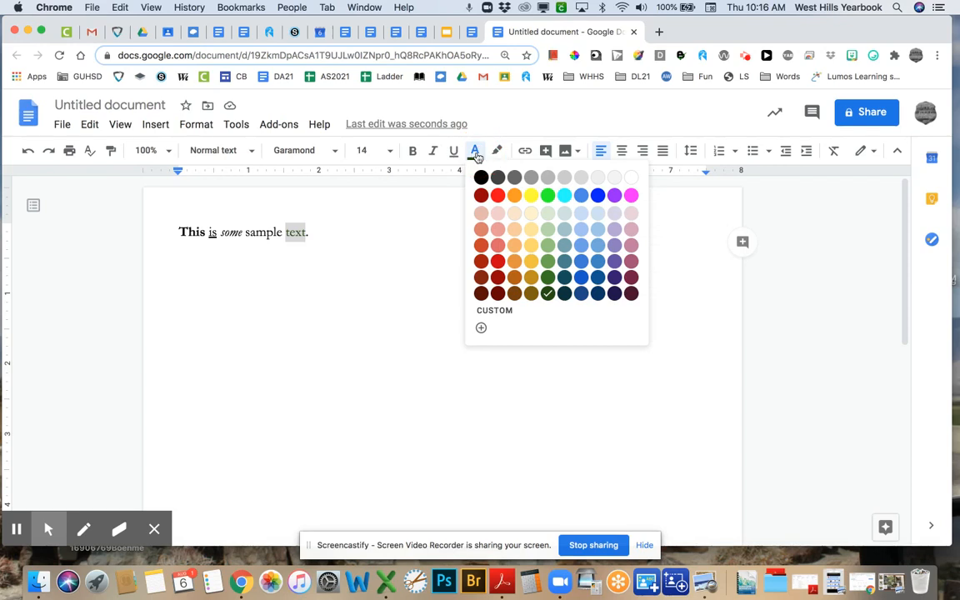
{"action": "left_click", "coordinate": [631, 195]}
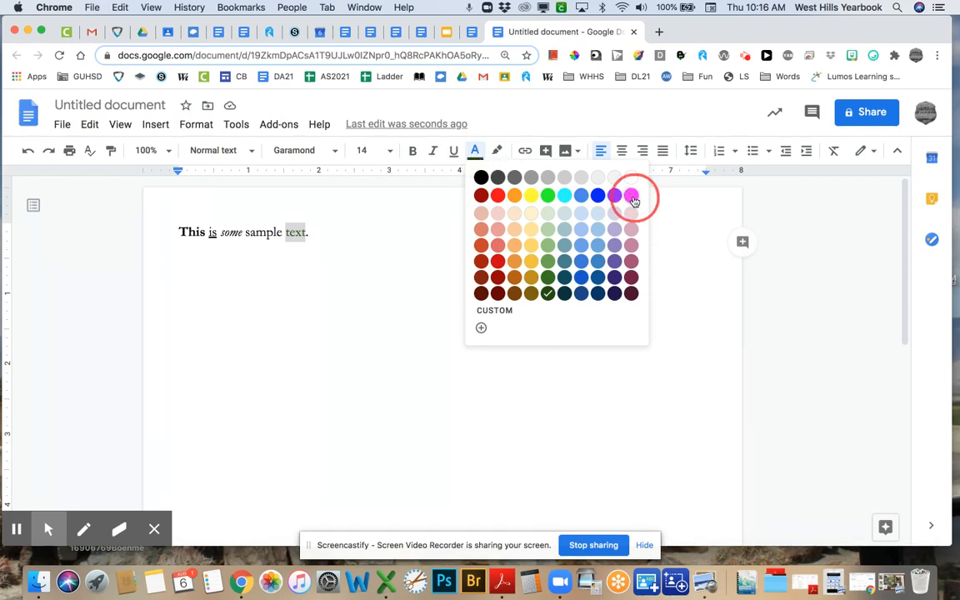
{"action": "left_click", "coordinate": [425, 251]}
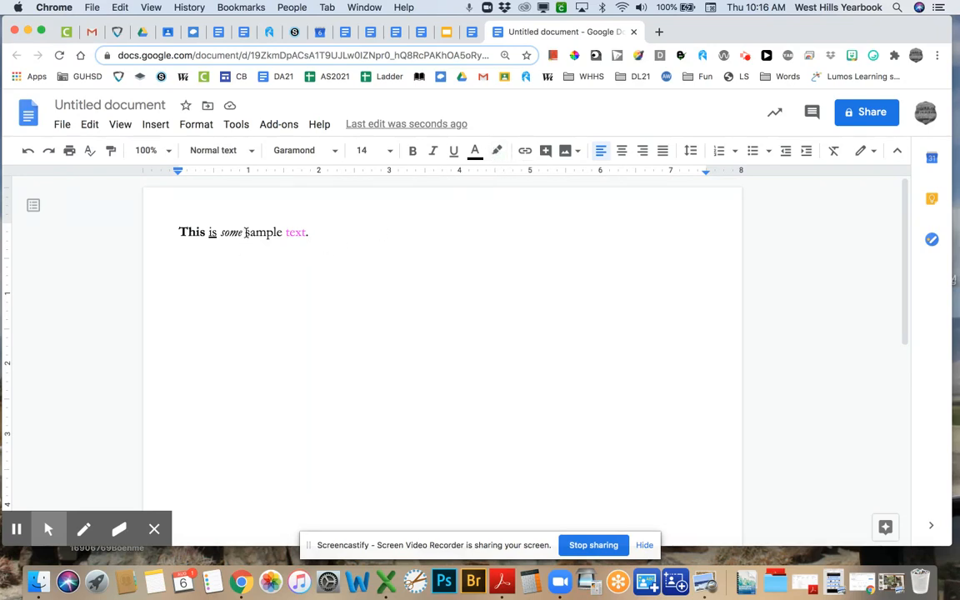
- Highlight 'sample' in yellow, then change its highlight to blue
{"action": "left_click_drag", "start_coordinate": [245, 233], "coordinate": [282, 233]}
{"action": "left_click", "coordinate": [497, 150]}
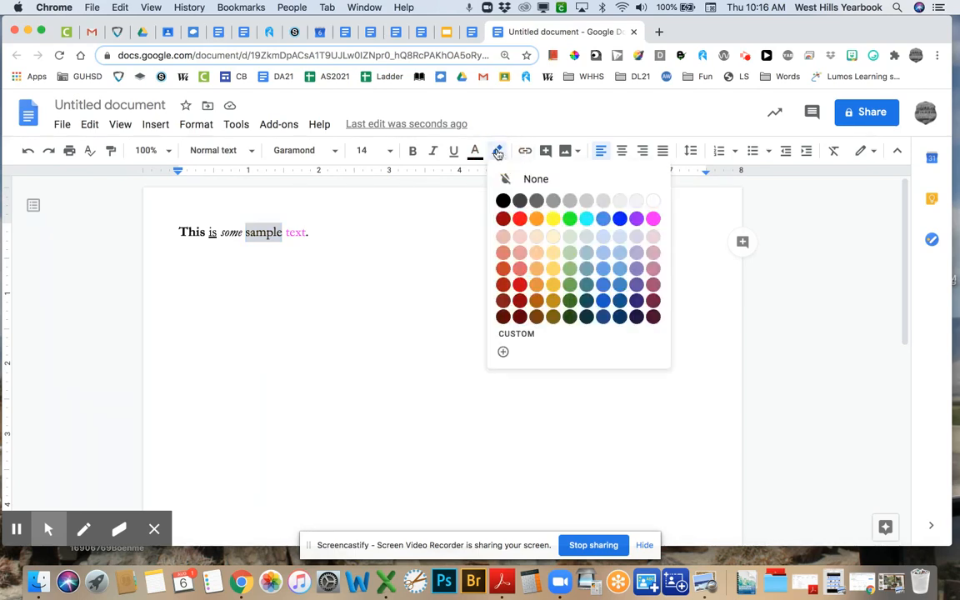
{"action": "left_click", "coordinate": [553, 219]}
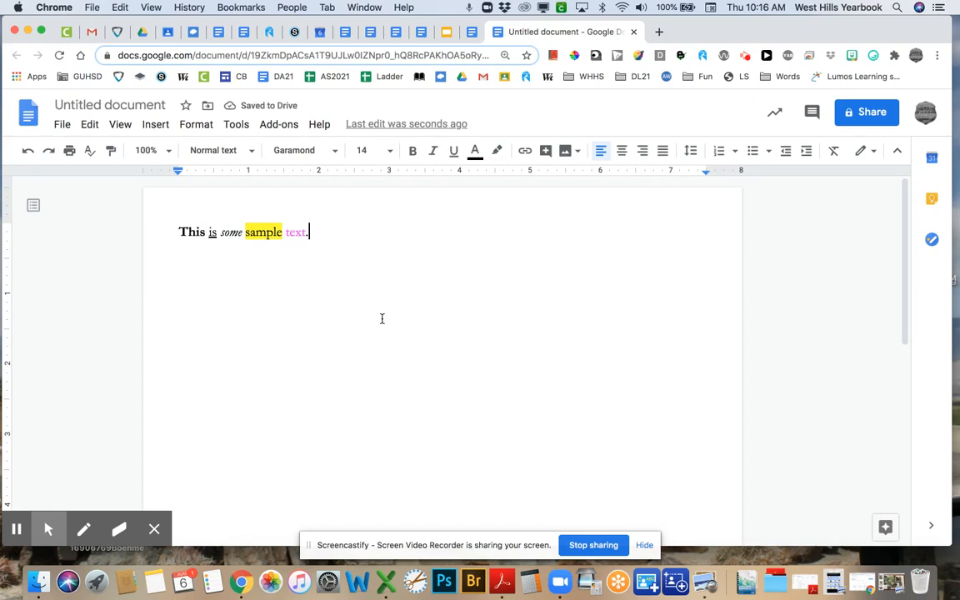
{"action": "left_click_drag", "start_coordinate": [246, 231], "coordinate": [282, 231]}
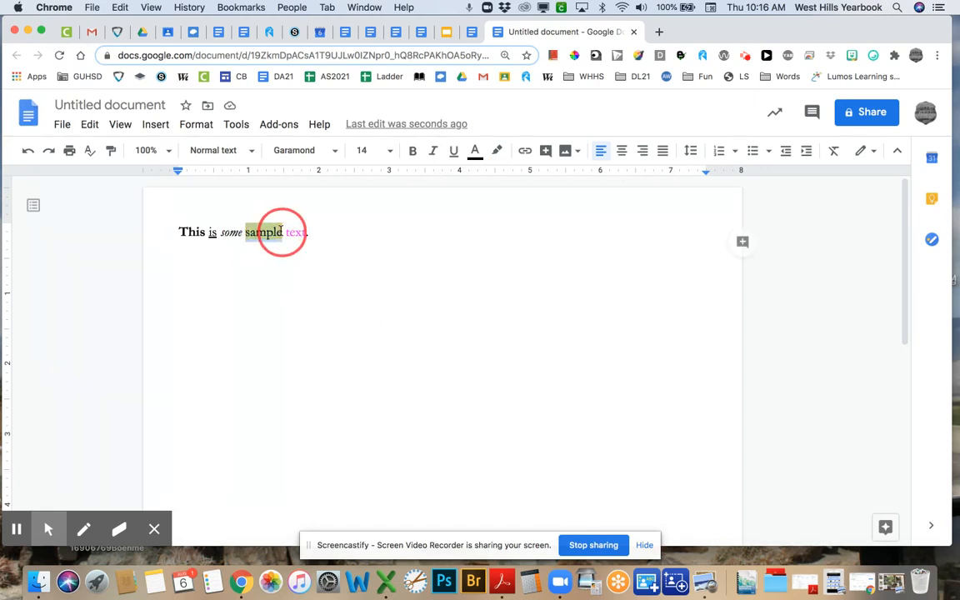
{"action": "left_click", "coordinate": [497, 150]}
{"action": "left_click", "coordinate": [621, 219]}
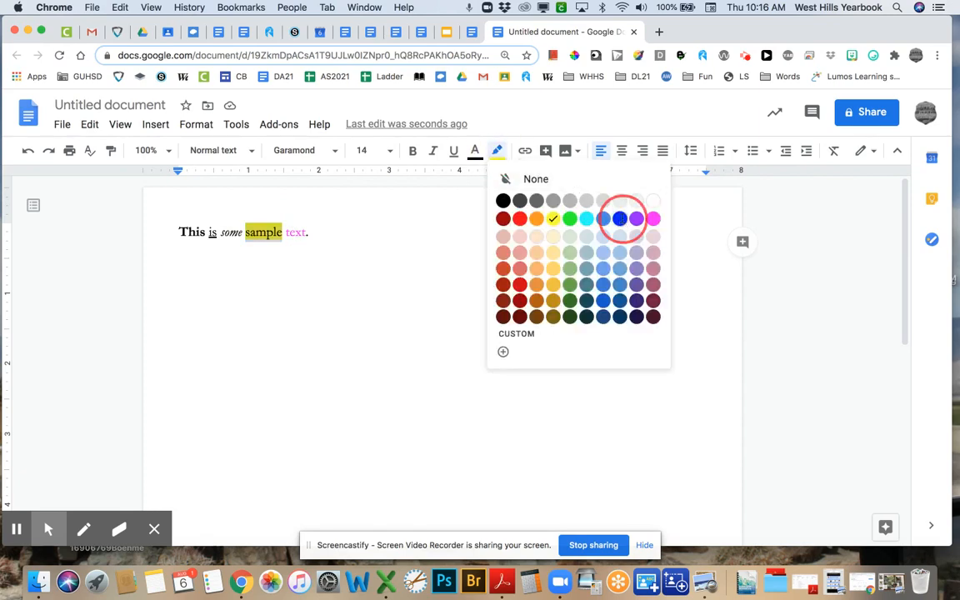
- Make the text of 'sample' white over its blue highlight
{"action": "left_click", "coordinate": [475, 151]}
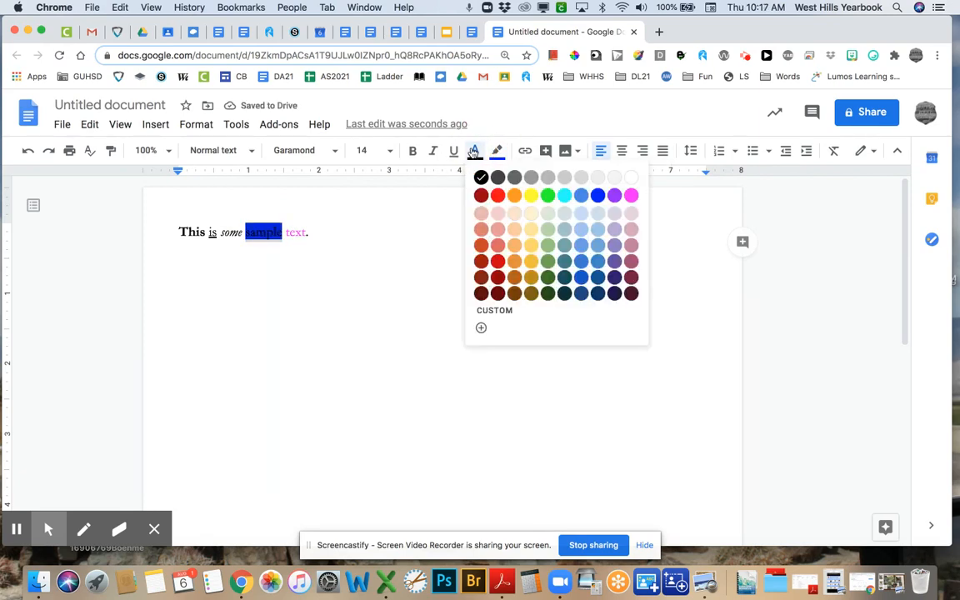
{"action": "left_click", "coordinate": [531, 197]}
{"action": "left_click", "coordinate": [420, 264]}
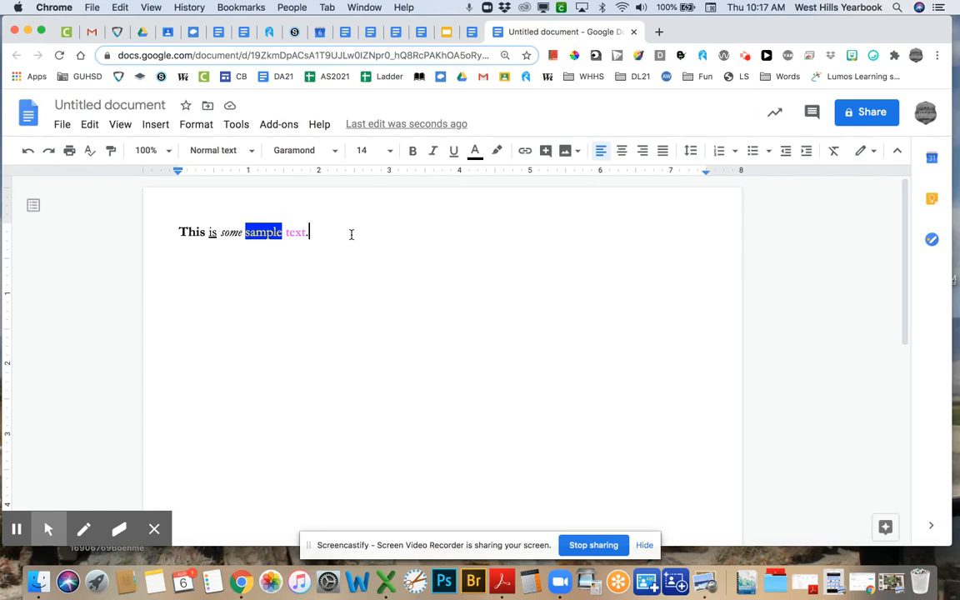
- Add the line 'I have been watching a lot of shows on Neltflix.' and correct it to Netflix
{"action": "key", "text": "Return"}
{"action": "type", "text": "I have been wa"}
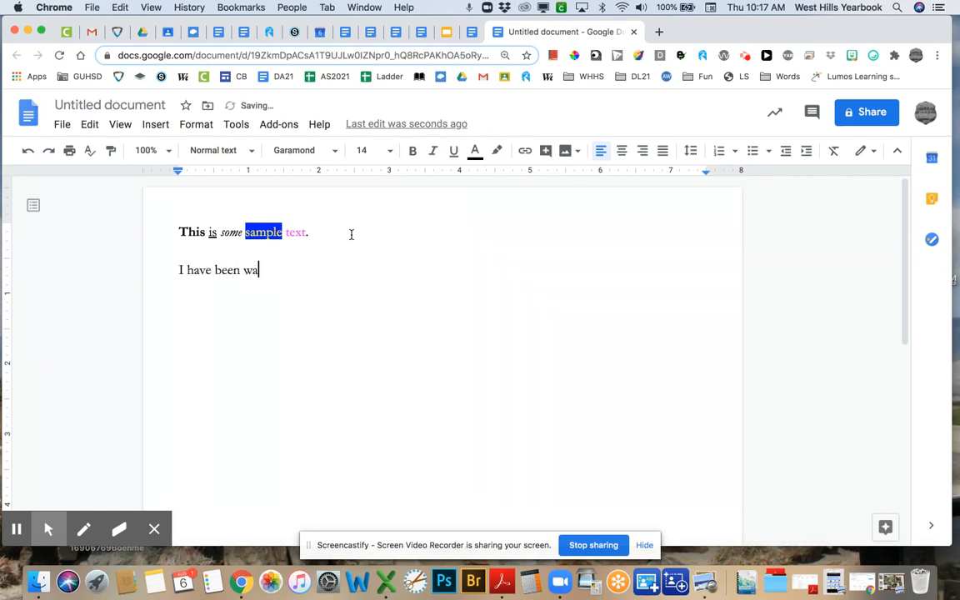
{"action": "type", "text": "tching a lot of"}
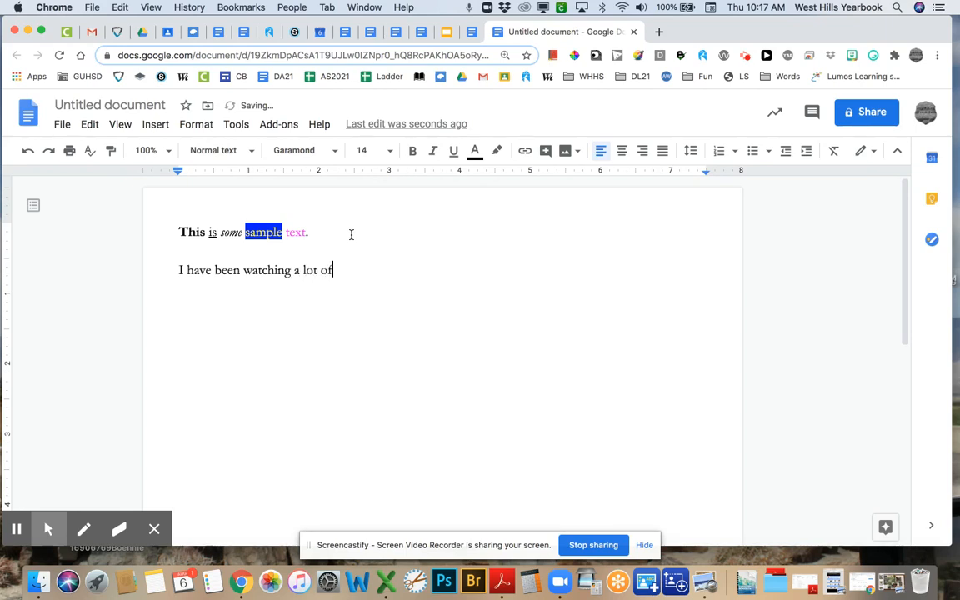
{"action": "type", "text": " shows on Neltfli"}
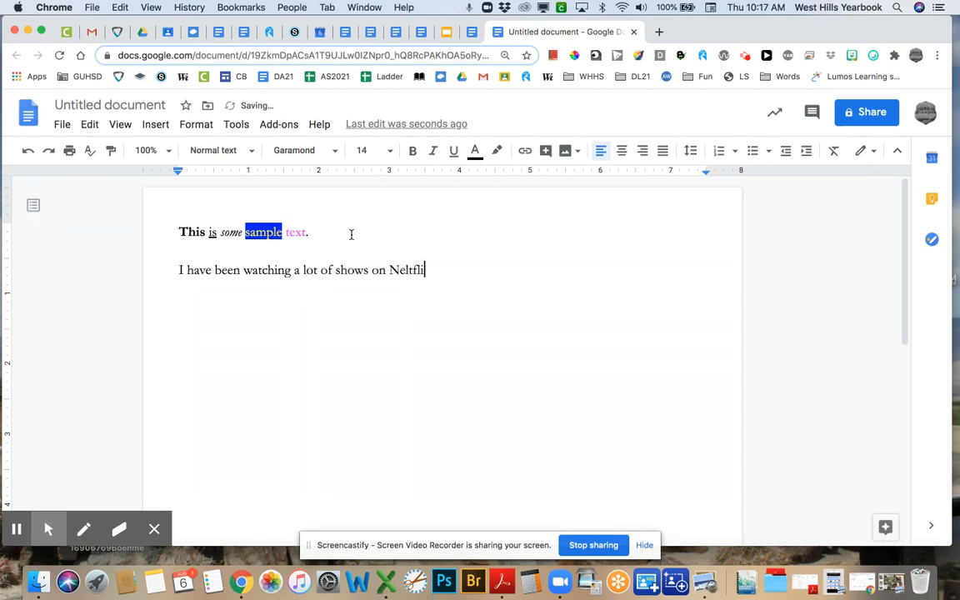
{"action": "type", "text": "x."}
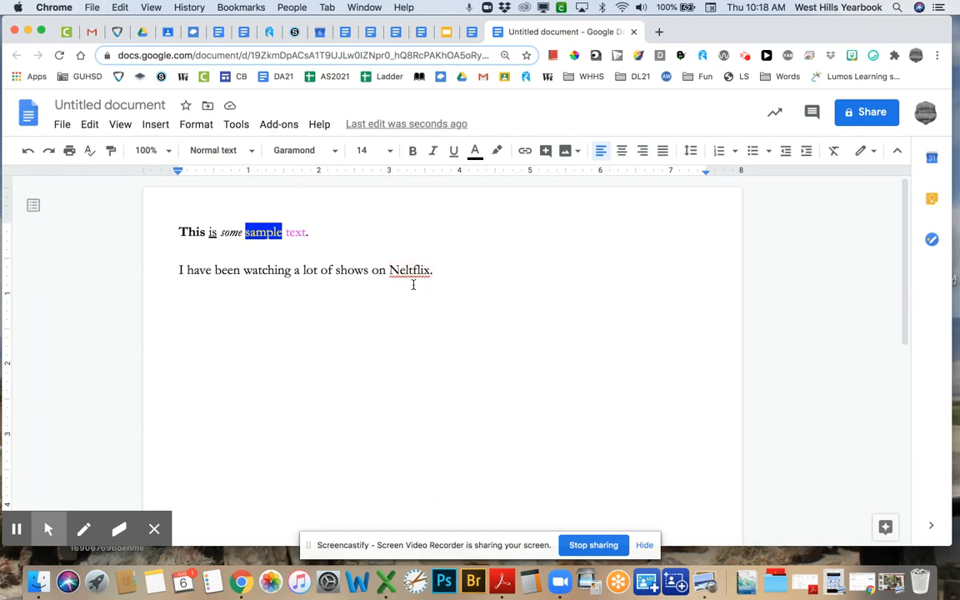
{"action": "left_click", "coordinate": [414, 270]}
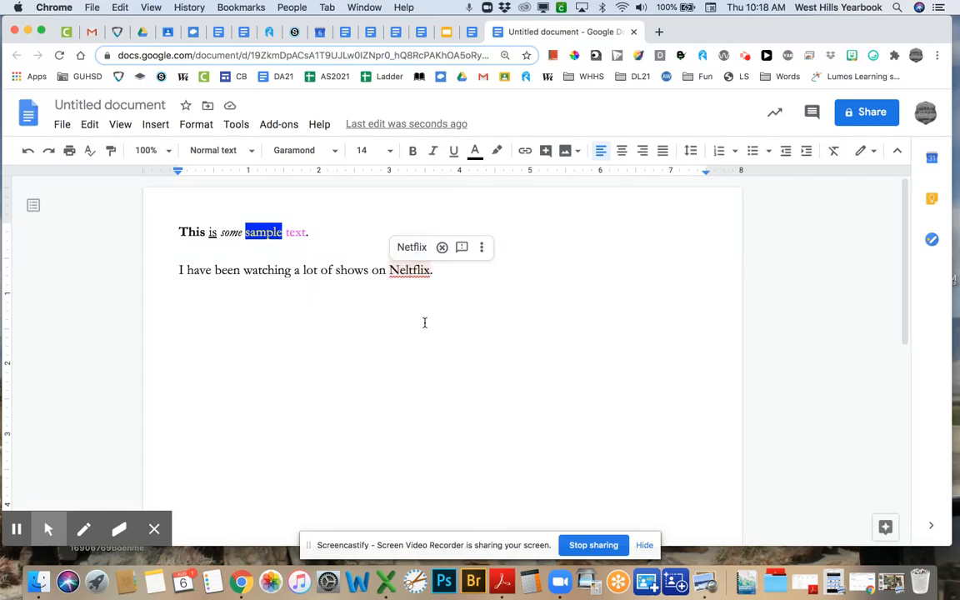
{"action": "left_click", "coordinate": [410, 246]}
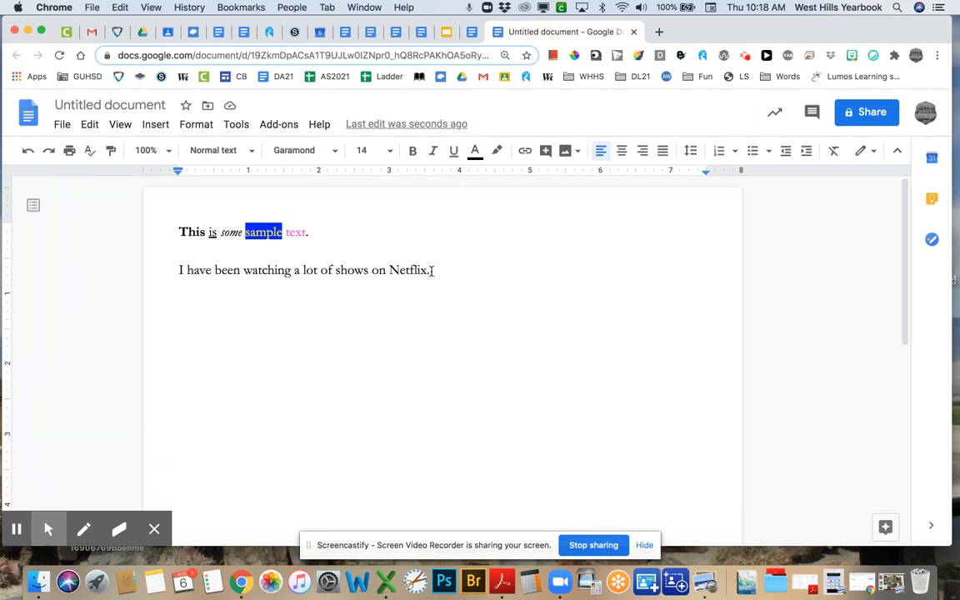
{"action": "key", "text": "shift+Left"}
{"action": "key", "text": "shift+Left"}
{"action": "key", "text": "shift+Left"}
{"action": "key", "text": "shift+Left"}
{"action": "key", "text": "shift+Left"}
{"action": "key", "text": "shift+Left"}
{"action": "key", "text": "shift+Left"}
{"action": "key", "text": "shift+Left"}
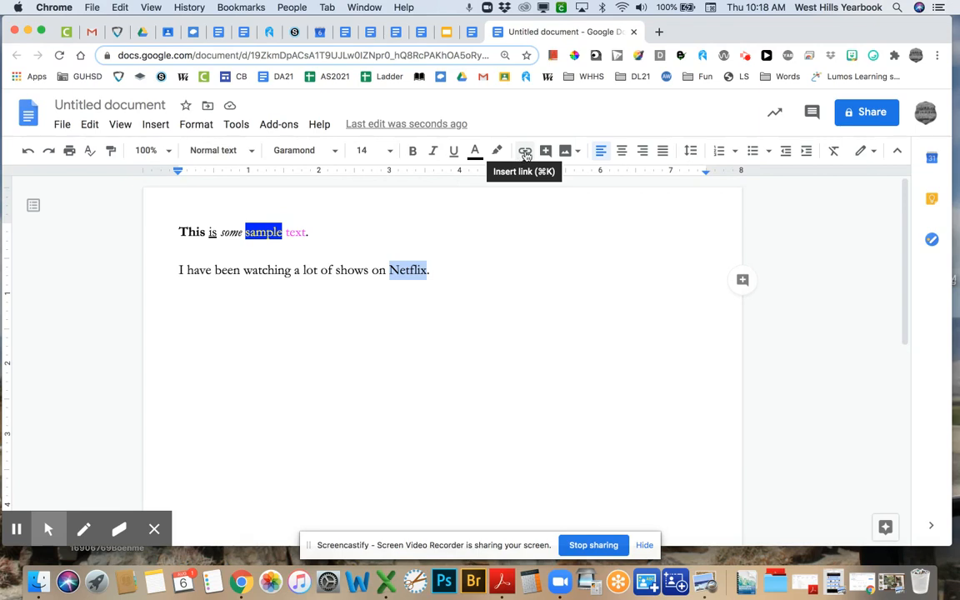
{"action": "left_click", "coordinate": [525, 152]}
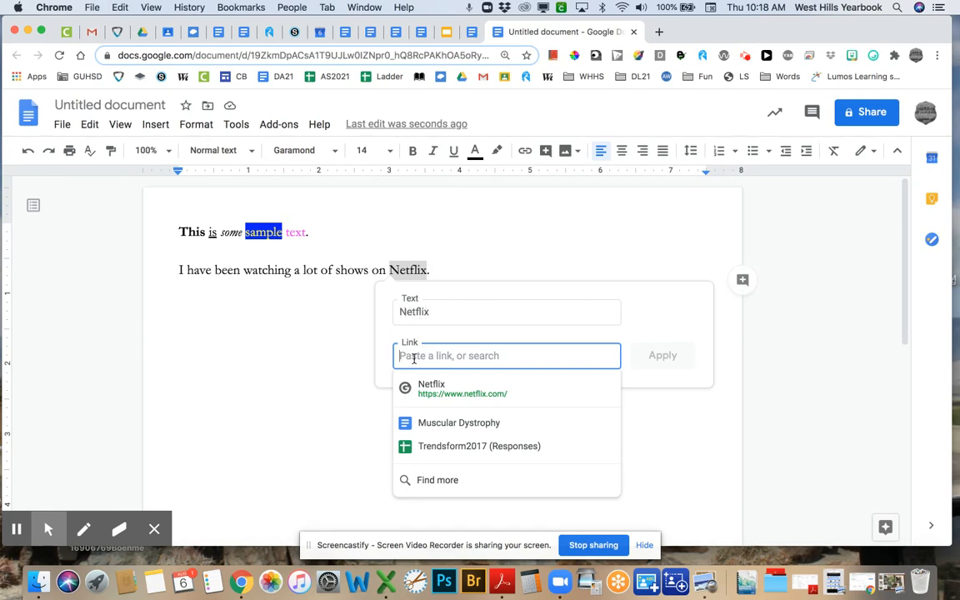
{"action": "left_click", "coordinate": [453, 391]}
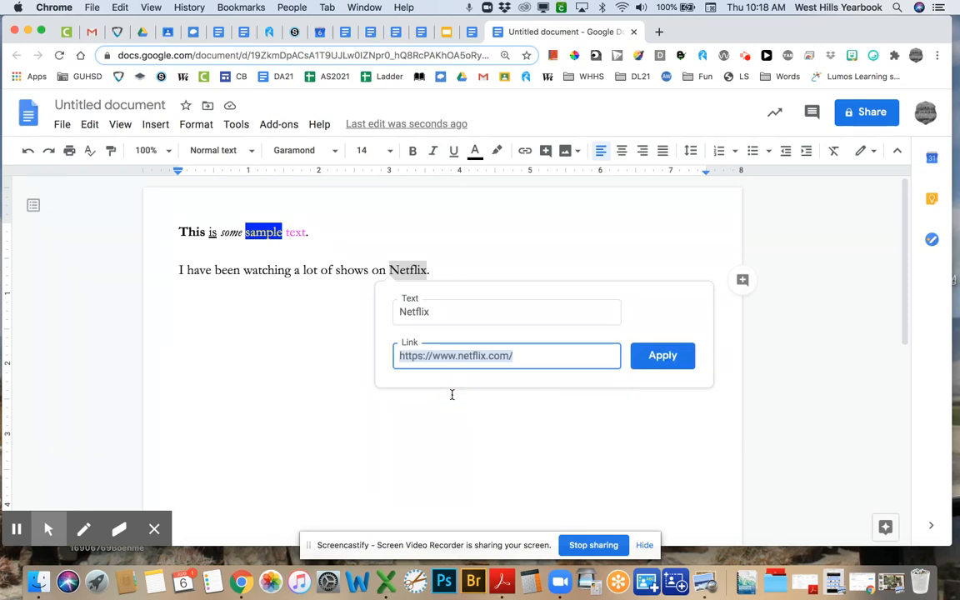
{"action": "left_click", "coordinate": [662, 356]}
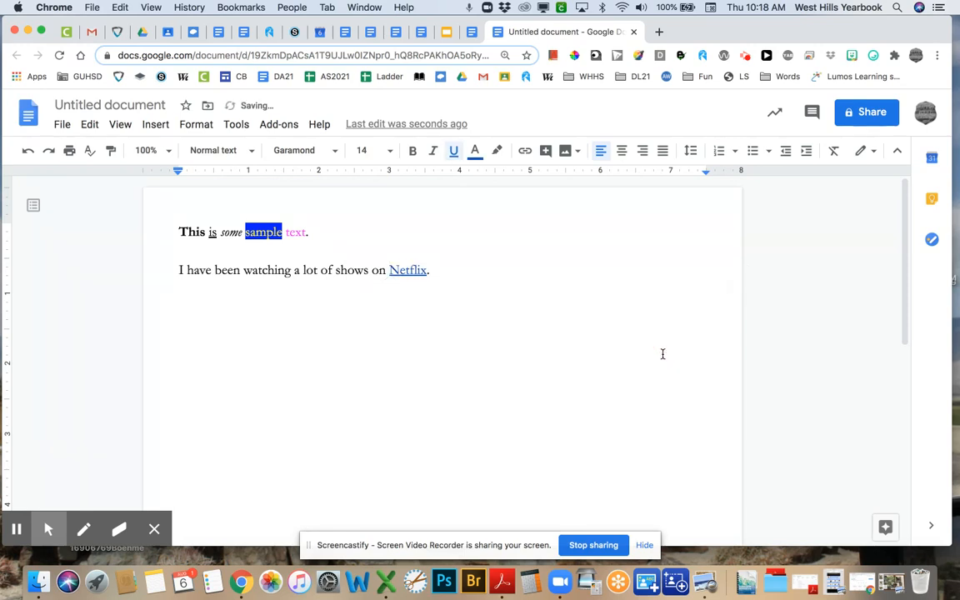
{"action": "left_click", "coordinate": [608, 347]}
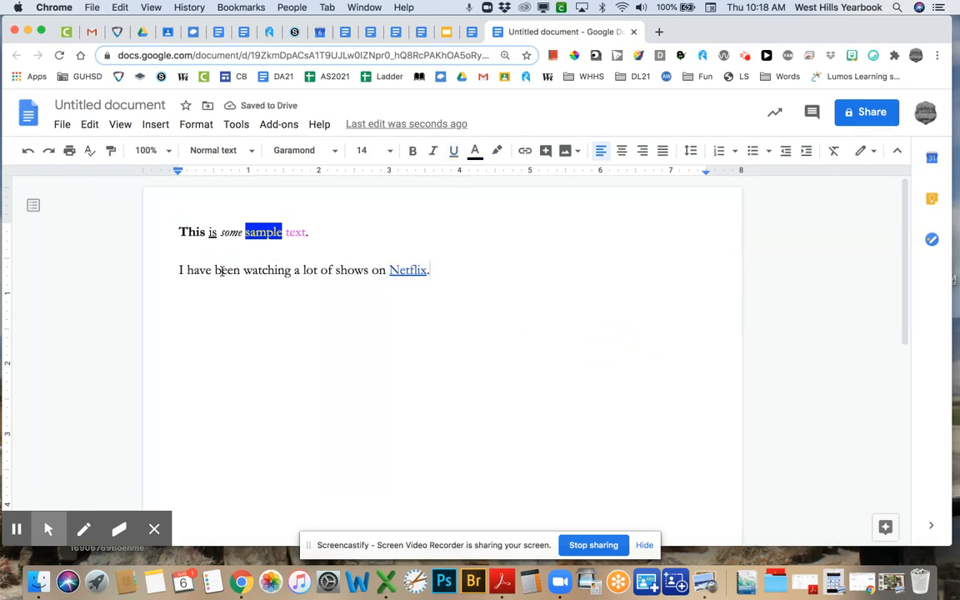
- Test the Netflix link by opening the site, then close that tab
{"action": "left_click", "coordinate": [412, 270]}
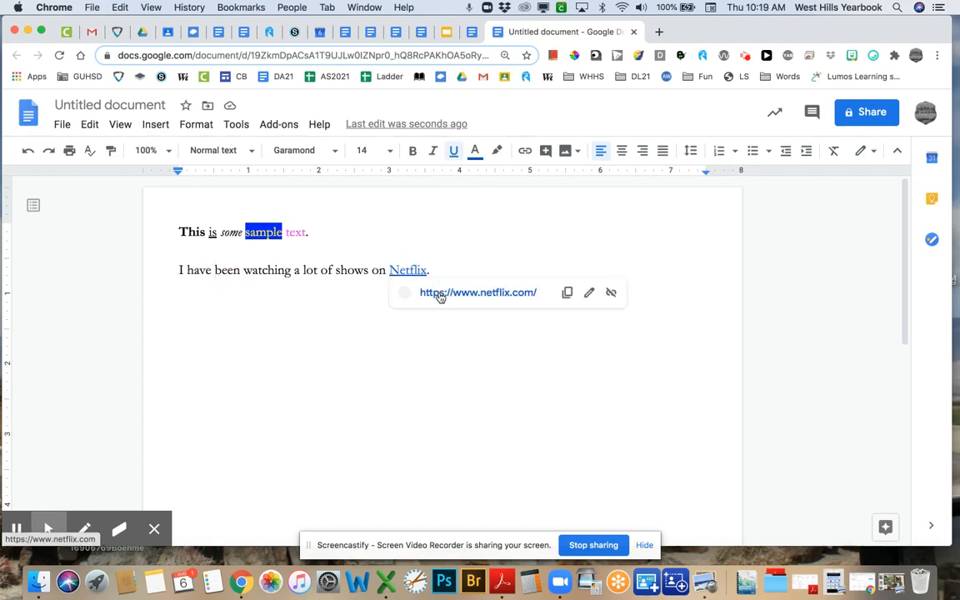
{"action": "left_click", "coordinate": [440, 294]}
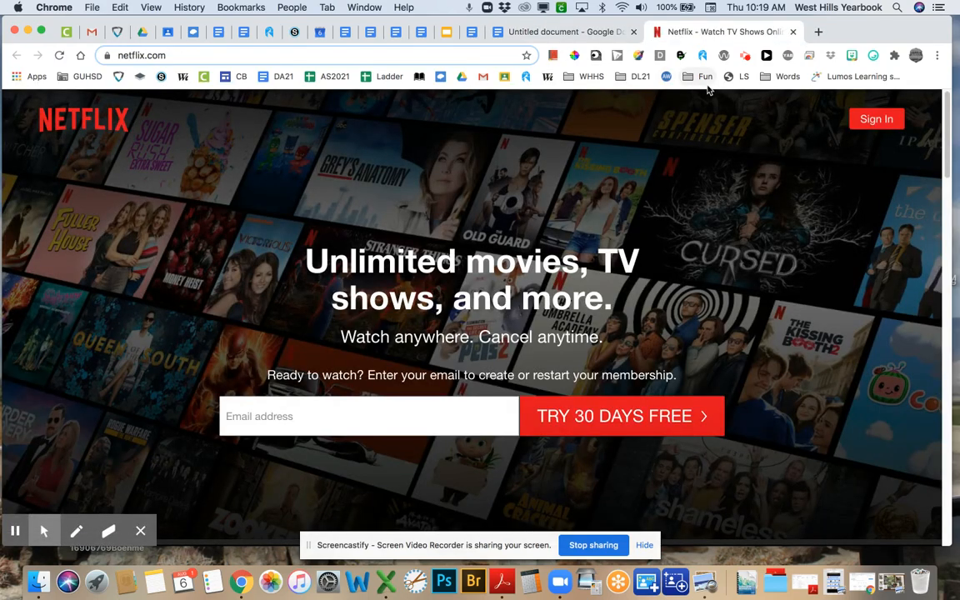
{"action": "left_click", "coordinate": [794, 33]}
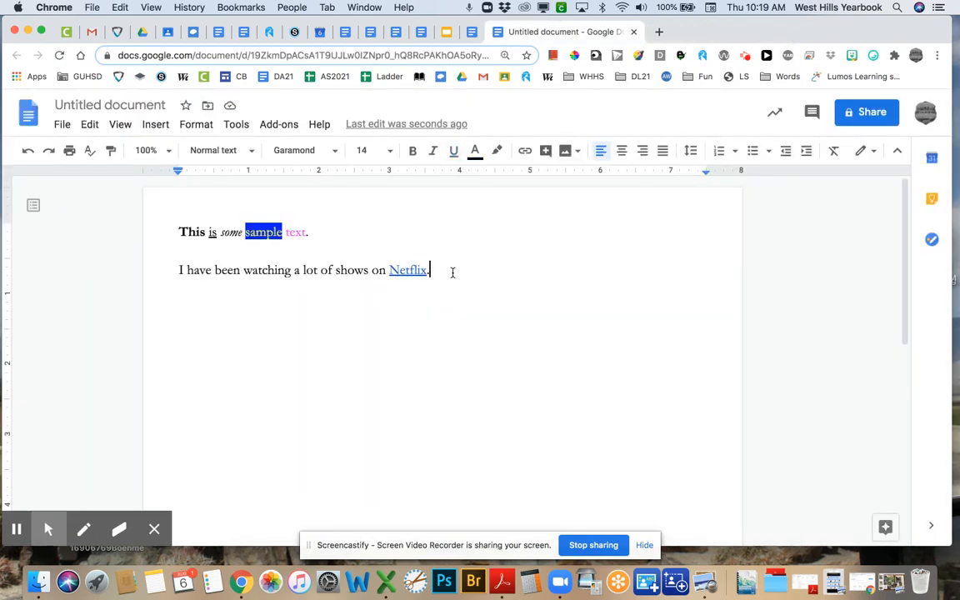
- Type 'One show I've watched recently is The Umbrella Academy, season 2.' with only the title italic
{"action": "type", "text": "One show I"}
{"action": "type", "text": "'ve watched "}
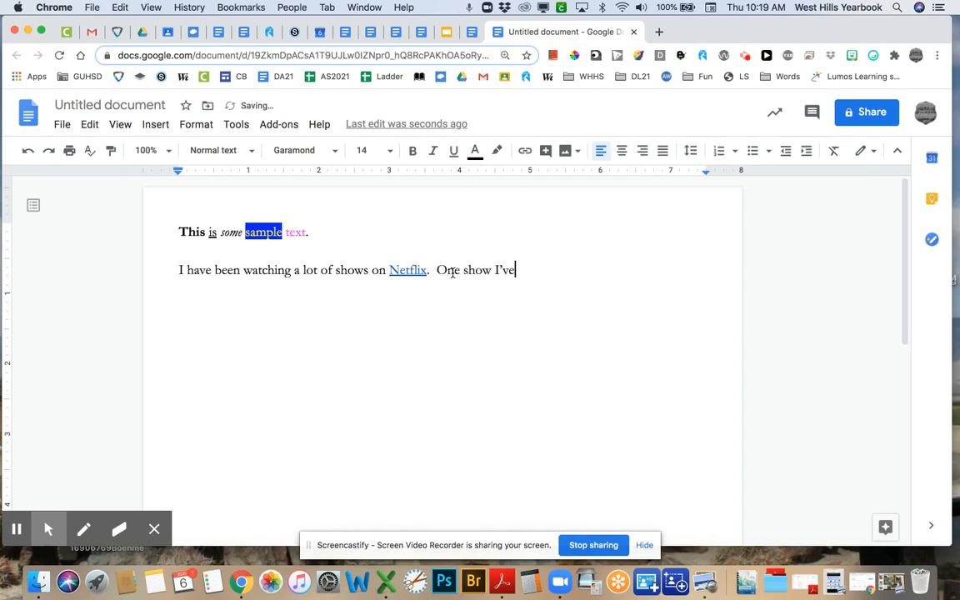
{"action": "type", "text": "rece"}
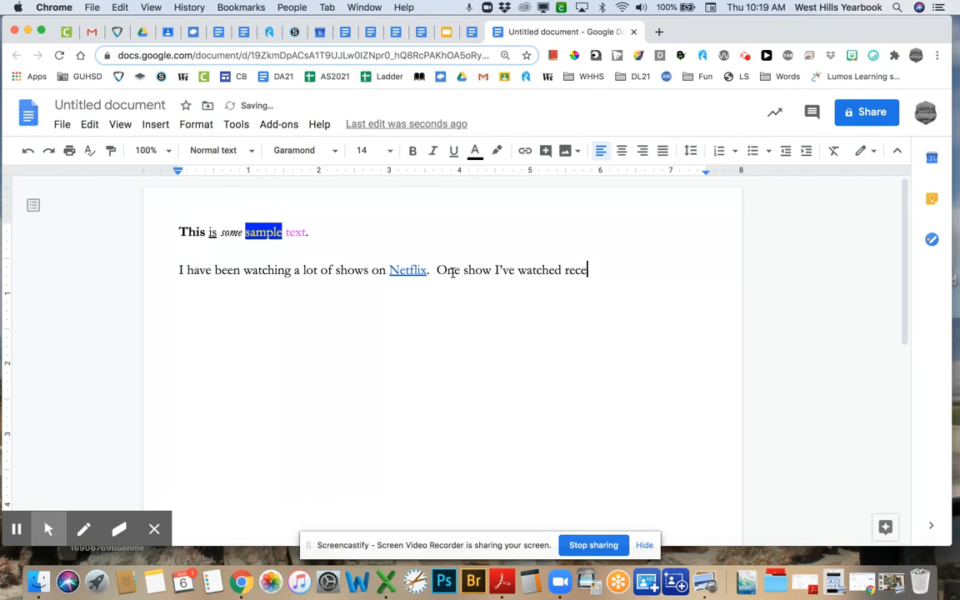
{"action": "type", "text": "ntly is"}
{"action": "key", "text": "super+i"}
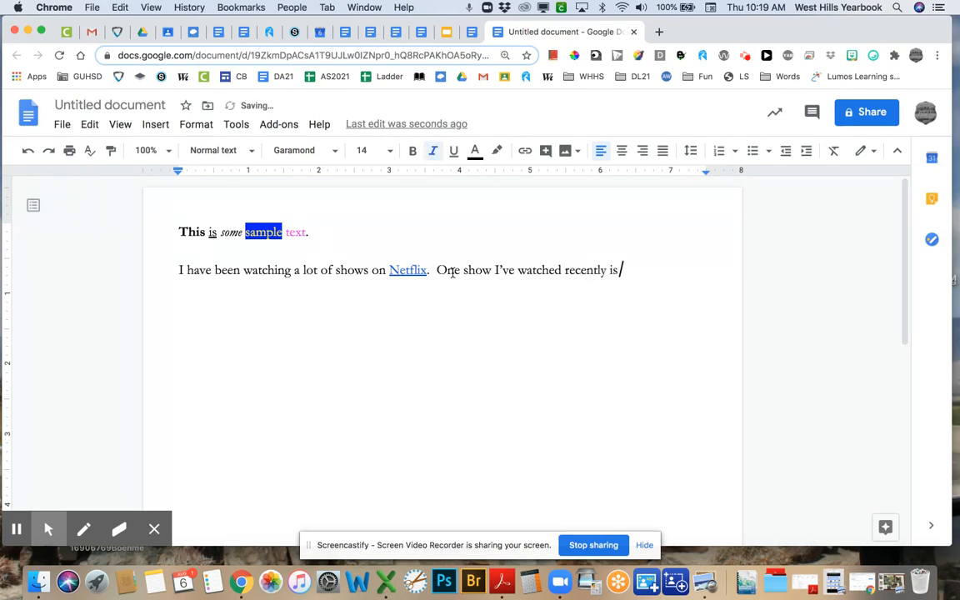
{"action": "type", "text": "The Umbrealla"}
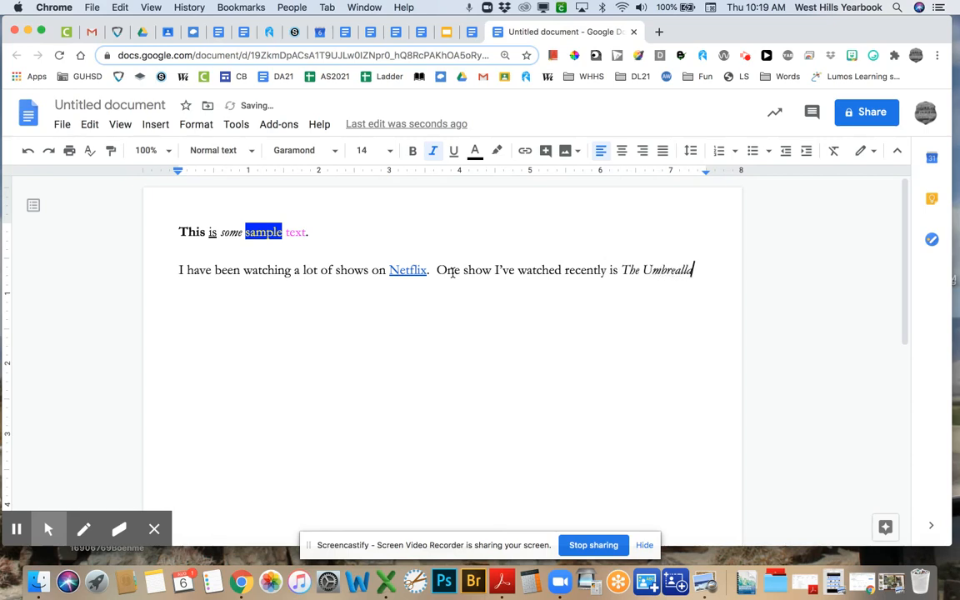
{"action": "key", "text": "BackSpace"}
{"action": "key", "text": "BackSpace"}
{"action": "key", "text": "BackSpace"}
{"action": "key", "text": "BackSpace"}
{"action": "type", "text": "lla Academy"}
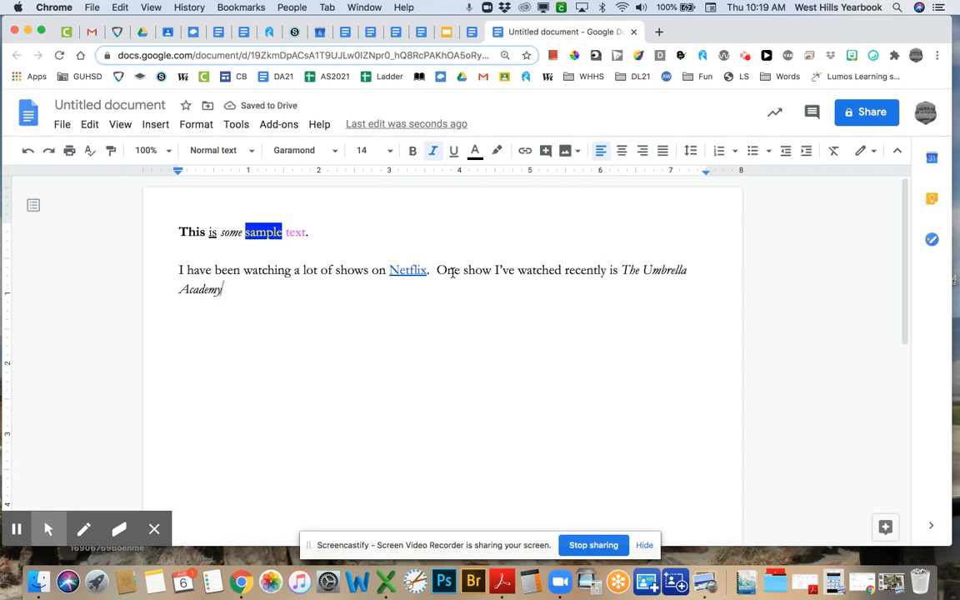
{"action": "key", "text": "super+u"}
{"action": "type", "text": ", star"}
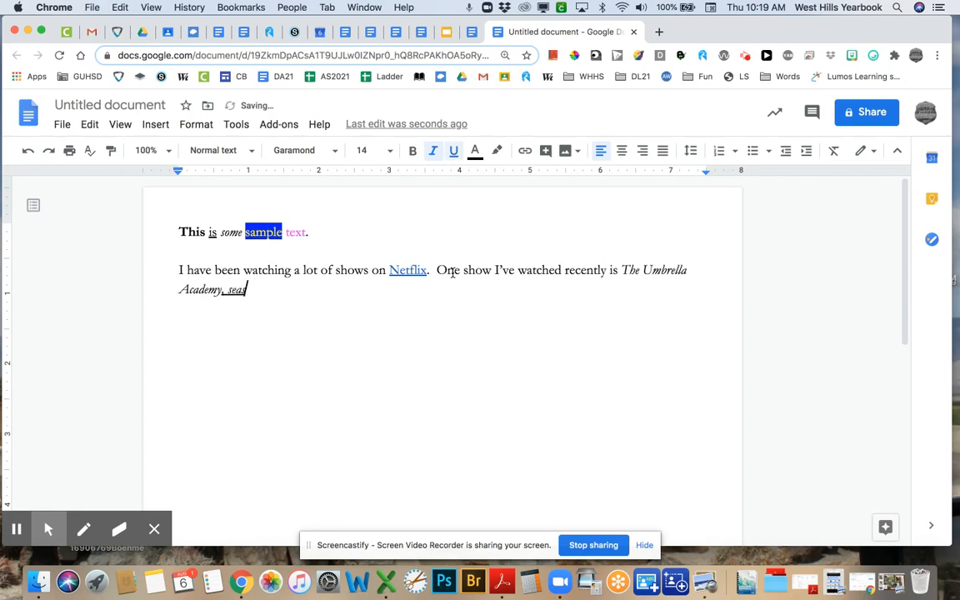
{"action": "key", "text": "BackSpace"}
{"action": "key", "text": "BackSpace"}
{"action": "key", "text": "BackSpace"}
{"action": "key", "text": "BackSpace"}
{"action": "key", "text": "BackSpace"}
{"action": "key", "text": "BackSpace"}
{"action": "key", "text": "super+u"}
{"action": "type", "text": ". "}
{"action": "type", "text": "season 2."}
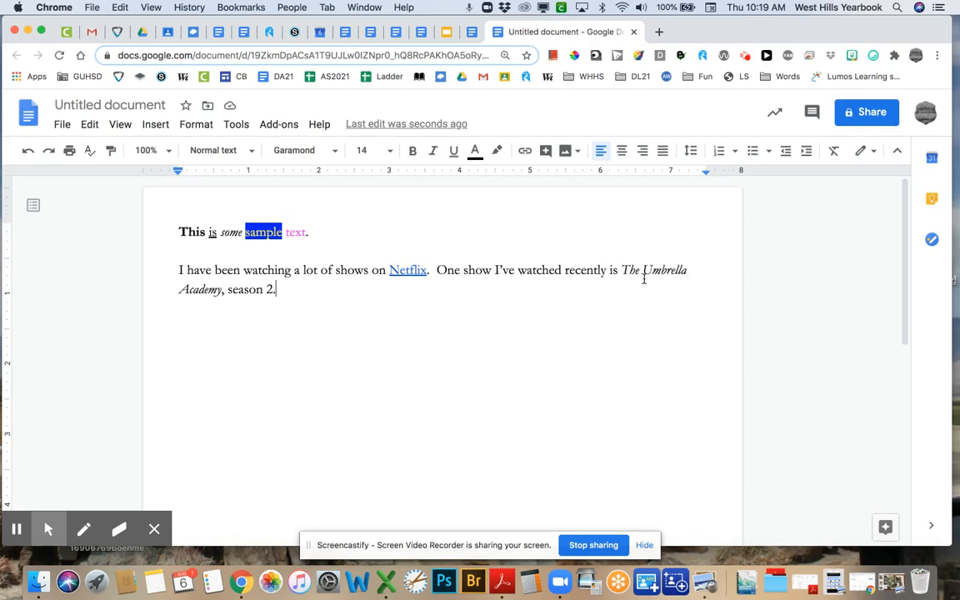
- In a new tab, search 'the umbrella academy' and open its Wikipedia article
{"action": "left_click", "coordinate": [658, 32]}
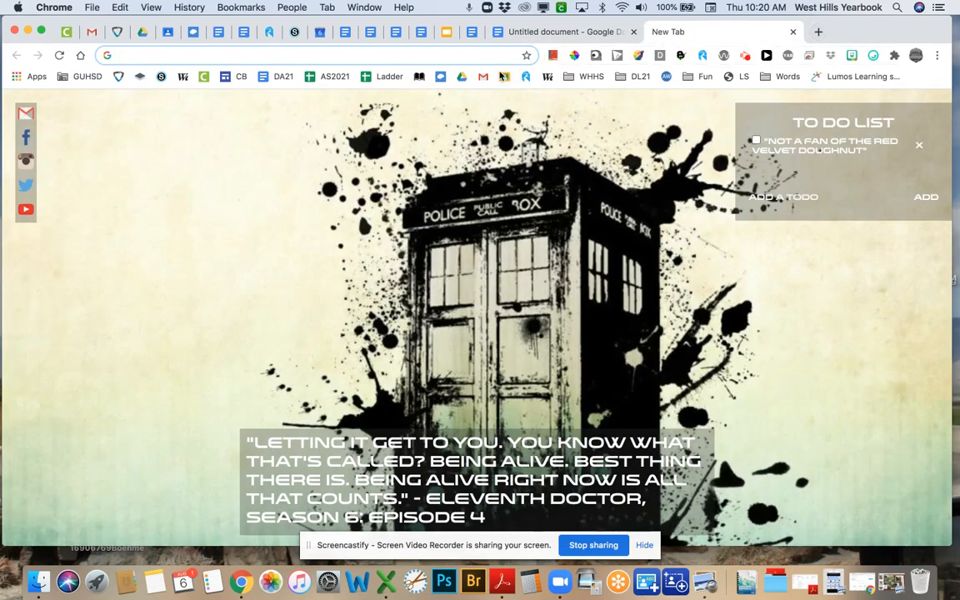
{"action": "type", "text": "the u"}
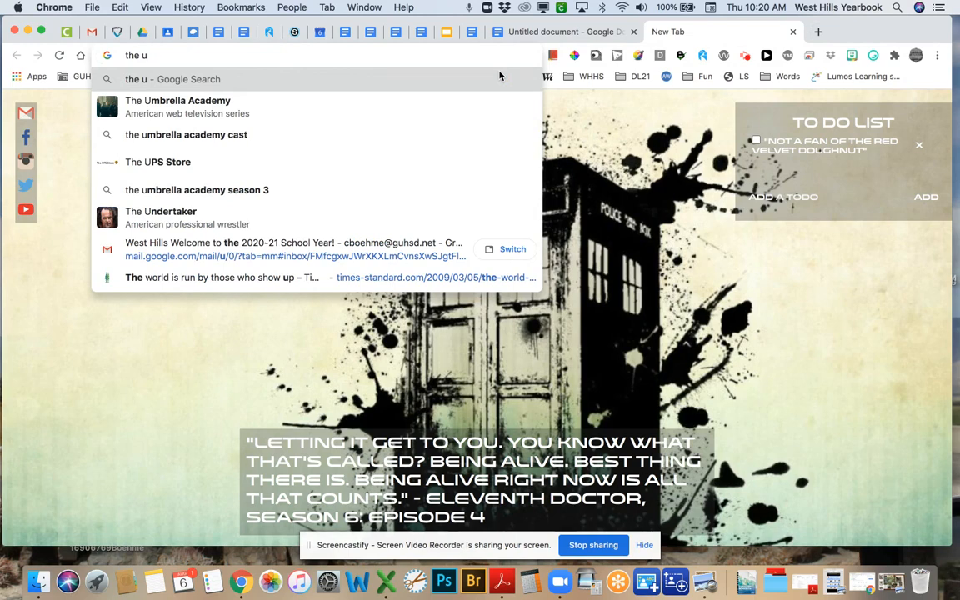
{"action": "left_click", "coordinate": [380, 104]}
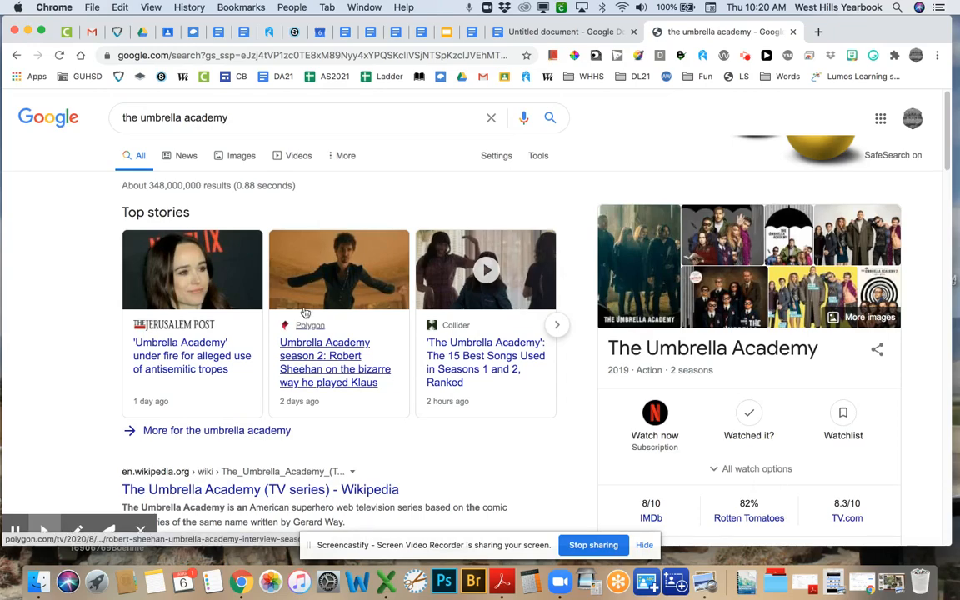
{"action": "scroll", "coordinate": [305, 312], "scroll_direction": "down", "scroll_amount": 3}
{"action": "scroll", "coordinate": [304, 312], "scroll_direction": "down", "scroll_amount": 2}
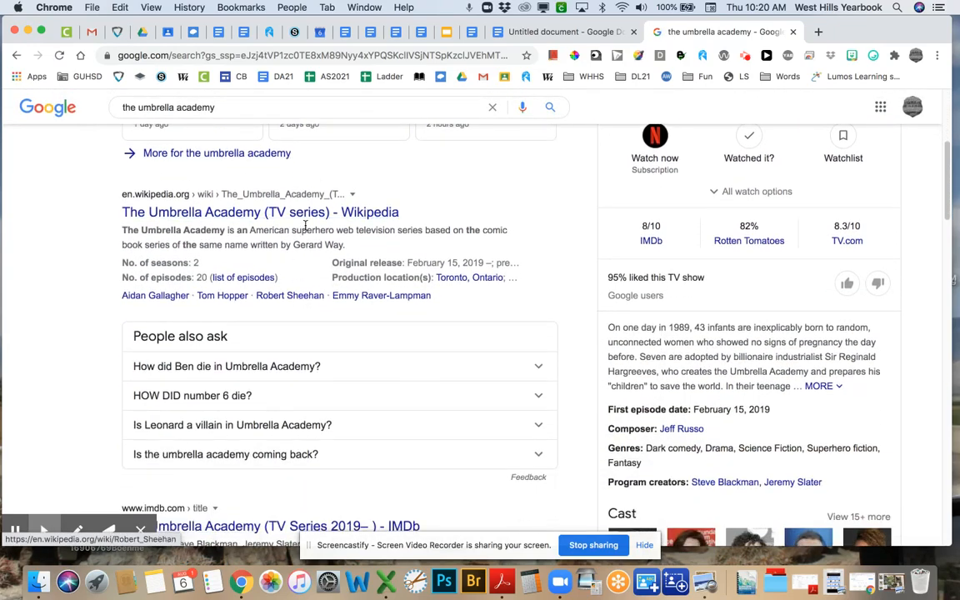
{"action": "left_click", "coordinate": [307, 221]}
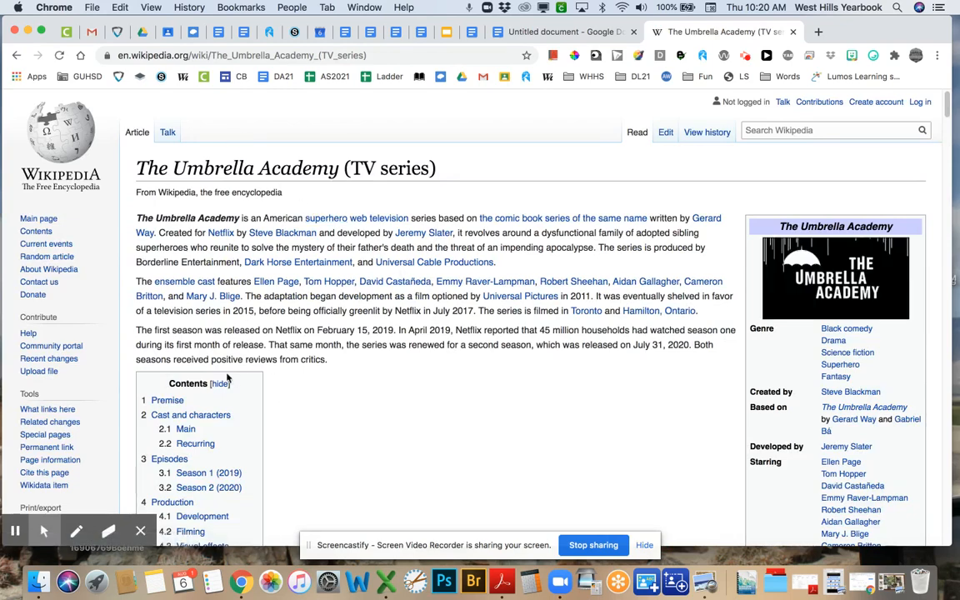
- Select the article's full web address, then return to the Google Docs tab
{"action": "double_click", "coordinate": [246, 55]}
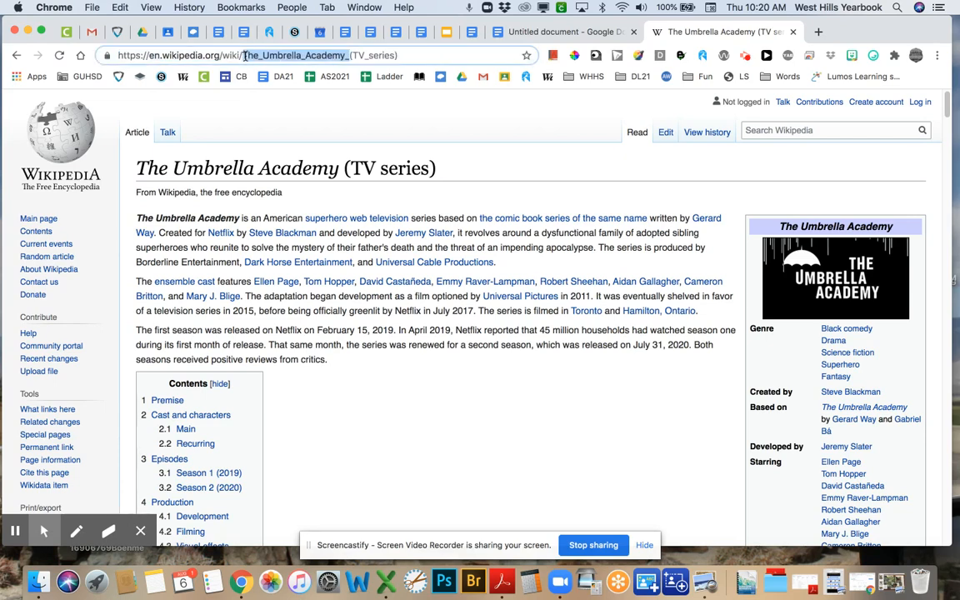
{"action": "left_click_drag", "start_coordinate": [396, 55], "coordinate": [119, 55]}
{"action": "key", "text": "super+c"}
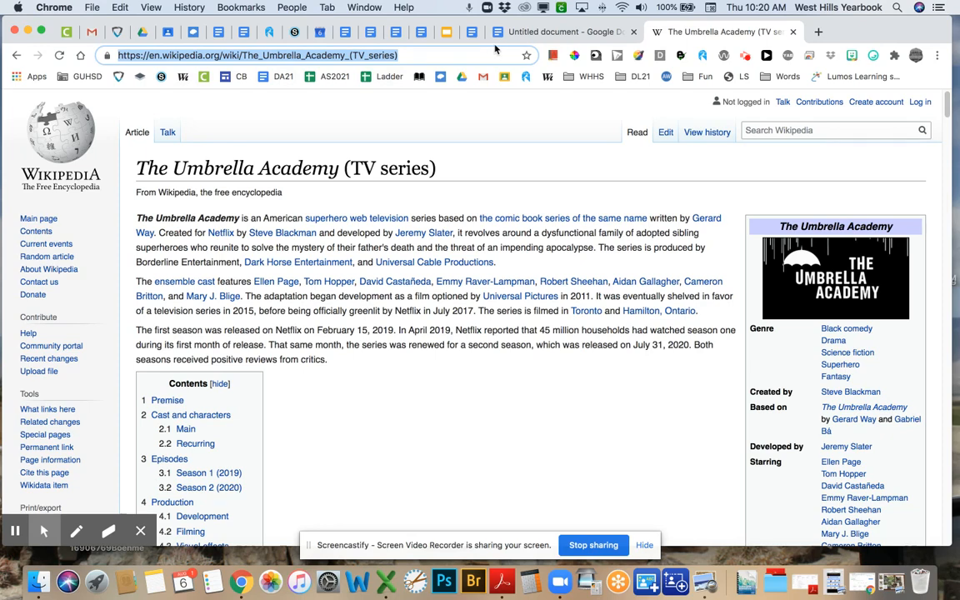
{"action": "left_click", "coordinate": [532, 32]}
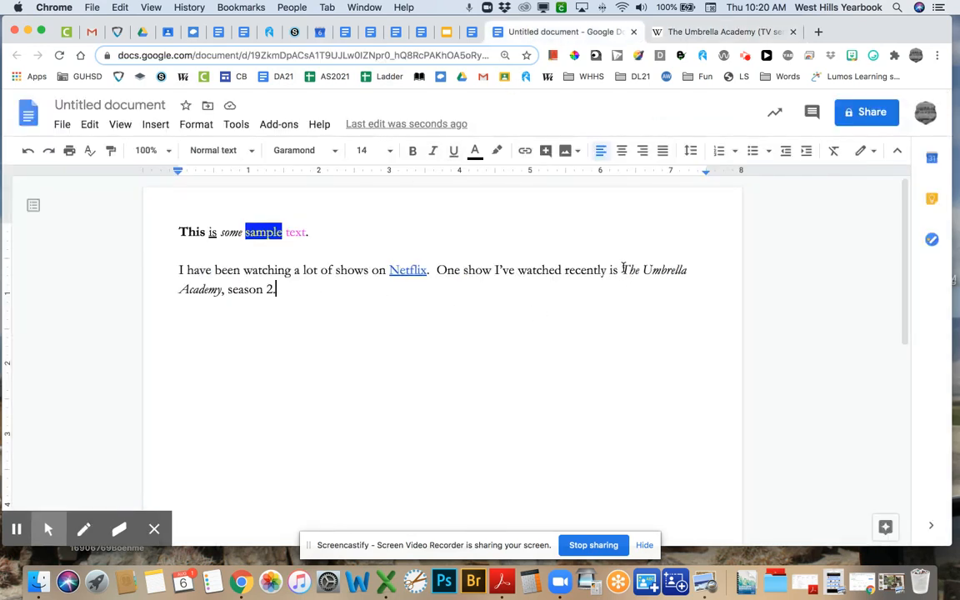
- Hyperlink the italic title 'The Umbrella Academy' to the pasted Wikipedia URL, then close the Wikipedia tab
{"action": "left_click_drag", "start_coordinate": [623, 269], "coordinate": [223, 296]}
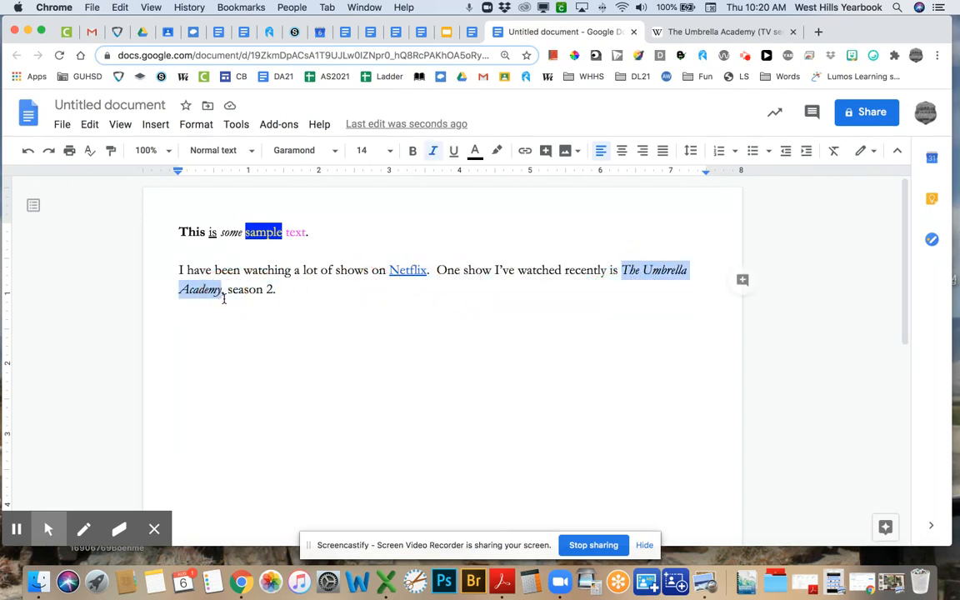
{"action": "left_click", "coordinate": [525, 153]}
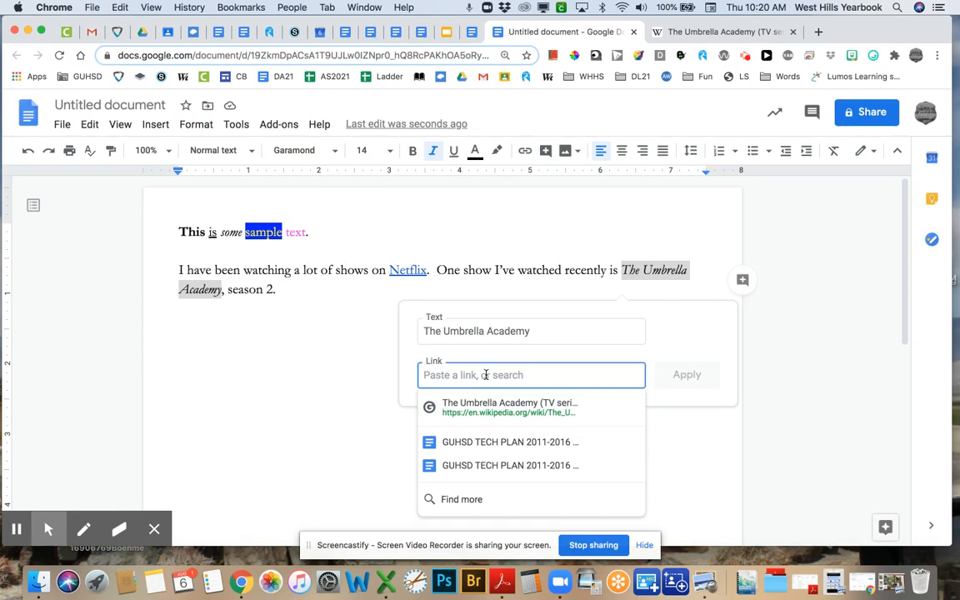
{"action": "key", "text": "super+v"}
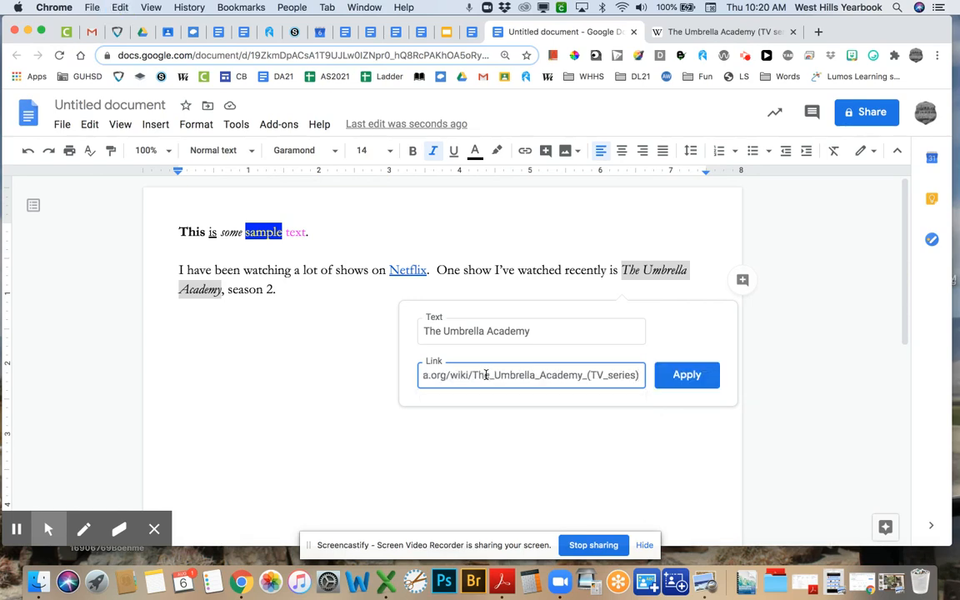
{"action": "left_click", "coordinate": [690, 377]}
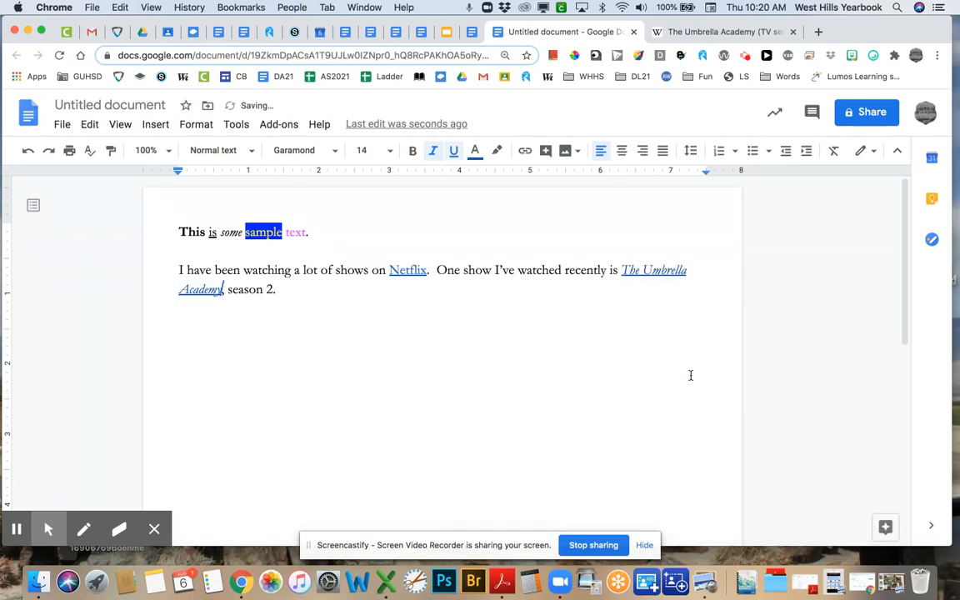
{"action": "left_click", "coordinate": [511, 336]}
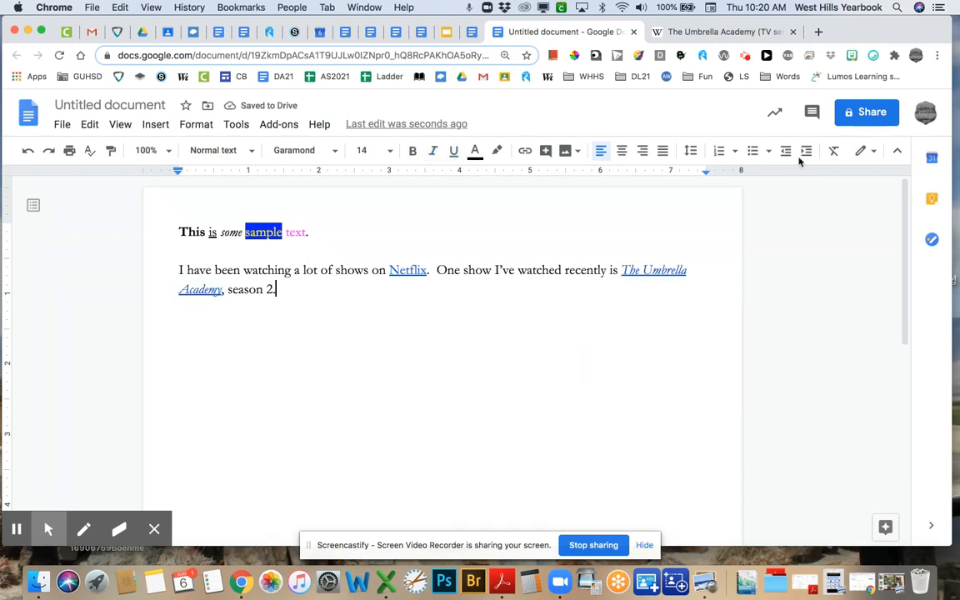
{"action": "left_click", "coordinate": [793, 32]}
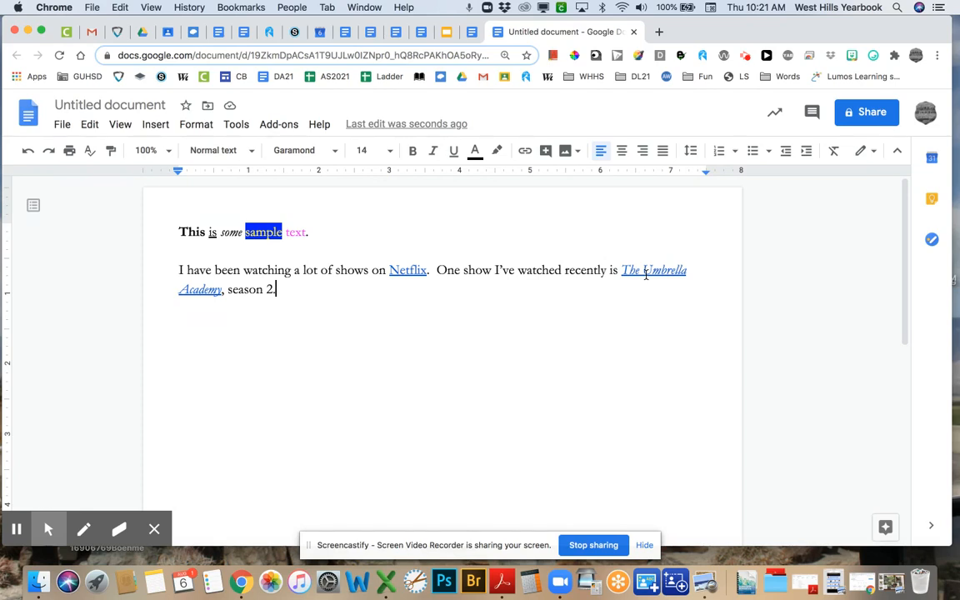
- Add an empty paragraph after 'season 2.' and choose Insert image > Upload from computer
{"action": "left_click", "coordinate": [488, 289]}
{"action": "key", "text": "Return"}
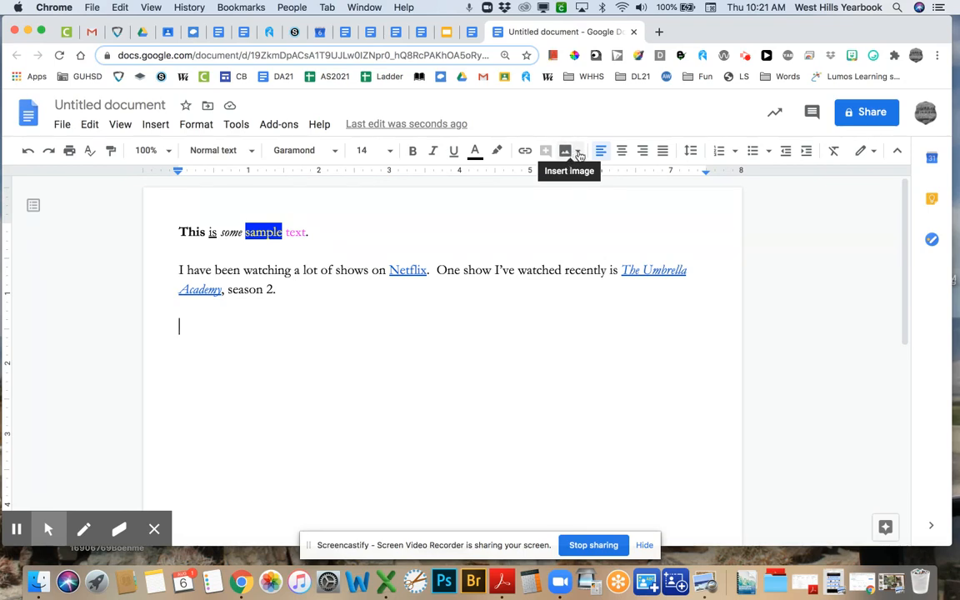
{"action": "left_click", "coordinate": [579, 154]}
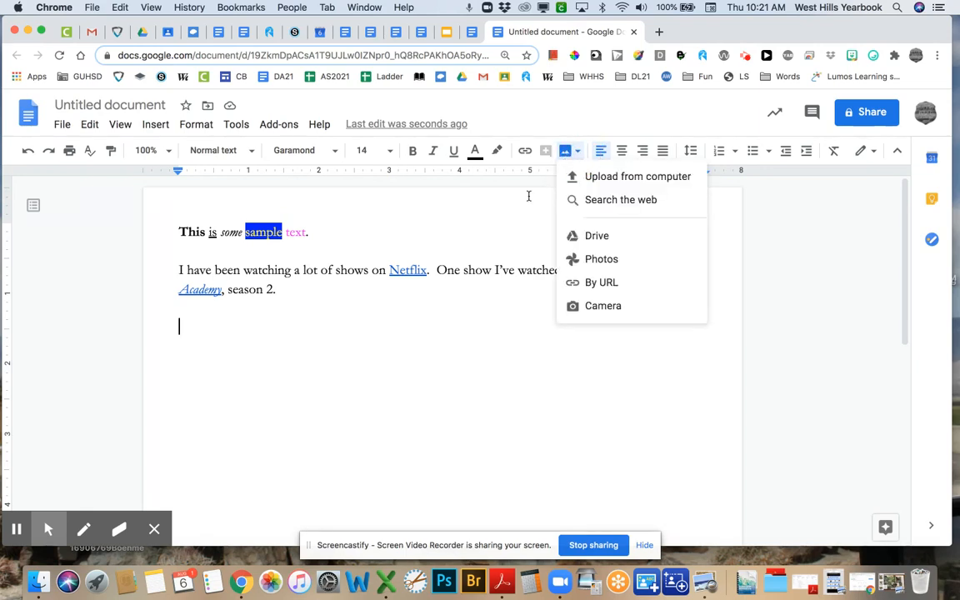
{"action": "left_click", "coordinate": [148, 131]}
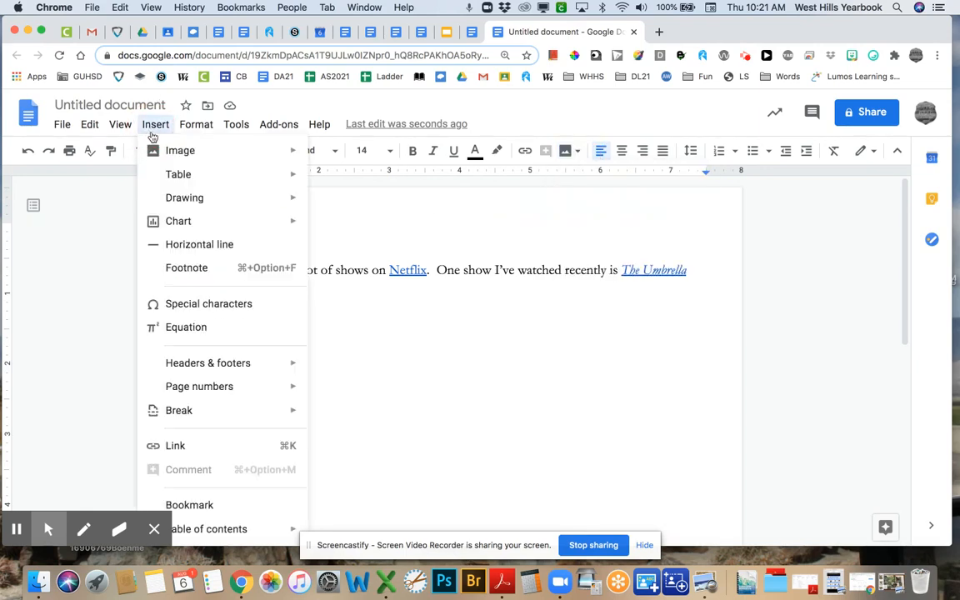
{"action": "mouse_move", "coordinate": [161, 156]}
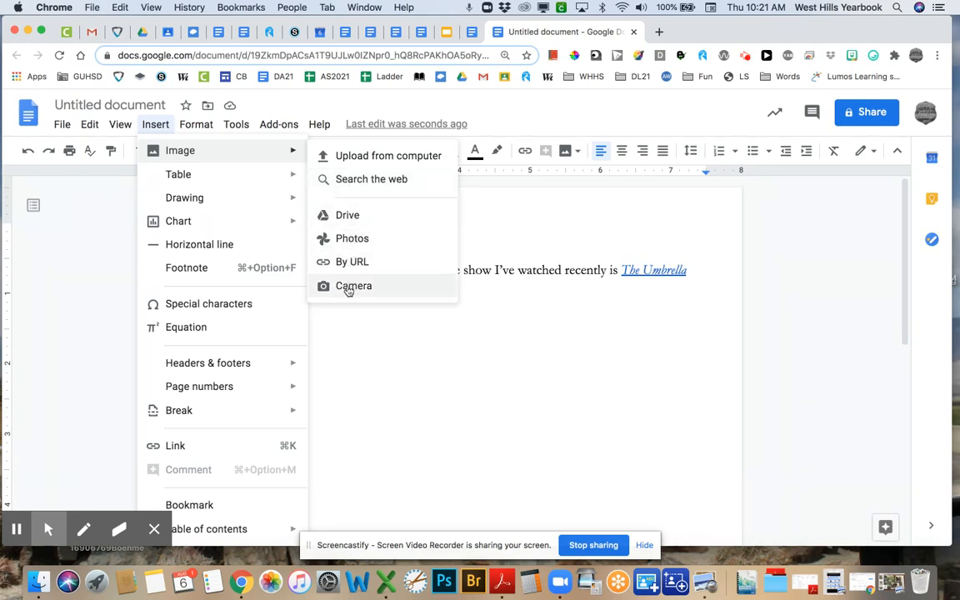
{"action": "left_click", "coordinate": [579, 152]}
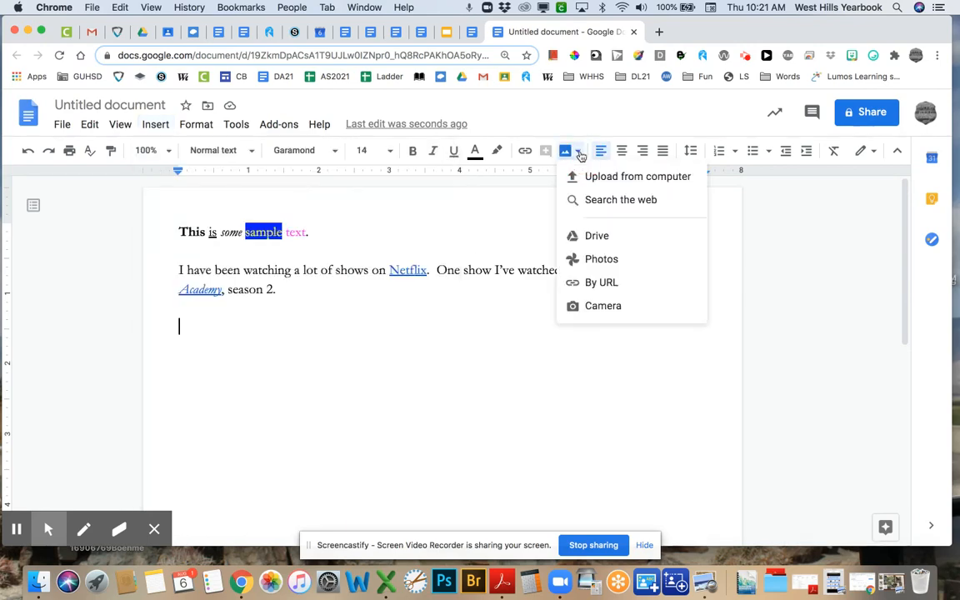
{"action": "left_click", "coordinate": [577, 177]}
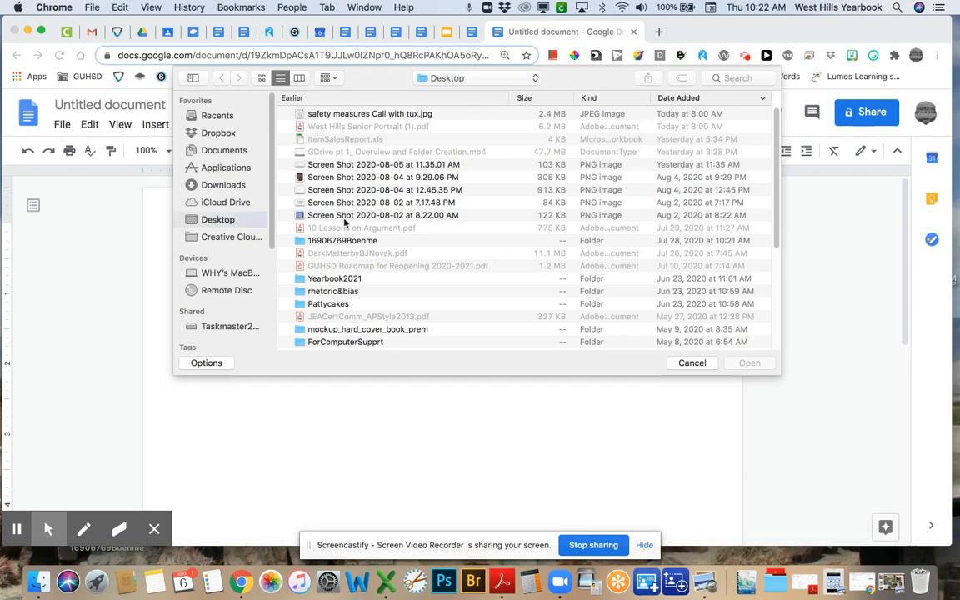
- Pick CanvaEng11.png on the Desktop and insert it into the document
{"action": "scroll", "coordinate": [343, 220], "scroll_direction": "down", "scroll_amount": 5}
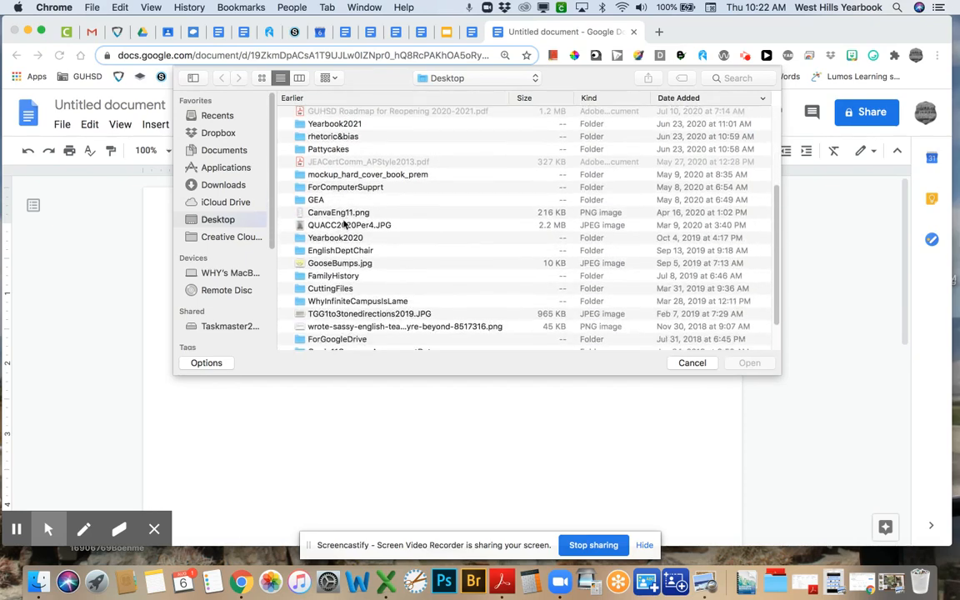
{"action": "left_click", "coordinate": [340, 213]}
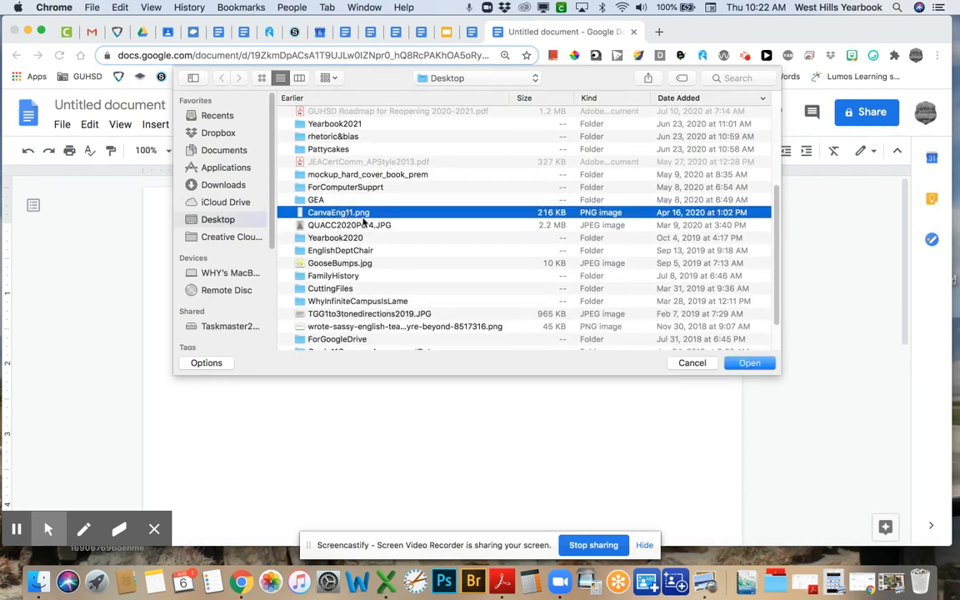
{"action": "left_click", "coordinate": [747, 363]}
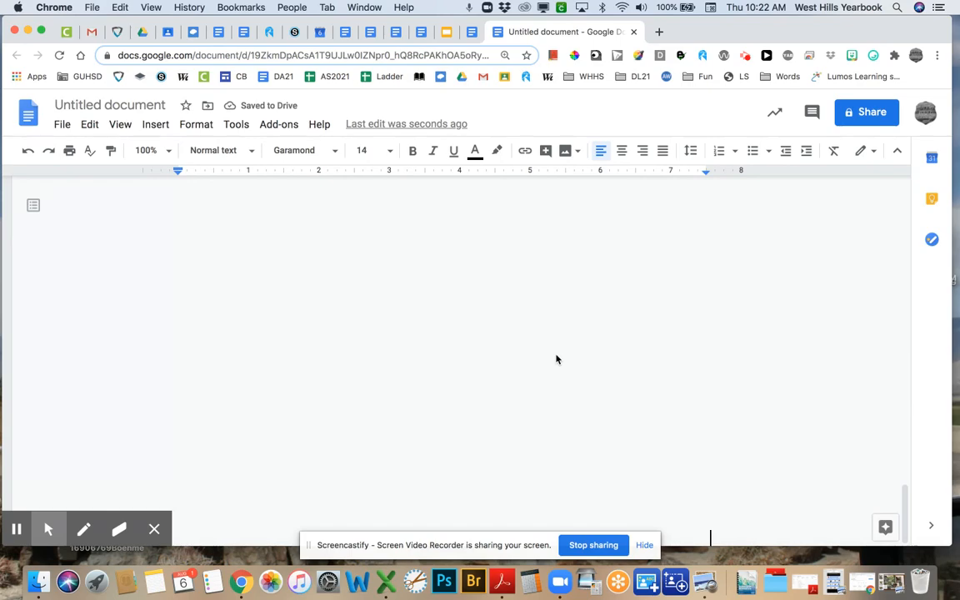
- Shrink the CanvaEng11.png flyer by its corner handle to roughly 3 inches wide
{"action": "scroll", "coordinate": [450, 377], "scroll_direction": "up", "scroll_amount": 3}
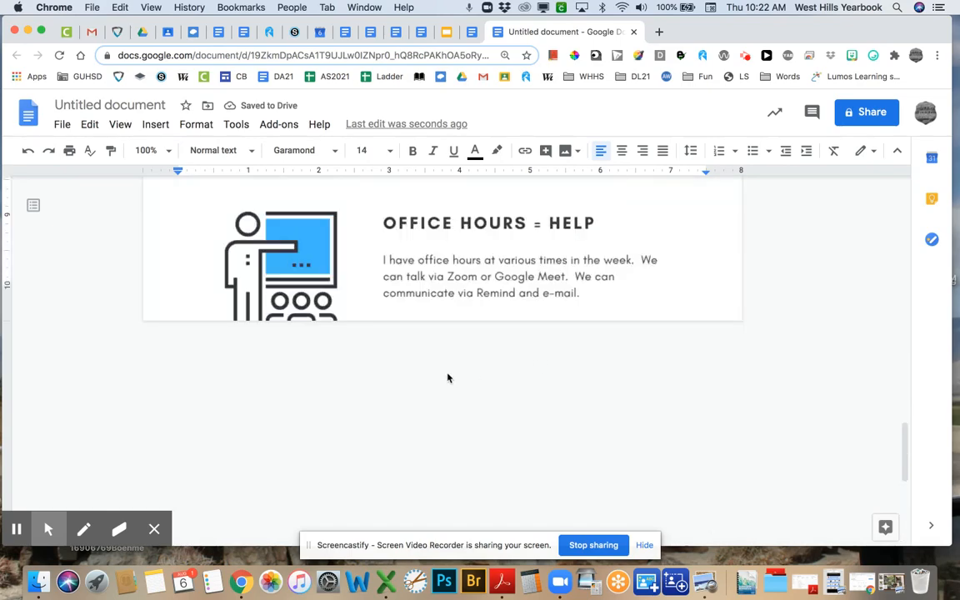
{"action": "scroll", "coordinate": [450, 377], "scroll_direction": "up", "scroll_amount": 5}
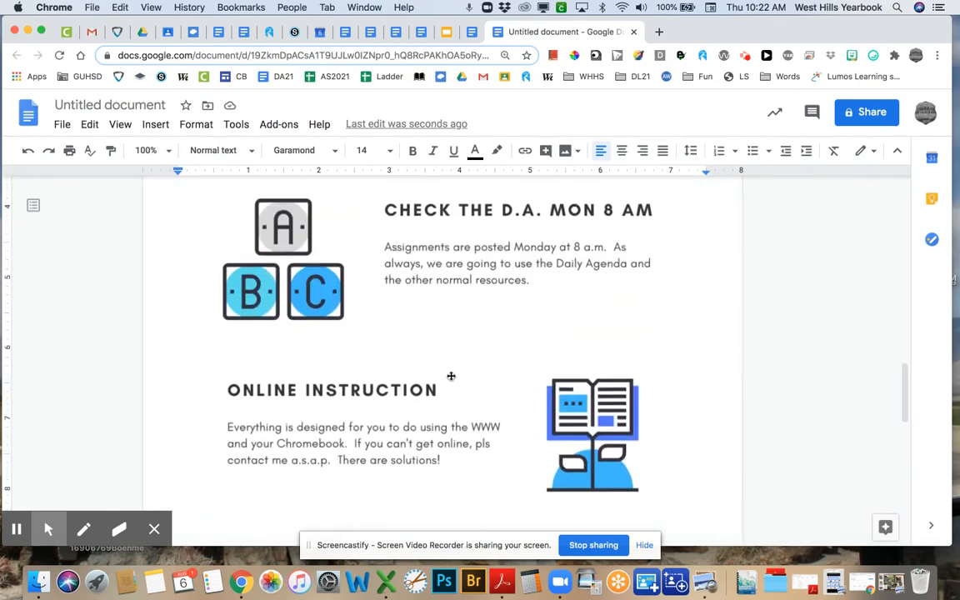
{"action": "scroll", "coordinate": [451, 377], "scroll_direction": "up", "scroll_amount": 5}
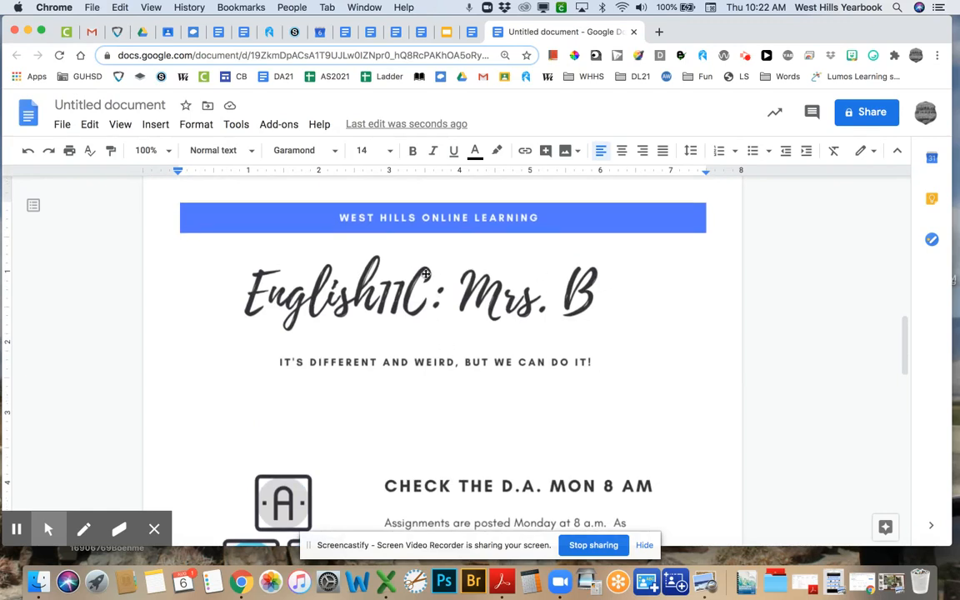
{"action": "left_click", "coordinate": [454, 313]}
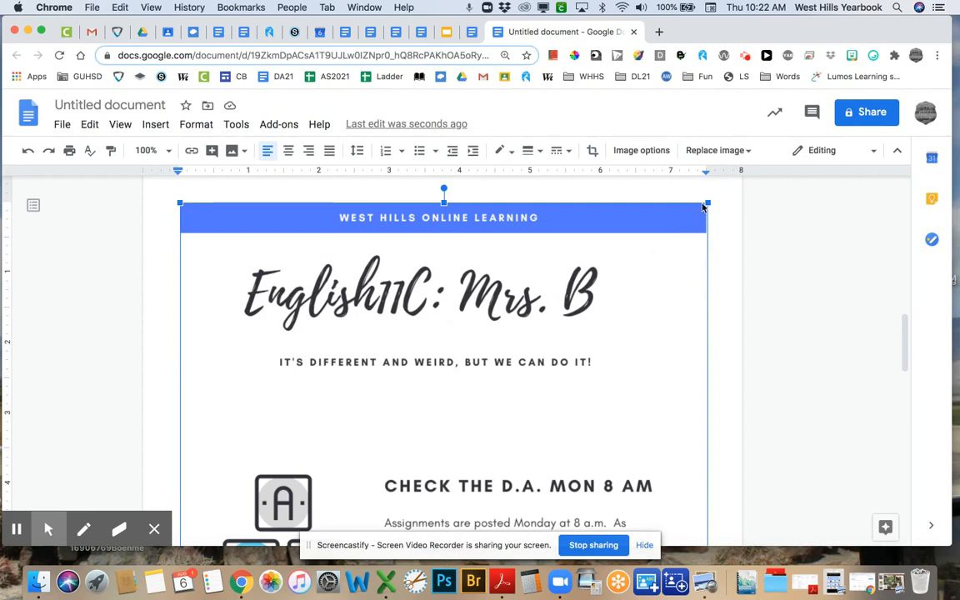
{"action": "left_click_drag", "start_coordinate": [709, 202], "coordinate": [521, 393]}
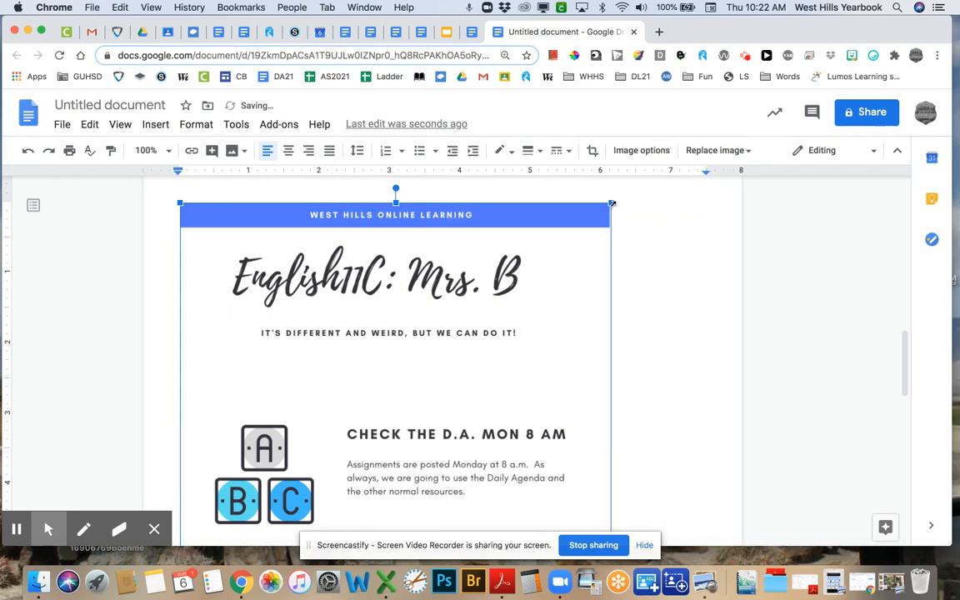
{"action": "left_click_drag", "start_coordinate": [612, 203], "coordinate": [327, 435]}
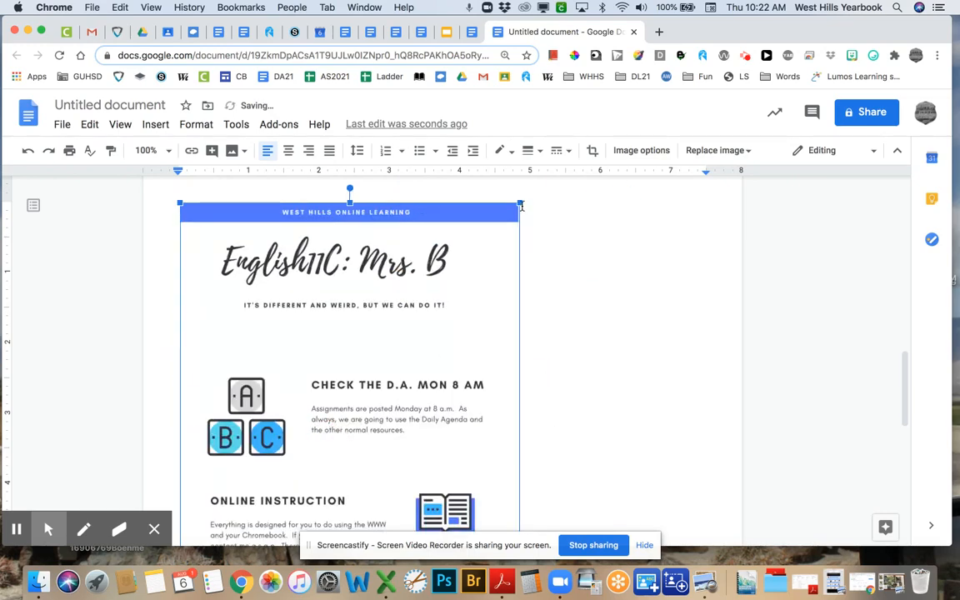
{"action": "left_click_drag", "start_coordinate": [520, 202], "coordinate": [413, 281]}
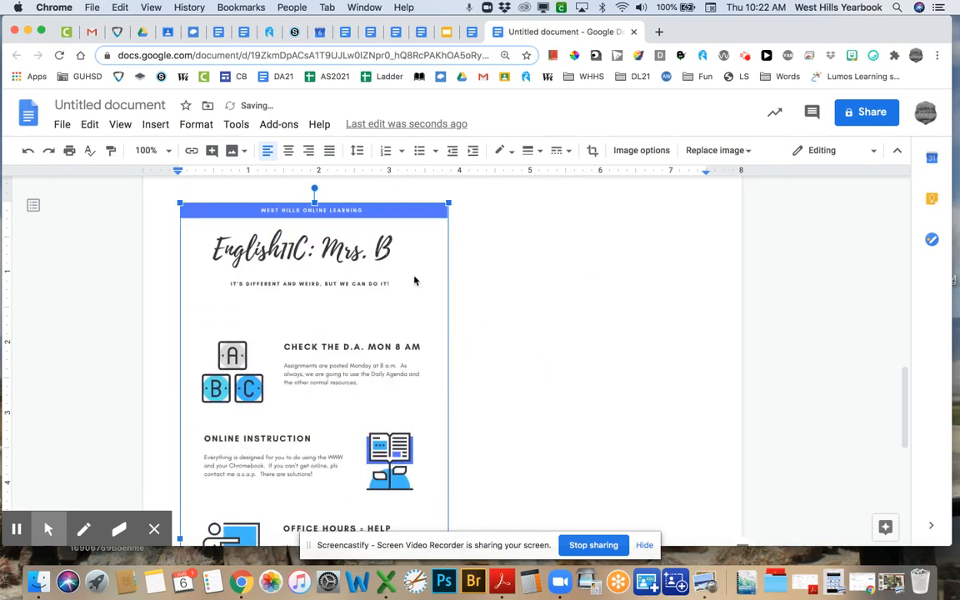
{"action": "left_click_drag", "start_coordinate": [450, 202], "coordinate": [348, 345]}
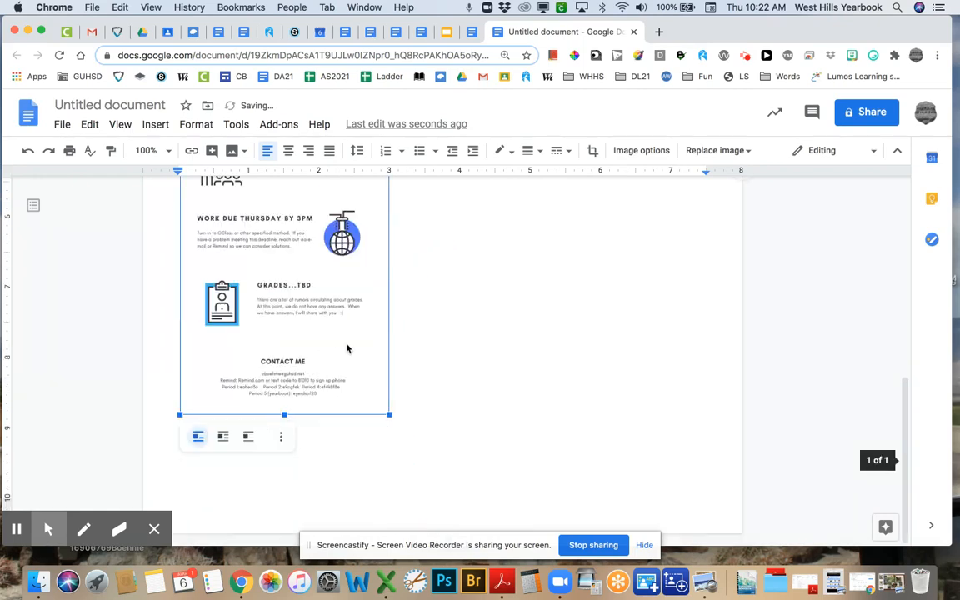
{"action": "scroll", "coordinate": [447, 393], "scroll_direction": "up", "scroll_amount": 5}
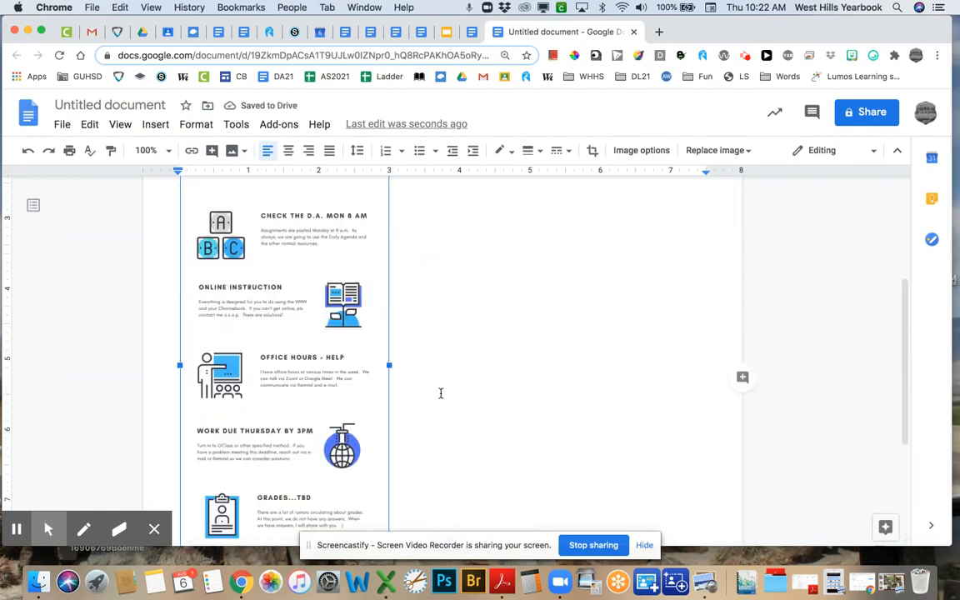
{"action": "scroll", "coordinate": [439, 392], "scroll_direction": "up", "scroll_amount": 2}
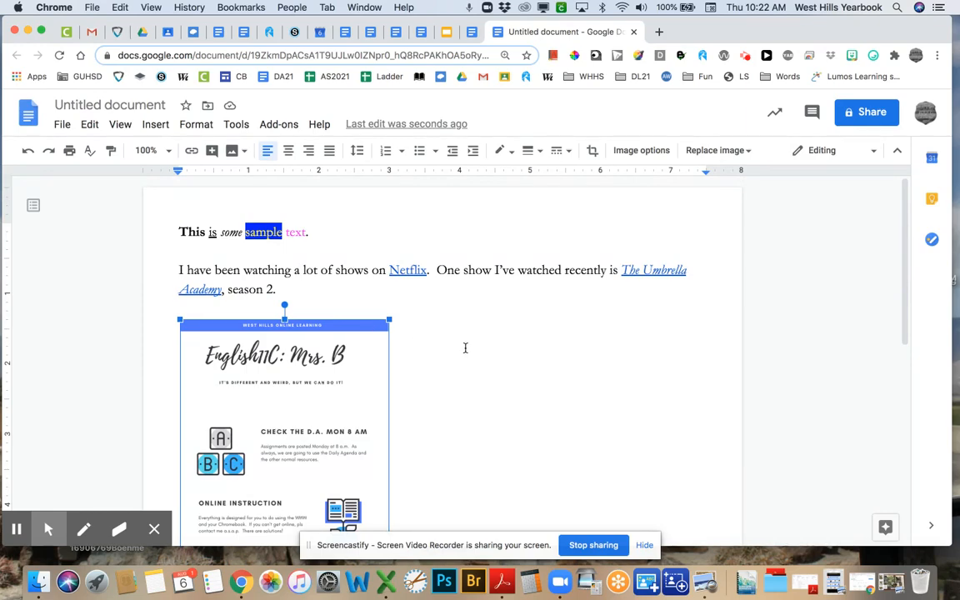
- Set the flyer image to wrap text around it
{"action": "scroll", "coordinate": [464, 347], "scroll_direction": "down", "scroll_amount": 3}
{"action": "scroll", "coordinate": [462, 347], "scroll_direction": "down", "scroll_amount": 3}
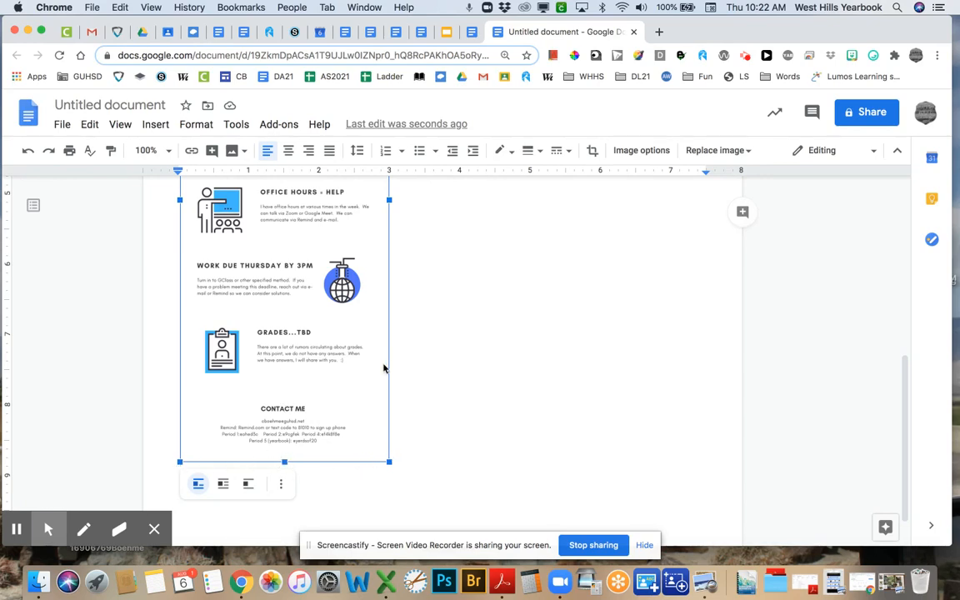
{"action": "left_click", "coordinate": [224, 485]}
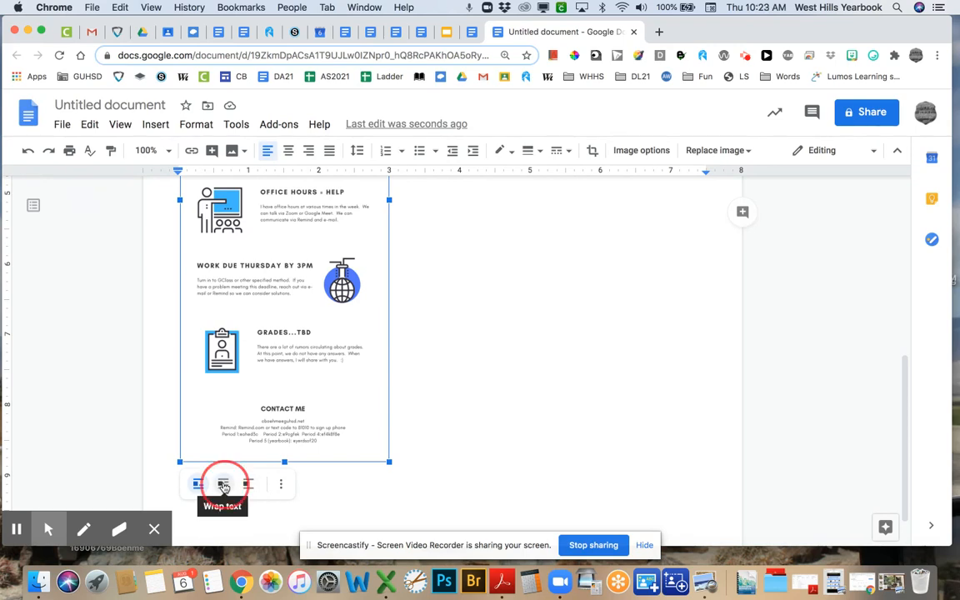
- Move the image up to the top right, beside the Netflix paragraph
{"action": "scroll", "coordinate": [449, 368], "scroll_direction": "up", "scroll_amount": 5}
{"action": "scroll", "coordinate": [449, 368], "scroll_direction": "up", "scroll_amount": 5}
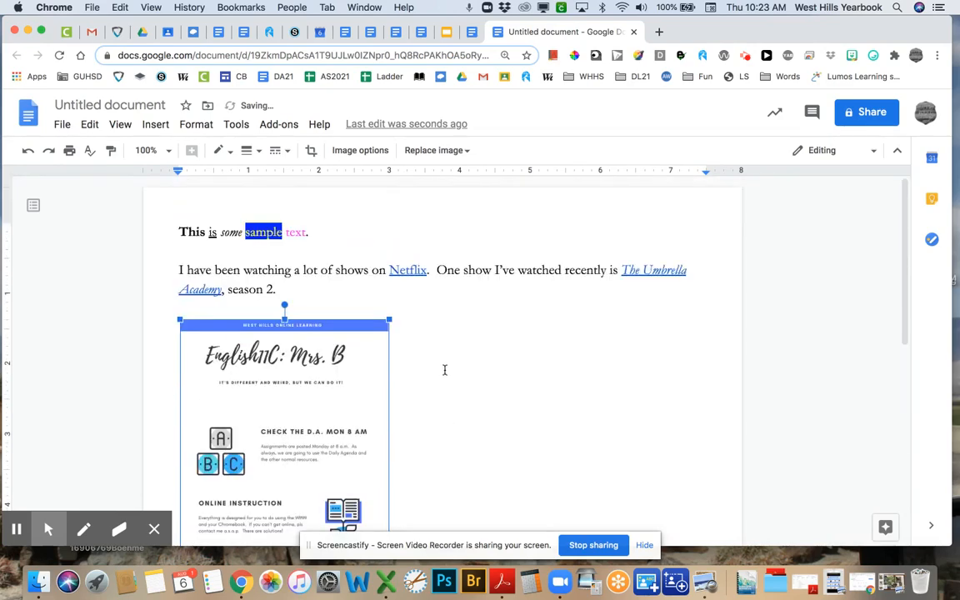
{"action": "left_click_drag", "start_coordinate": [388, 320], "coordinate": [304, 399]}
{"action": "left_click_drag", "start_coordinate": [283, 446], "coordinate": [572, 240]}
{"action": "scroll", "coordinate": [571, 240], "scroll_direction": "up", "scroll_amount": 5}
{"action": "left_click_drag", "start_coordinate": [573, 455], "coordinate": [589, 180]}
{"action": "scroll", "coordinate": [628, 266], "scroll_direction": "up", "scroll_amount": 4}
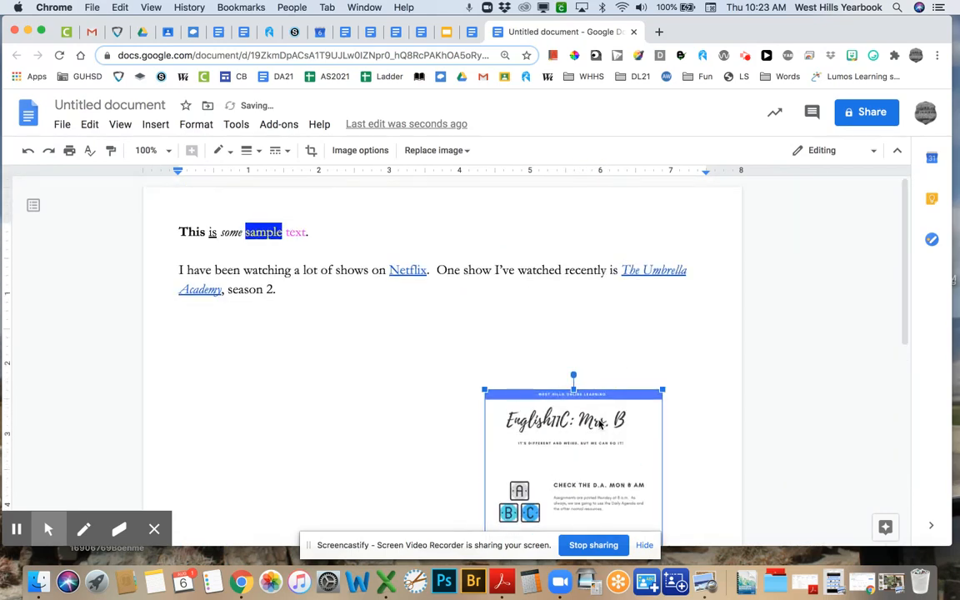
{"action": "left_click_drag", "start_coordinate": [541, 391], "coordinate": [603, 179]}
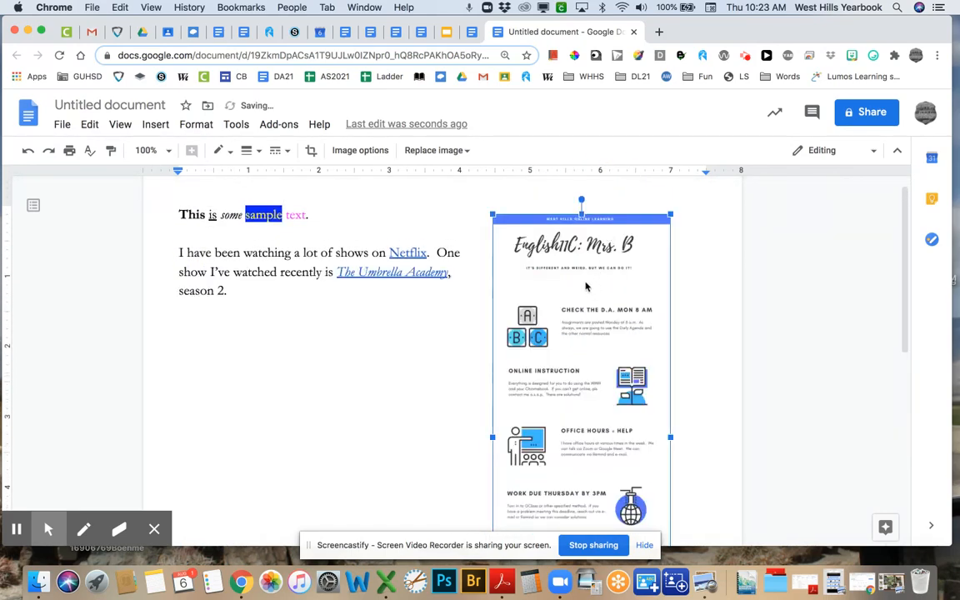
{"action": "mouse_move", "coordinate": [585, 282]}
{"action": "left_mouse_down"}
{"action": "mouse_move", "coordinate": [595, 231]}
{"action": "mouse_move", "coordinate": [601, 239]}
{"action": "left_mouse_up"}
{"action": "scroll", "coordinate": [600, 238], "scroll_direction": "up", "scroll_amount": 3}
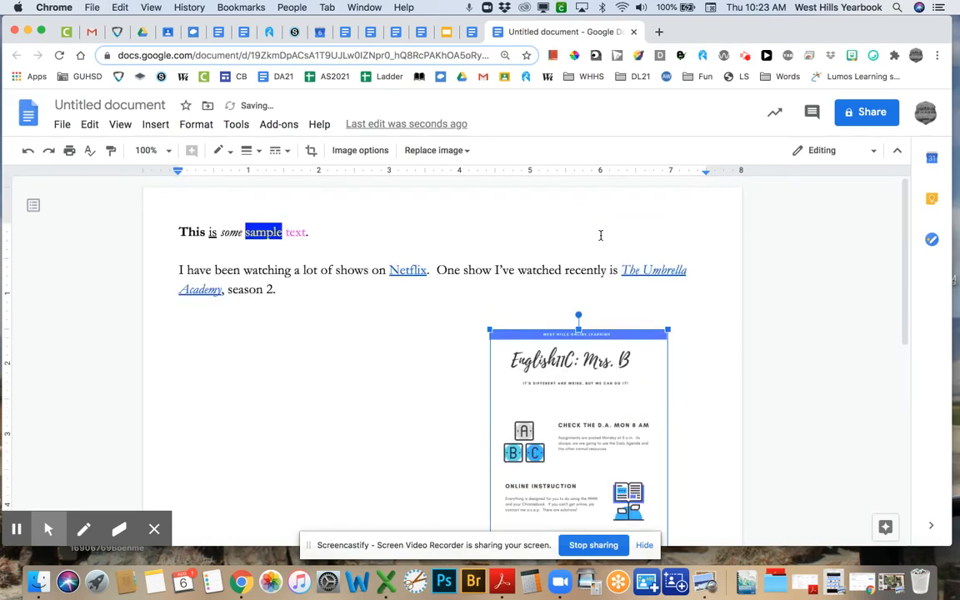
{"action": "key", "text": "Up"}
{"action": "key", "text": "Up"}
{"action": "key", "text": "Up"}
{"action": "key", "text": "Up"}
{"action": "key", "text": "Up"}
{"action": "key", "text": "Up"}
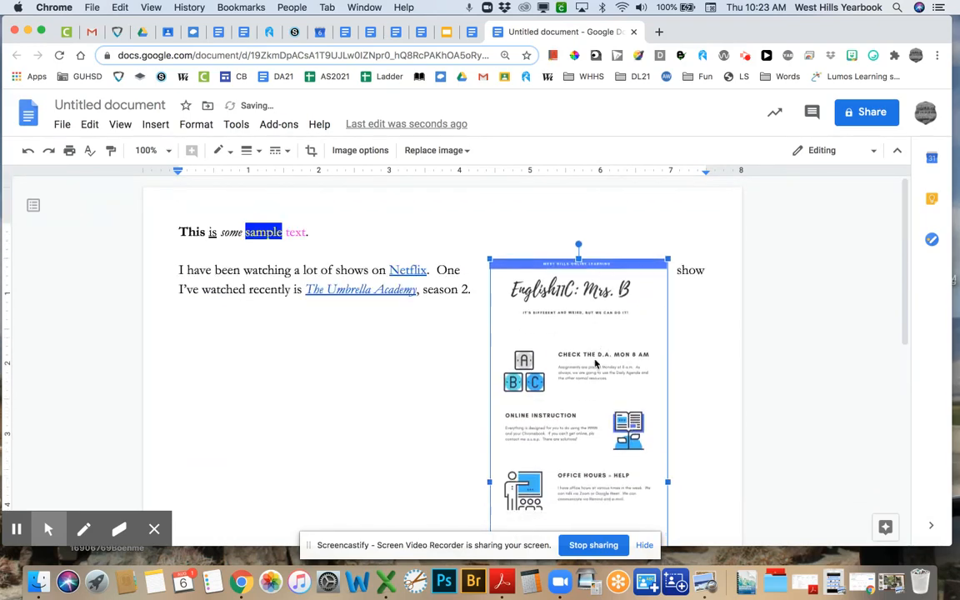
{"action": "key", "text": "Right"}
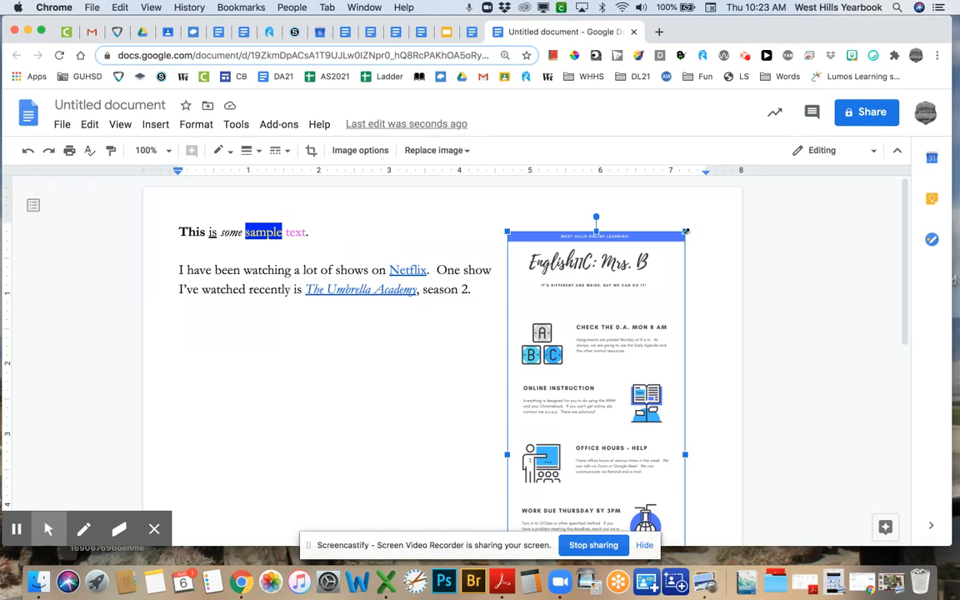
- Shrink the flyer from its corner and nudge it up and right toward the page edge
{"action": "left_click_drag", "start_coordinate": [684, 231], "coordinate": [580, 348]}
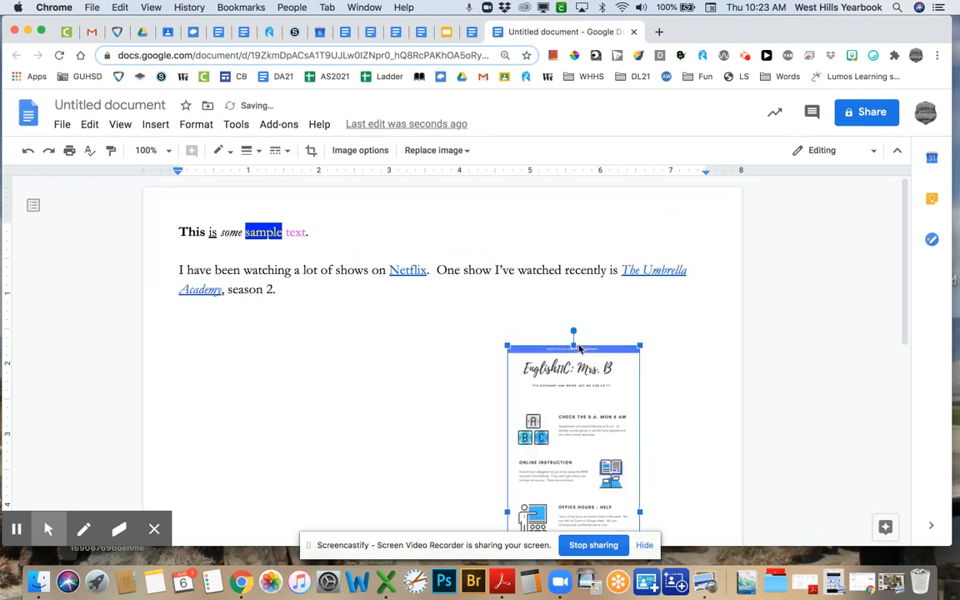
{"action": "key", "text": "Up"}
{"action": "key", "text": "Up"}
{"action": "key", "text": "Up"}
{"action": "key", "text": "Up"}
{"action": "key", "text": "Up"}
{"action": "key", "text": "Up"}
{"action": "key", "text": "Up"}
{"action": "key", "text": "Up"}
{"action": "key", "text": "Up"}
{"action": "key", "text": "Up"}
{"action": "key", "text": "Up"}
{"action": "key", "text": "Up"}
{"action": "key", "text": "Up"}
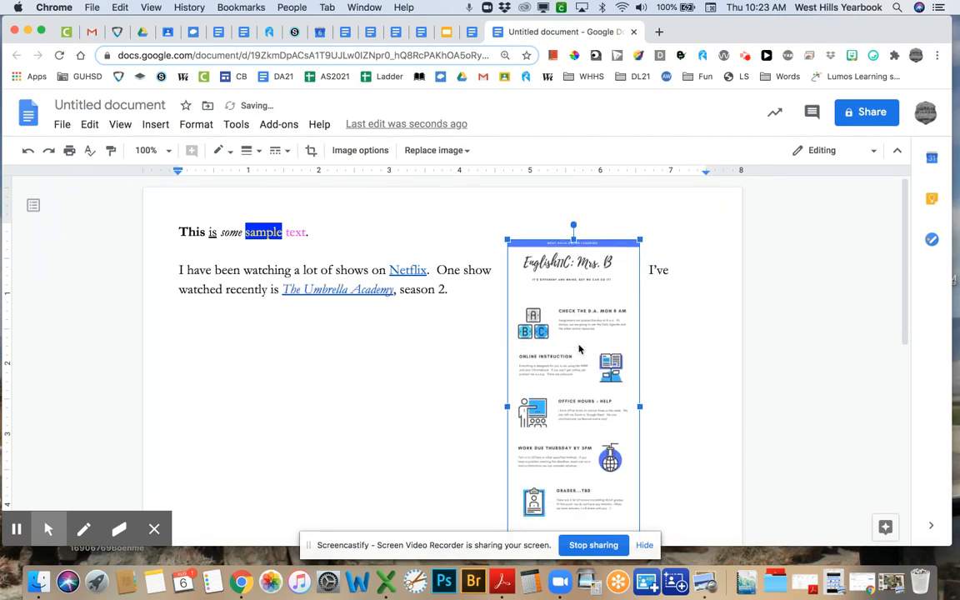
{"action": "key", "text": "Right"}
{"action": "key", "text": "Right"}
{"action": "key", "text": "Right"}
{"action": "key", "text": "Right"}
{"action": "key", "text": "Right"}
{"action": "key", "text": "Right"}
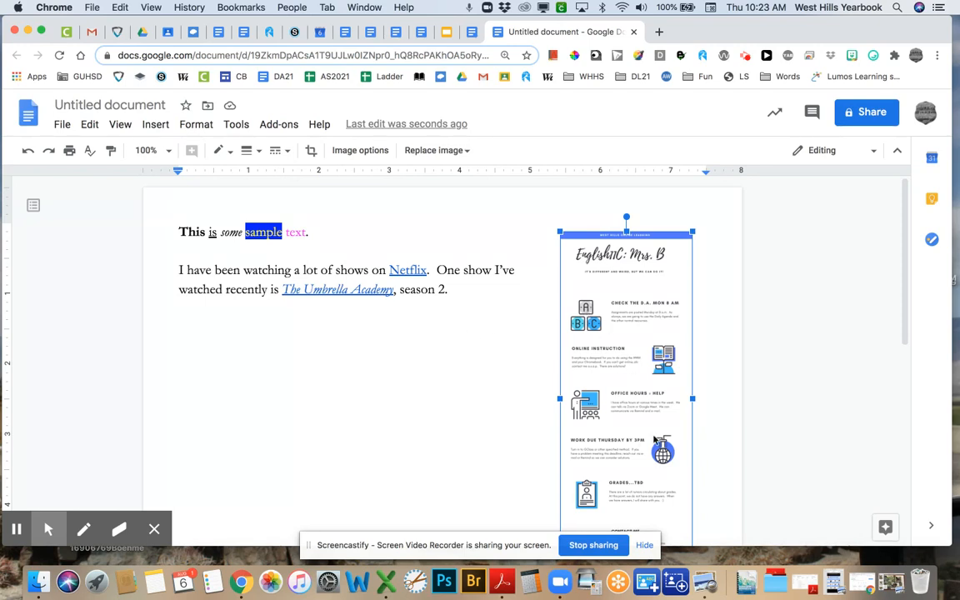
{"action": "scroll", "coordinate": [675, 406], "scroll_direction": "down", "scroll_amount": 3}
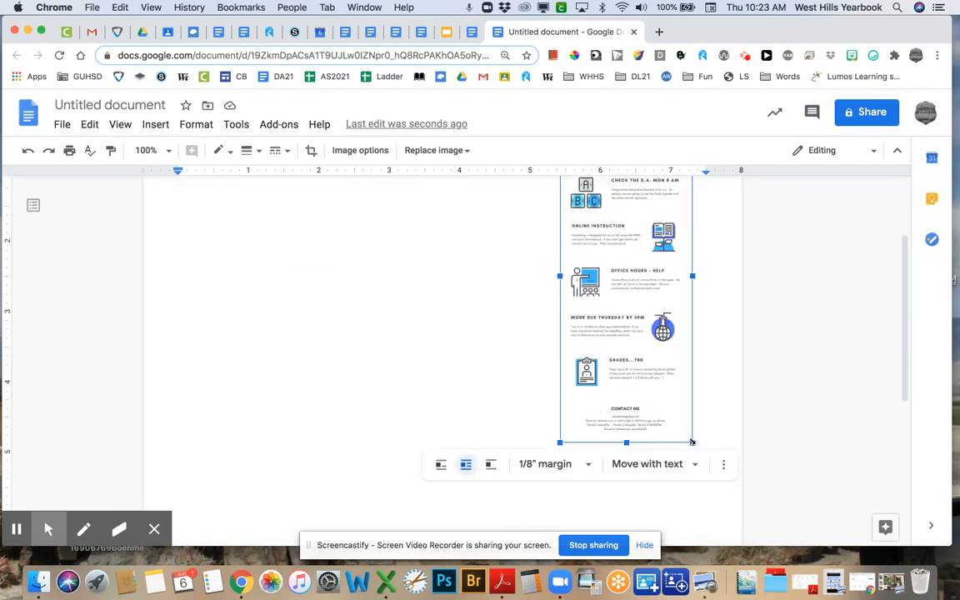
{"action": "left_click_drag", "start_coordinate": [690, 434], "coordinate": [649, 313]}
{"action": "scroll", "coordinate": [654, 308], "scroll_direction": "up", "scroll_amount": 5}
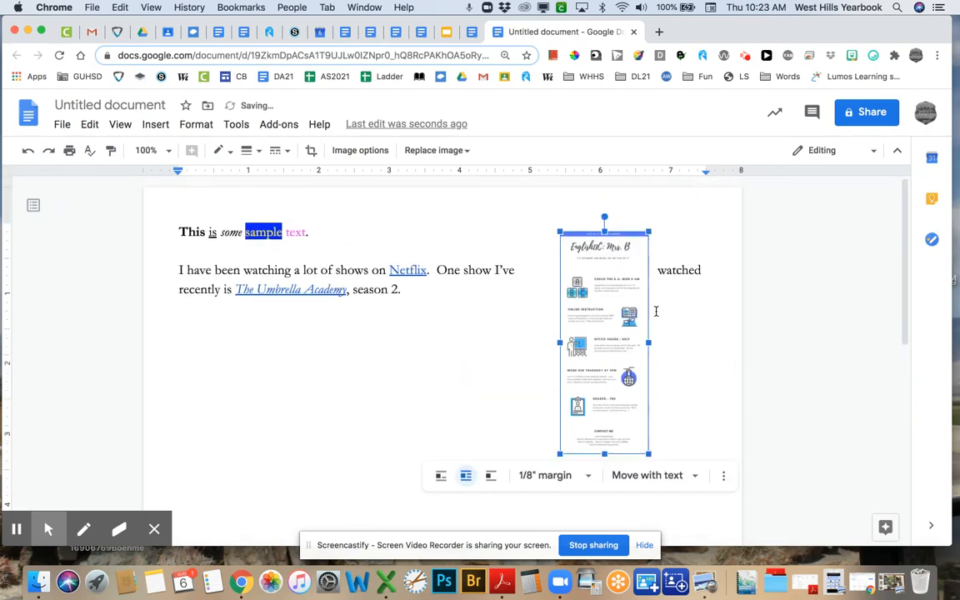
{"action": "key", "text": "Right"}
{"action": "key", "text": "Right"}
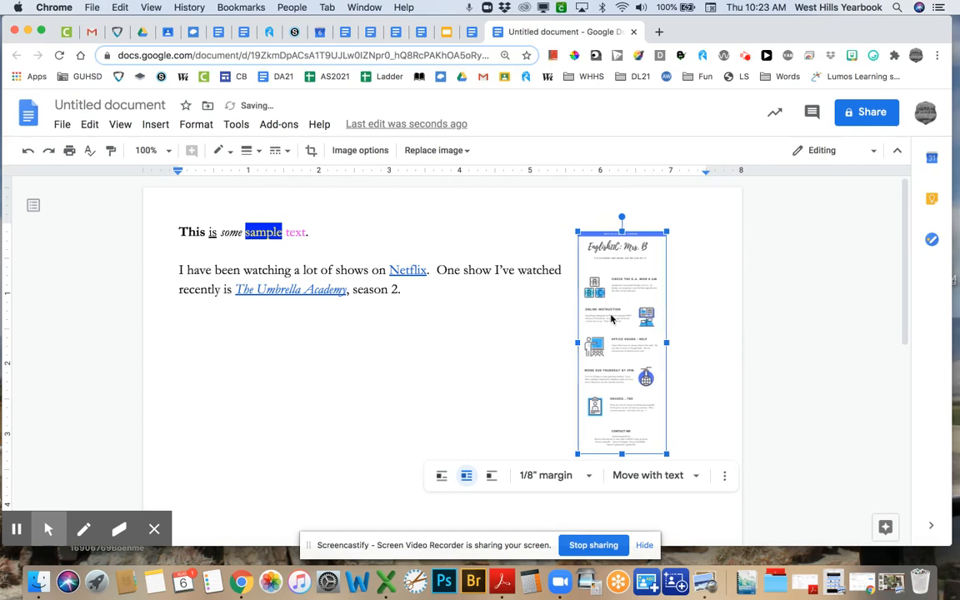
{"action": "key", "text": "Right"}
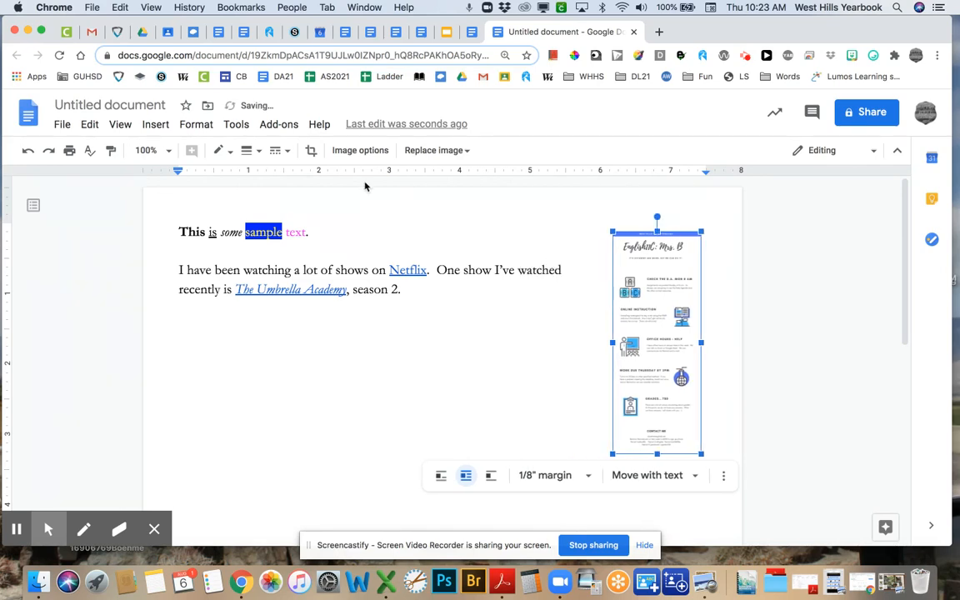
- Set the image's text margin to 1/16"
{"action": "left_click", "coordinate": [590, 478]}
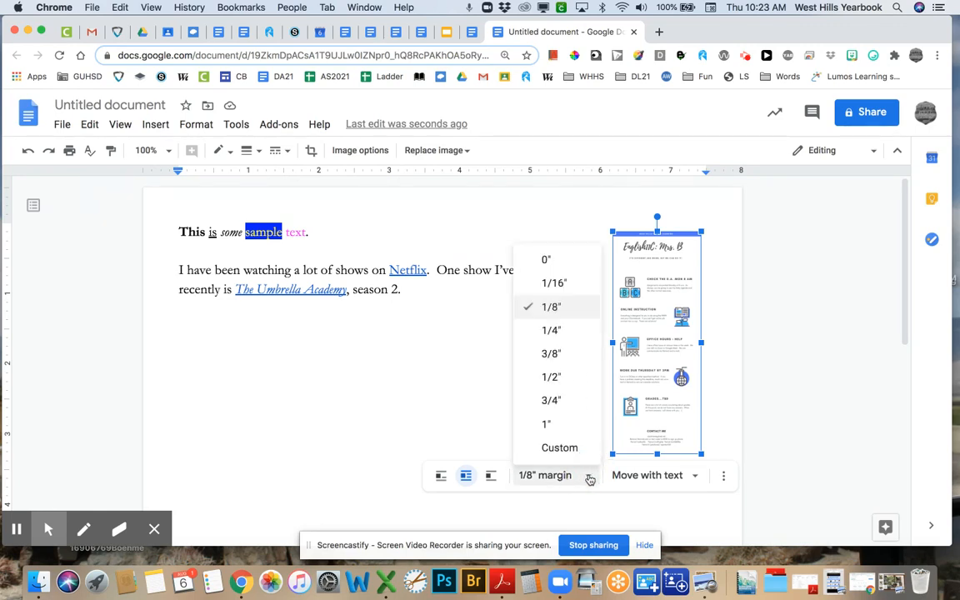
{"action": "left_click", "coordinate": [575, 356]}
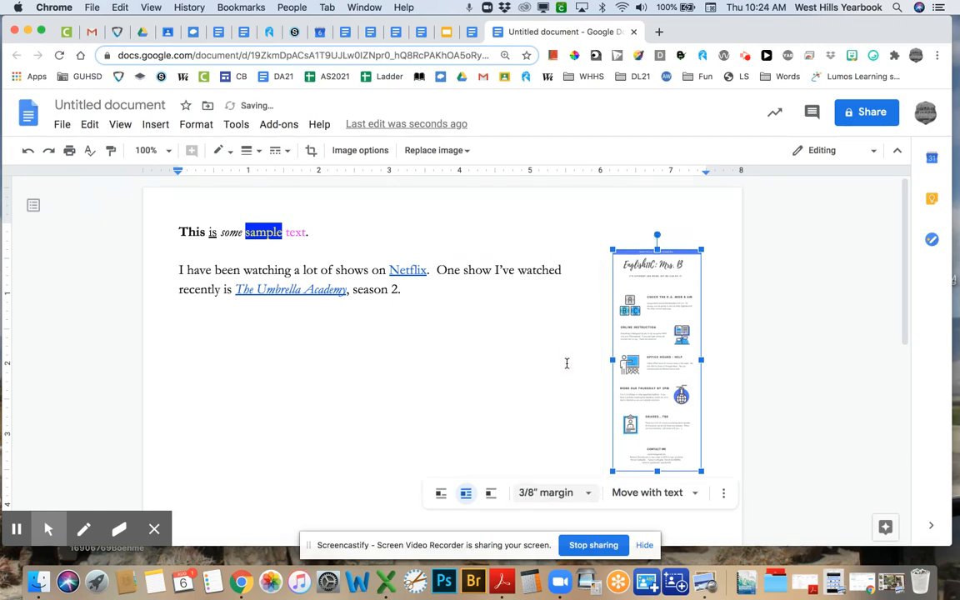
{"action": "left_click", "coordinate": [545, 492]}
{"action": "left_click", "coordinate": [546, 280]}
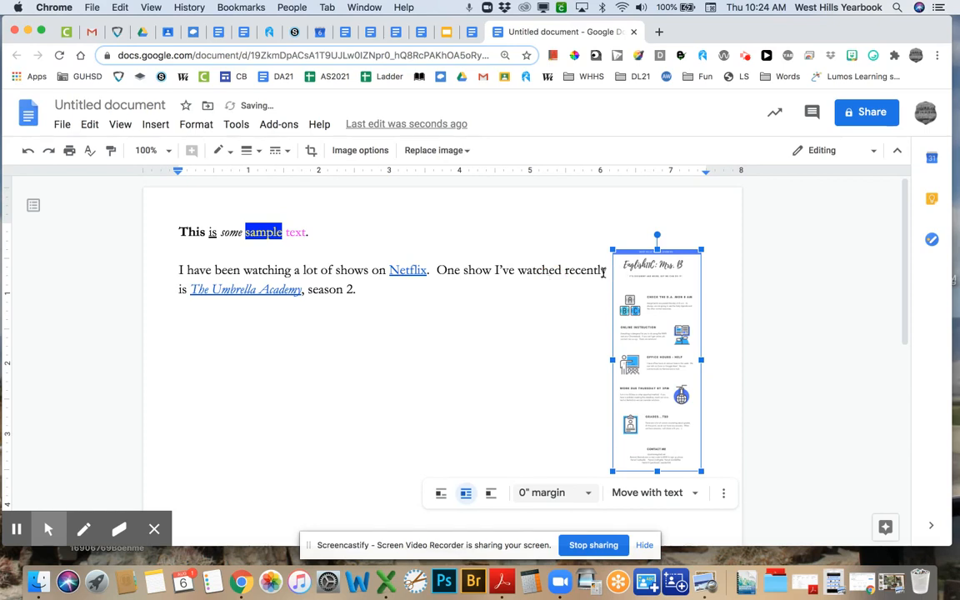
{"action": "left_click", "coordinate": [588, 492]}
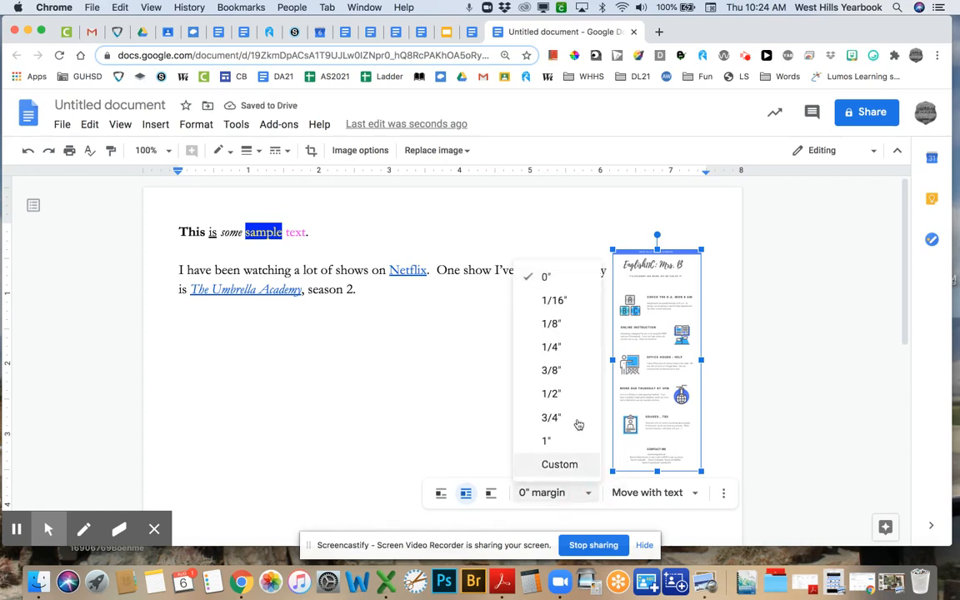
{"action": "left_click", "coordinate": [568, 299]}
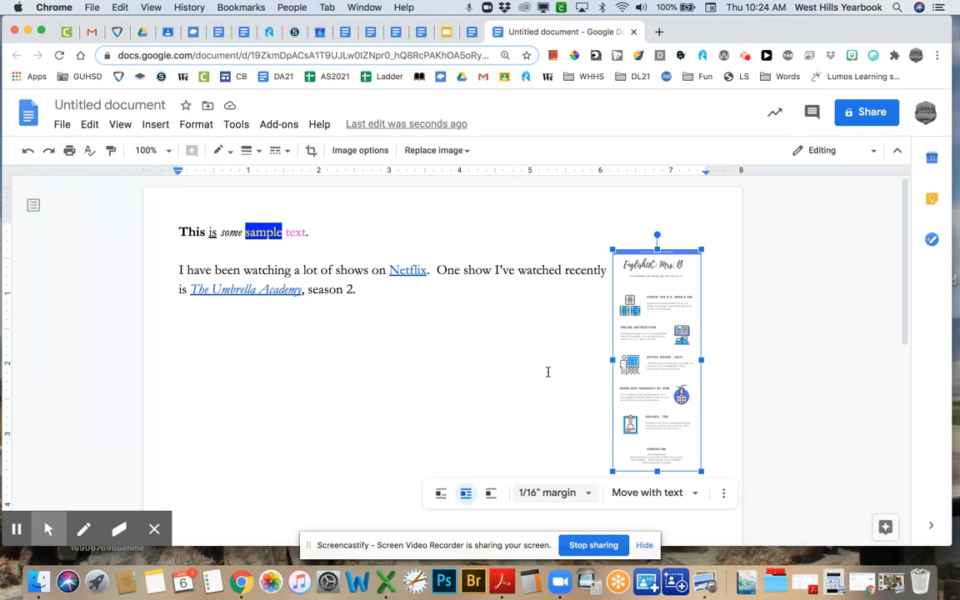
- Shrink the image slightly more, then deselect it and return to the text
{"action": "left_click_drag", "start_coordinate": [613, 472], "coordinate": [640, 400]}
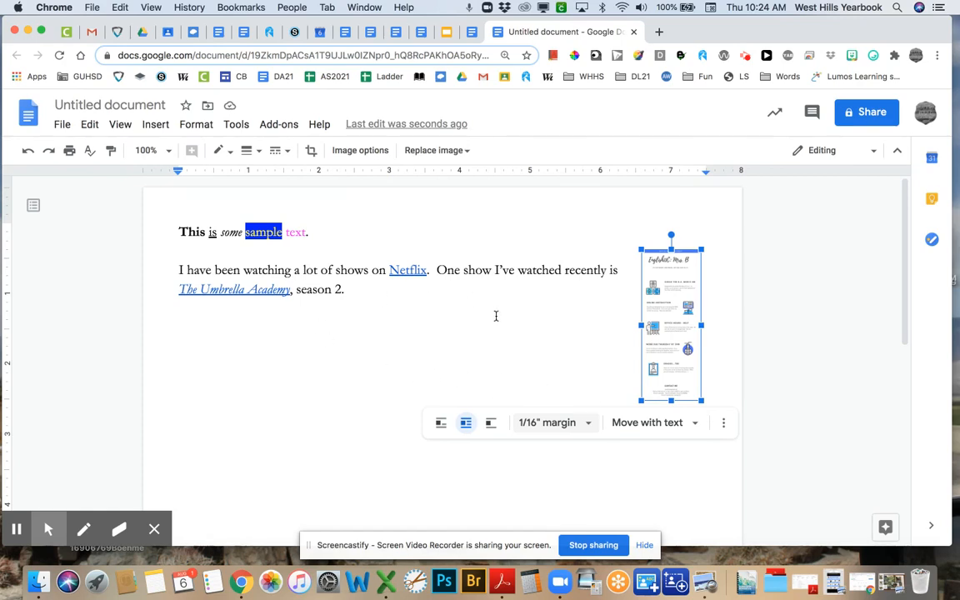
{"action": "left_click", "coordinate": [677, 345]}
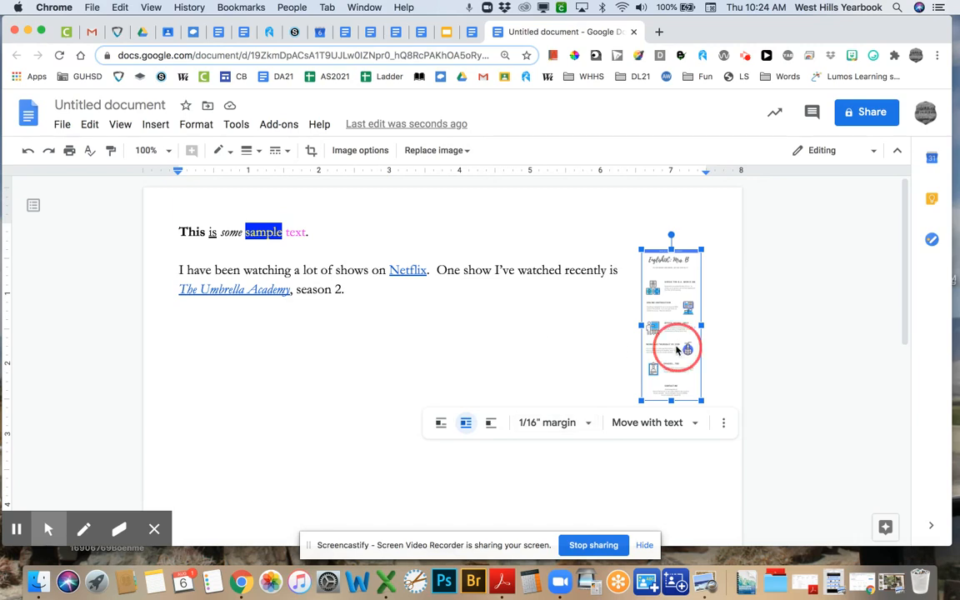
{"action": "left_click", "coordinate": [369, 296]}
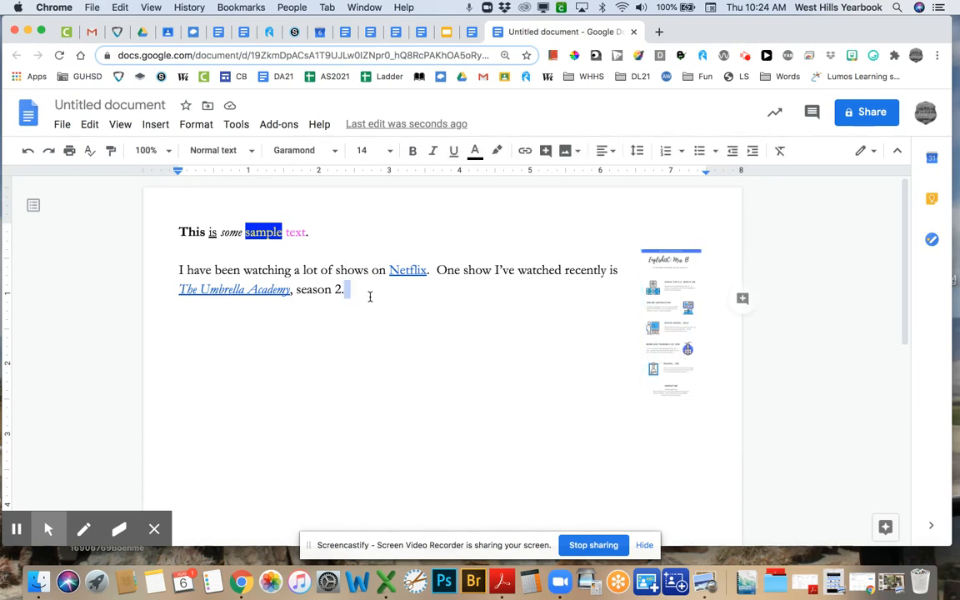
- Add blank lines below the paragraph, then open and close the Insert image > Search the web panel
{"action": "key", "text": "Return"}
{"action": "key", "text": "Return"}
{"action": "key", "text": "Return"}
{"action": "key", "text": "Return"}
{"action": "key", "text": "Return"}
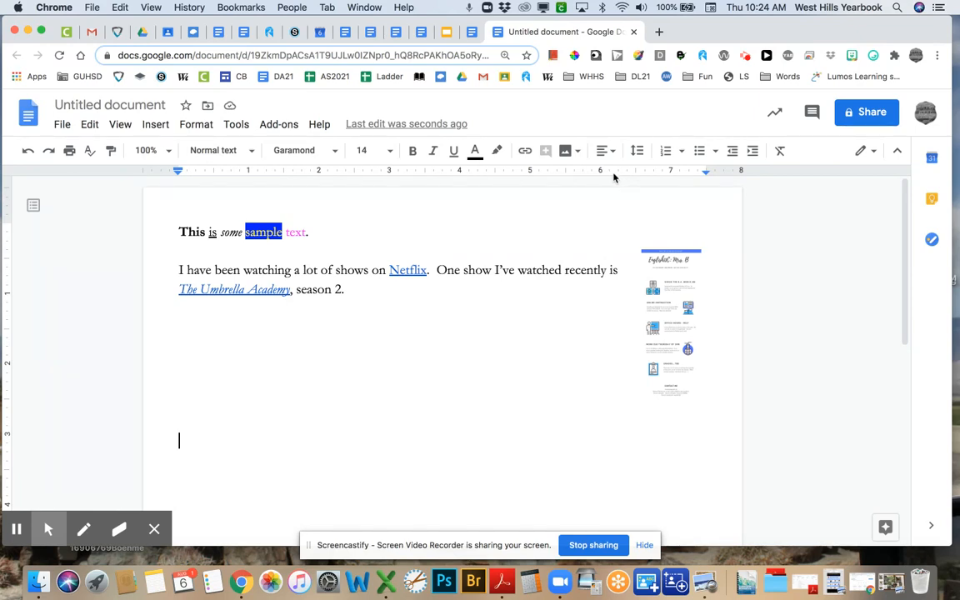
{"action": "left_click", "coordinate": [578, 152]}
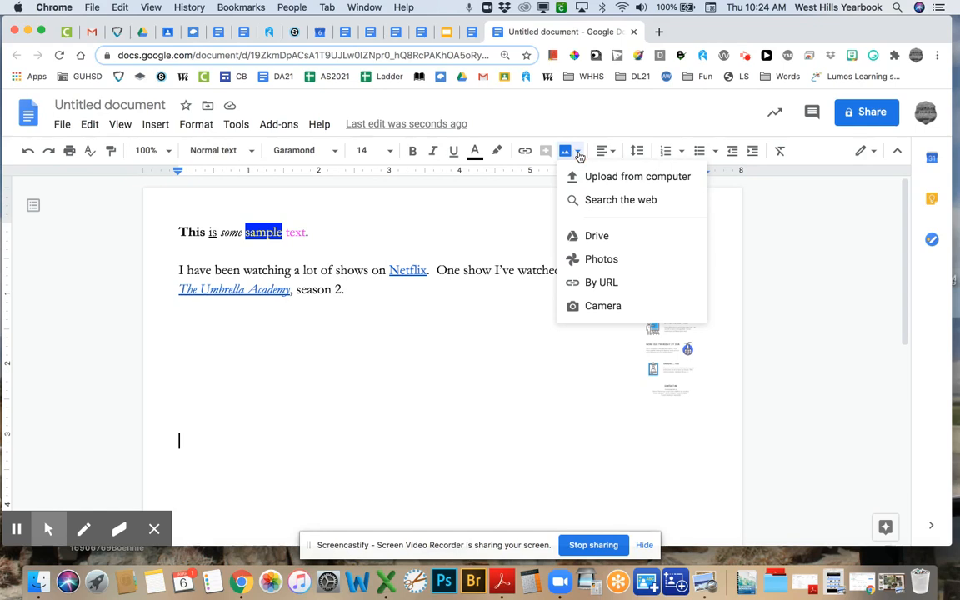
{"action": "left_click", "coordinate": [581, 199]}
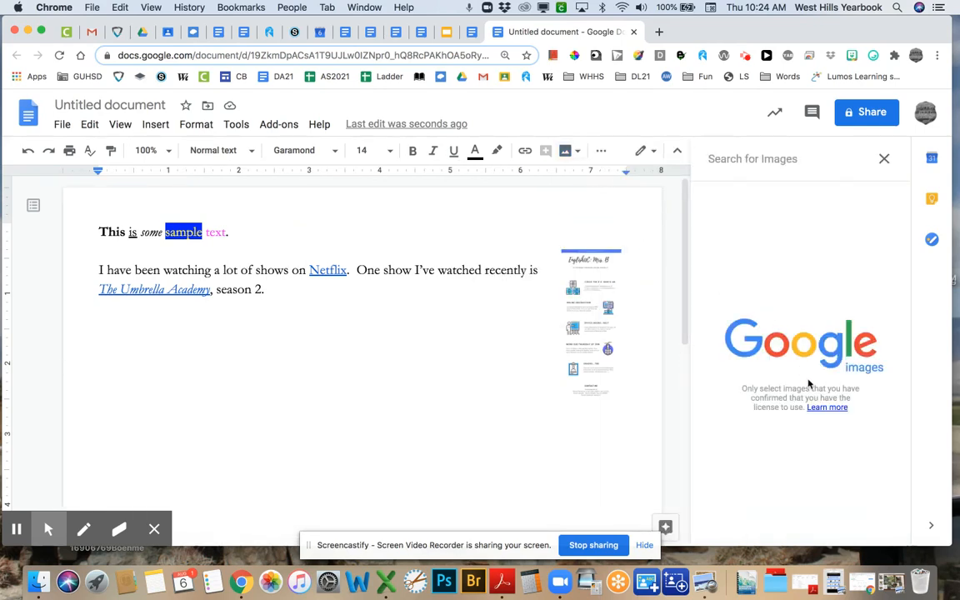
{"action": "left_click", "coordinate": [767, 159]}
{"action": "left_click", "coordinate": [884, 158]}
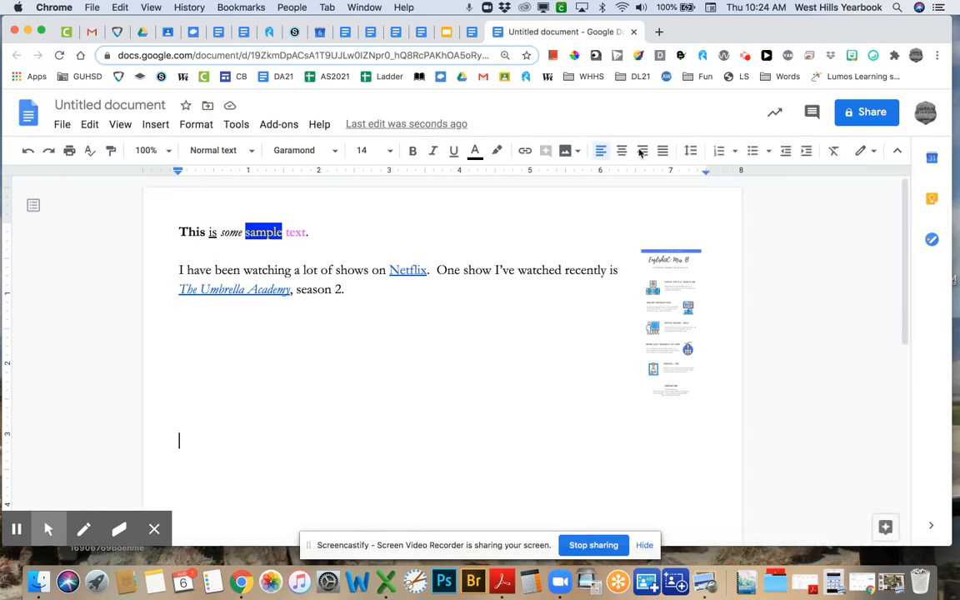
{"action": "key", "text": "super+t"}
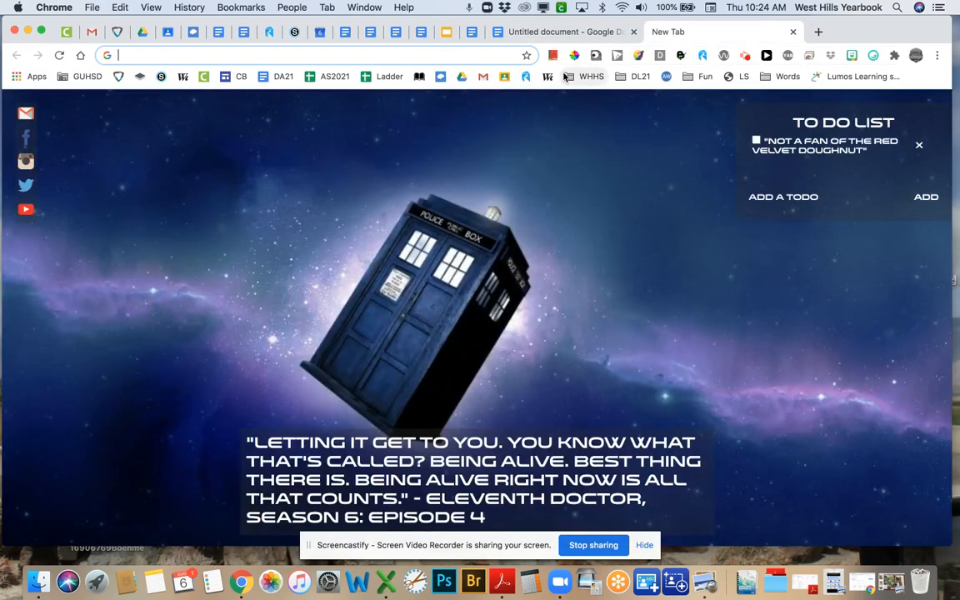
- Search Google for 'images', open Google Images, and choose Settings > Advanced search
{"action": "type", "text": "image"}
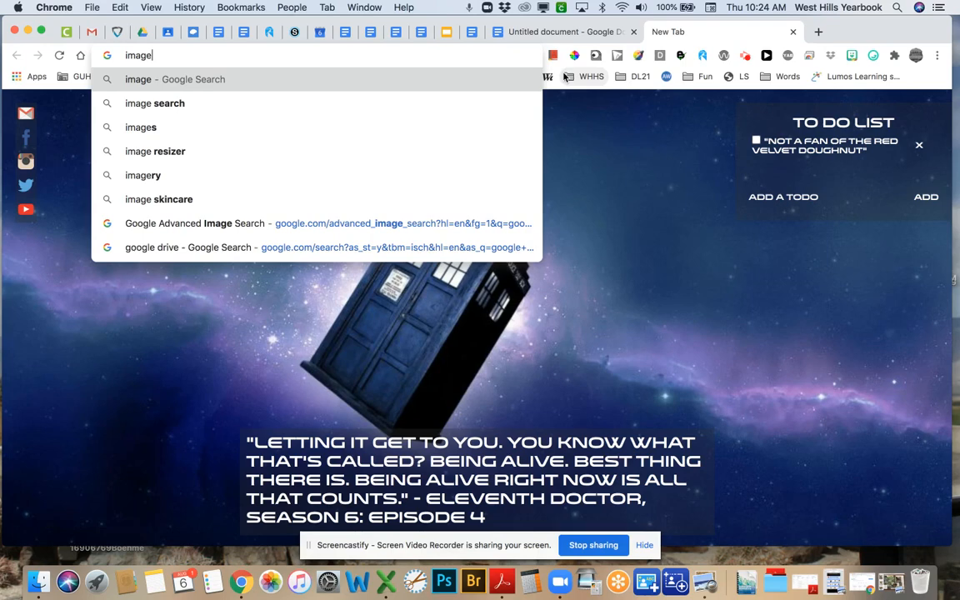
{"action": "type", "text": "s"}
{"action": "key", "text": "Return"}
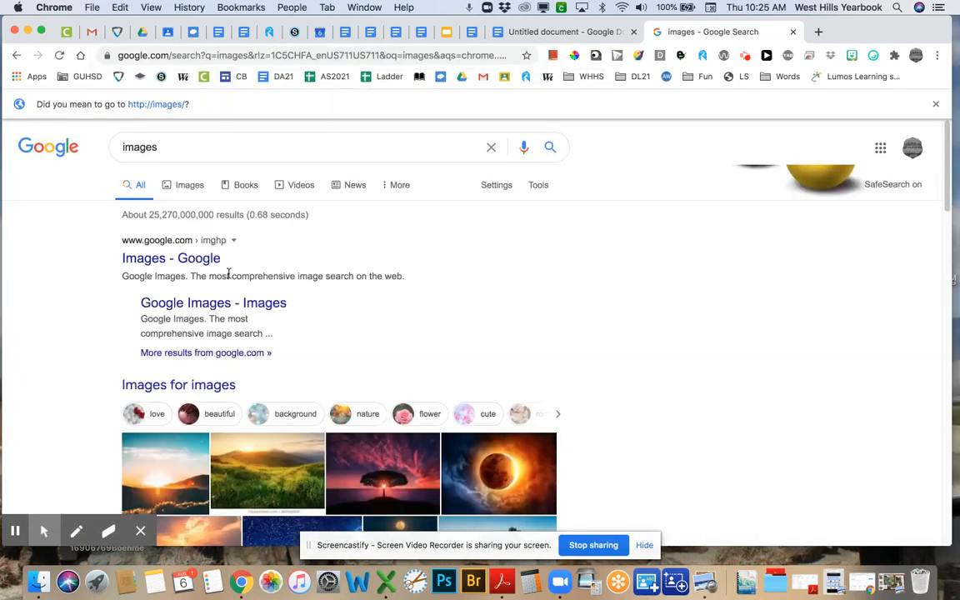
{"action": "left_click", "coordinate": [182, 261]}
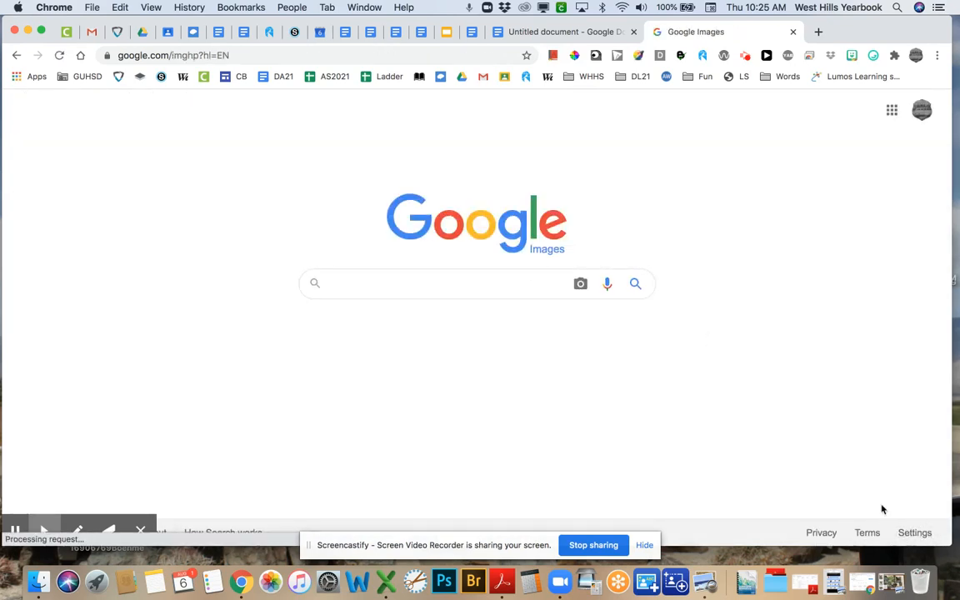
{"action": "left_click", "coordinate": [913, 533]}
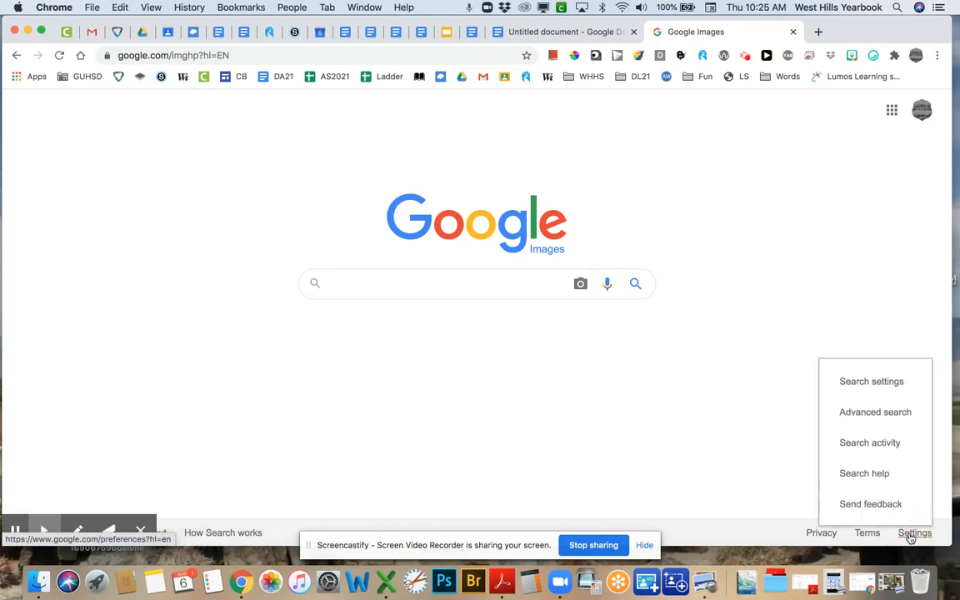
{"action": "left_click", "coordinate": [901, 413]}
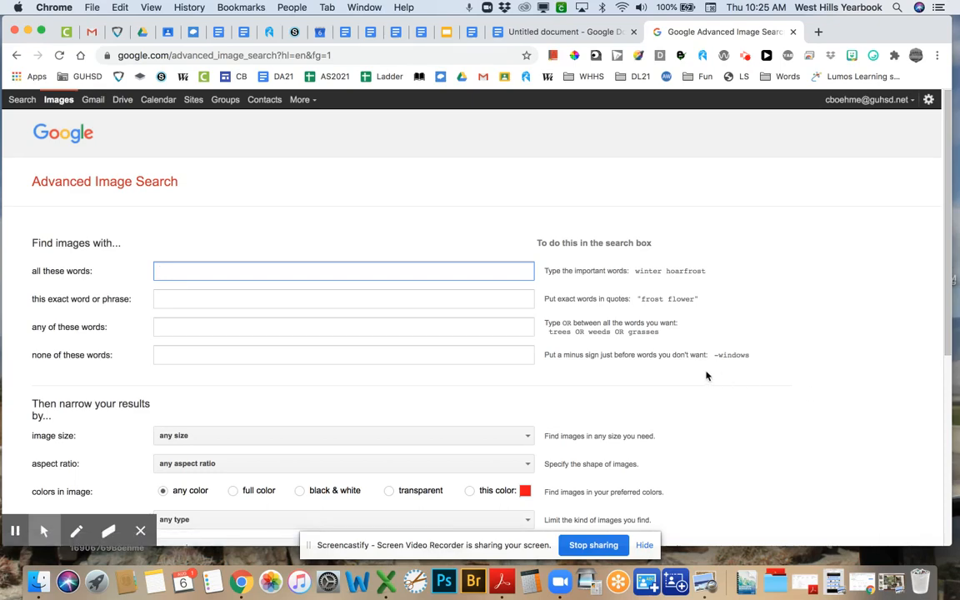
- Look over the usage rights options without changing them
{"action": "scroll", "coordinate": [393, 391], "scroll_direction": "down", "scroll_amount": 2}
{"action": "scroll", "coordinate": [393, 392], "scroll_direction": "down", "scroll_amount": 6}
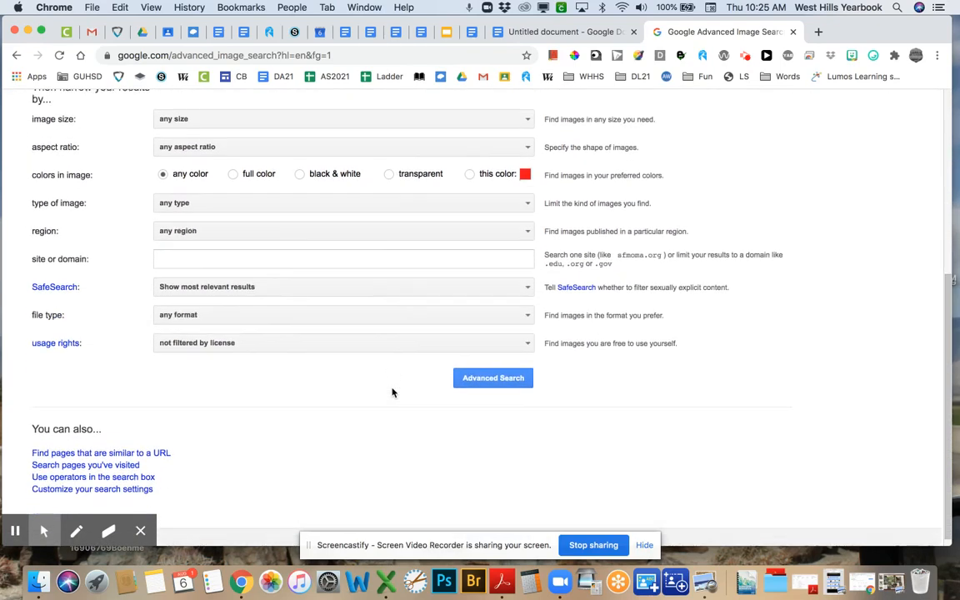
{"action": "left_click", "coordinate": [360, 338]}
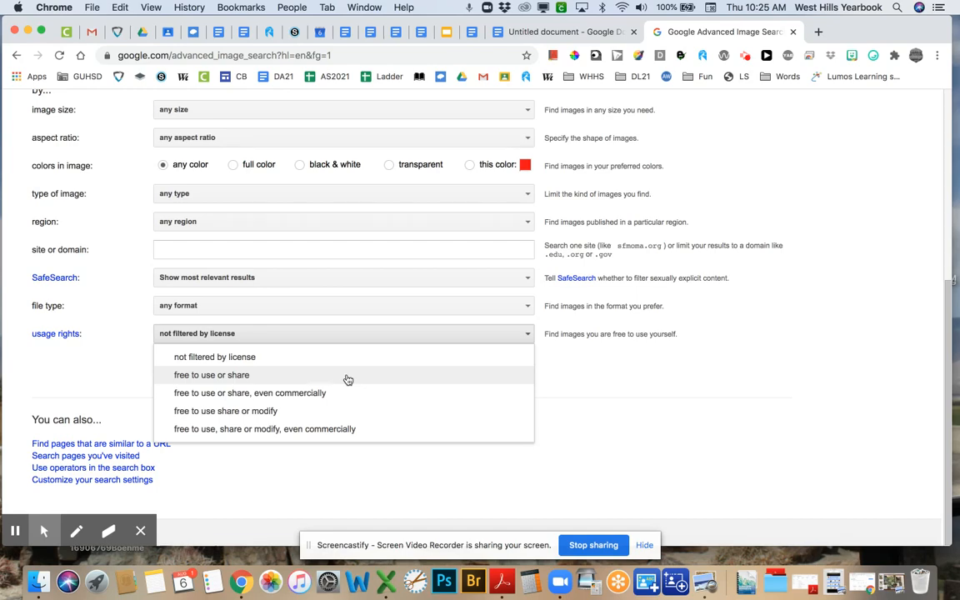
{"action": "left_click", "coordinate": [587, 398]}
- Enter 'welcome back to school' as all these words and run the advanced image search
{"action": "scroll", "coordinate": [591, 397], "scroll_direction": "up", "scroll_amount": 5}
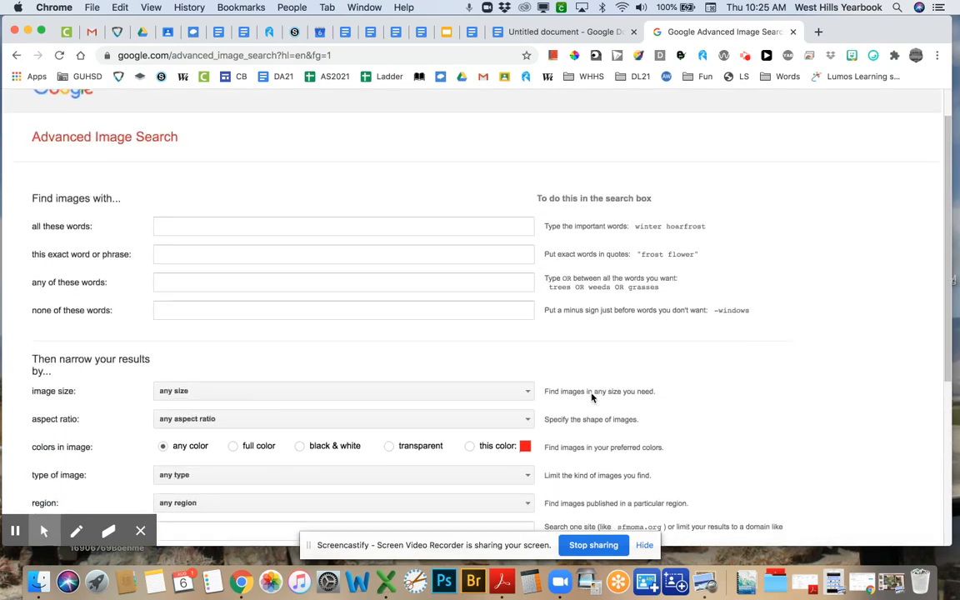
{"action": "left_click", "coordinate": [363, 227]}
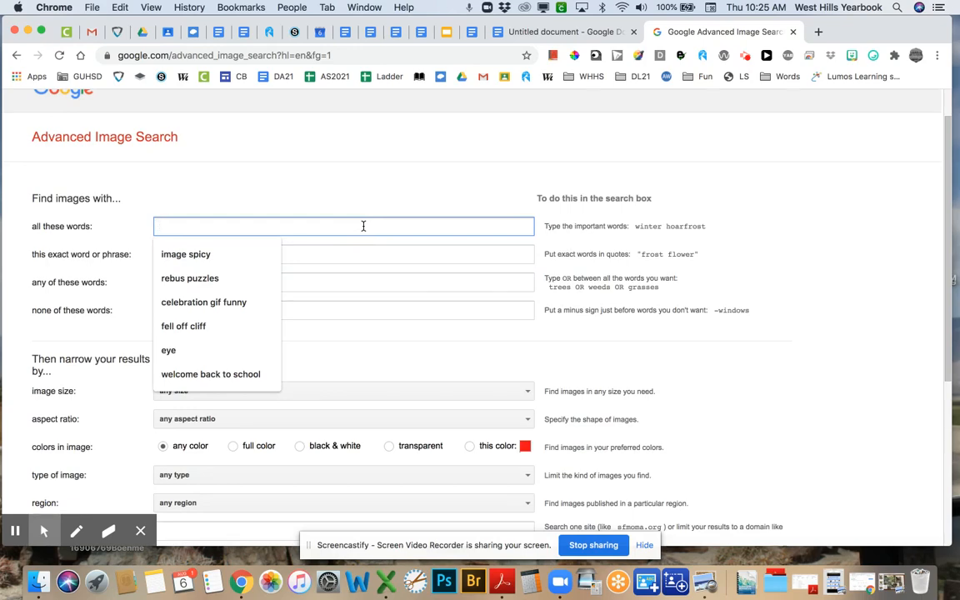
{"action": "left_click", "coordinate": [202, 374]}
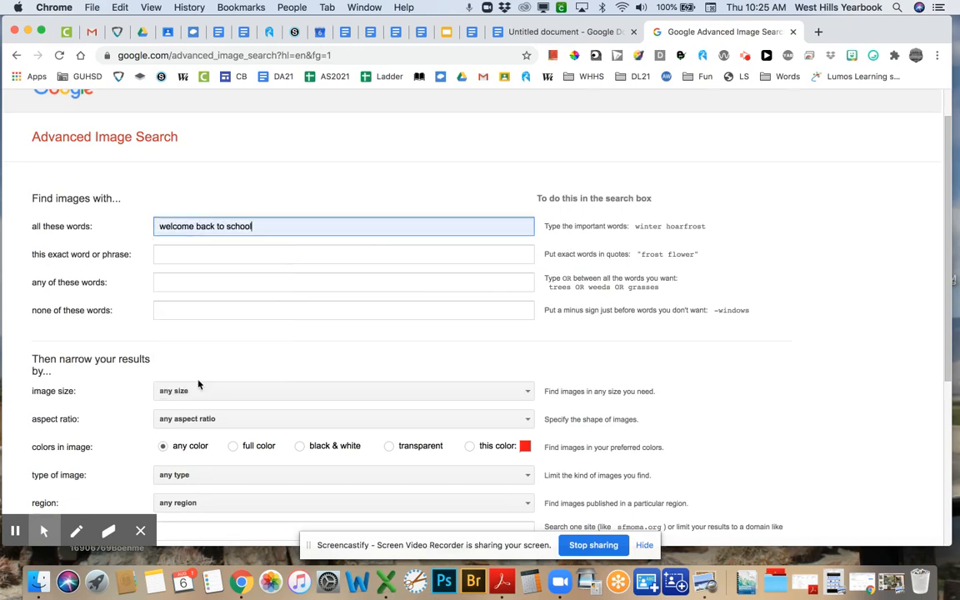
{"action": "scroll", "coordinate": [265, 316], "scroll_direction": "down", "scroll_amount": 5}
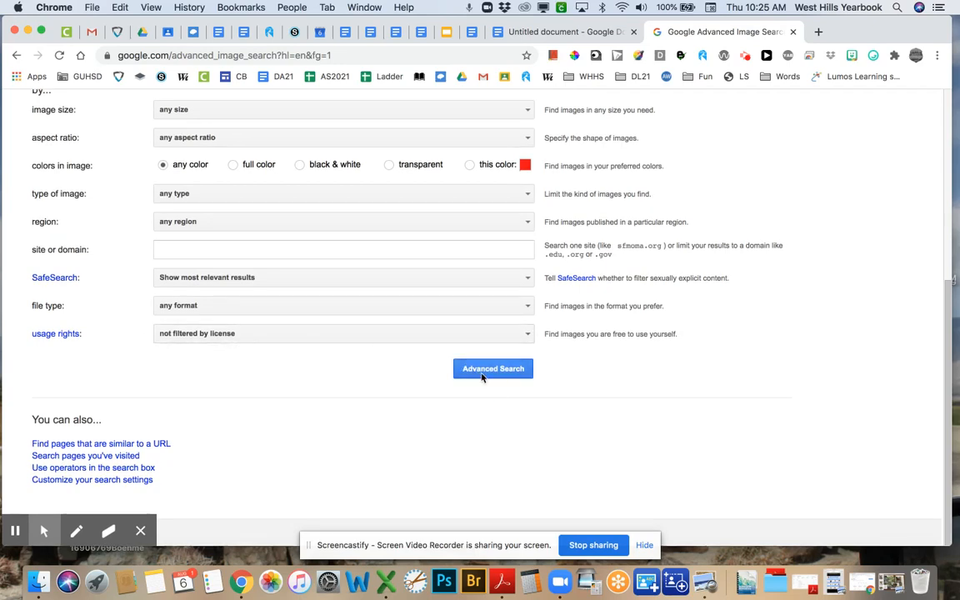
{"action": "left_click", "coordinate": [482, 373]}
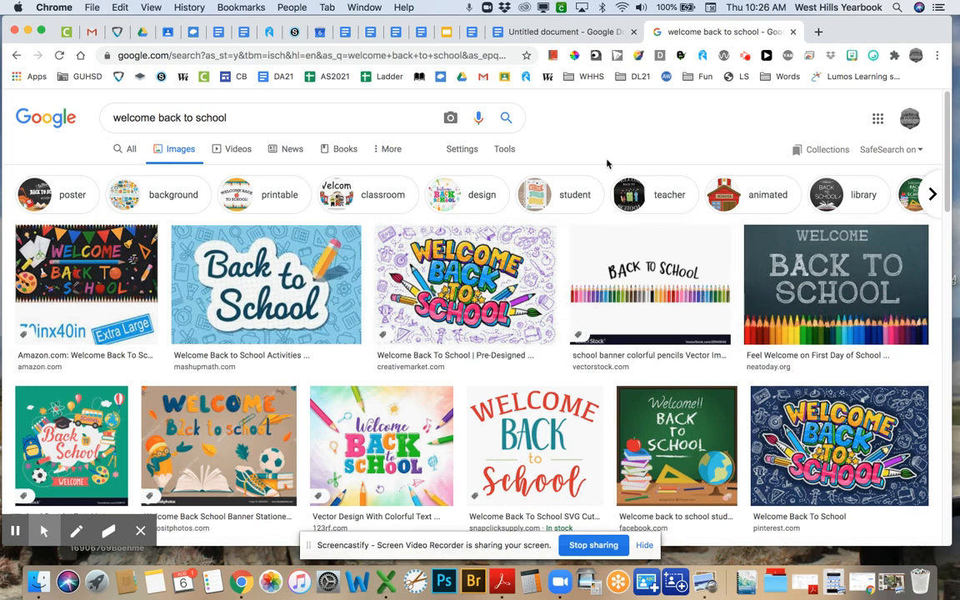
- Set usage rights to 'free to use or share' and rerun the 'welcome back to school' search
{"action": "left_click", "coordinate": [463, 155]}
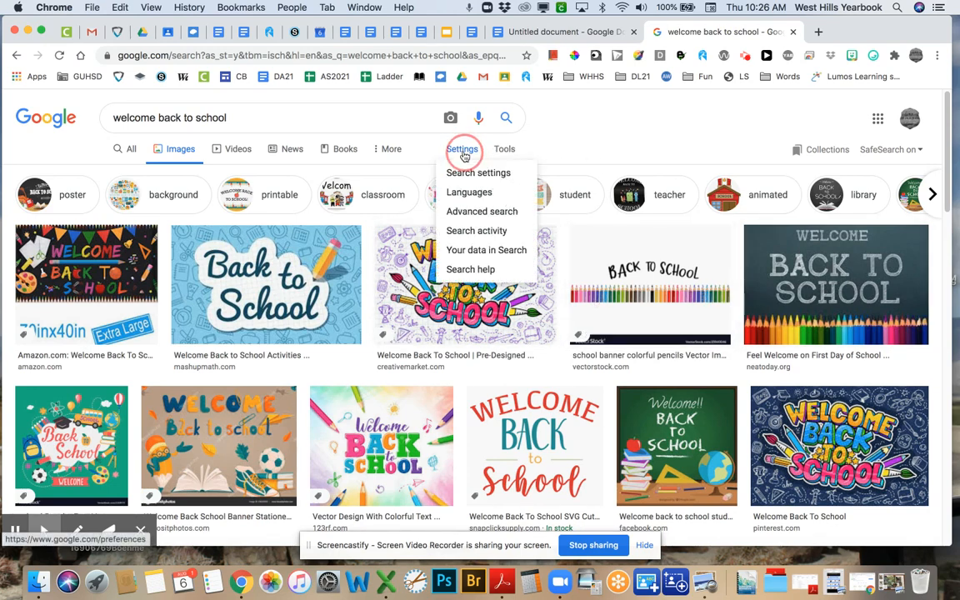
{"action": "left_click", "coordinate": [464, 212]}
{"action": "scroll", "coordinate": [334, 279], "scroll_direction": "down", "scroll_amount": 2}
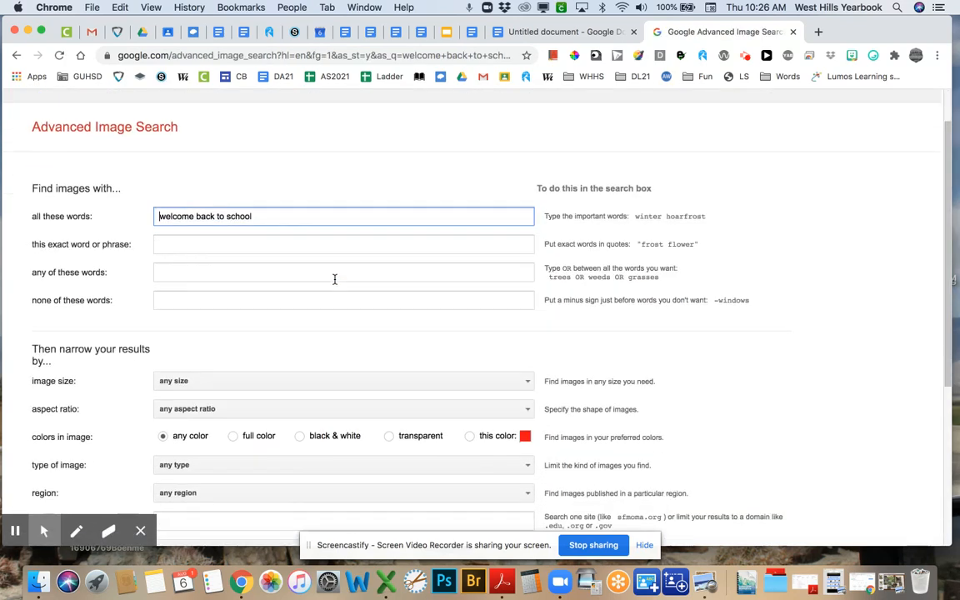
{"action": "scroll", "coordinate": [334, 279], "scroll_direction": "down", "scroll_amount": 5}
{"action": "left_click", "coordinate": [317, 337]}
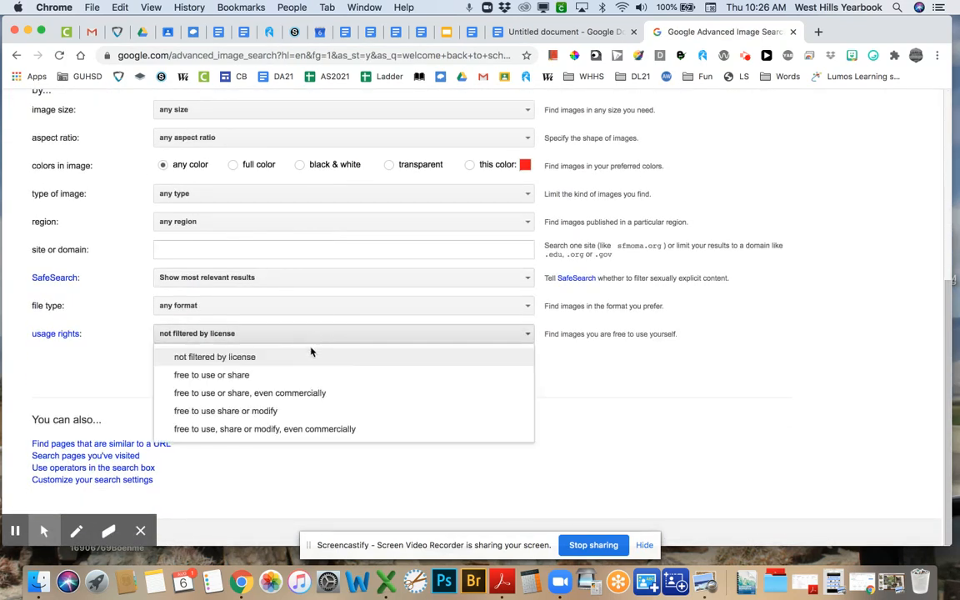
{"action": "left_click", "coordinate": [304, 374]}
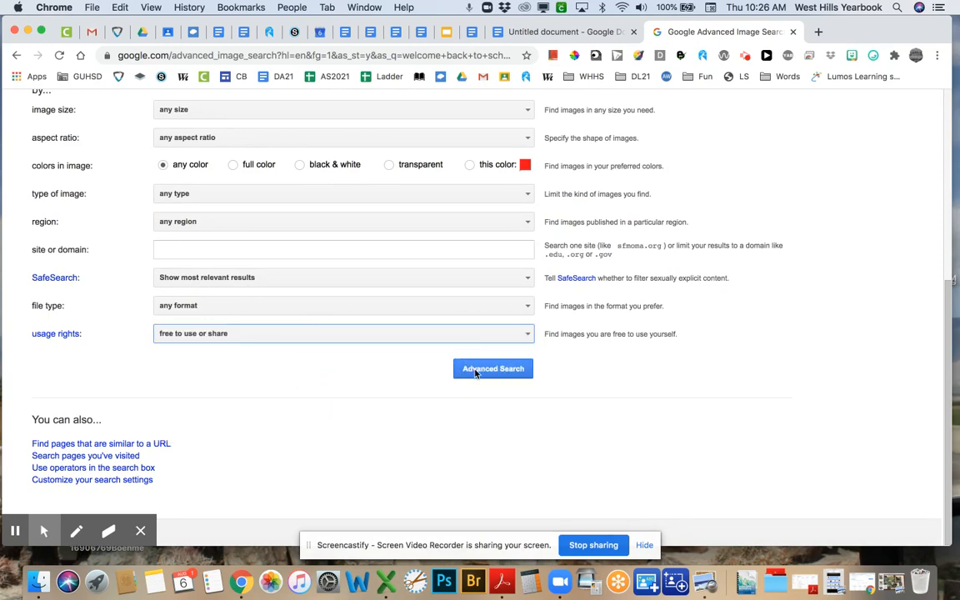
{"action": "left_click", "coordinate": [475, 369]}
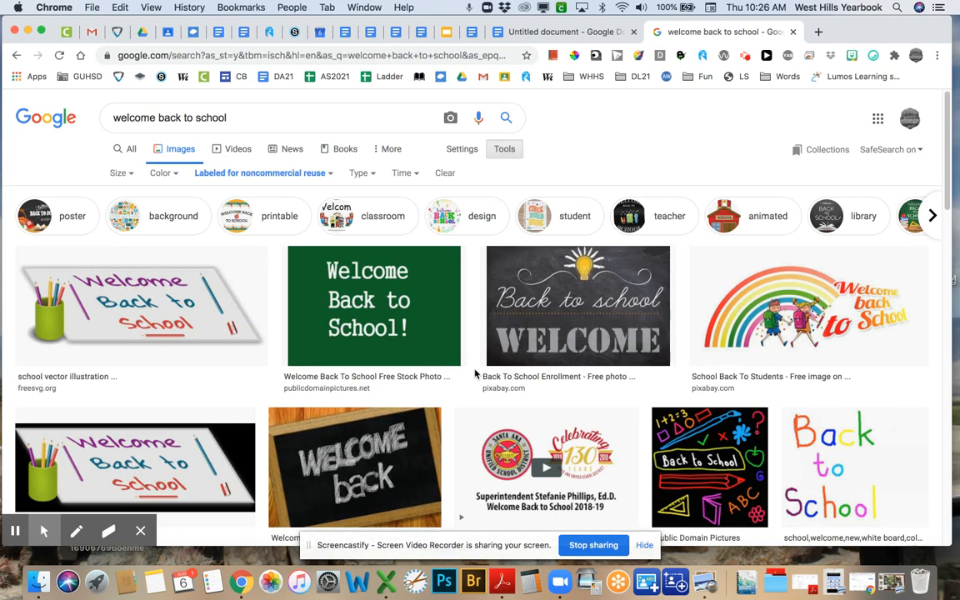
- Copy the Pixabay 'Welcome back' chalkboard image and return to the Untitled document
{"action": "left_click", "coordinate": [563, 334]}
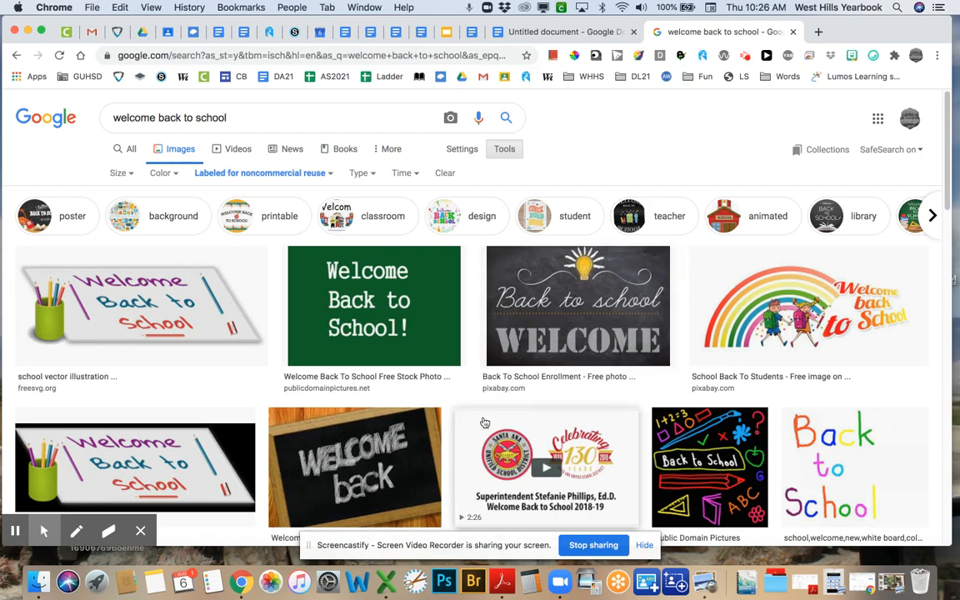
{"action": "scroll", "coordinate": [566, 434], "scroll_direction": "down", "scroll_amount": 1}
{"action": "scroll", "coordinate": [565, 434], "scroll_direction": "down", "scroll_amount": 3}
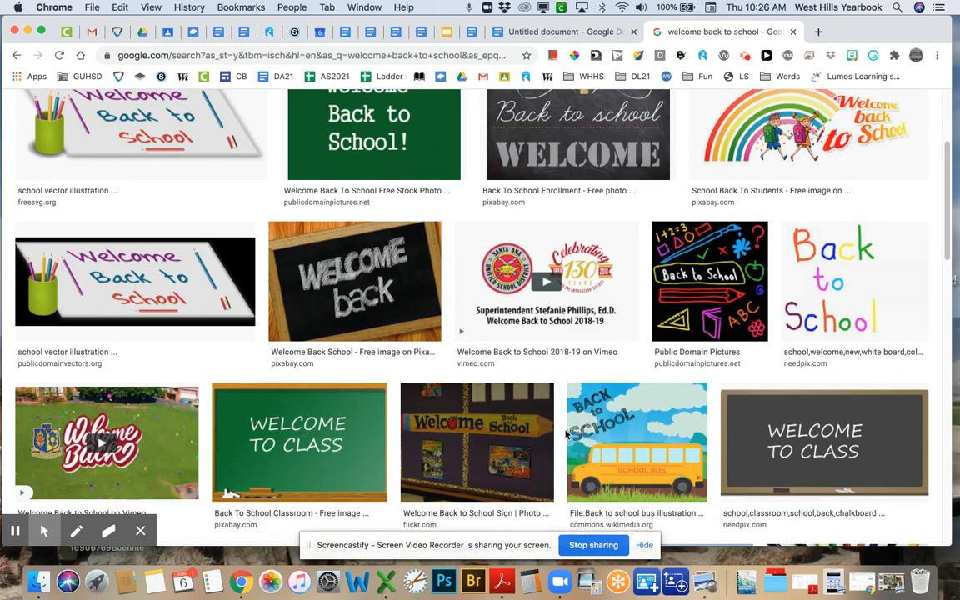
{"action": "left_click", "coordinate": [374, 313]}
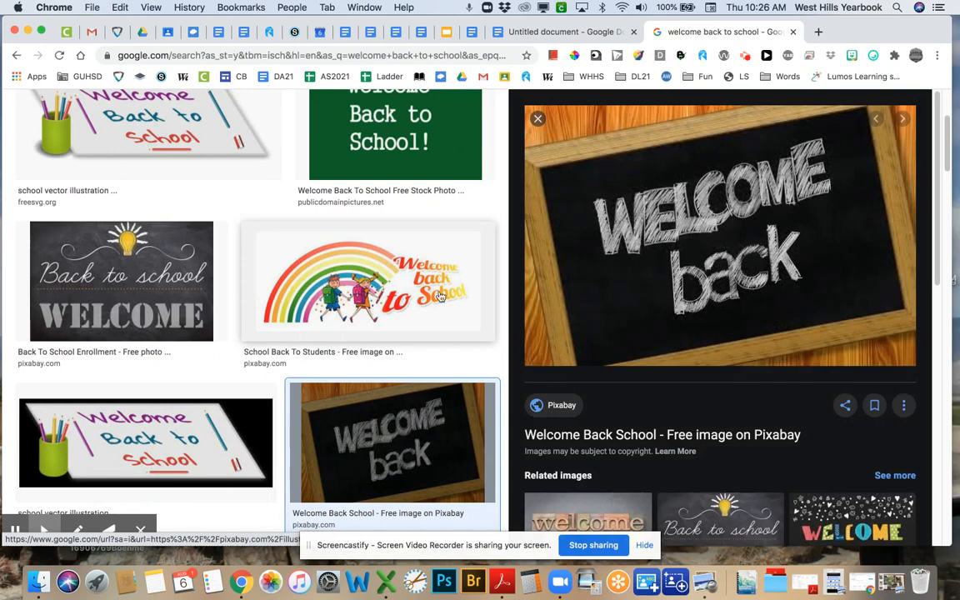
{"action": "right_click", "coordinate": [637, 265]}
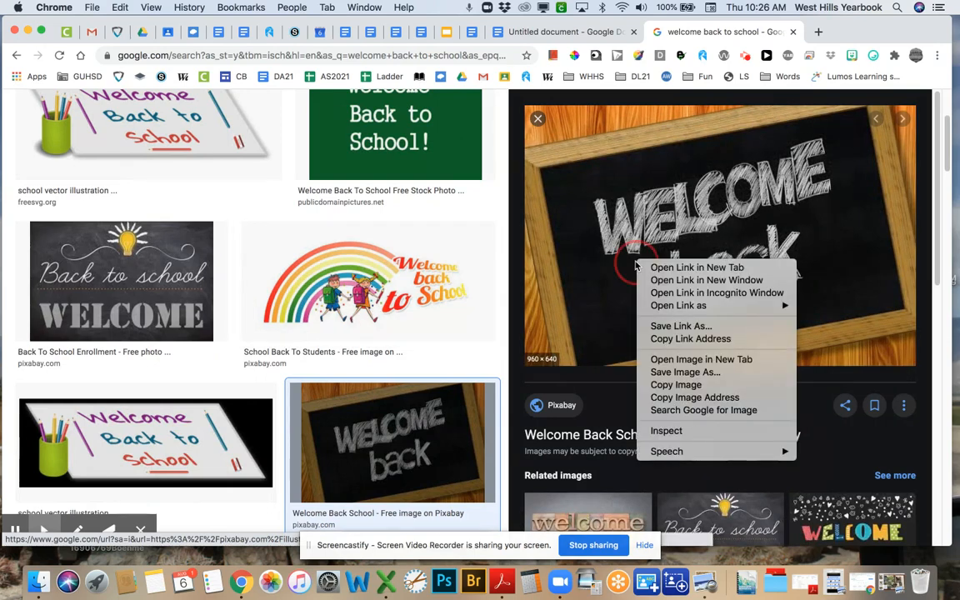
{"action": "left_click", "coordinate": [667, 384]}
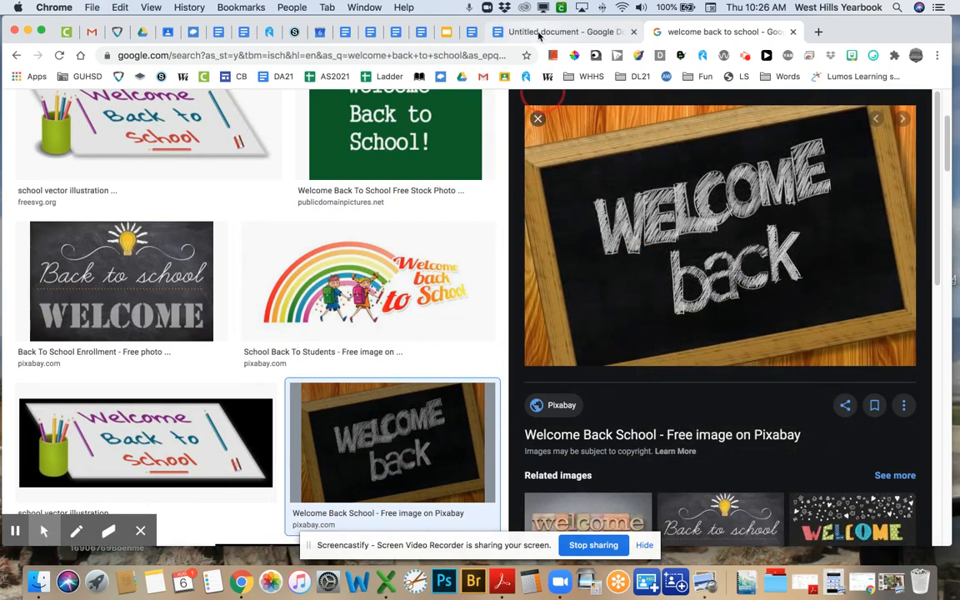
{"action": "left_click", "coordinate": [493, 34]}
- Paste the chalkboard image on the empty line and shrink it to a small size
{"action": "right_click", "coordinate": [204, 435]}
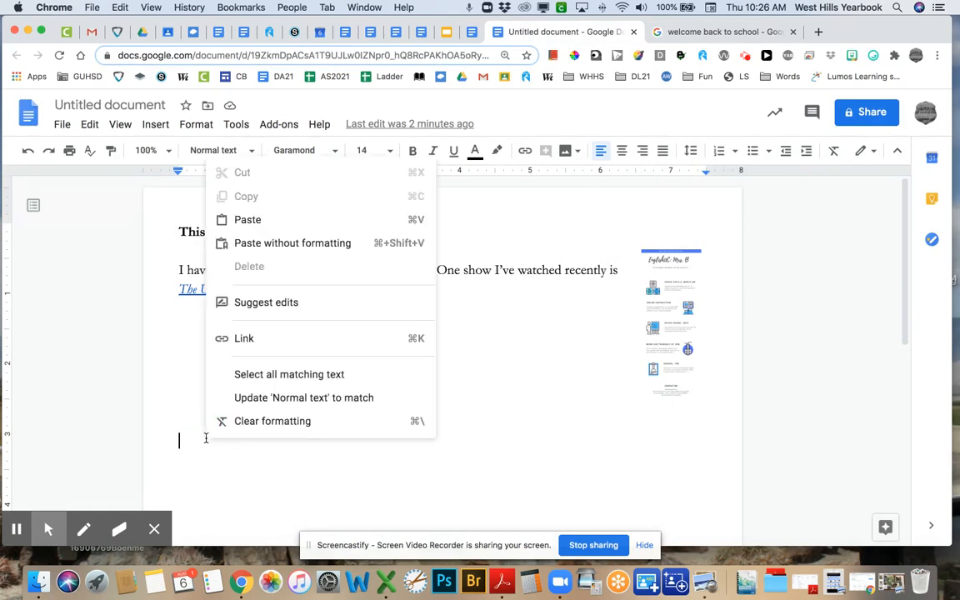
{"action": "left_click", "coordinate": [276, 221]}
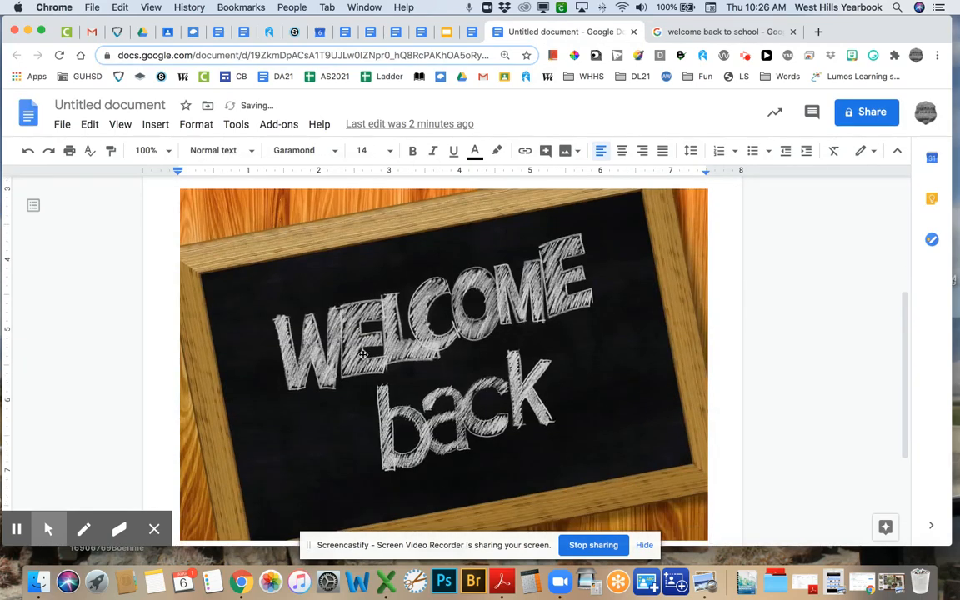
{"action": "scroll", "coordinate": [452, 397], "scroll_direction": "up", "scroll_amount": 1}
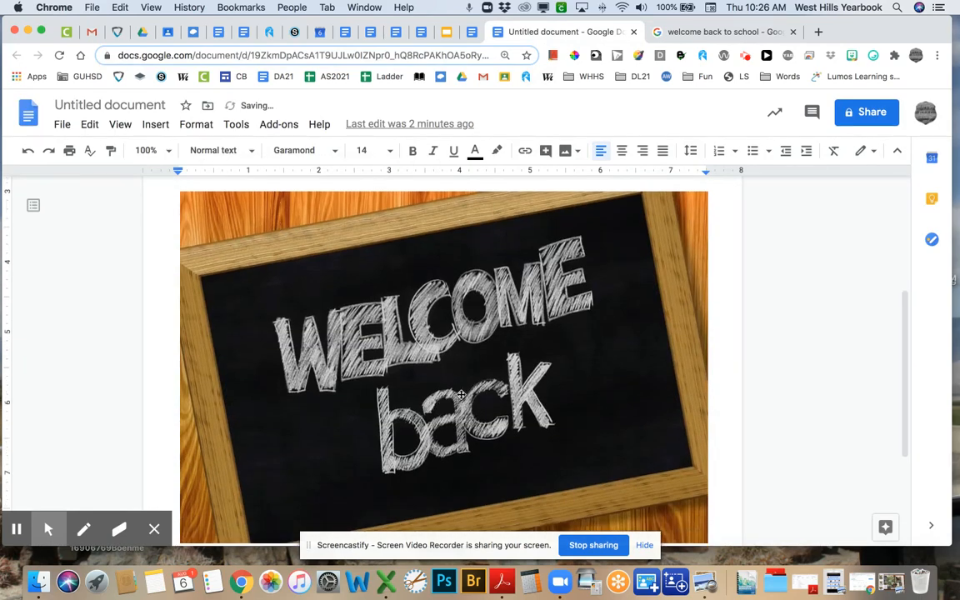
{"action": "left_click", "coordinate": [426, 390]}
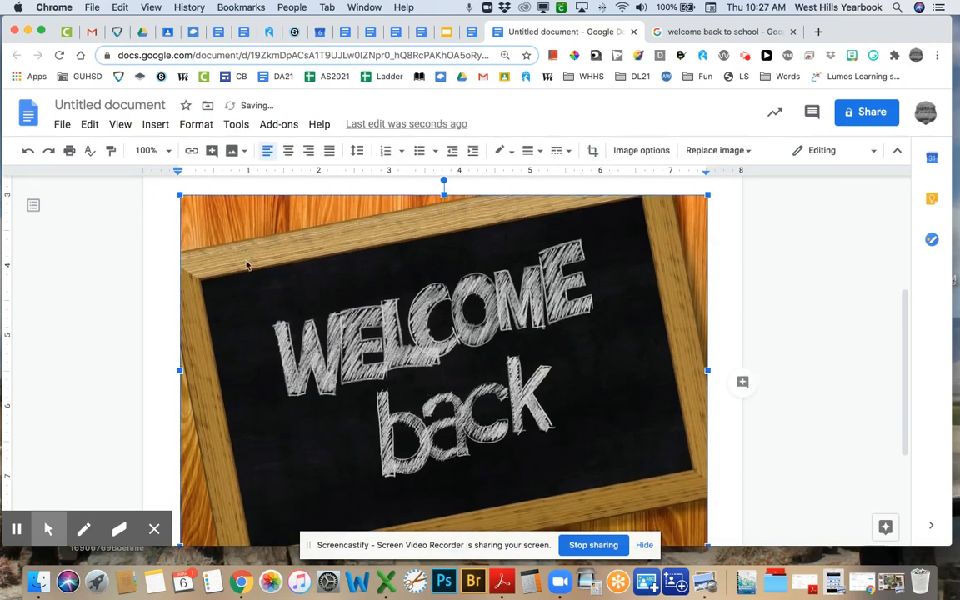
{"action": "scroll", "coordinate": [291, 376], "scroll_direction": "down", "scroll_amount": 2}
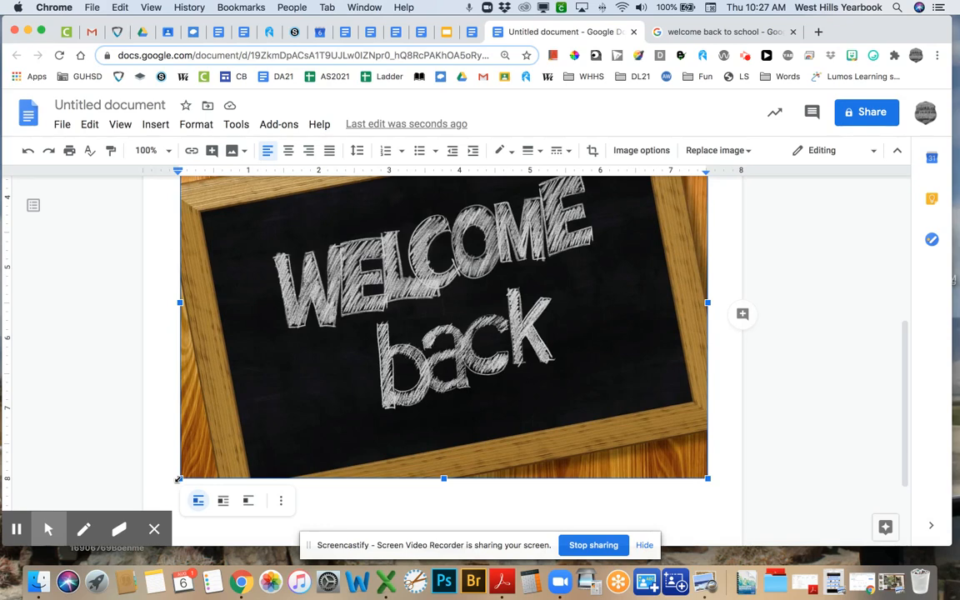
{"action": "left_click_drag", "start_coordinate": [178, 479], "coordinate": [476, 260]}
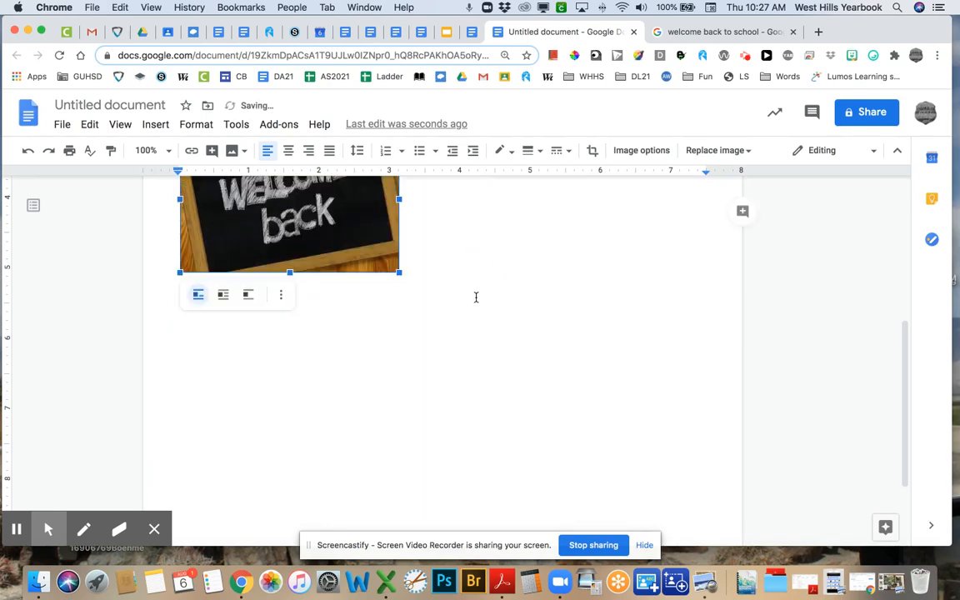
- Delete the blank line above the image and place the caret after it
{"action": "scroll", "coordinate": [474, 297], "scroll_direction": "up", "scroll_amount": 5}
{"action": "scroll", "coordinate": [467, 300], "scroll_direction": "down", "scroll_amount": 1}
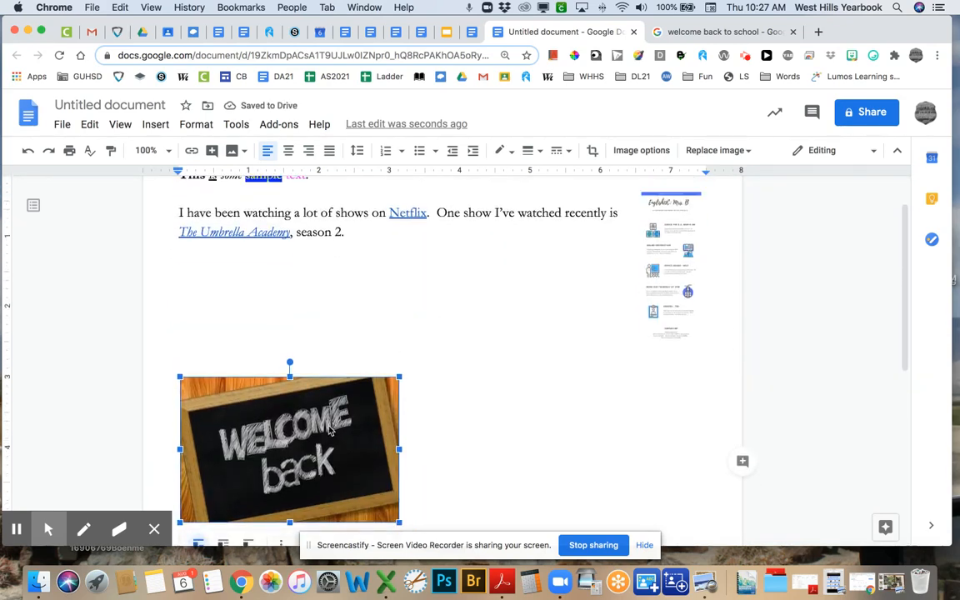
{"action": "scroll", "coordinate": [308, 437], "scroll_direction": "down", "scroll_amount": 3}
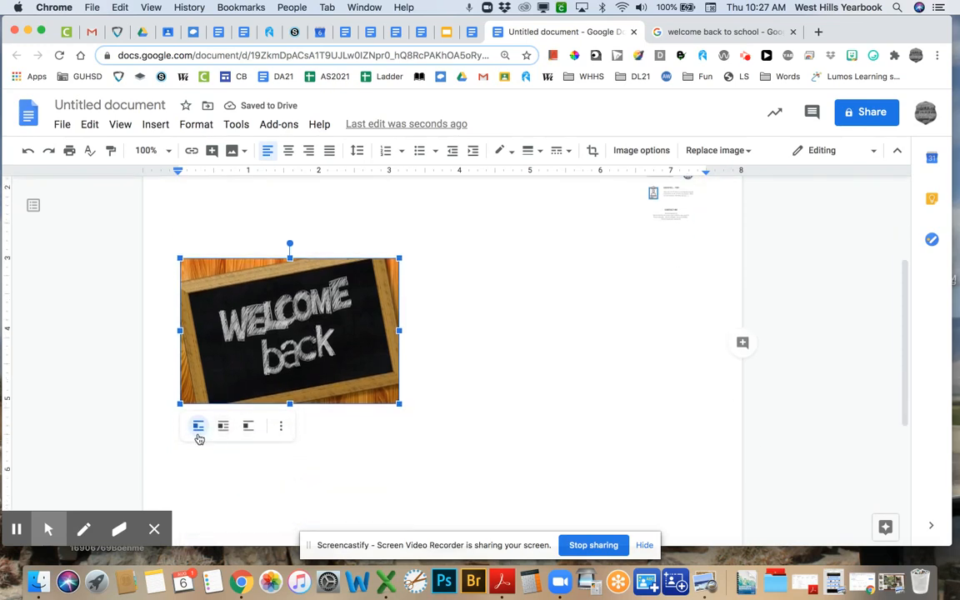
{"action": "left_click", "coordinate": [286, 310]}
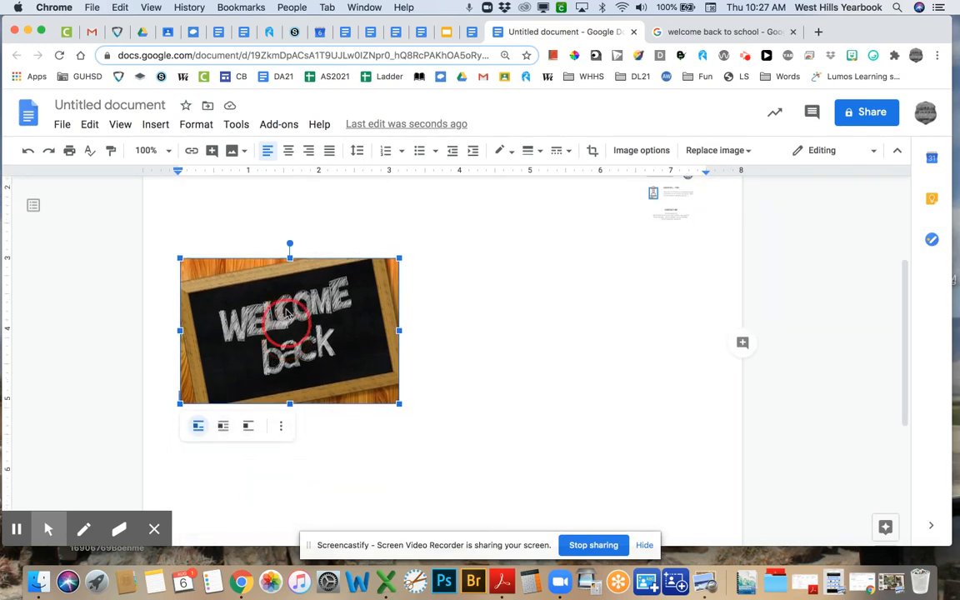
{"action": "left_click", "coordinate": [343, 229]}
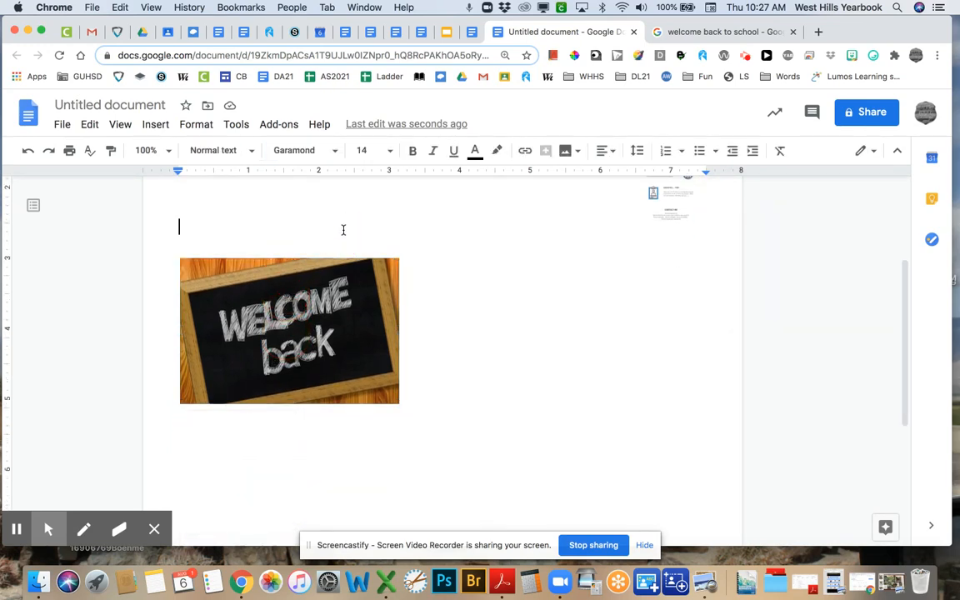
{"action": "key", "text": "BackSpace"}
{"action": "key", "text": "BackSpace"}
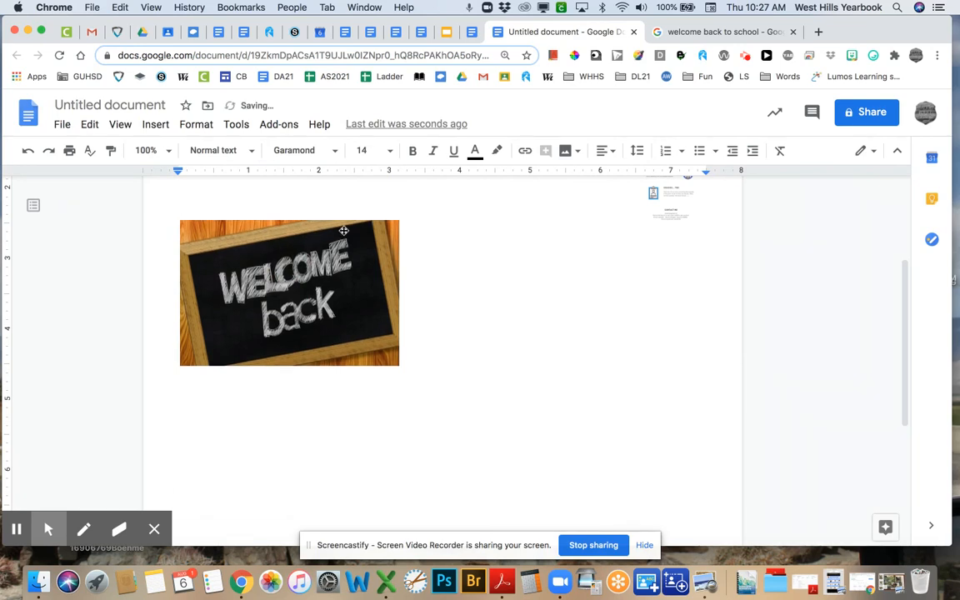
{"action": "left_click", "coordinate": [463, 351]}
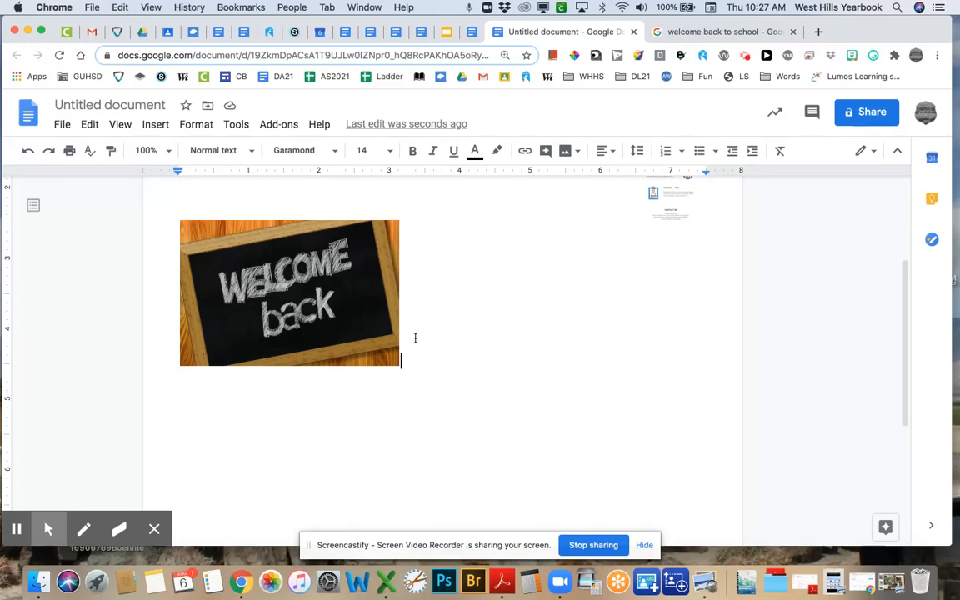
- Open the image's Pixabay source page, copy its address, and return to the Untitled document
{"action": "left_click", "coordinate": [679, 32]}
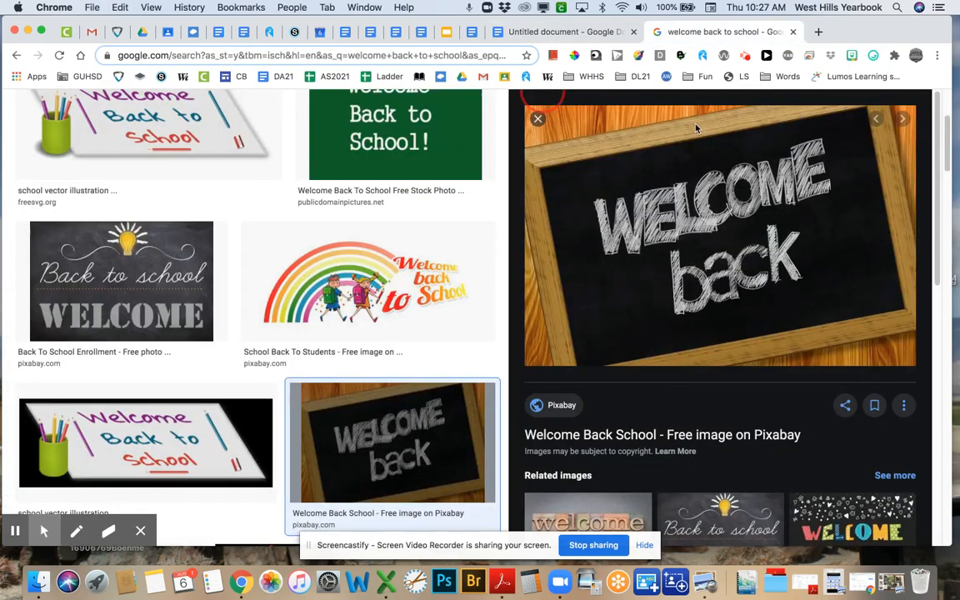
{"action": "scroll", "coordinate": [648, 429], "scroll_direction": "down", "scroll_amount": 3}
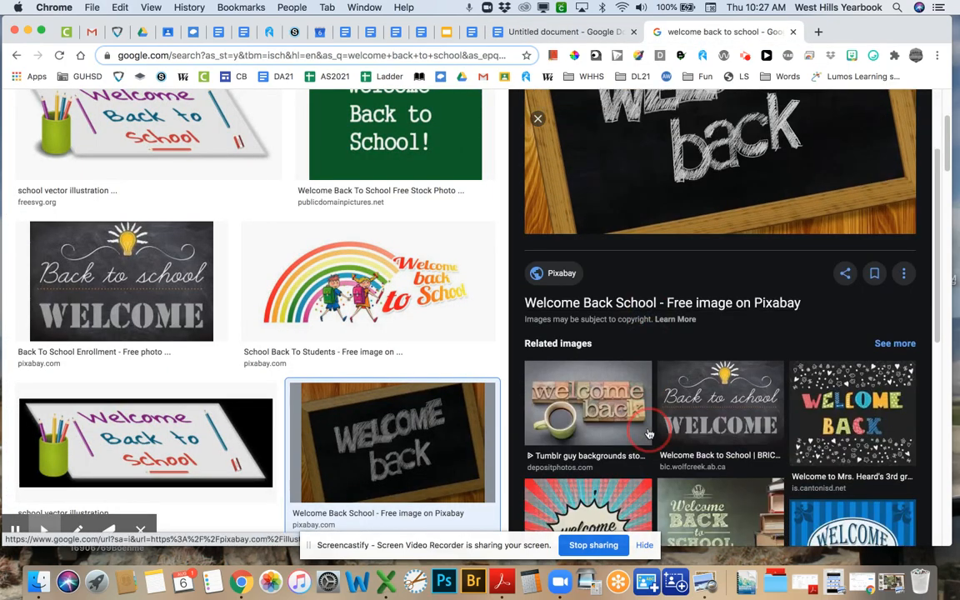
{"action": "left_click", "coordinate": [866, 310]}
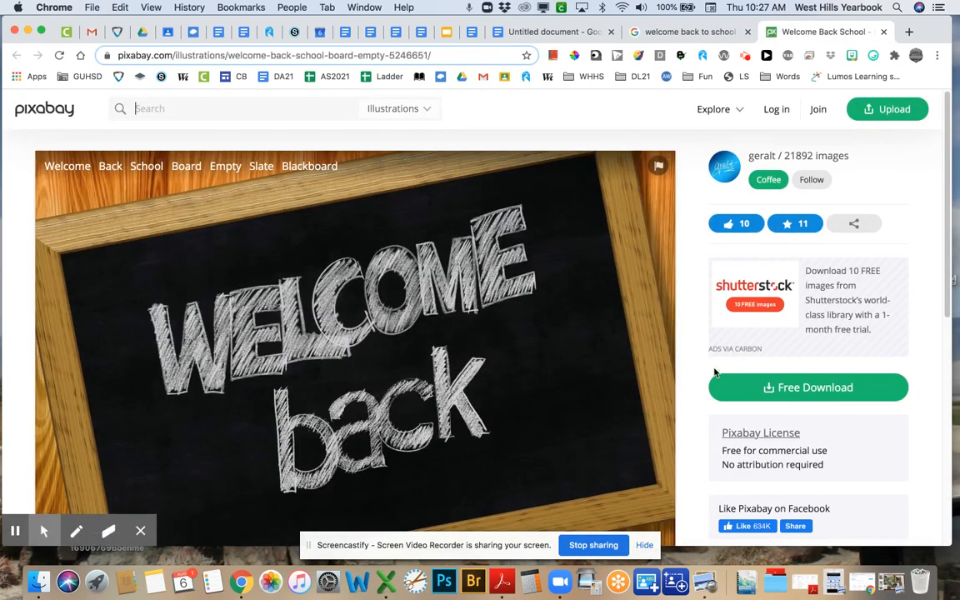
{"action": "scroll", "coordinate": [700, 387], "scroll_direction": "down", "scroll_amount": 5}
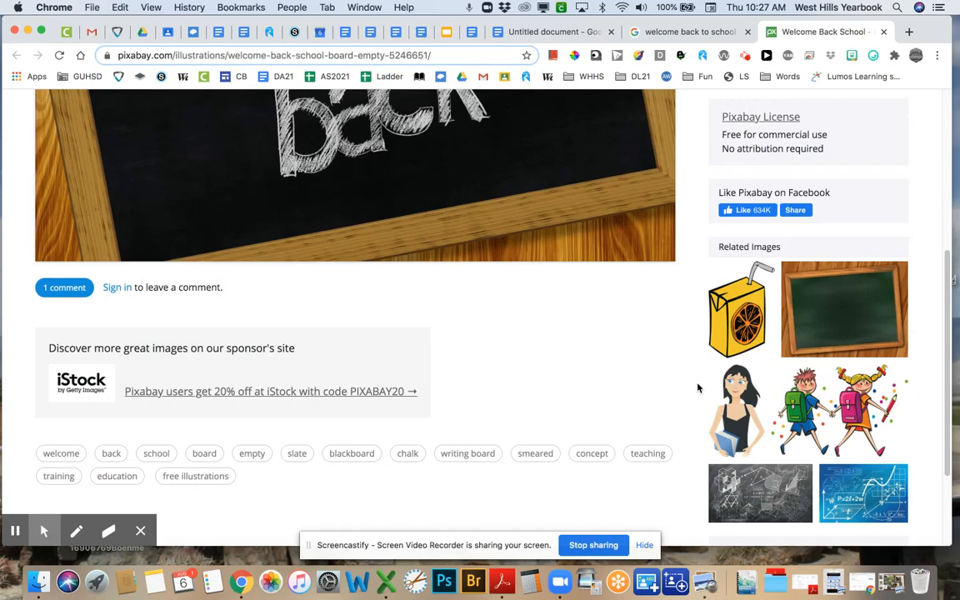
{"action": "scroll", "coordinate": [698, 387], "scroll_direction": "down", "scroll_amount": 2}
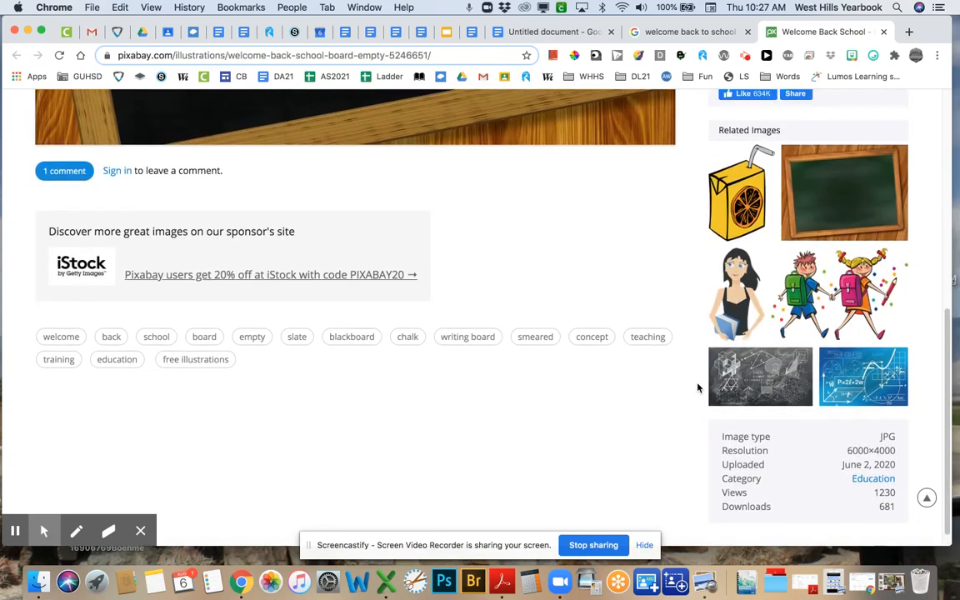
{"action": "scroll", "coordinate": [698, 388], "scroll_direction": "up", "scroll_amount": 7}
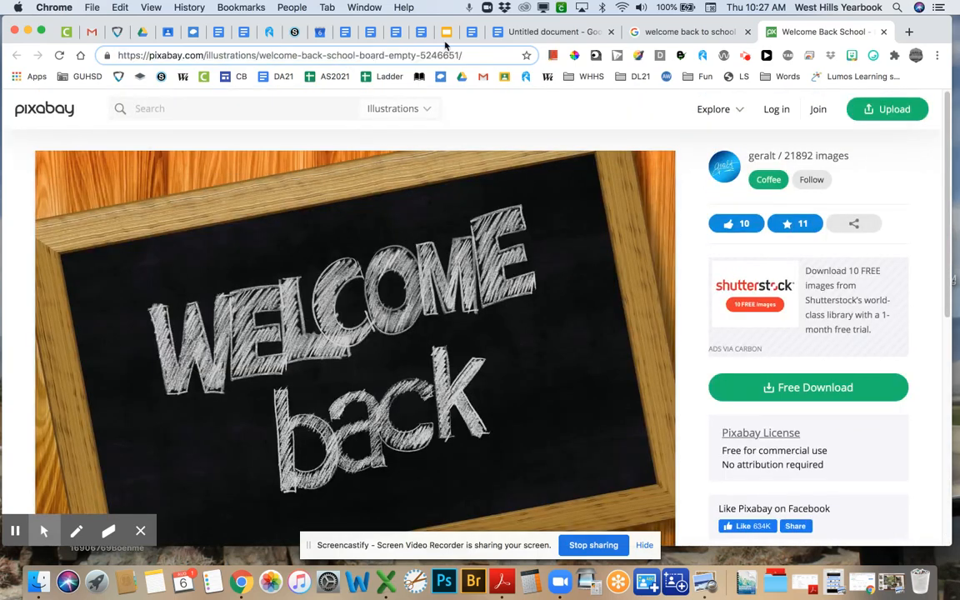
{"action": "left_click", "coordinate": [177, 58]}
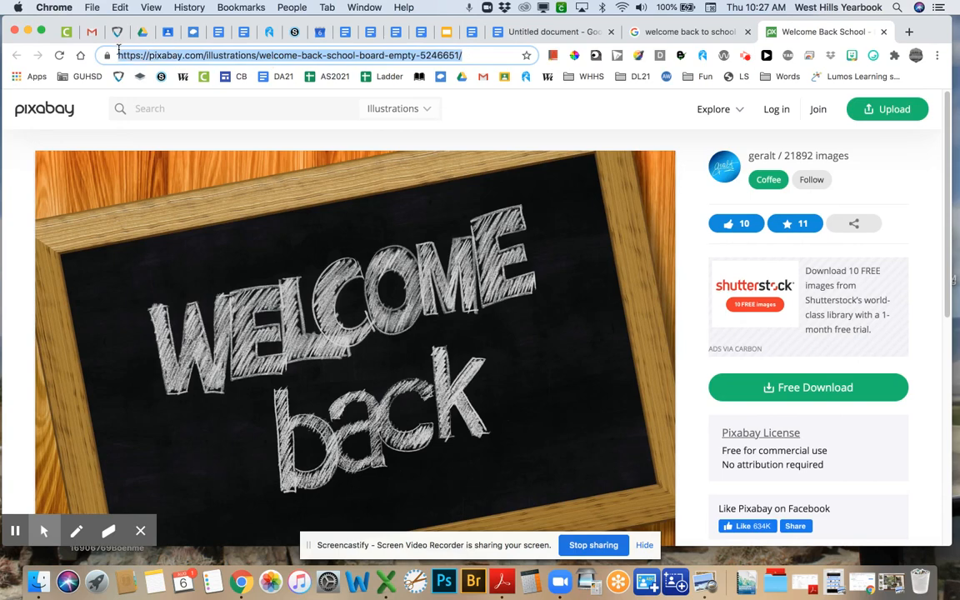
{"action": "left_click", "coordinate": [666, 33]}
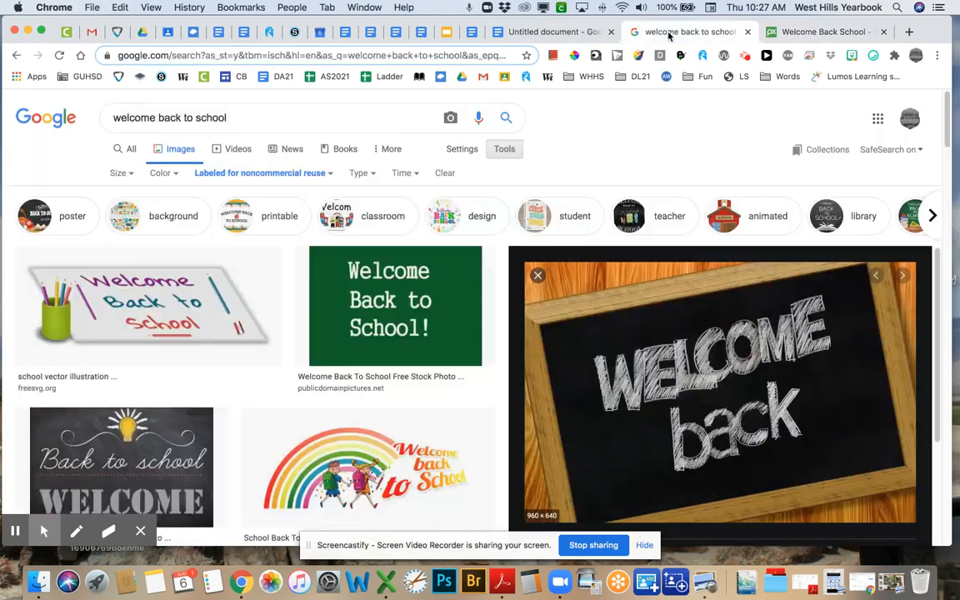
{"action": "left_click", "coordinate": [538, 32]}
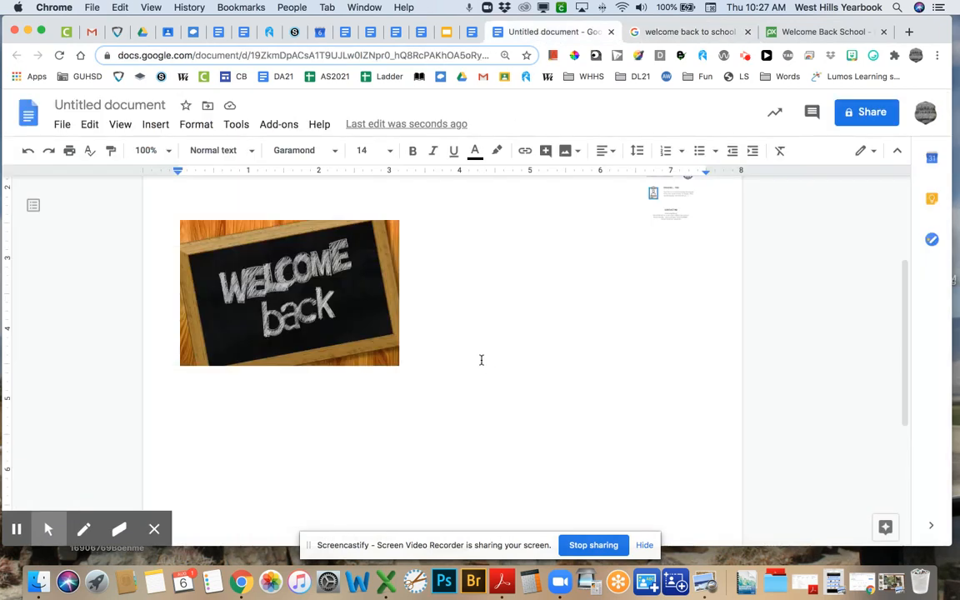
- Type 'You can find the original image here' and link 'here' to the Pixabay page URL
{"action": "type", "text": "You can find the "}
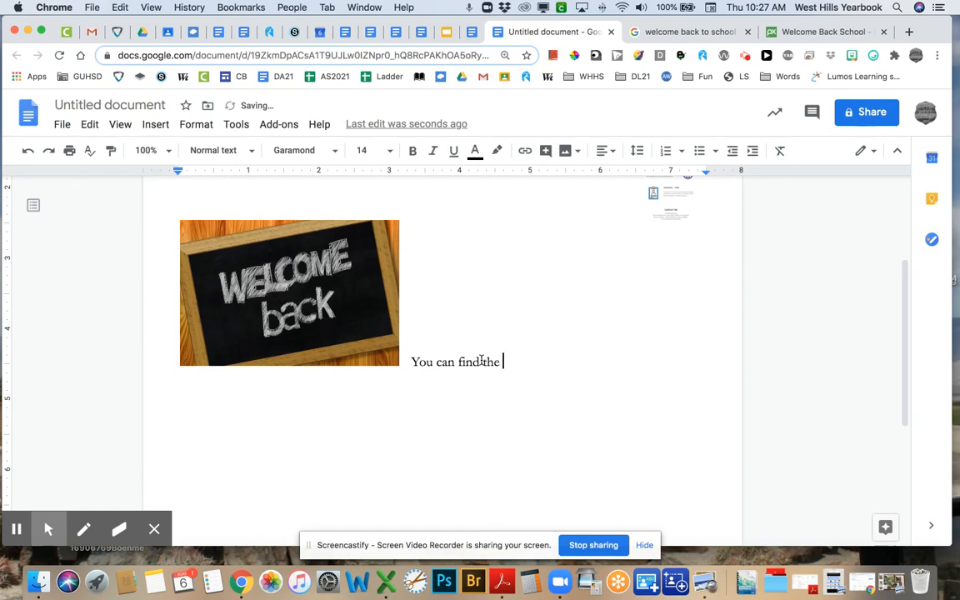
{"action": "type", "text": "original image here."}
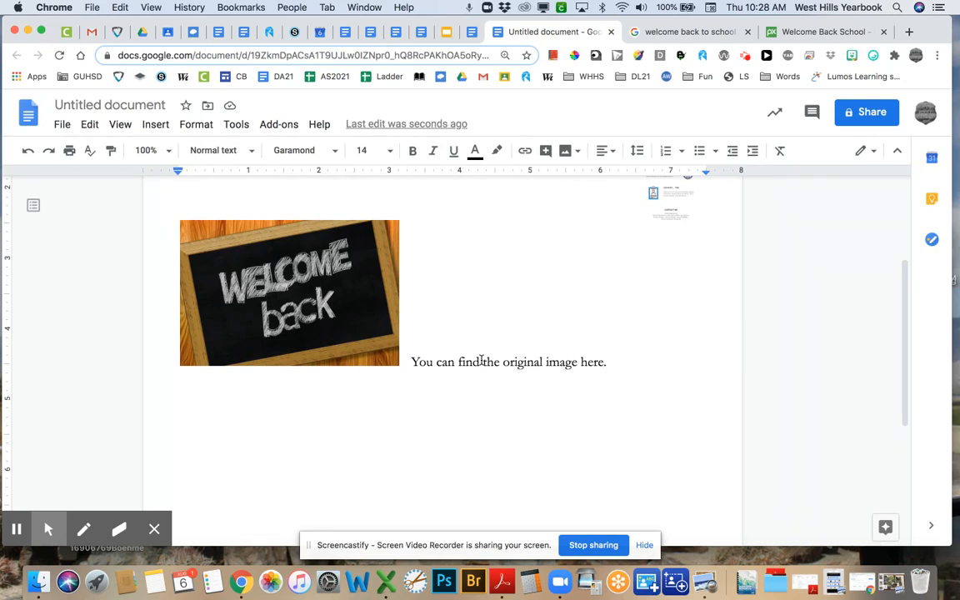
{"action": "key", "text": "alt+shift+Left"}
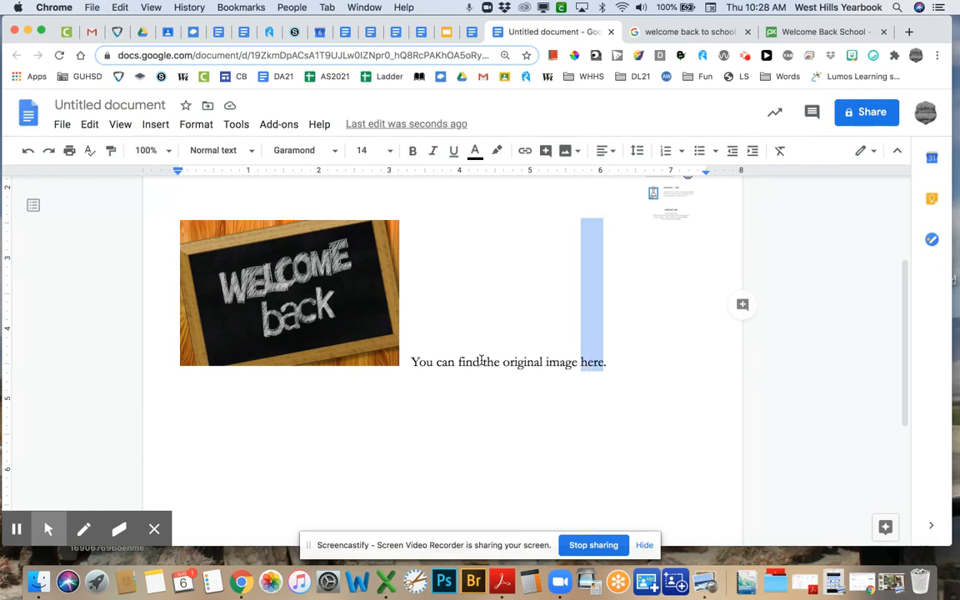
{"action": "left_click", "coordinate": [525, 152]}
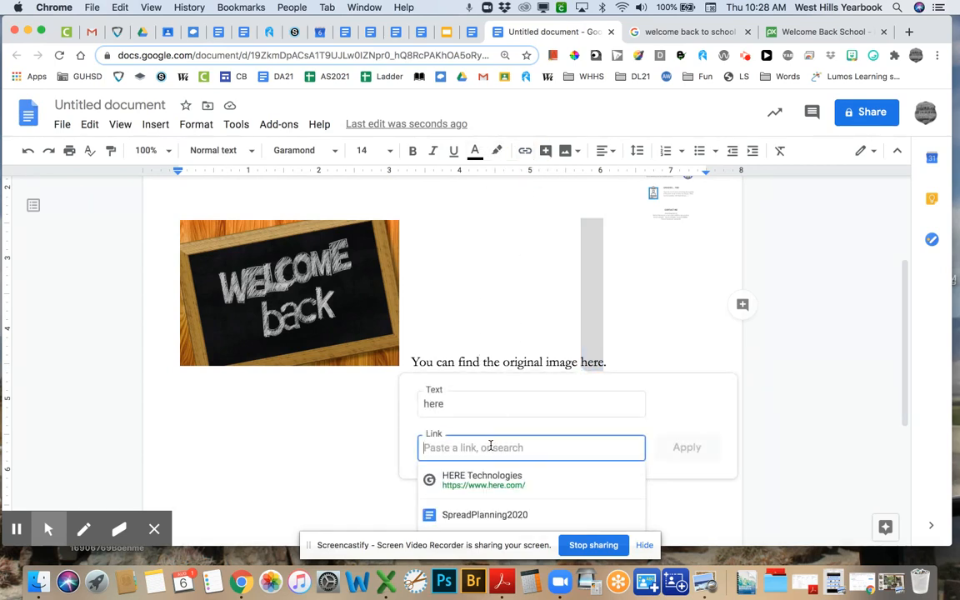
{"action": "type", "text": "https://pixabay.com/photos/welcome-back-school-board-empty-3246651/"}
{"action": "left_click", "coordinate": [685, 447]}
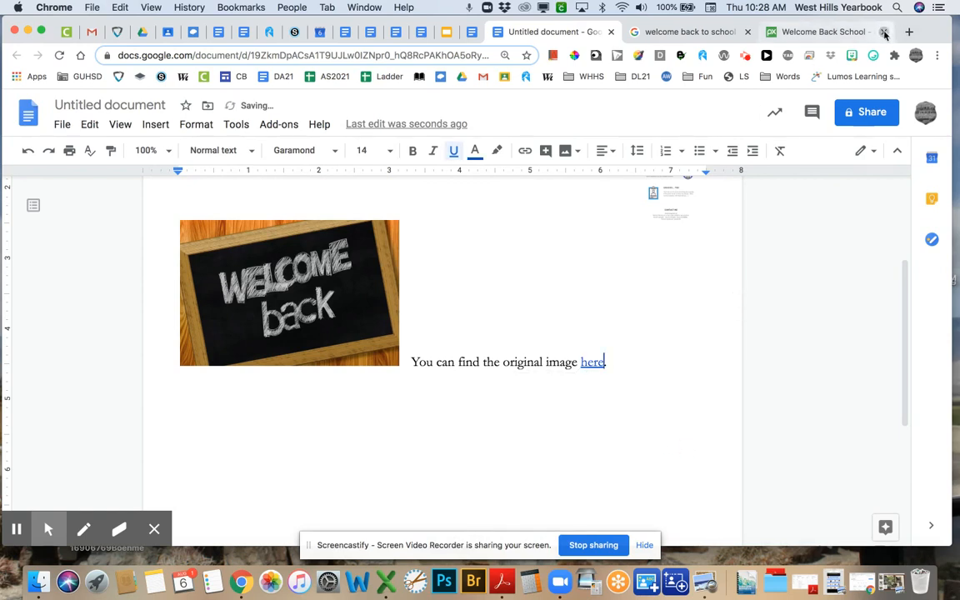
- Close the Pixabay and image search tabs and check the 'here' link preview
{"action": "left_click", "coordinate": [884, 32]}
{"action": "left_click", "coordinate": [748, 32]}
{"action": "left_click", "coordinate": [592, 383]}
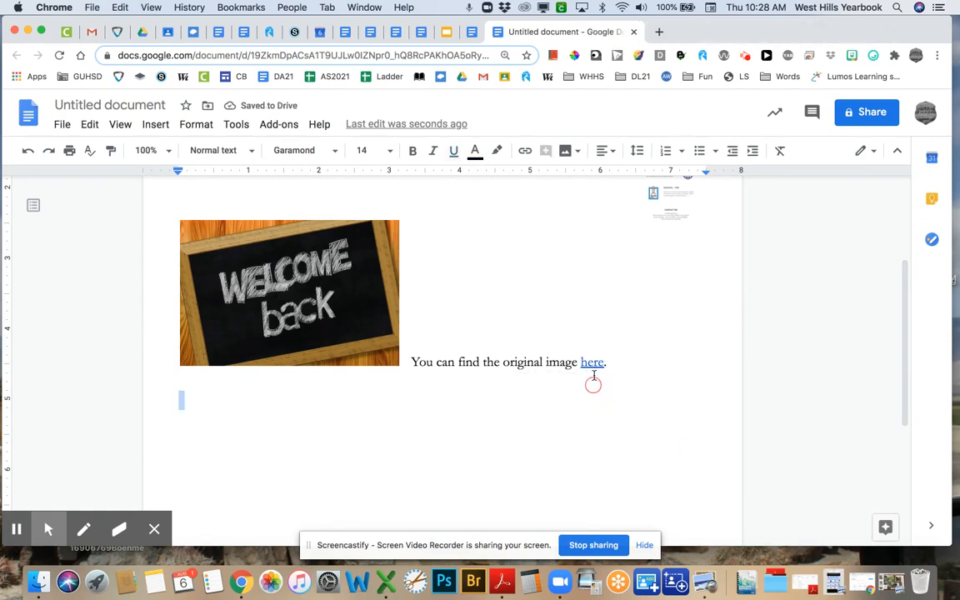
{"action": "left_click", "coordinate": [591, 364]}
- Follow the 'here' link to verify the Pixabay image page, then close that tab
{"action": "left_click", "coordinate": [601, 384]}
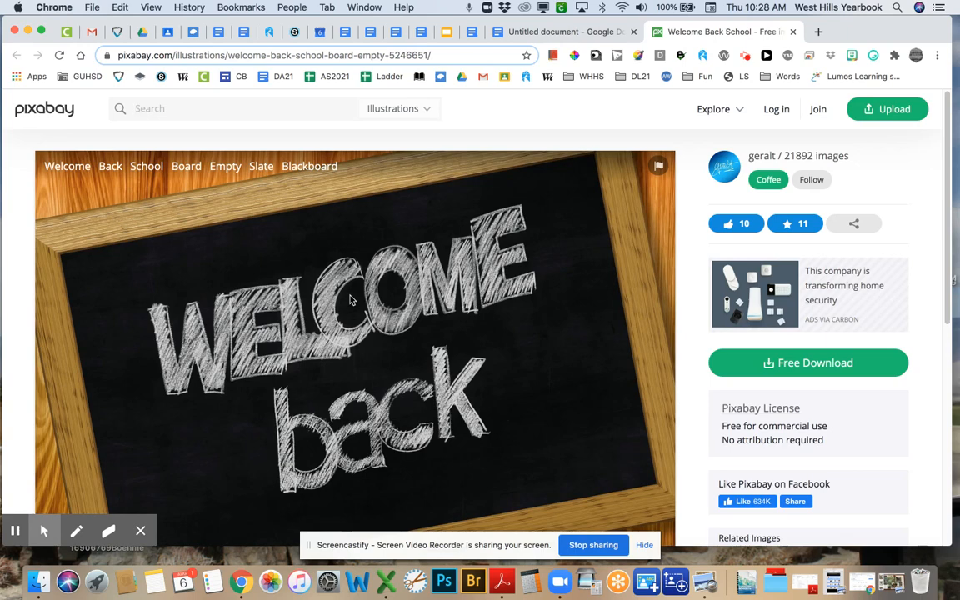
{"action": "scroll", "coordinate": [650, 337], "scroll_direction": "down", "scroll_amount": 1}
{"action": "scroll", "coordinate": [685, 346], "scroll_direction": "down", "scroll_amount": 2}
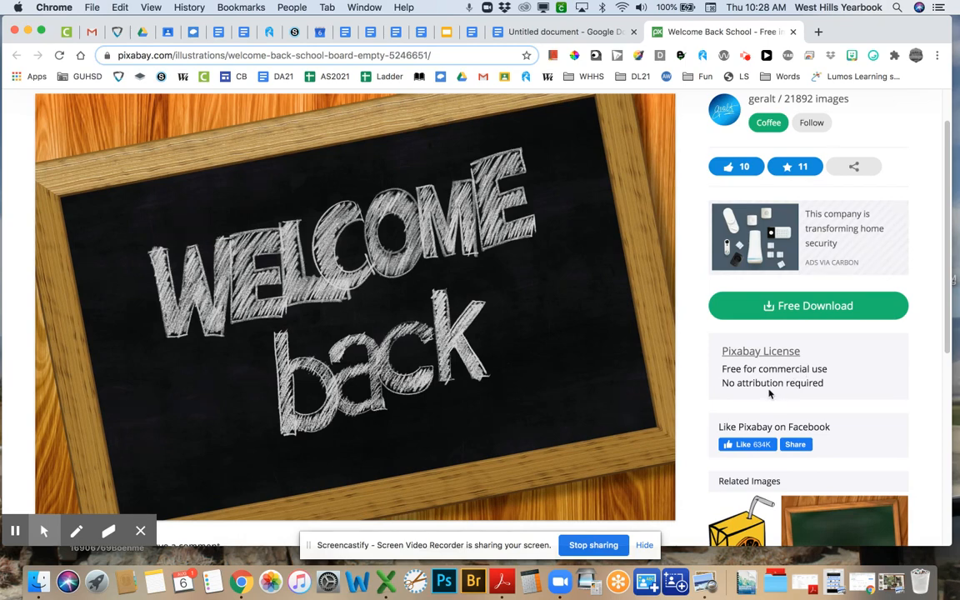
{"action": "scroll", "coordinate": [700, 212], "scroll_direction": "up", "scroll_amount": 2}
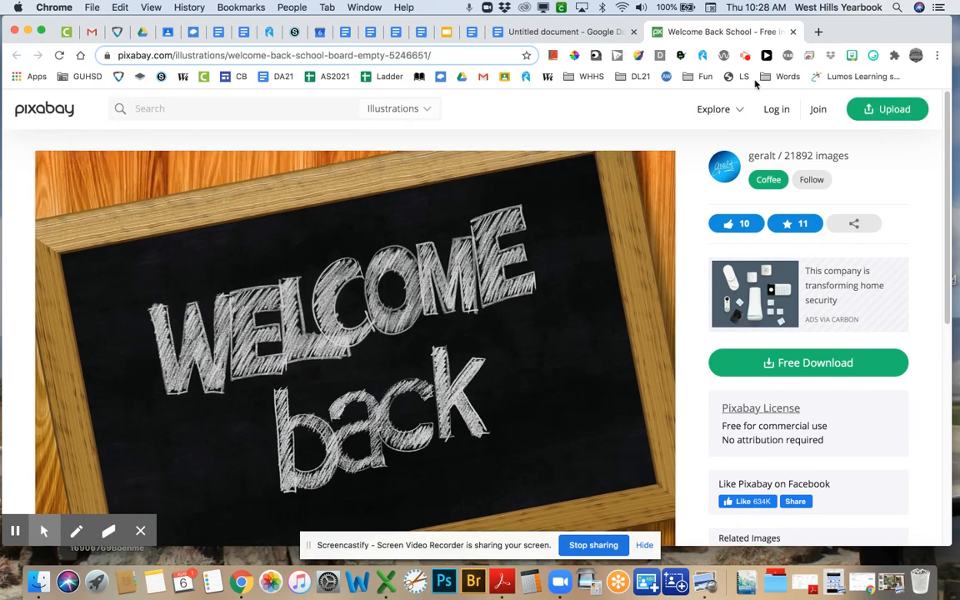
{"action": "left_click", "coordinate": [792, 32]}
{"action": "scroll", "coordinate": [504, 319], "scroll_direction": "up", "scroll_amount": 5}
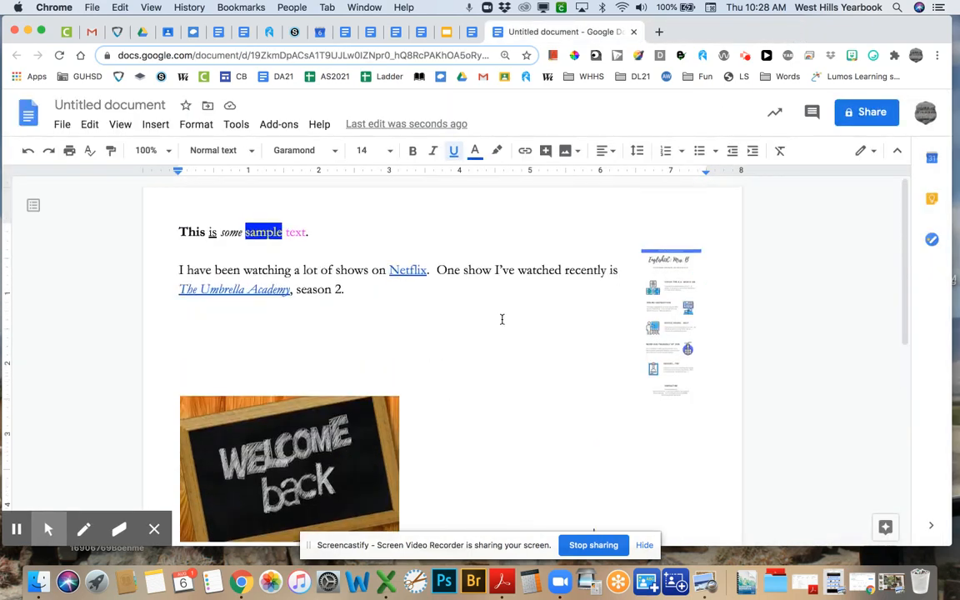
{"action": "left_click", "coordinate": [662, 330]}
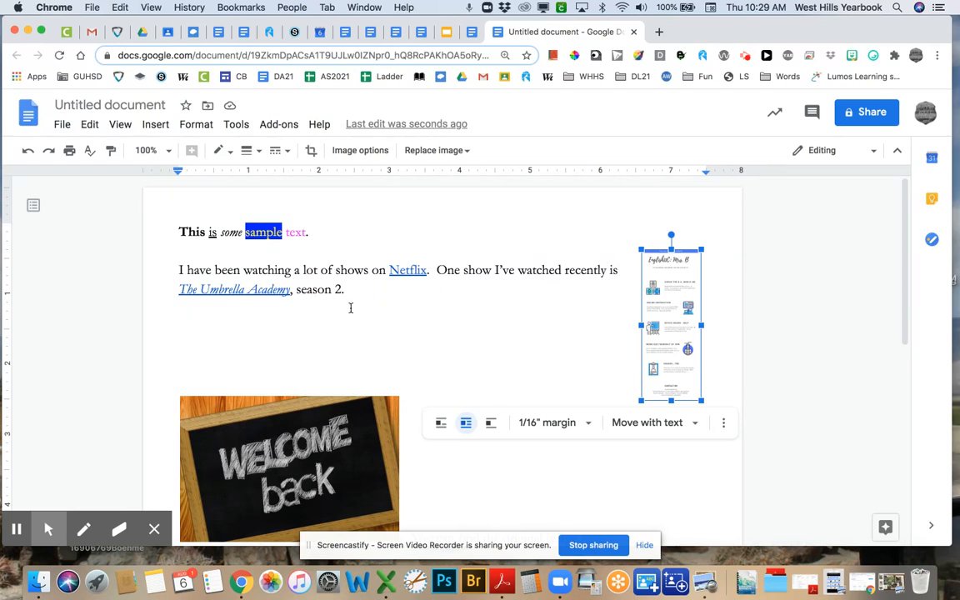
{"action": "scroll", "coordinate": [411, 321], "scroll_direction": "down", "scroll_amount": 3}
{"action": "left_click", "coordinate": [381, 377]}
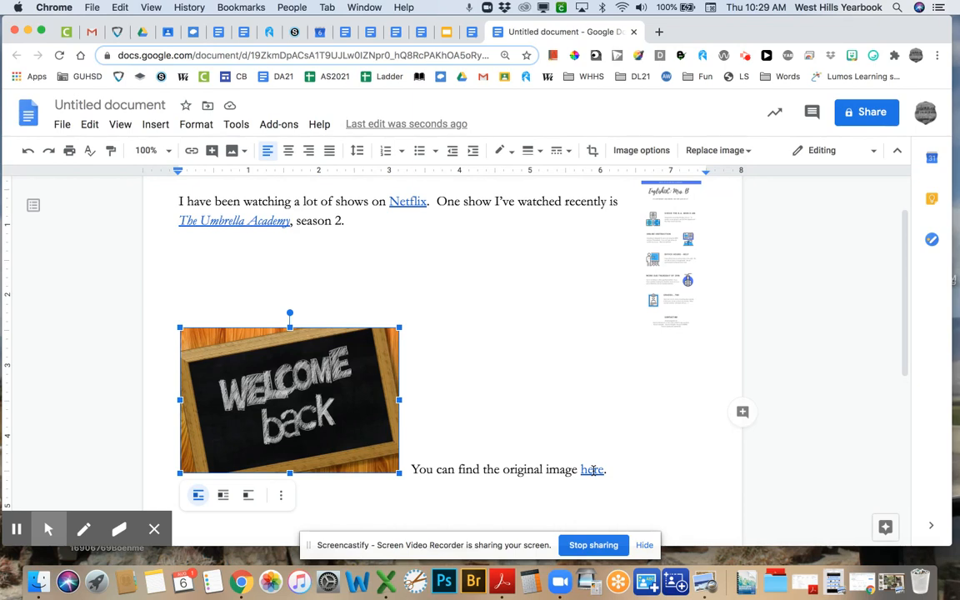
{"action": "scroll", "coordinate": [462, 460], "scroll_direction": "down", "scroll_amount": 3}
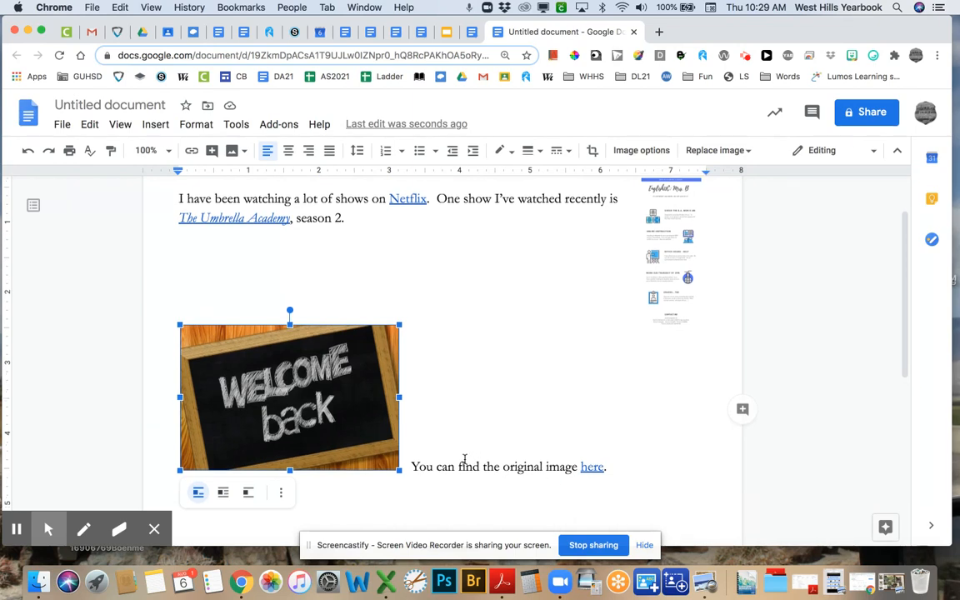
{"action": "left_click", "coordinate": [374, 448]}
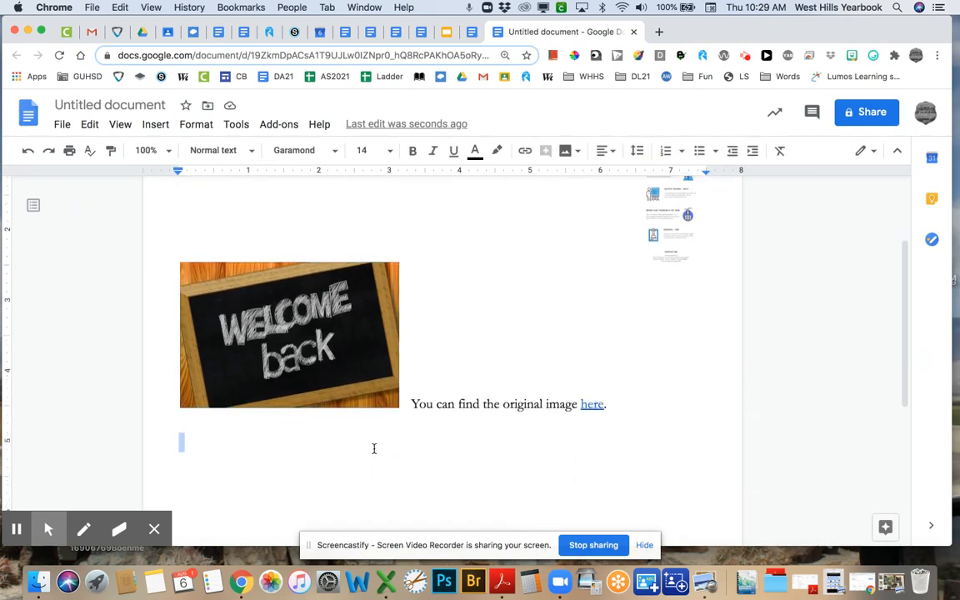
- Insert a 5-column by 3-row table, undoing an initial 4×3 table
{"action": "left_click", "coordinate": [164, 128]}
{"action": "mouse_move", "coordinate": [160, 175]}
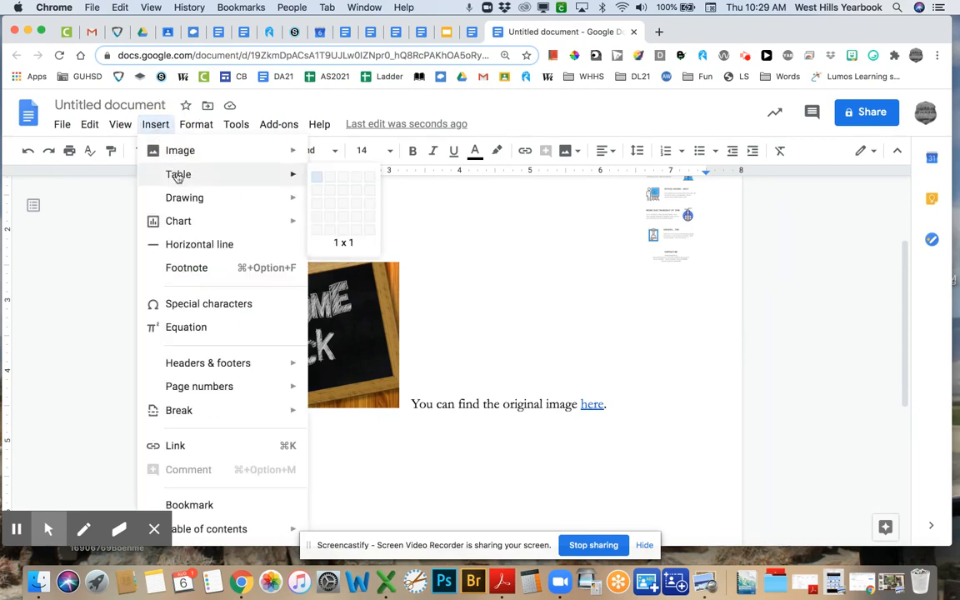
{"action": "left_click", "coordinate": [356, 203]}
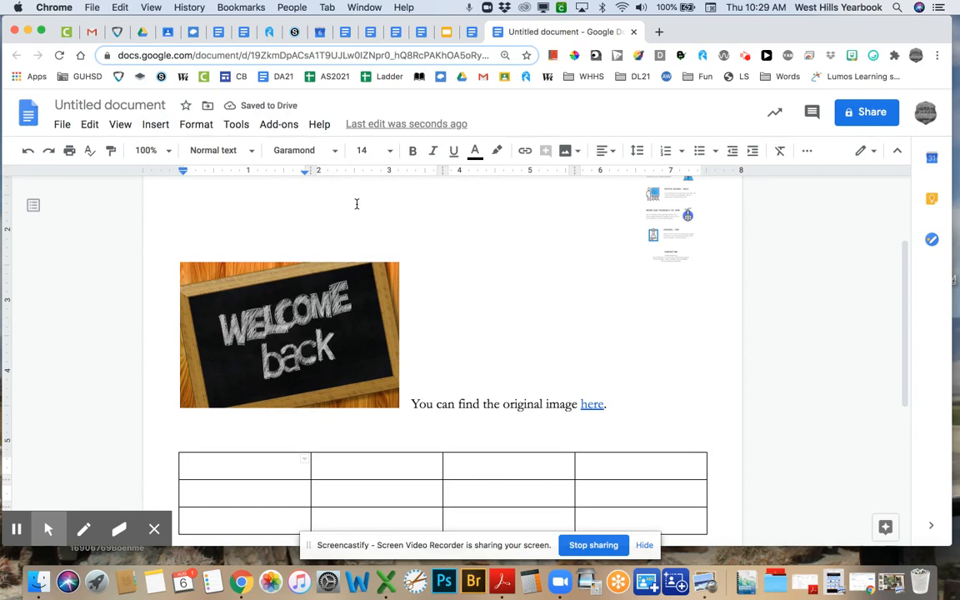
{"action": "key", "text": "super+z"}
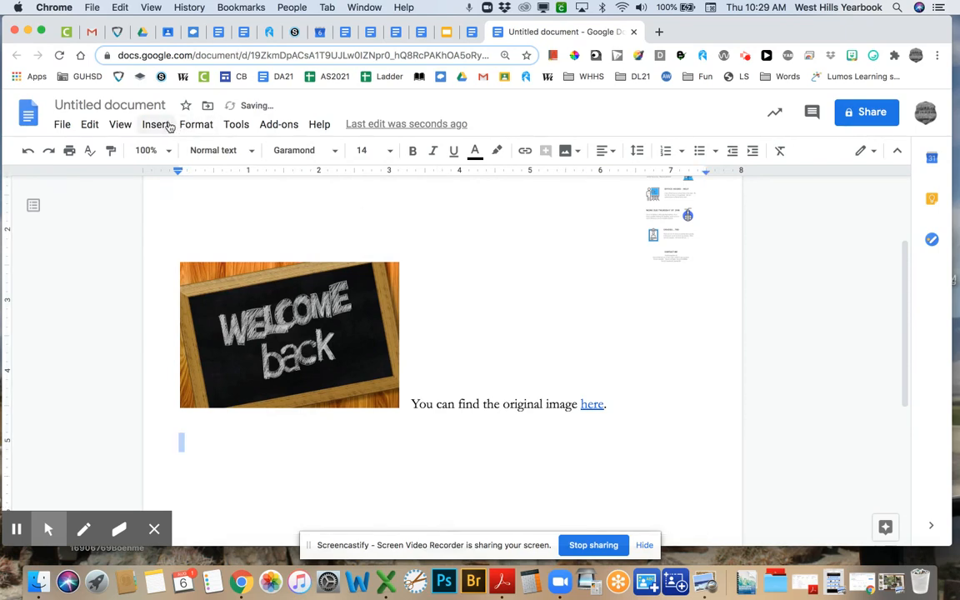
{"action": "left_click", "coordinate": [164, 124]}
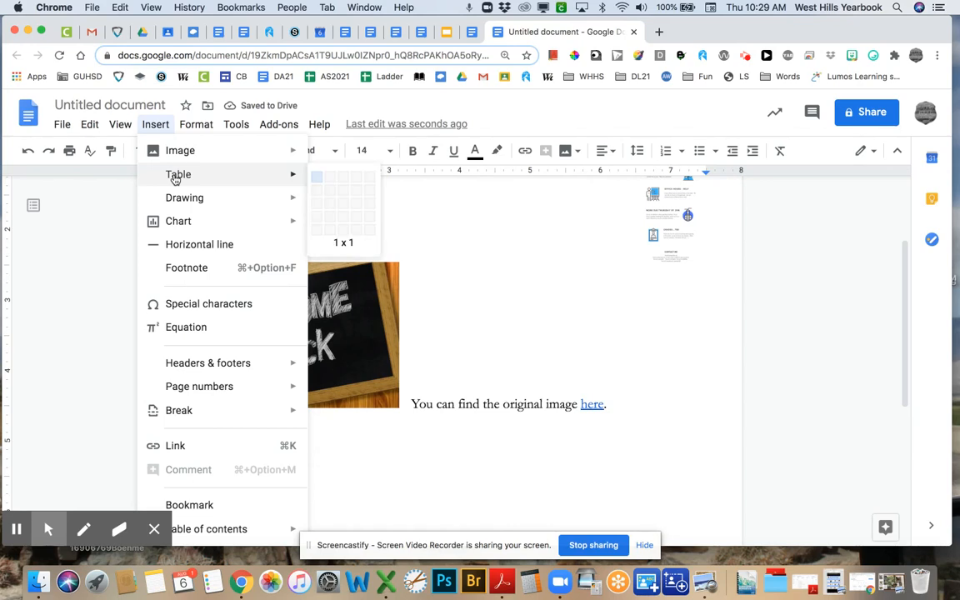
{"action": "left_click", "coordinate": [365, 204]}
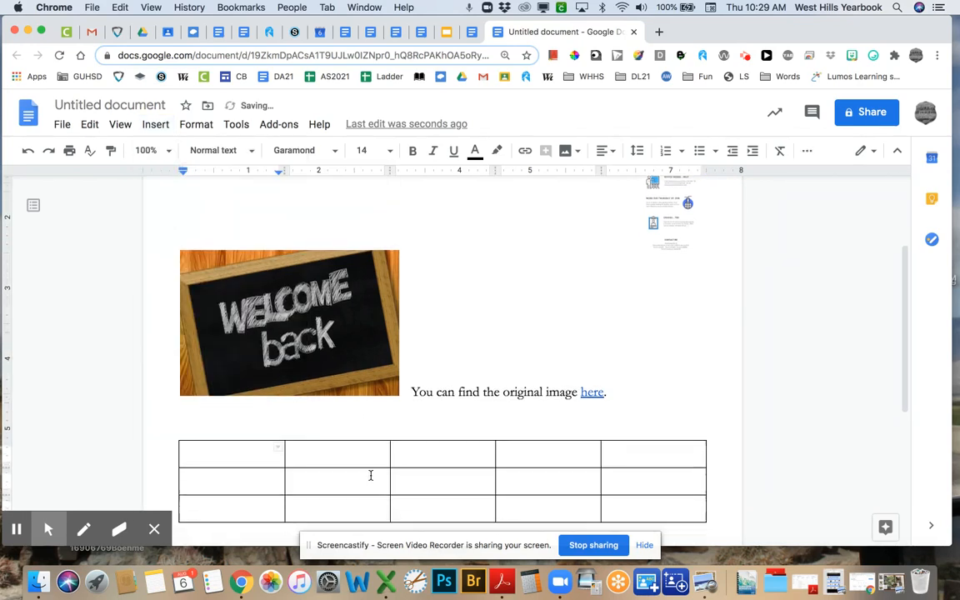
{"action": "scroll", "coordinate": [369, 475], "scroll_direction": "down", "scroll_amount": 3}
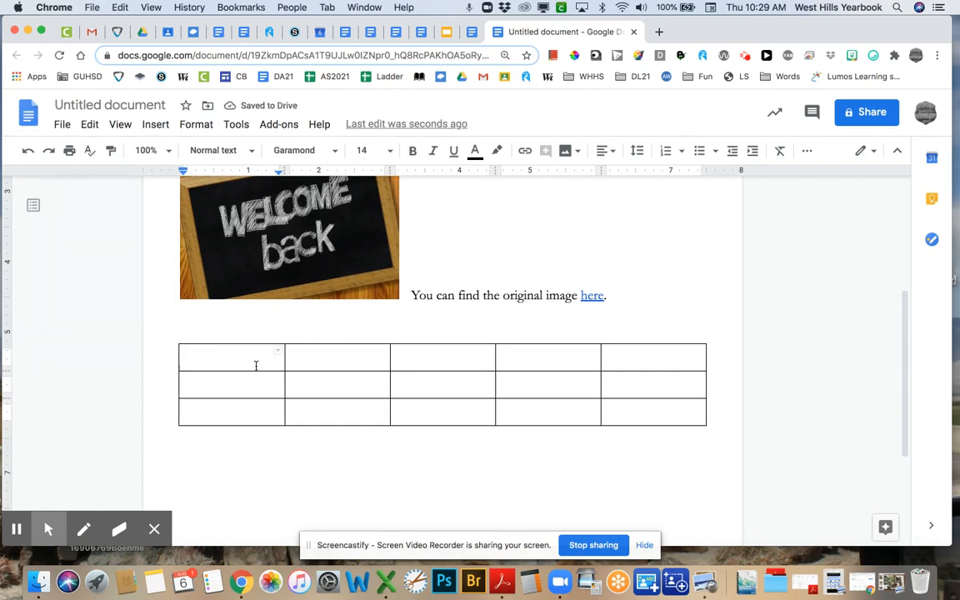
- Fill the table's header row with Monday, Tuesday, Wednesday, Thursday and Friday
{"action": "type", "text": "Monday"}
{"action": "key", "text": "Tab"}
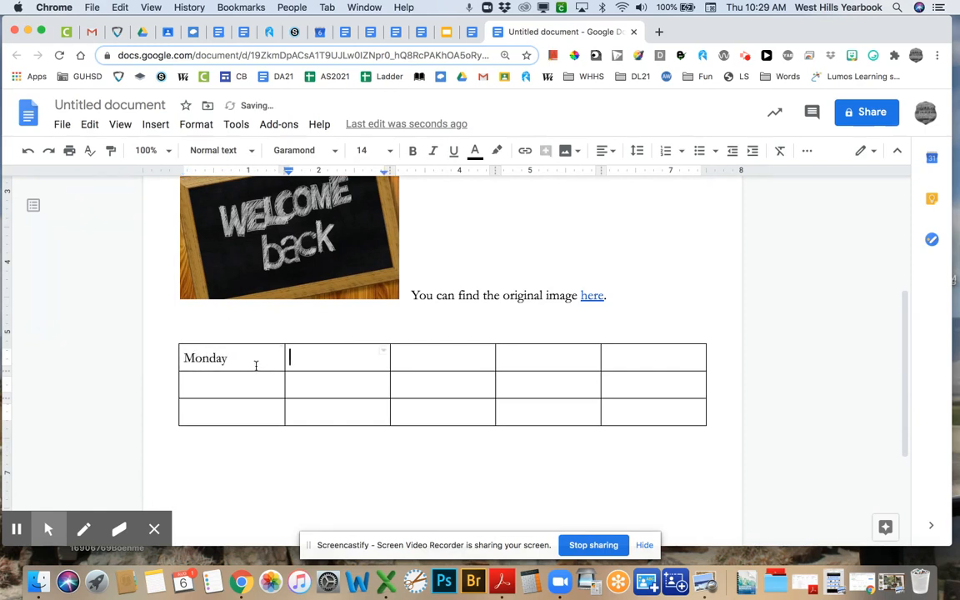
{"action": "type", "text": "Tuesday"}
{"action": "key", "text": "Tab"}
{"action": "type", "text": "We"}
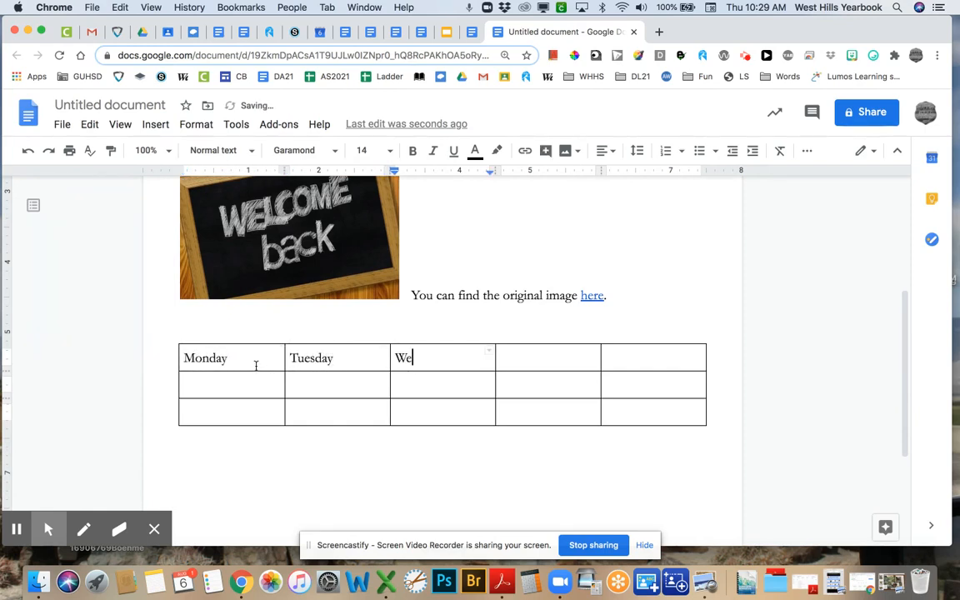
{"action": "type", "text": "dnesday"}
{"action": "key", "text": "Tab"}
{"action": "type", "text": "Thurs"}
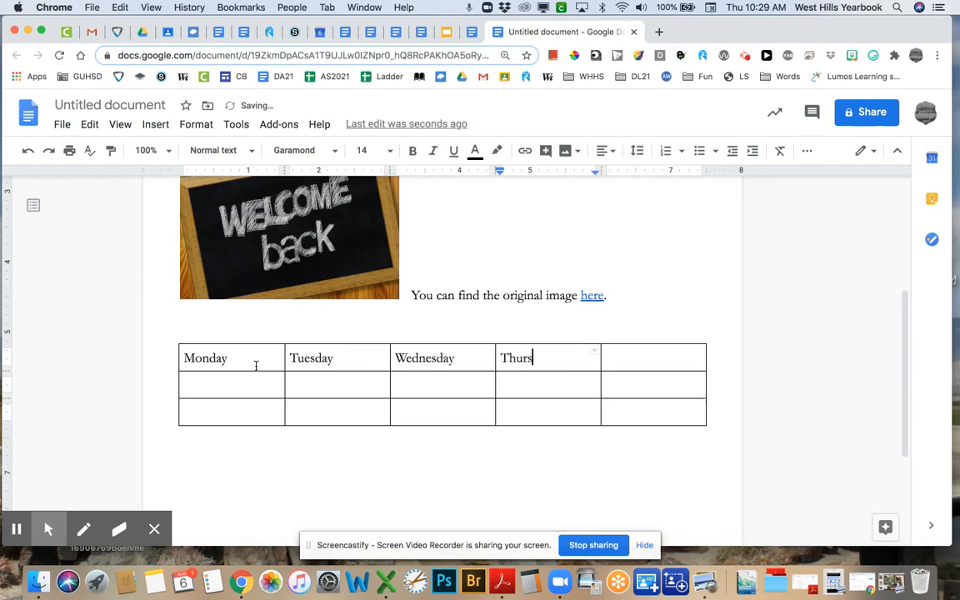
{"action": "type", "text": "day"}
{"action": "key", "text": "Tab"}
{"action": "type", "text": "Friday"}
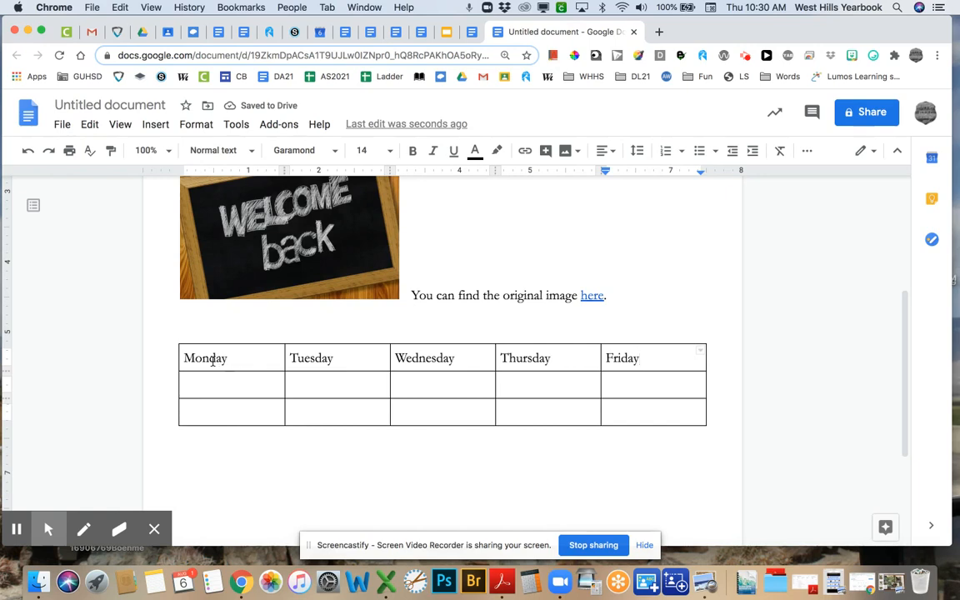
- Center the weekday names in the header row
{"action": "left_click_drag", "start_coordinate": [212, 360], "coordinate": [651, 356]}
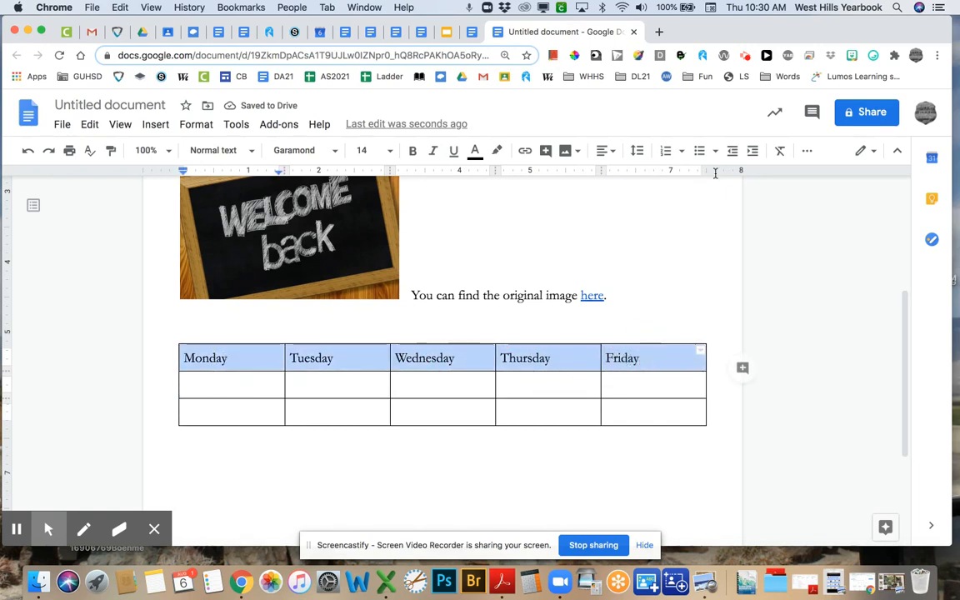
{"action": "left_click", "coordinate": [609, 152]}
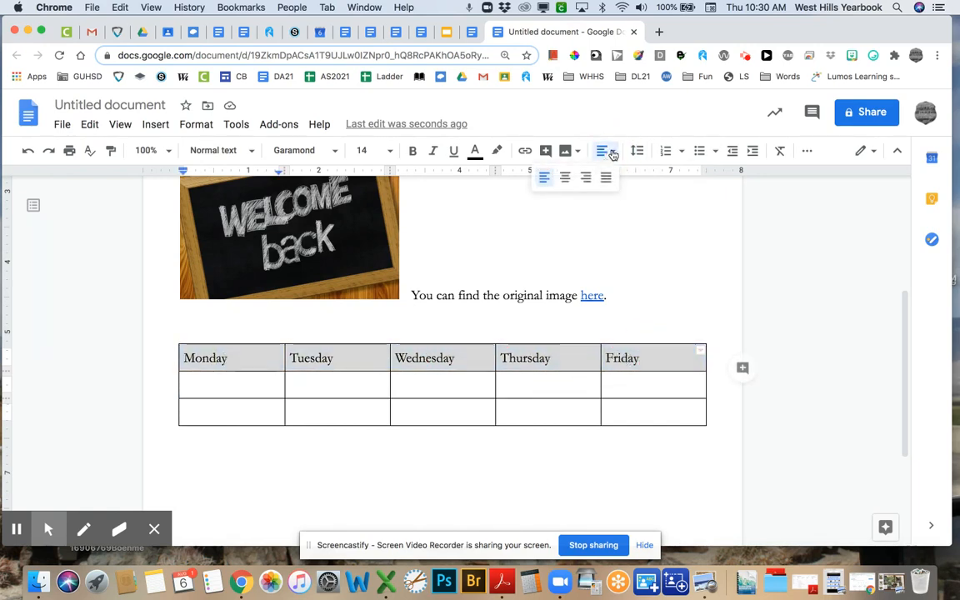
{"action": "left_click", "coordinate": [566, 179]}
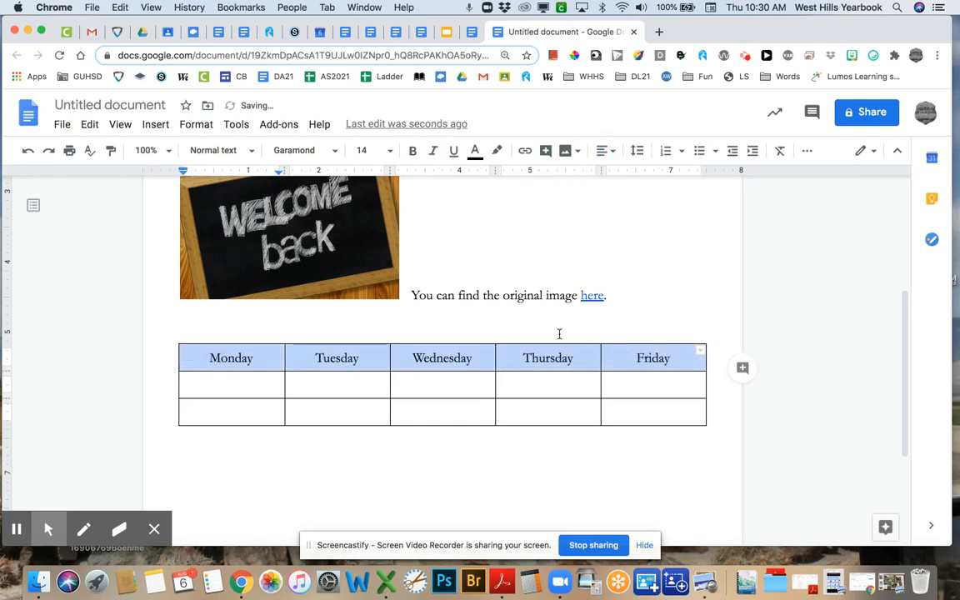
{"action": "left_click", "coordinate": [473, 452]}
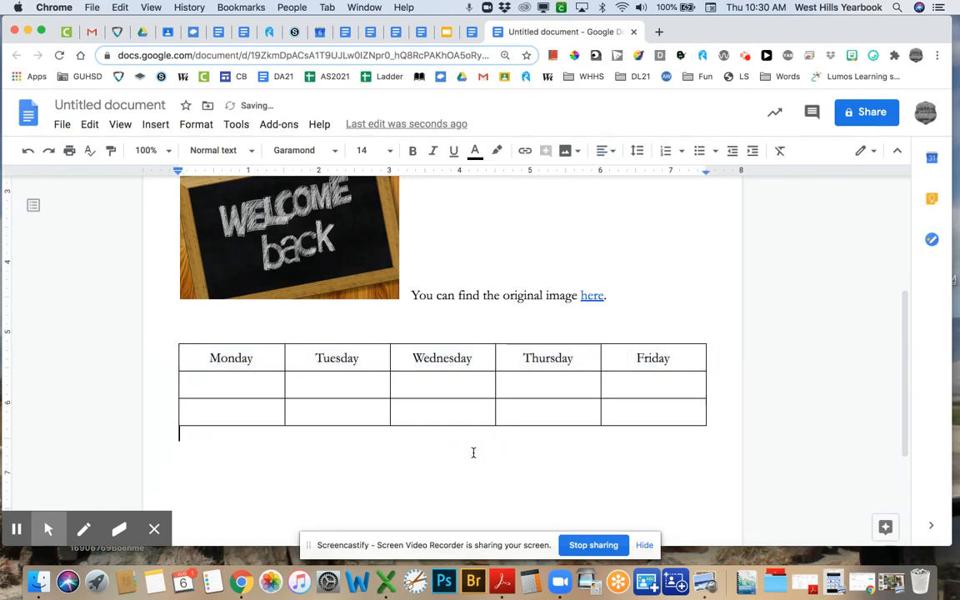
- Type 'Title of my essay' below the table, adjust its indent, and select it
{"action": "type", "text": "Title of my essay"}
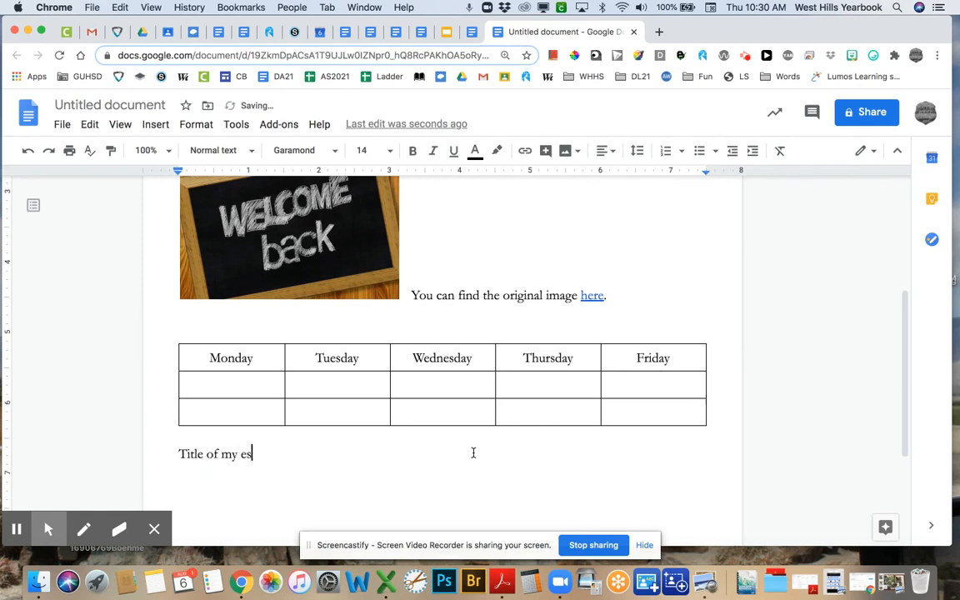
{"action": "left_click", "coordinate": [177, 454]}
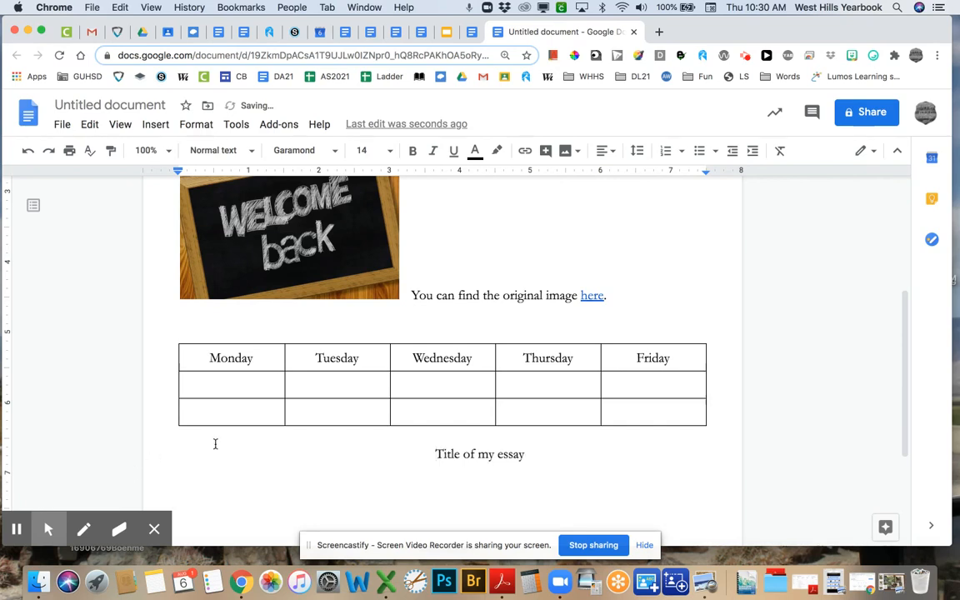
{"action": "left_click", "coordinate": [214, 450]}
{"action": "key", "text": "Delete"}
{"action": "key", "text": "Delete"}
{"action": "key", "text": "Delete"}
{"action": "key", "text": "Delete"}
{"action": "key", "text": "Delete"}
{"action": "key", "text": "Delete"}
{"action": "key", "text": "Delete"}
{"action": "key", "text": "Delete"}
{"action": "key", "text": "Delete"}
{"action": "key", "text": "Delete"}
{"action": "key", "text": "Delete"}
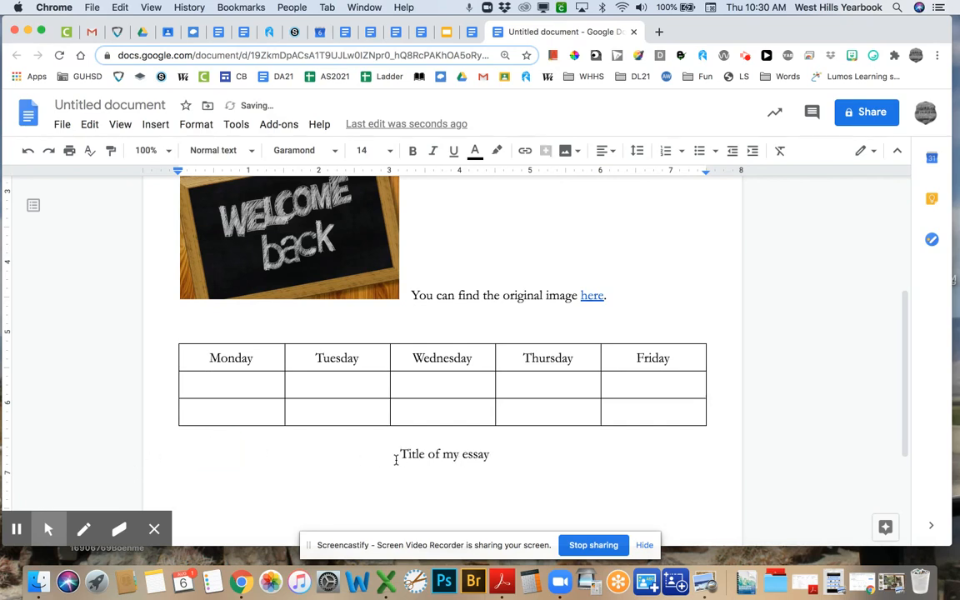
{"action": "left_click_drag", "start_coordinate": [398, 454], "coordinate": [495, 451]}
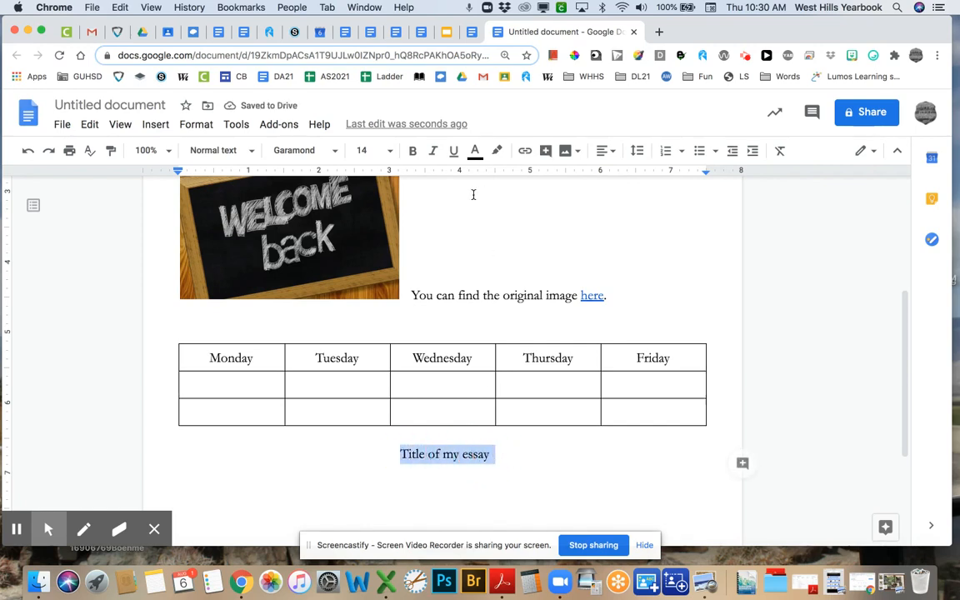
- Set the essay title in the Caveat font at size 8
{"action": "left_click", "coordinate": [334, 150]}
{"action": "left_click", "coordinate": [305, 280]}
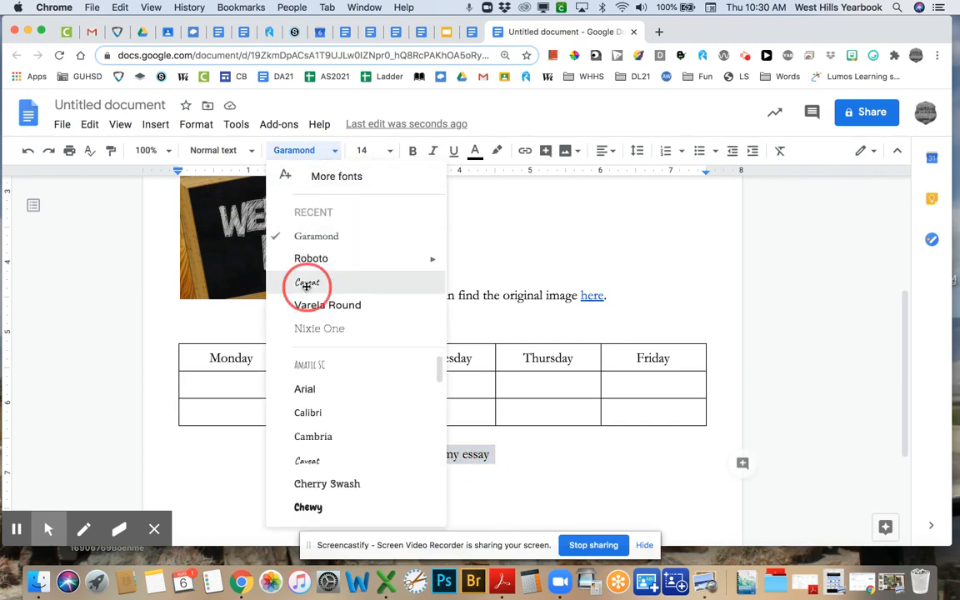
{"action": "left_click", "coordinate": [389, 152]}
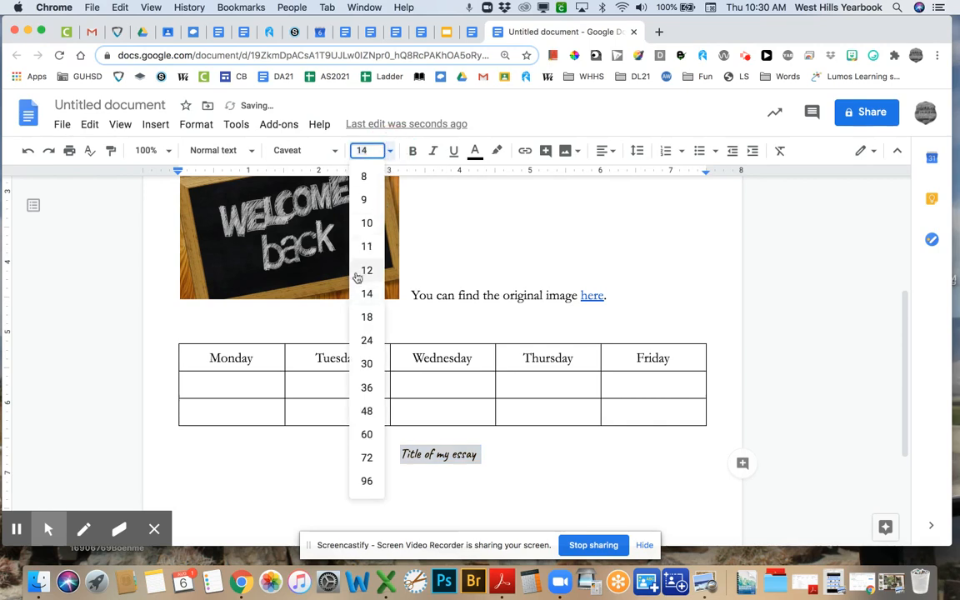
{"action": "left_click", "coordinate": [369, 184]}
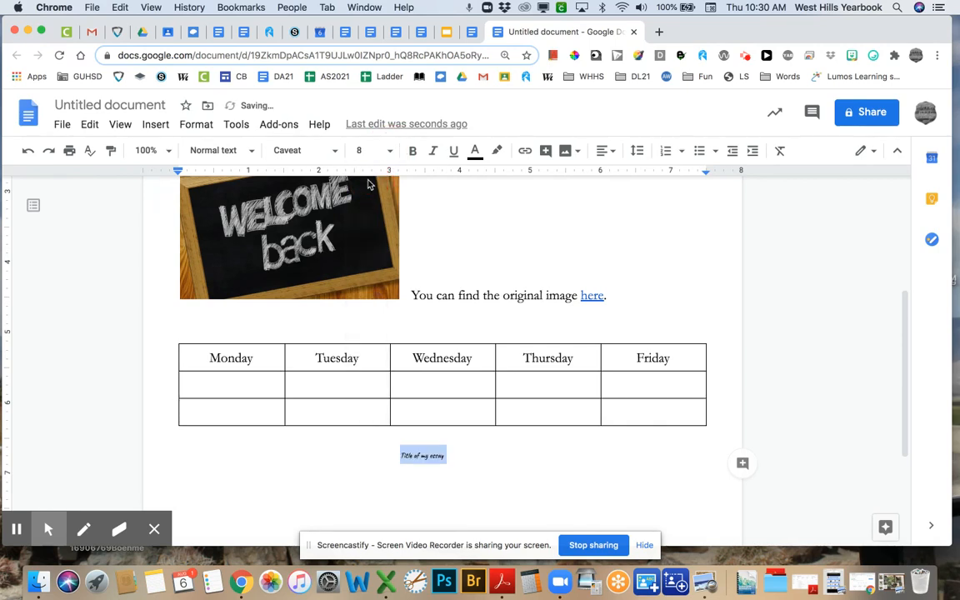
{"action": "left_click", "coordinate": [481, 461]}
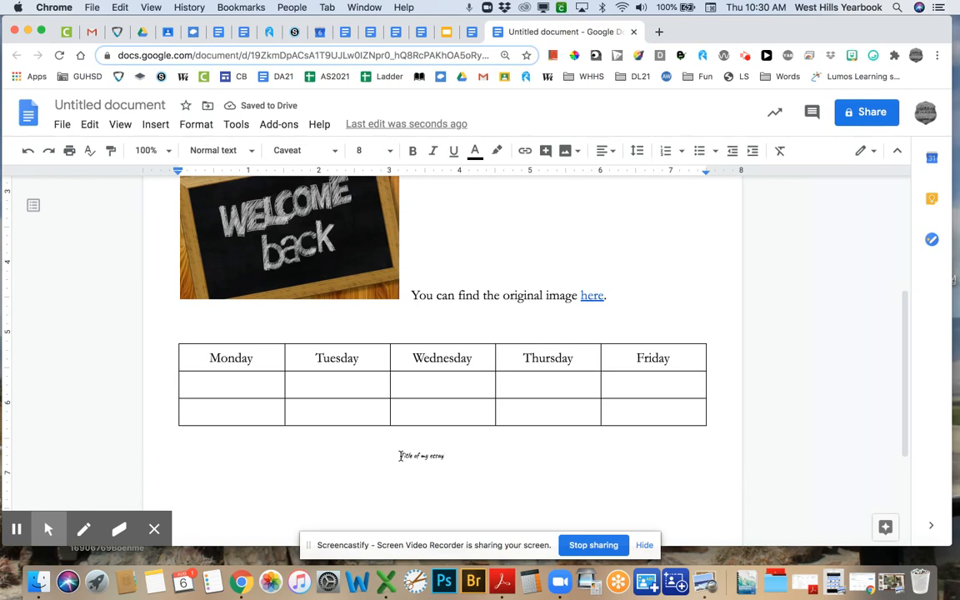
- Remove the blank indent before the title and centre it on the page
{"action": "left_click_drag", "start_coordinate": [400, 455], "coordinate": [173, 456]}
{"action": "key", "text": "BackSpace"}
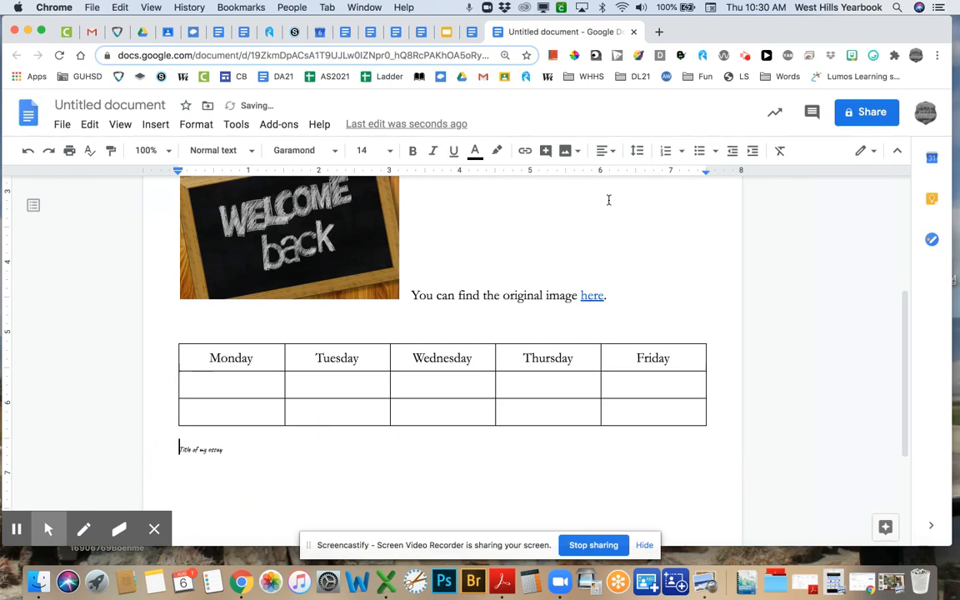
{"action": "left_click", "coordinate": [609, 151]}
{"action": "left_click", "coordinate": [564, 177]}
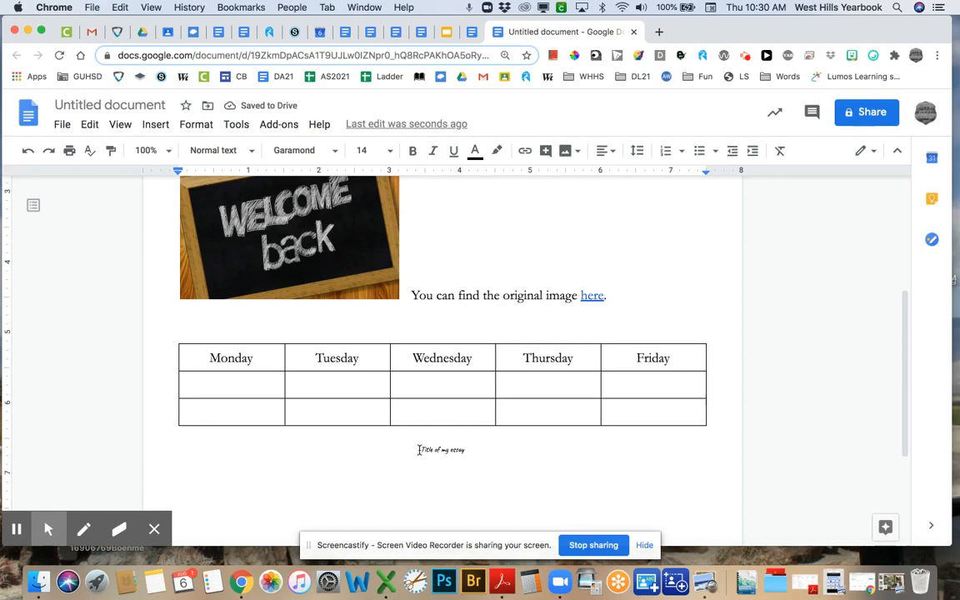
- Change the selected title to Arial at size 30
{"action": "left_click_drag", "start_coordinate": [420, 449], "coordinate": [464, 450]}
{"action": "left_click", "coordinate": [329, 150]}
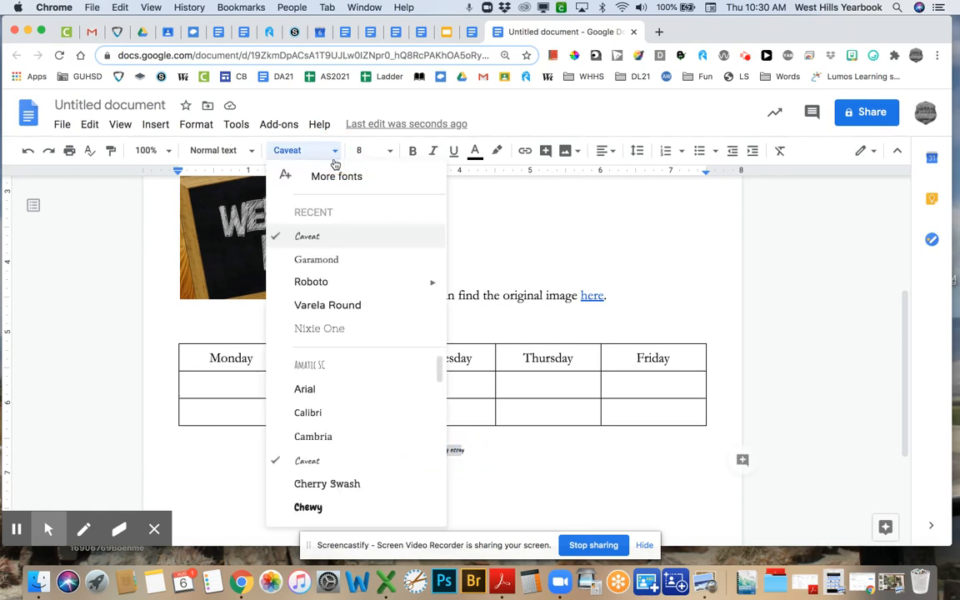
{"action": "left_click", "coordinate": [337, 395]}
{"action": "left_click", "coordinate": [388, 150]}
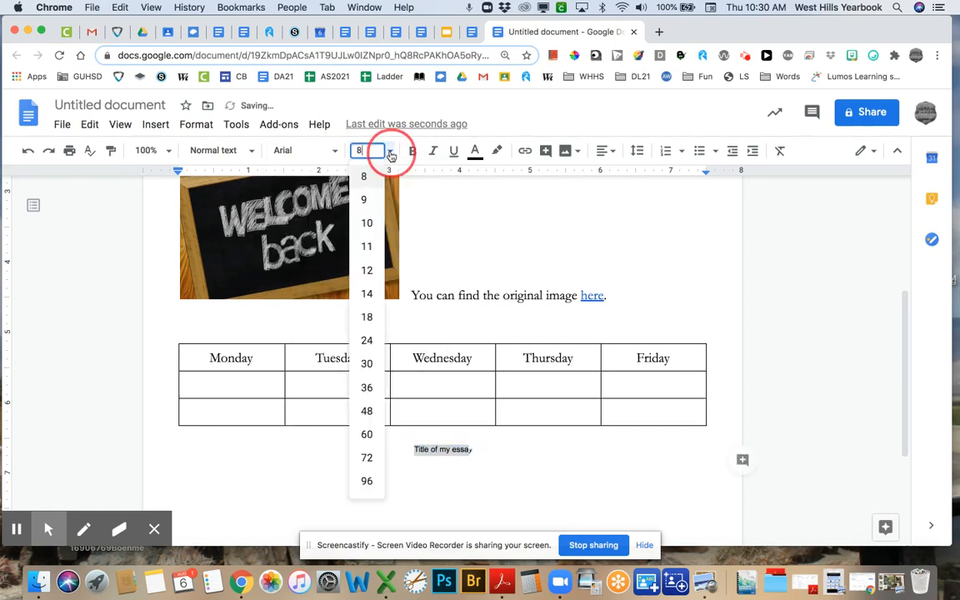
{"action": "left_click", "coordinate": [366, 363]}
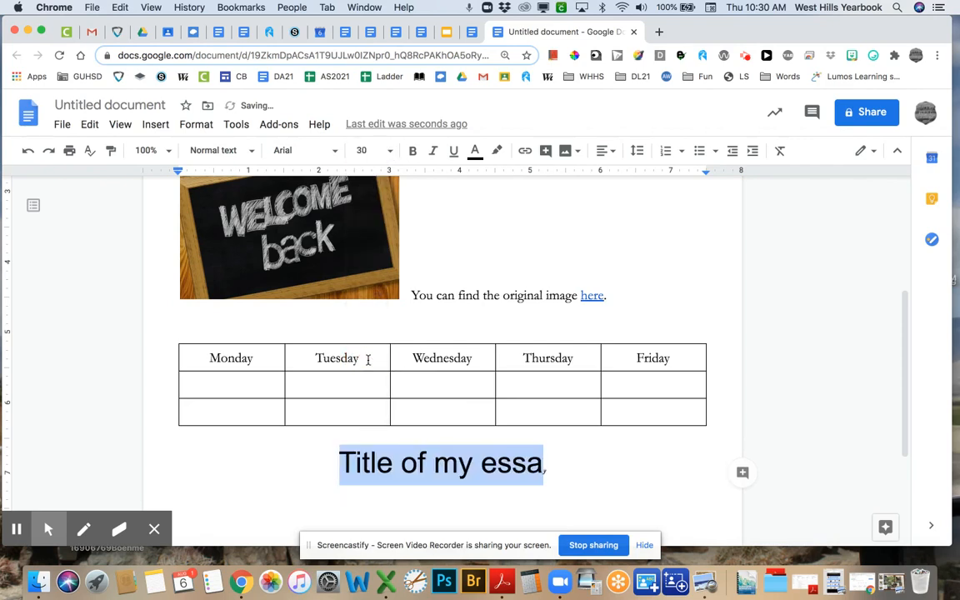
{"action": "left_click", "coordinate": [554, 484]}
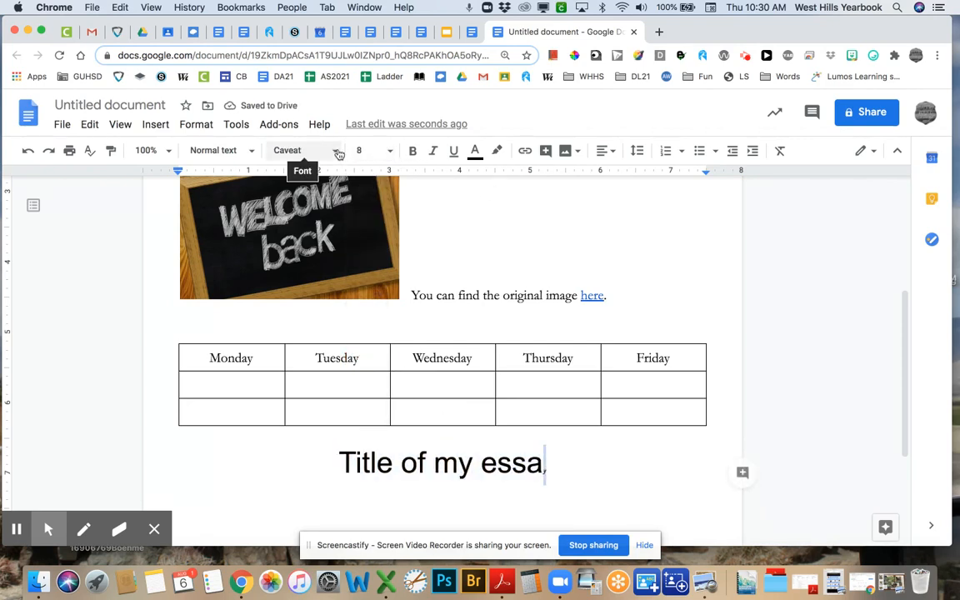
- Apply Arial size 30 to the title's leftover last letter as well
{"action": "left_click", "coordinate": [298, 152]}
{"action": "left_click", "coordinate": [317, 235]}
{"action": "left_click", "coordinate": [362, 150]}
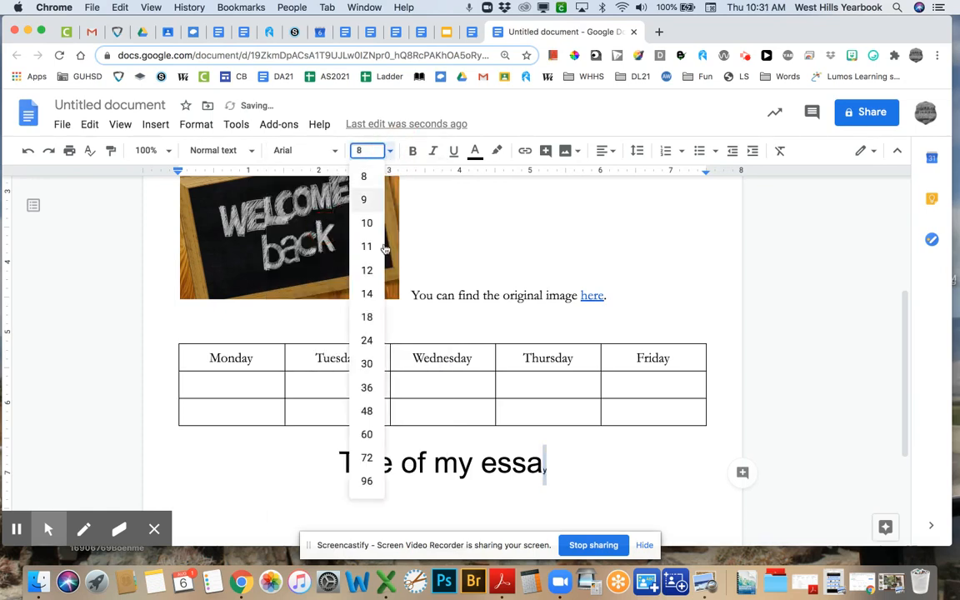
{"action": "left_click", "coordinate": [366, 363]}
- Delete the entire essay title, leaving an empty centred line
{"action": "left_click", "coordinate": [583, 477]}
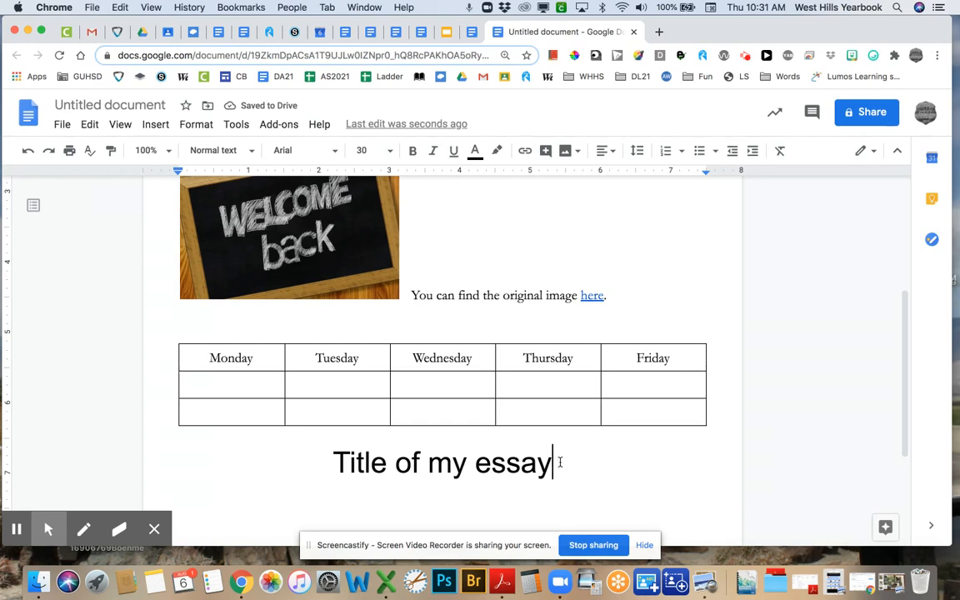
{"action": "left_click_drag", "start_coordinate": [554, 463], "coordinate": [335, 464]}
{"action": "key", "text": "BackSpace"}
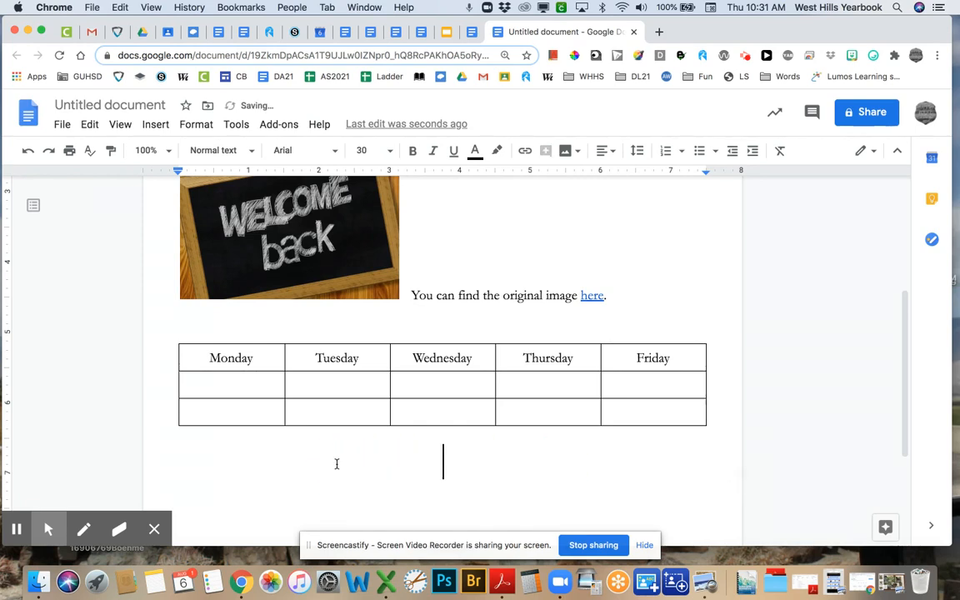
- Insert a new empty column to the left of the Monday header column
{"action": "left_click_drag", "start_coordinate": [241, 358], "coordinate": [657, 358]}
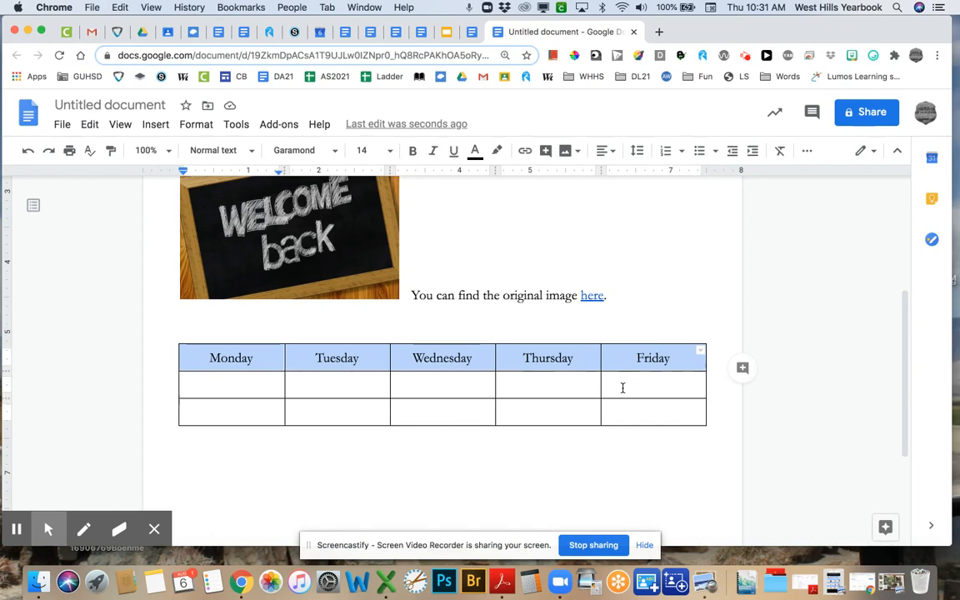
{"action": "left_click", "coordinate": [215, 357]}
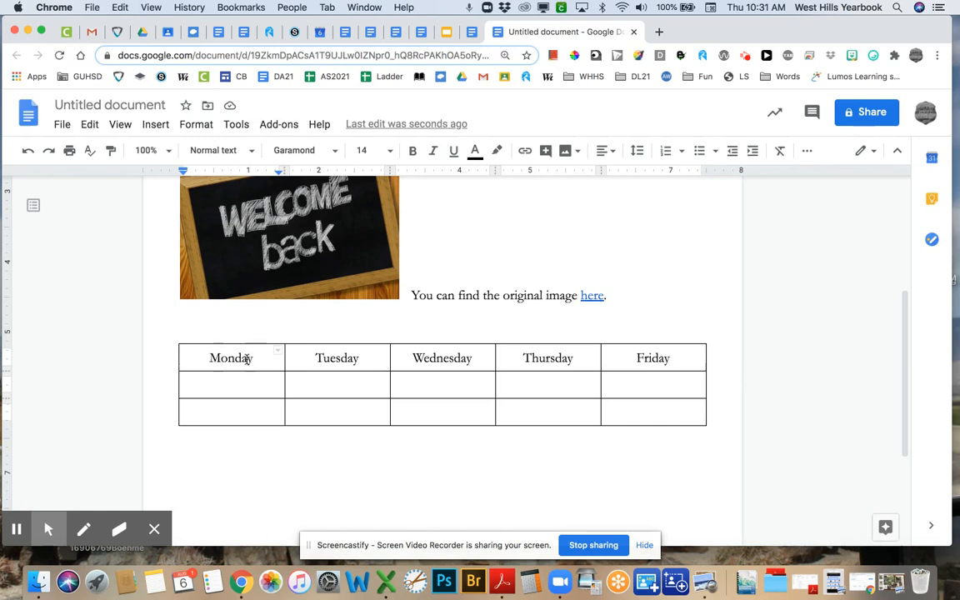
{"action": "left_click", "coordinate": [157, 126]}
{"action": "mouse_move", "coordinate": [195, 127]}
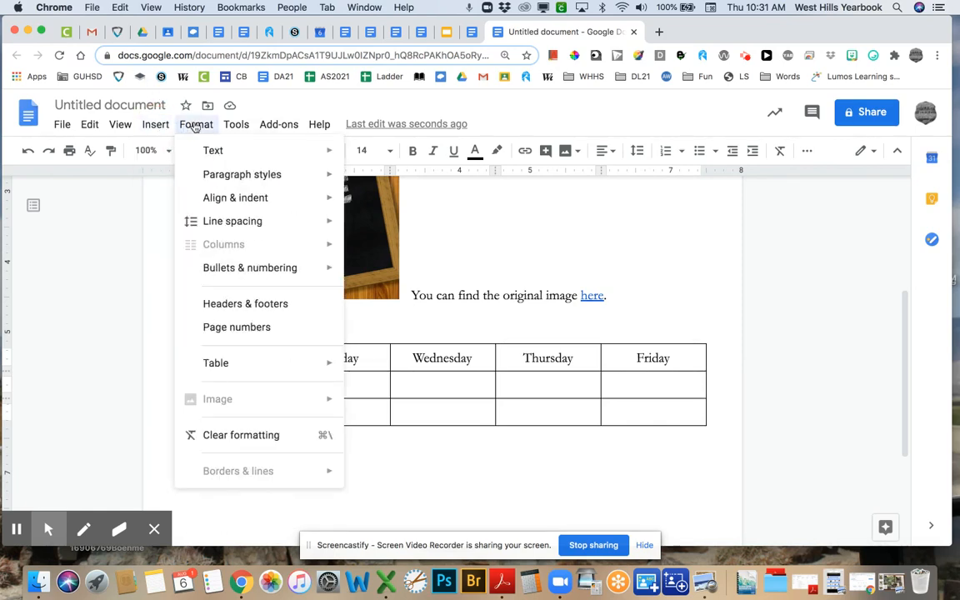
{"action": "mouse_move", "coordinate": [258, 371]}
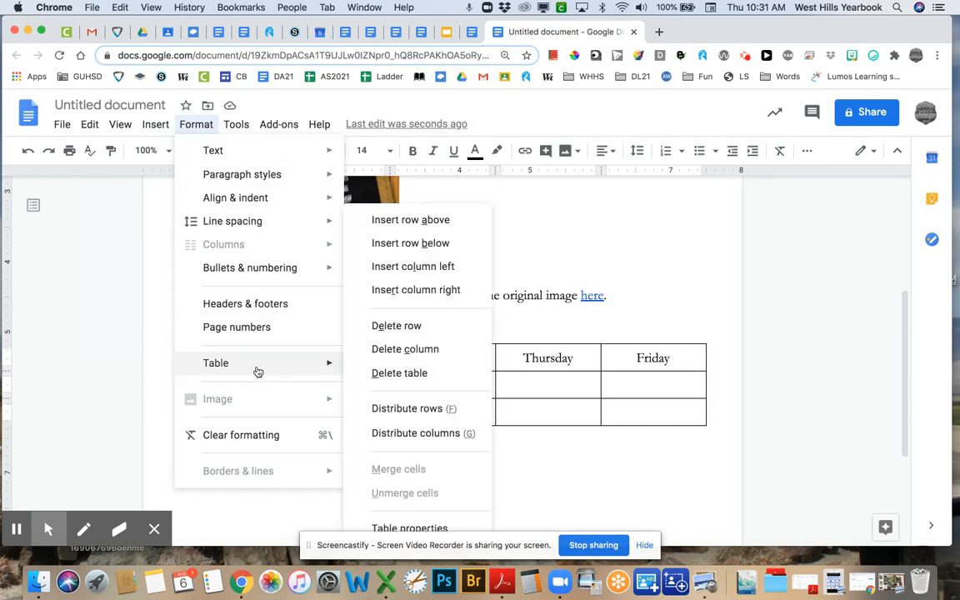
{"action": "left_click", "coordinate": [408, 270]}
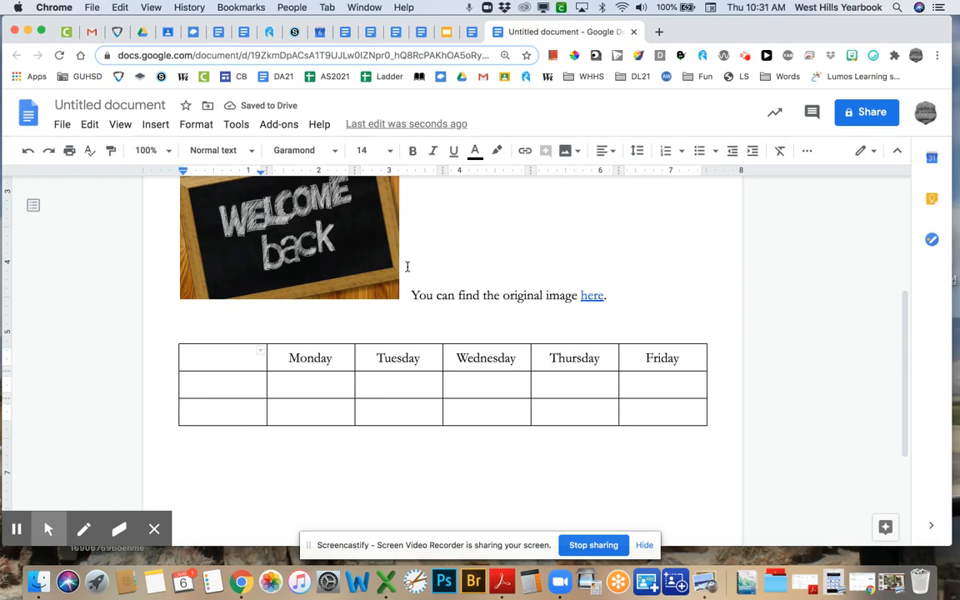
- Enter time slots 10-11 and 11:30-12:30 in the new first column's second and third rows
{"action": "key", "text": "Down"}
{"action": "type", "text": "10"}
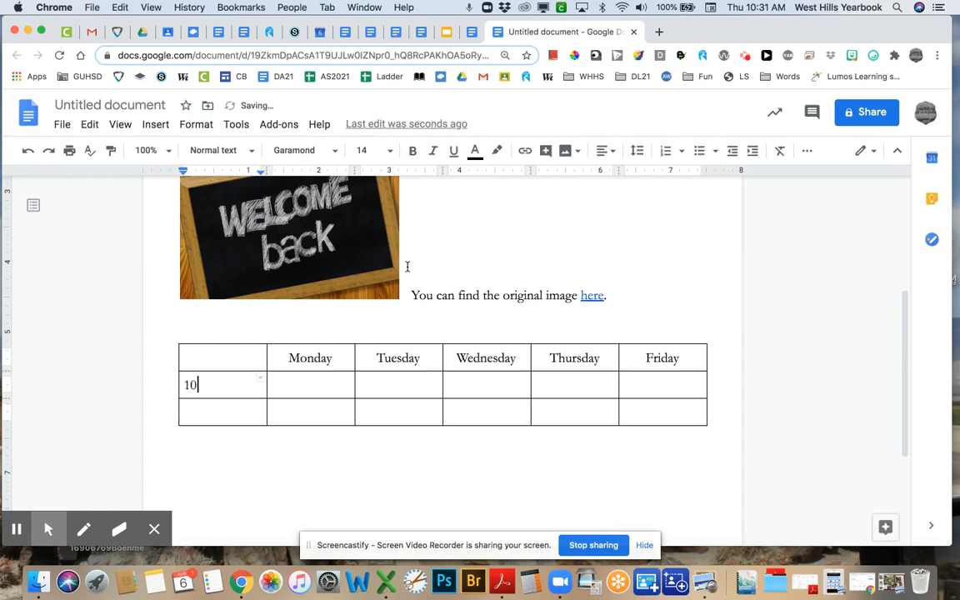
{"action": "type", "text": "-11"}
{"action": "key", "text": "Down"}
{"action": "type", "text": "11:30"}
{"action": "key", "text": "BackSpace"}
{"action": "type", "text": "0-2"}
{"action": "type", "text": "2:30"}
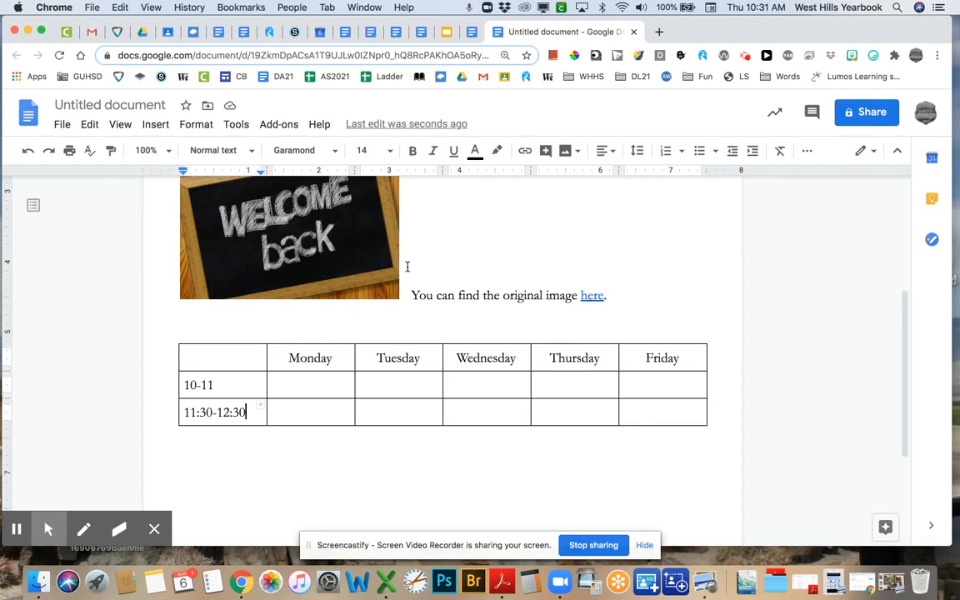
{"action": "left_click", "coordinate": [328, 386]}
{"action": "key", "text": "Tab"}
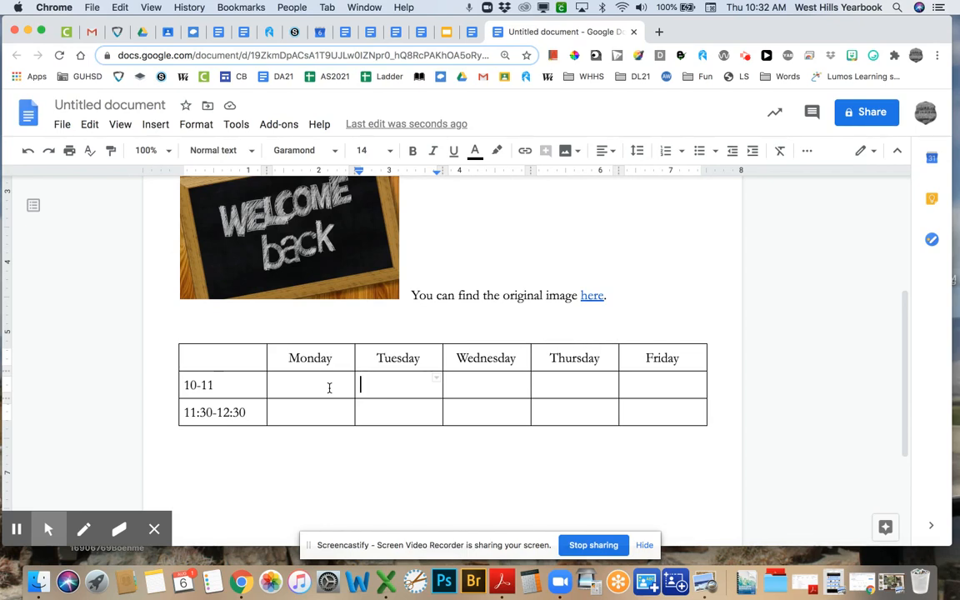
- Fill Tuesday and Thursday with Period 1 at 10-11 and Period 3 at 11:30-12:30
{"action": "type", "text": "Period 1"}
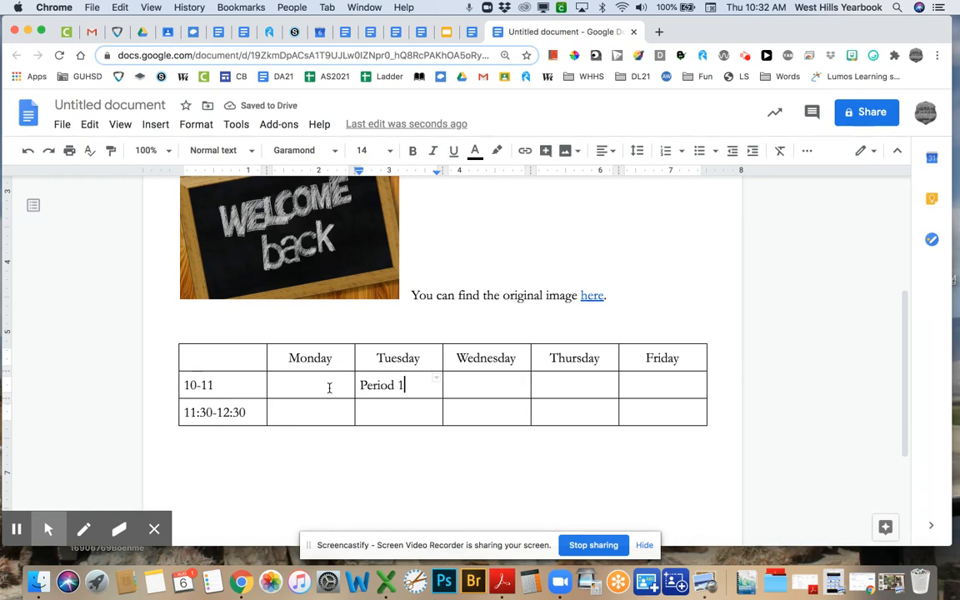
{"action": "key", "text": "Tab"}
{"action": "key", "text": "Tab"}
{"action": "type", "text": "Period 1"}
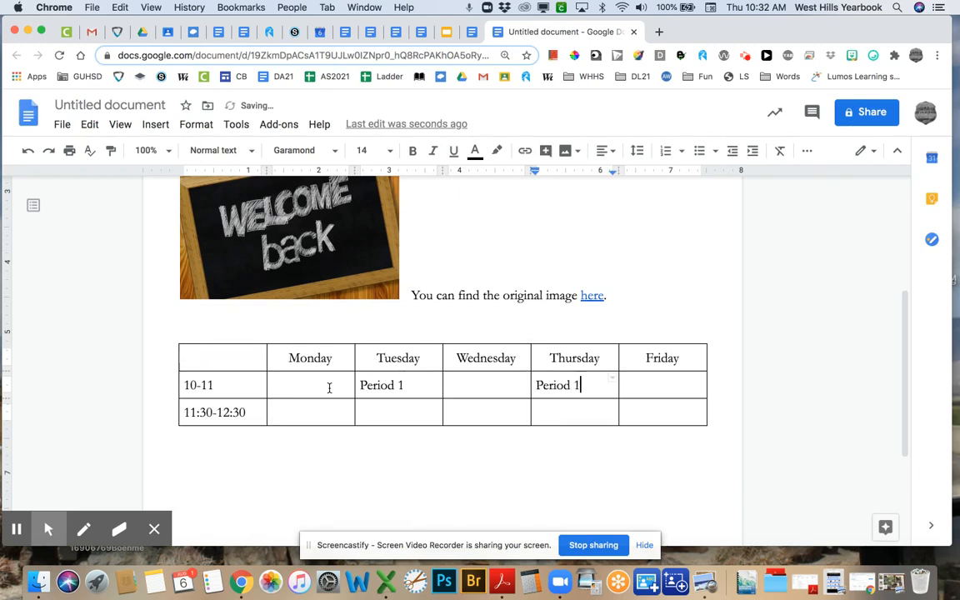
{"action": "key", "text": "Down"}
{"action": "key", "text": "Left"}
{"action": "key", "text": "Left"}
{"action": "type", "text": "Period 3"}
{"action": "key", "text": "Tab"}
{"action": "key", "text": "Tab"}
{"action": "key", "text": "Tab"}
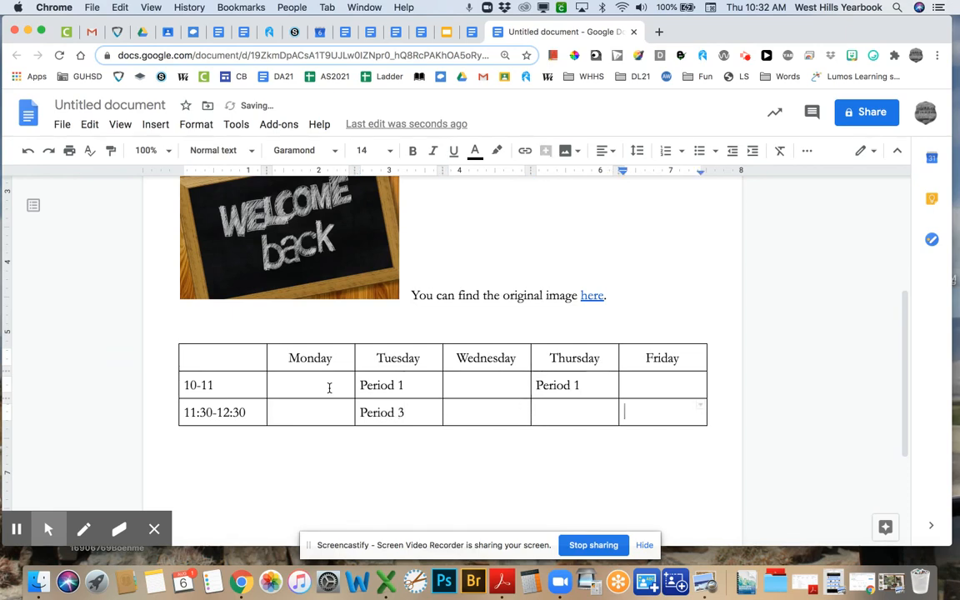
{"action": "key", "text": "Left"}
{"action": "type", "text": "Period 3"}
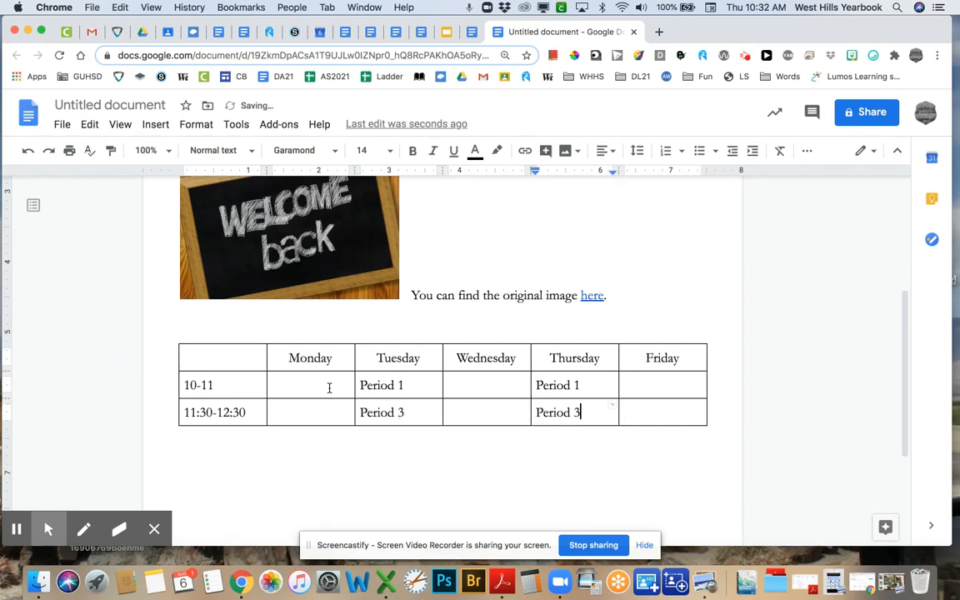
- Enter Period 5 at 10-11 and Period 7 at 11:30-12:30 under Wednesday and Friday
{"action": "left_click", "coordinate": [476, 385]}
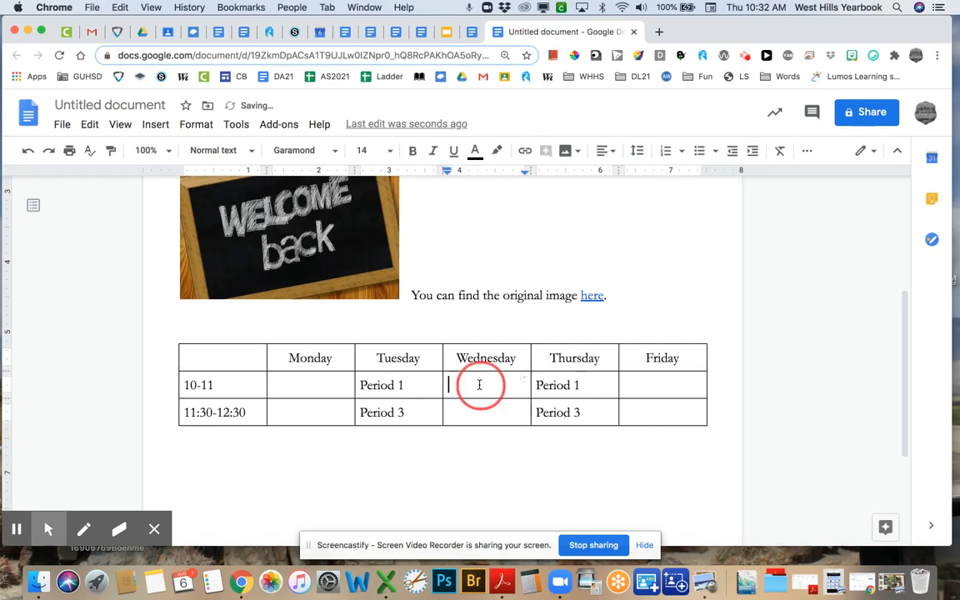
{"action": "type", "text": "Period 5"}
{"action": "key", "text": "Down"}
{"action": "type", "text": "Period"}
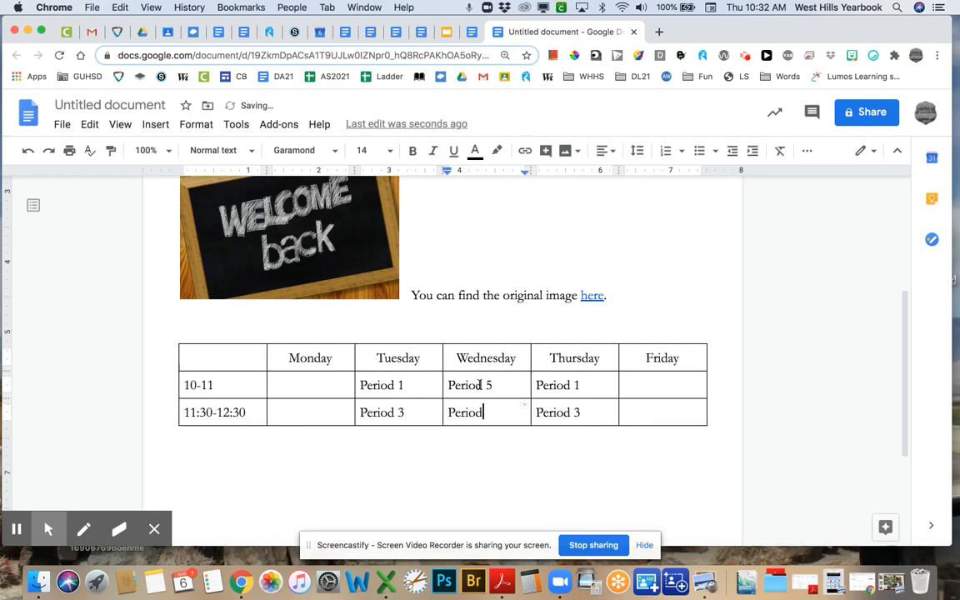
{"action": "left_click", "coordinate": [643, 387]}
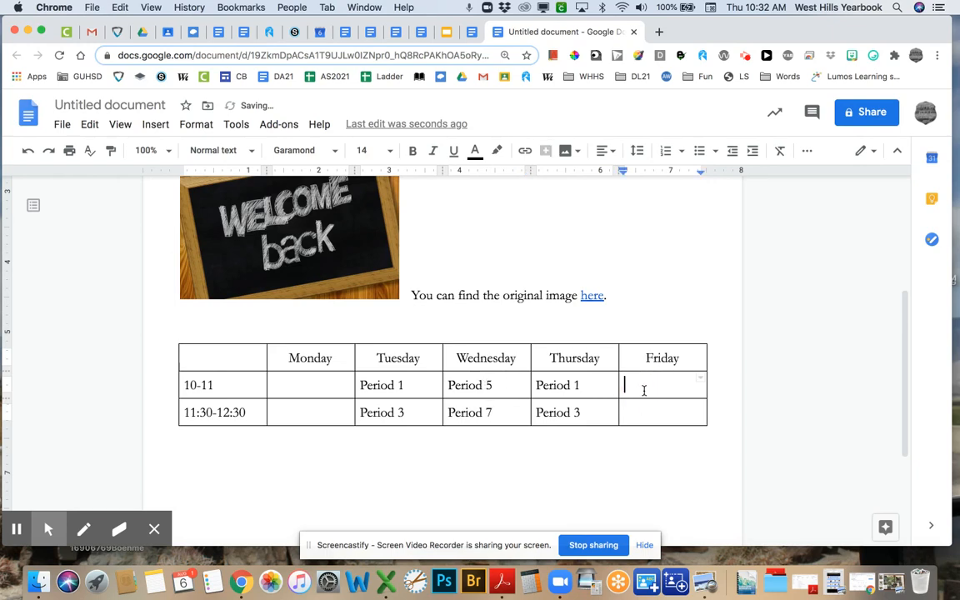
{"action": "type", "text": "Period 5"}
{"action": "key", "text": "Down"}
{"action": "type", "text": "Period 7"}
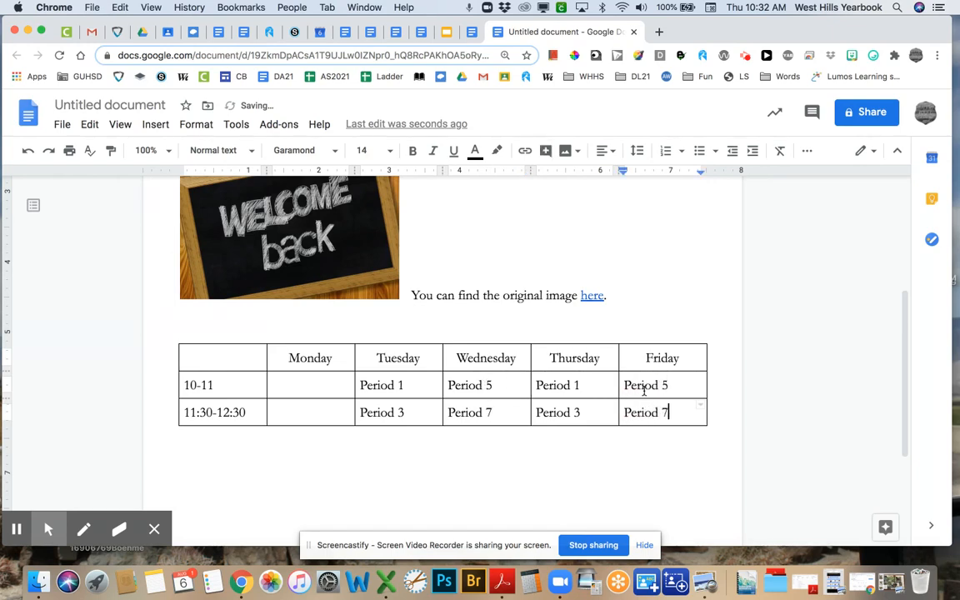
{"action": "left_click", "coordinate": [410, 383]}
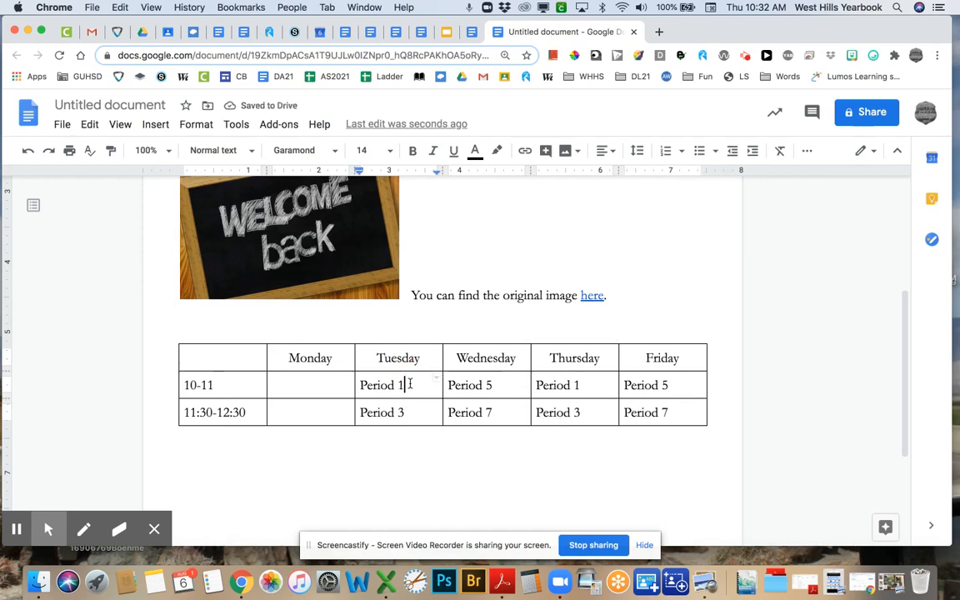
- Add a colon and a second line 'Your class' to Period 1 on Tuesday and Thursday
{"action": "type", "text": ":"}
{"action": "key", "text": "Return"}
{"action": "type", "text": "Y"}
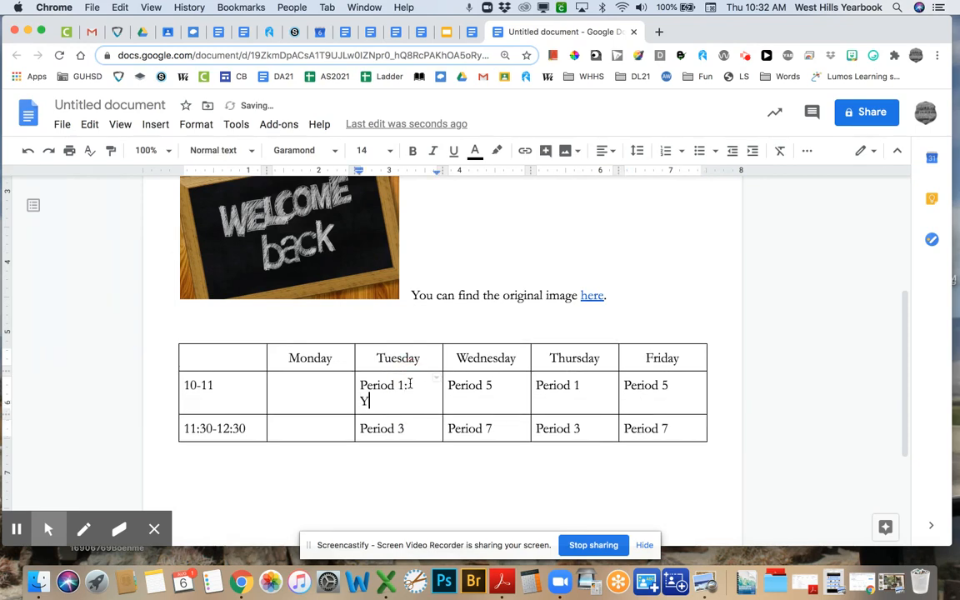
{"action": "type", "text": "our class"}
{"action": "left_click", "coordinate": [582, 386]}
{"action": "type", "text": ":"}
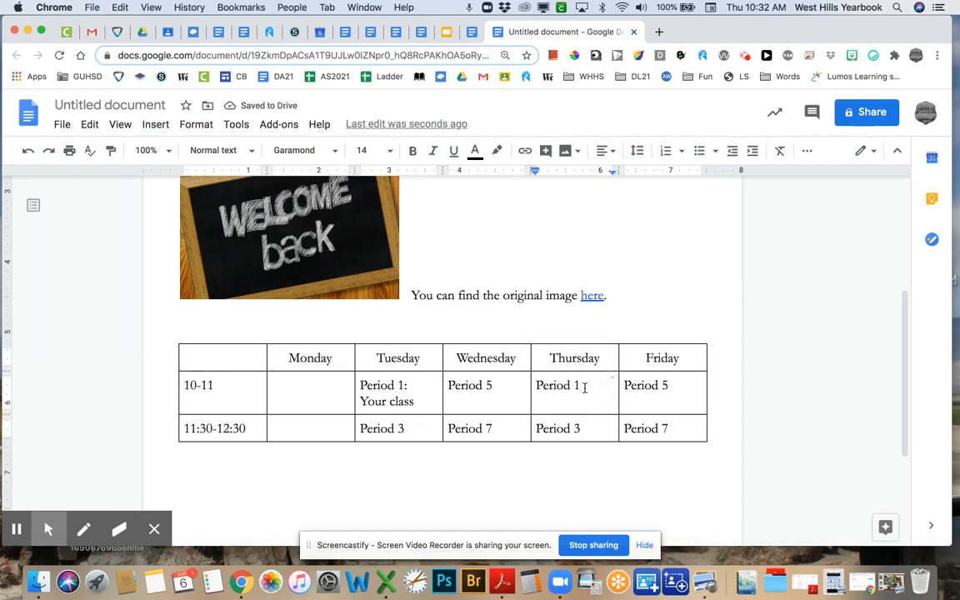
{"action": "key", "text": "Return"}
{"action": "type", "text": "Your class"}
- Copy ': Your class' and paste it after every Period 3 and Period 5 entry
{"action": "left_click_drag", "start_coordinate": [414, 401], "coordinate": [360, 402]}
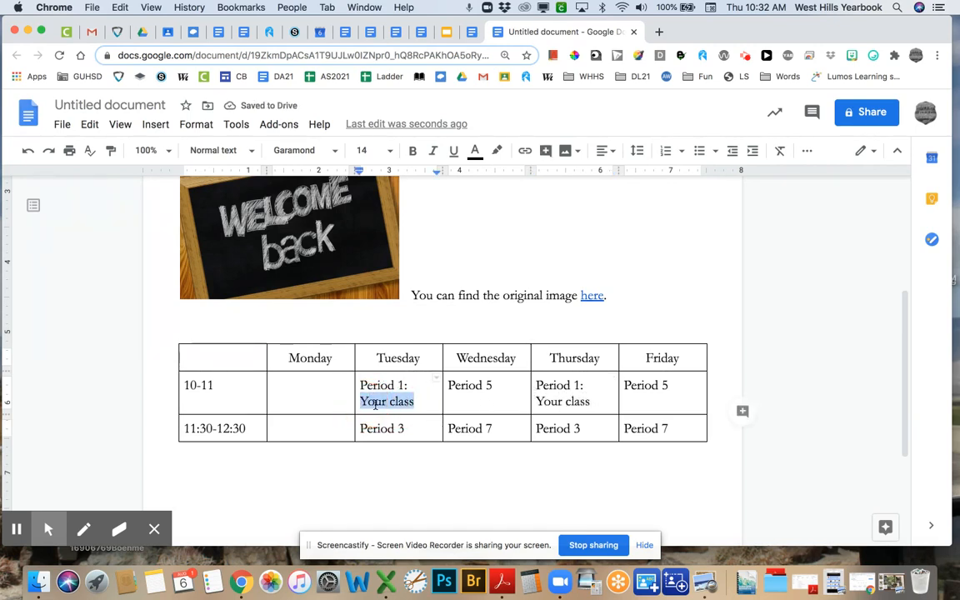
{"action": "left_click", "coordinate": [399, 398]}
{"action": "left_click_drag", "start_coordinate": [404, 385], "coordinate": [414, 400]}
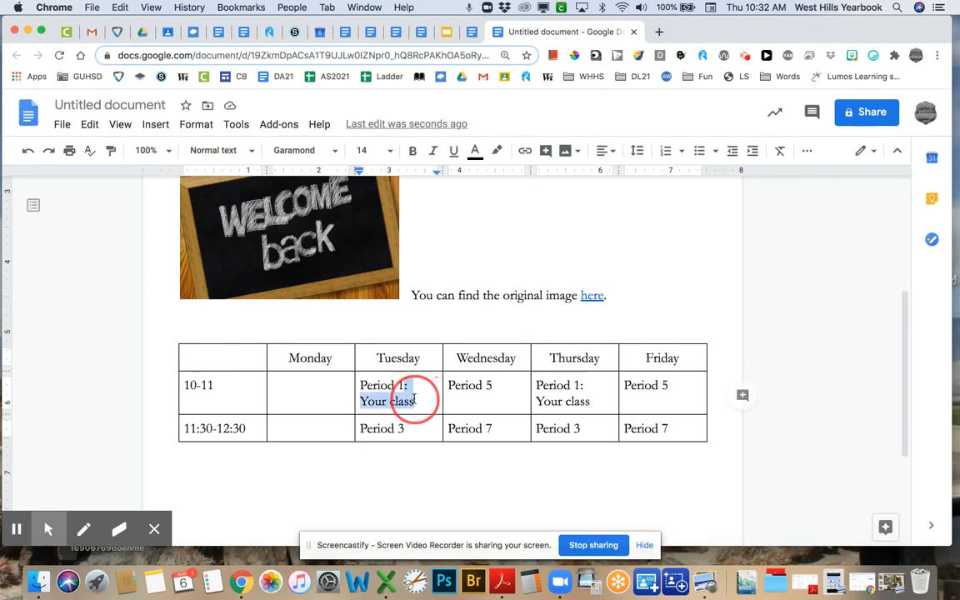
{"action": "key", "text": "super+c"}
{"action": "left_click", "coordinate": [405, 428]}
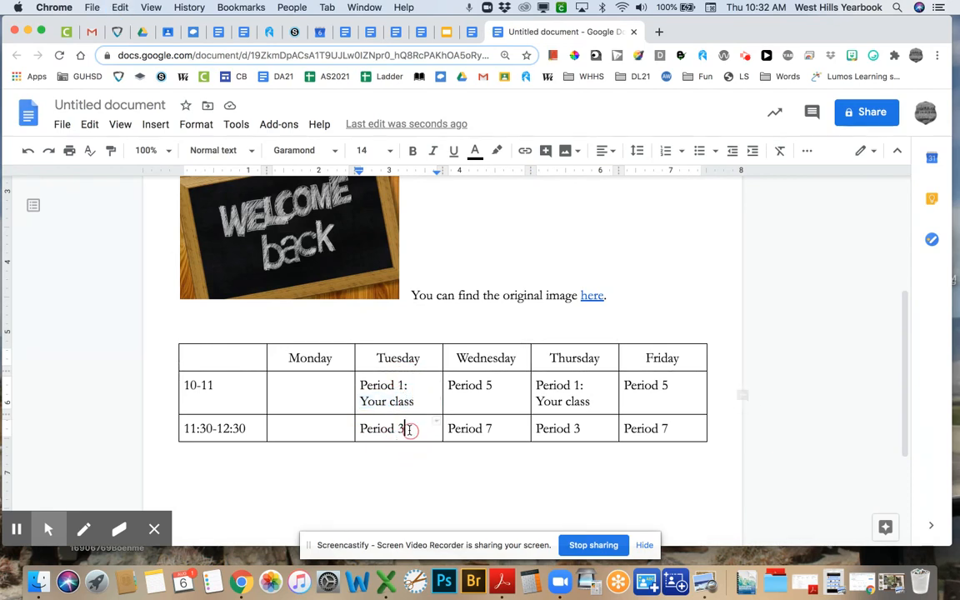
{"action": "key", "text": "super+v"}
{"action": "left_click", "coordinate": [494, 385]}
{"action": "key", "text": "super+v"}
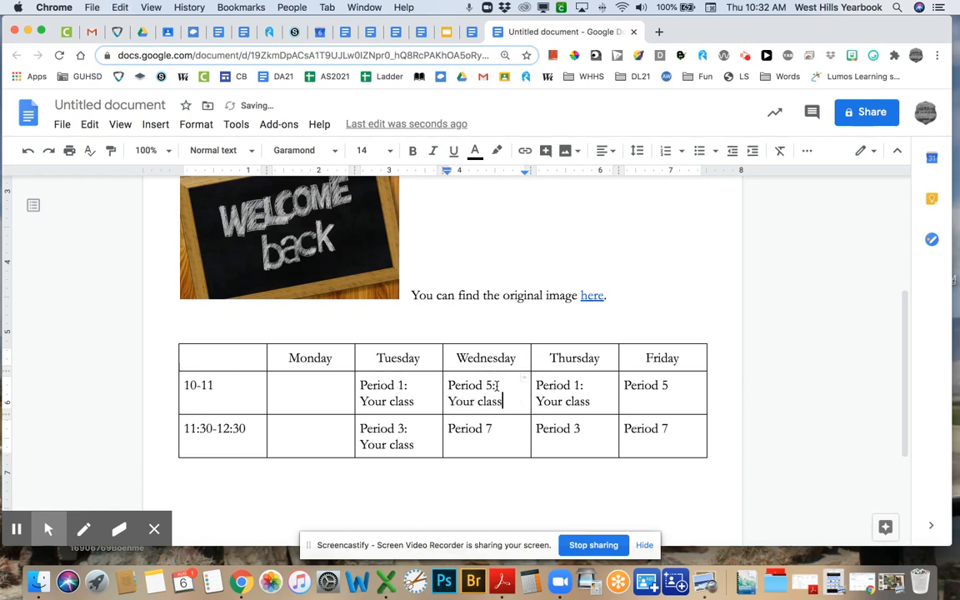
{"action": "left_click", "coordinate": [672, 385]}
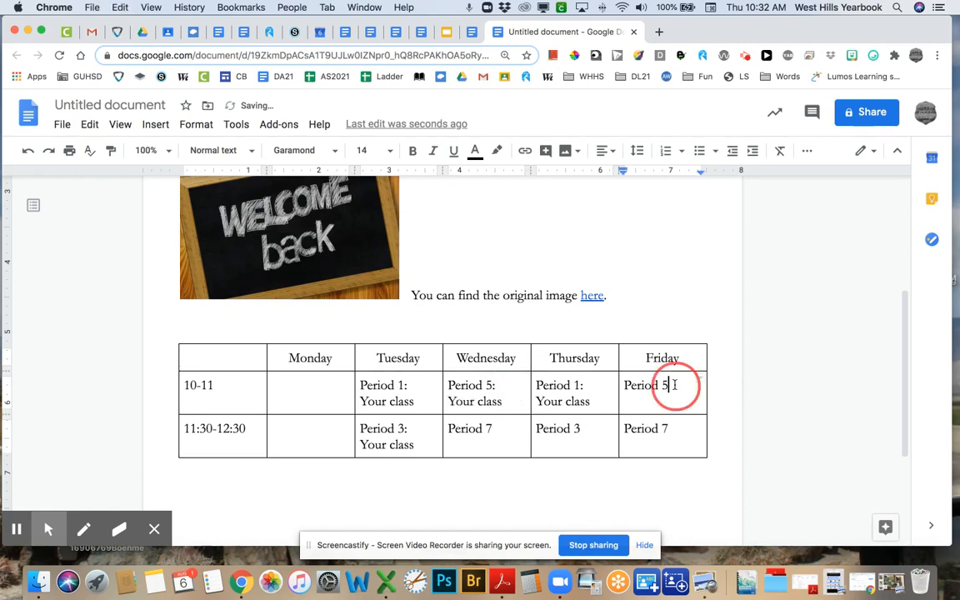
{"action": "key", "text": "super+v"}
{"action": "left_click", "coordinate": [582, 429]}
{"action": "key", "text": "super+v"}
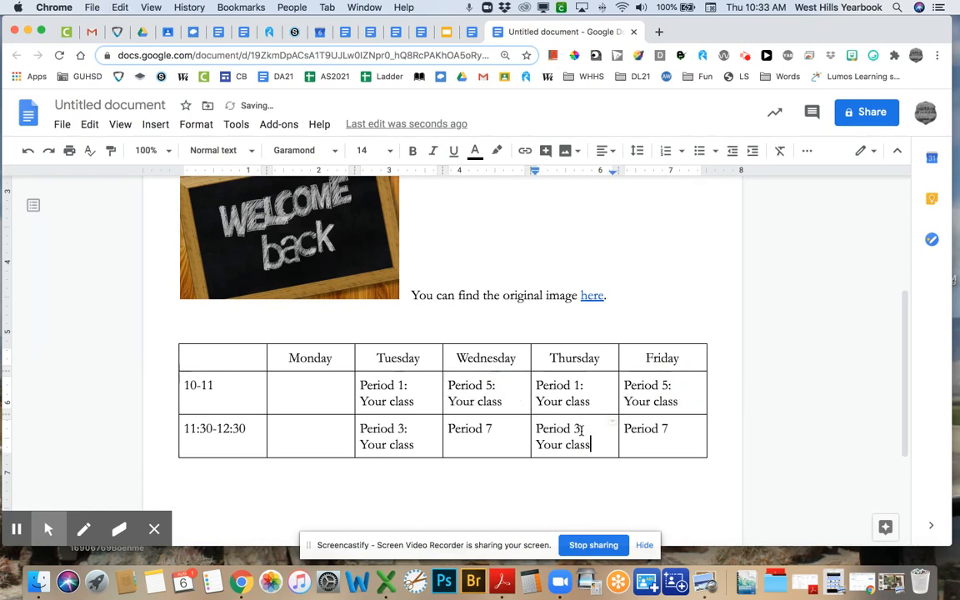
- Give both Period 7 cells a colon and a second line reading 'n/a'
{"action": "left_click", "coordinate": [495, 429]}
{"action": "key", "text": "super+v"}
{"action": "type", "text": "n/a"}
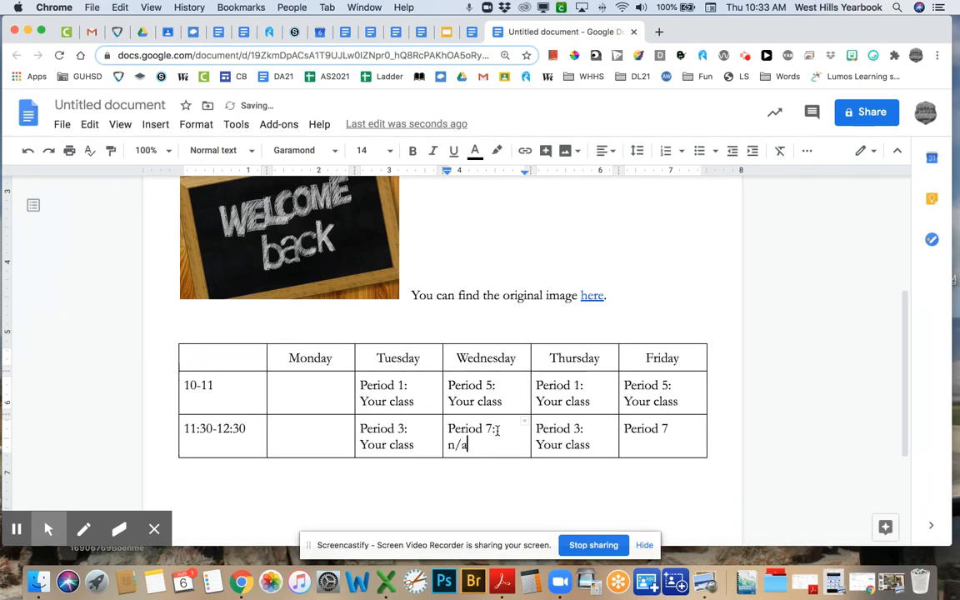
{"action": "left_click", "coordinate": [670, 428]}
{"action": "key", "text": "super+v"}
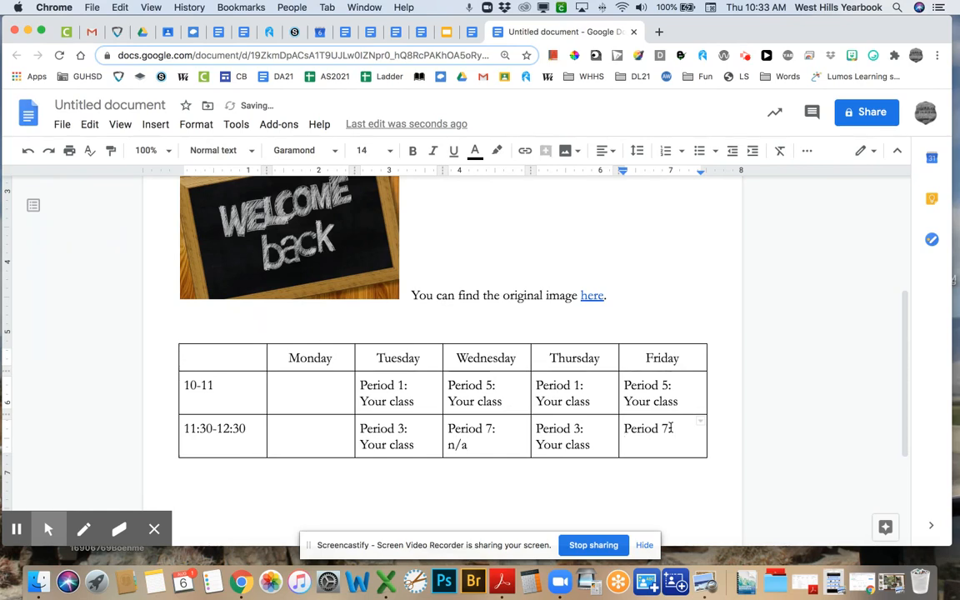
{"action": "type", "text": "n/a"}
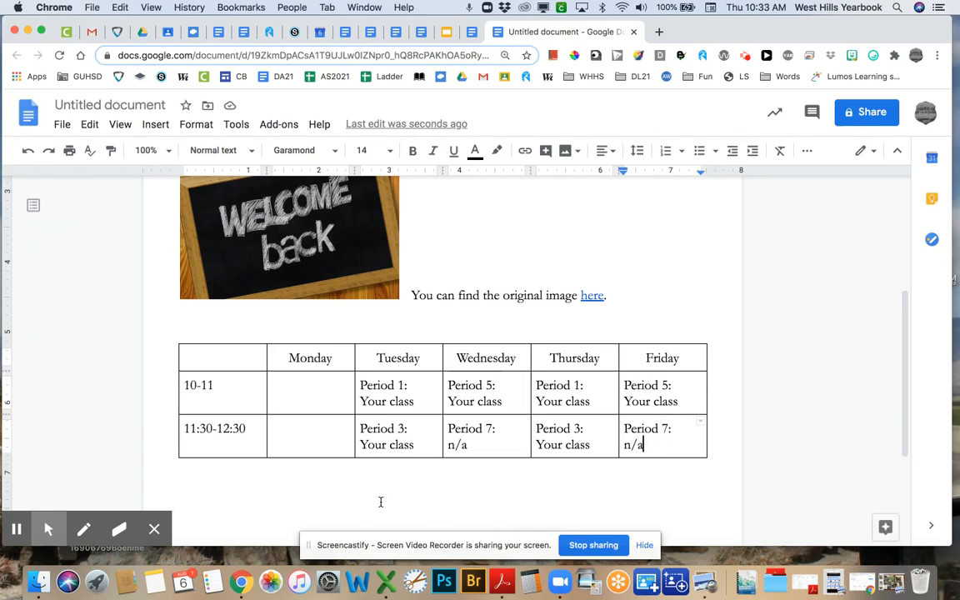
- Insert an empty row into the schedule table from the Format > Table menu
{"action": "left_click", "coordinate": [193, 127]}
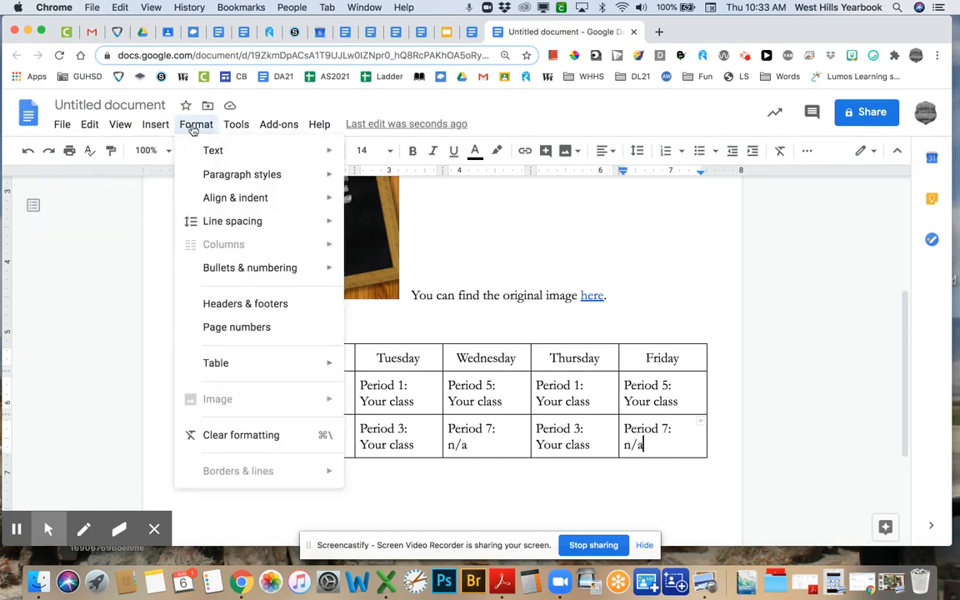
{"action": "mouse_move", "coordinate": [236, 371]}
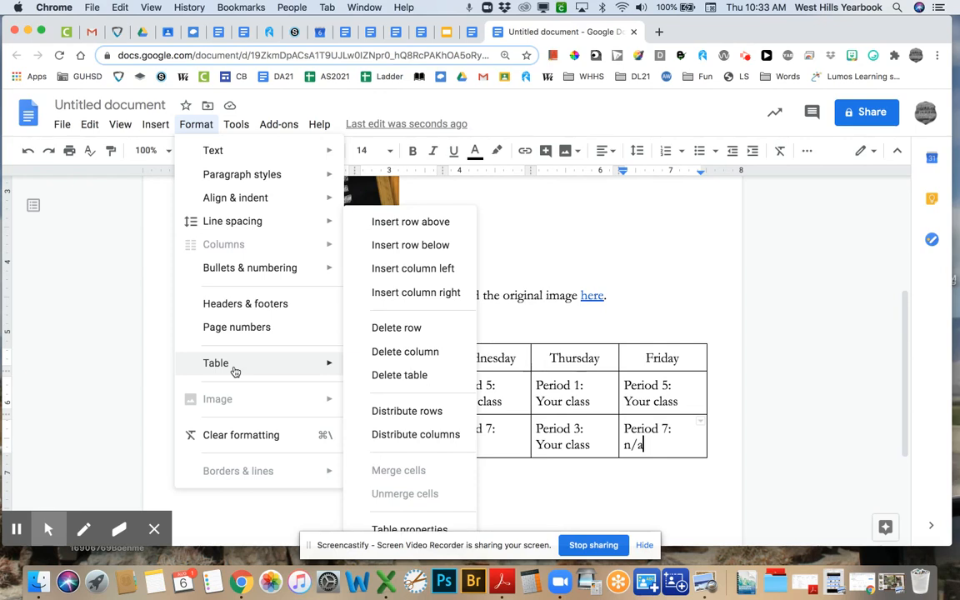
{"action": "left_click", "coordinate": [424, 223]}
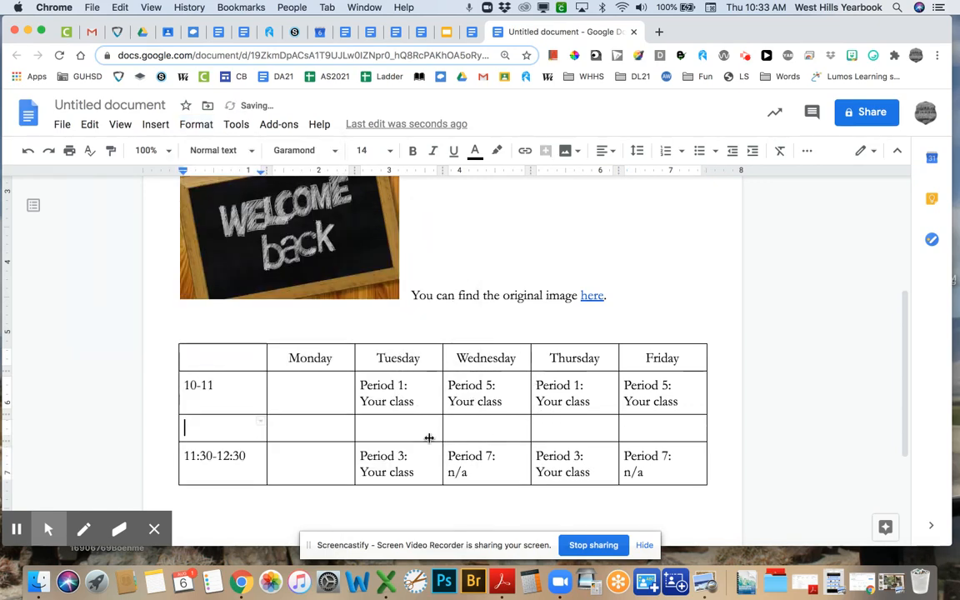
{"action": "left_click", "coordinate": [658, 477]}
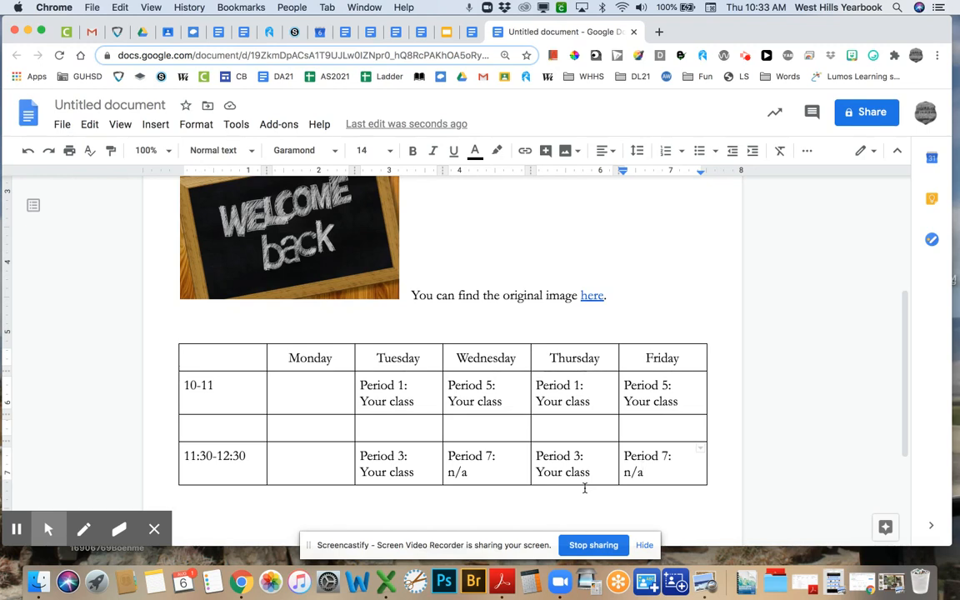
- Delete the misplaced empty row from the table
{"action": "left_click", "coordinate": [506, 428]}
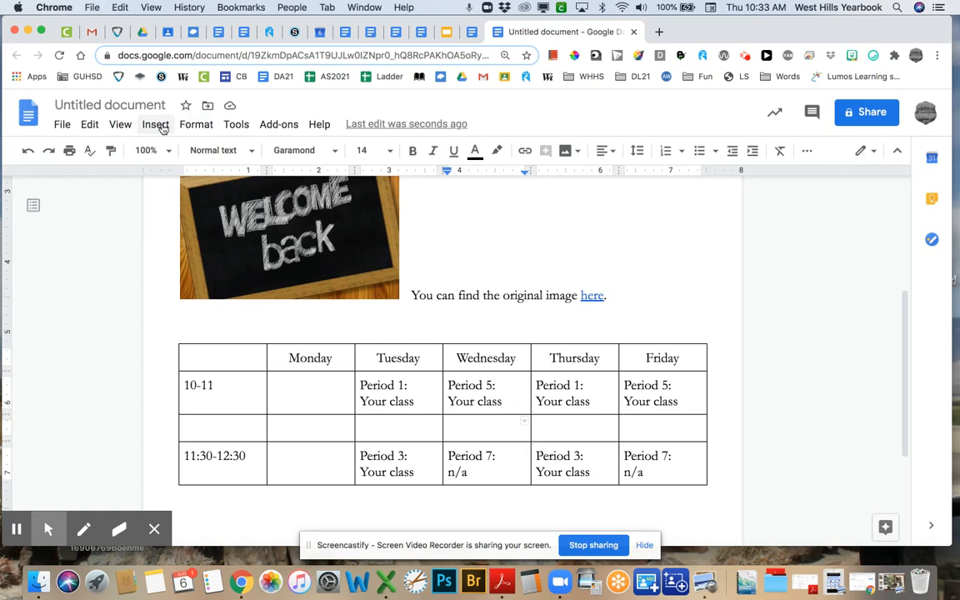
{"action": "left_click", "coordinate": [194, 124]}
{"action": "mouse_move", "coordinate": [225, 374]}
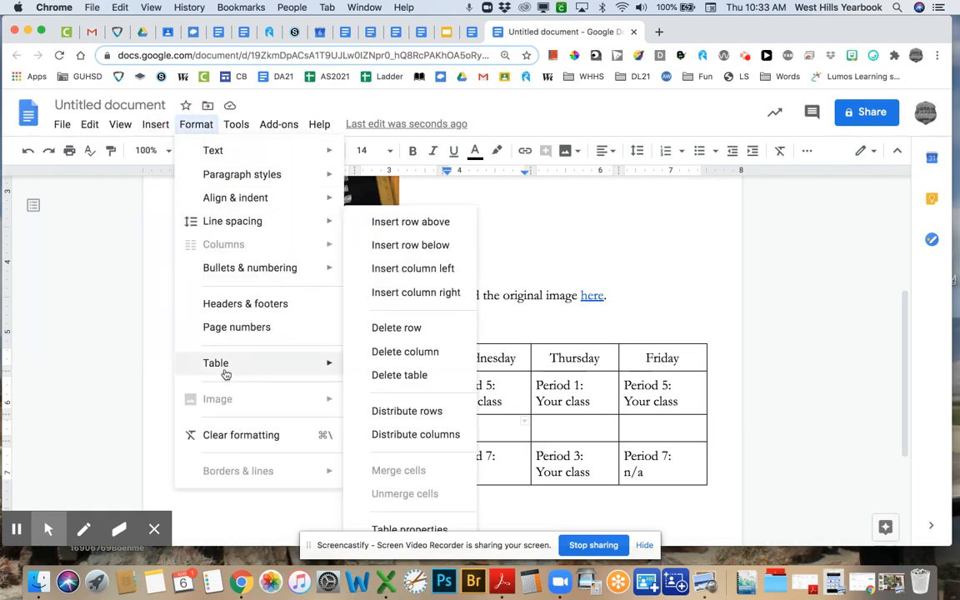
{"action": "left_click", "coordinate": [388, 327]}
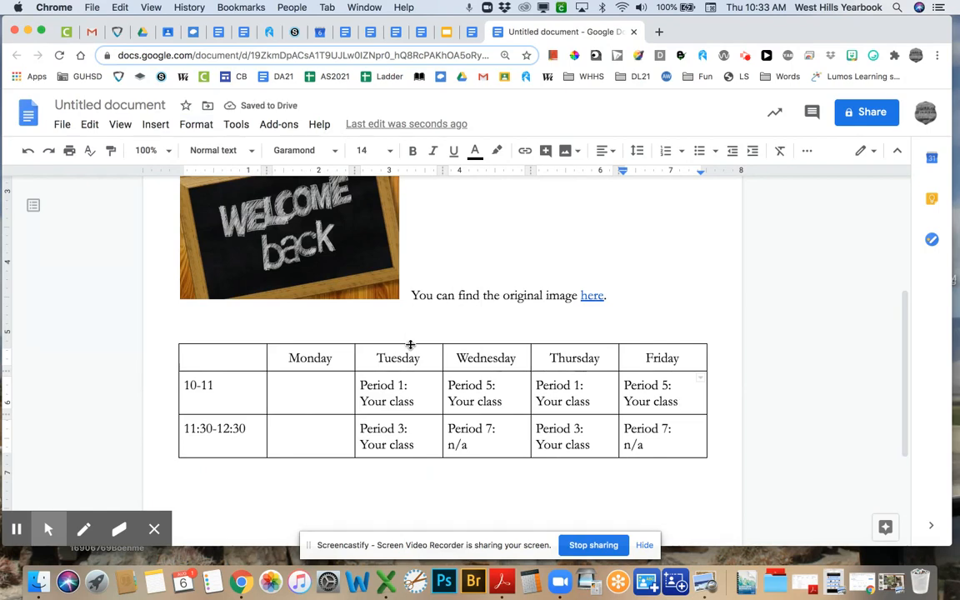
- Insert an empty row below the table's last row and place the cursor in it
{"action": "double_click", "coordinate": [662, 451]}
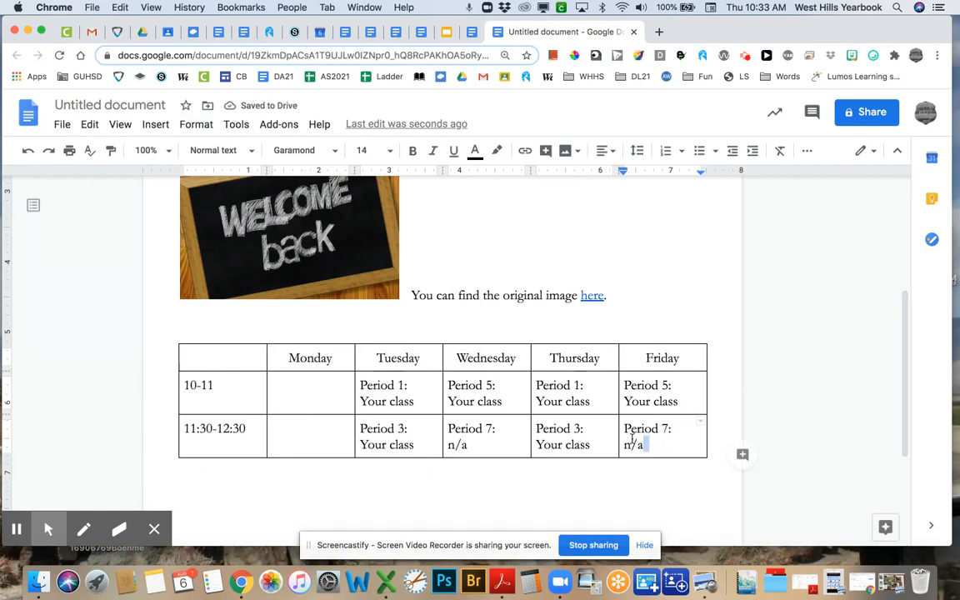
{"action": "left_click", "coordinate": [191, 126]}
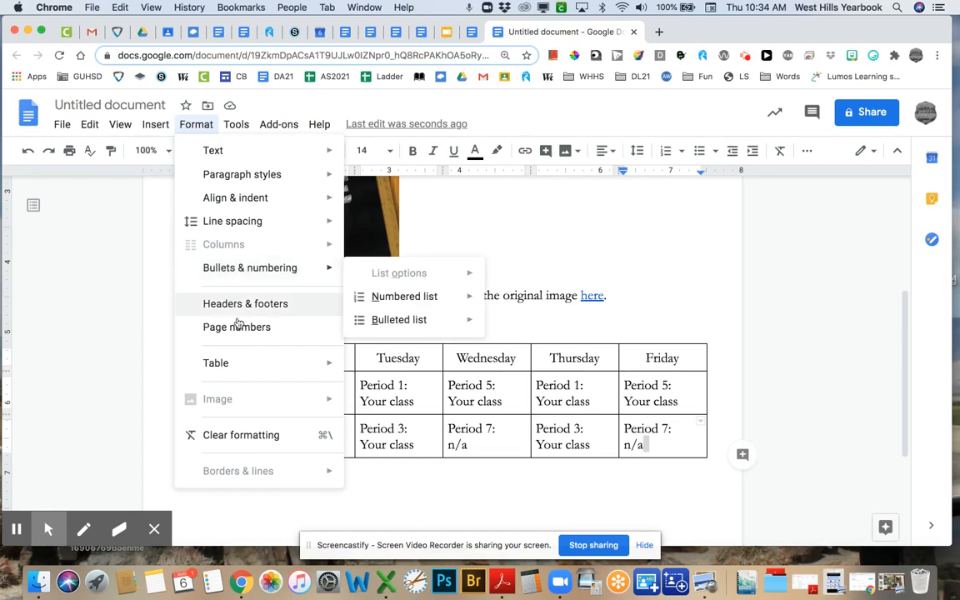
{"action": "mouse_move", "coordinate": [240, 364]}
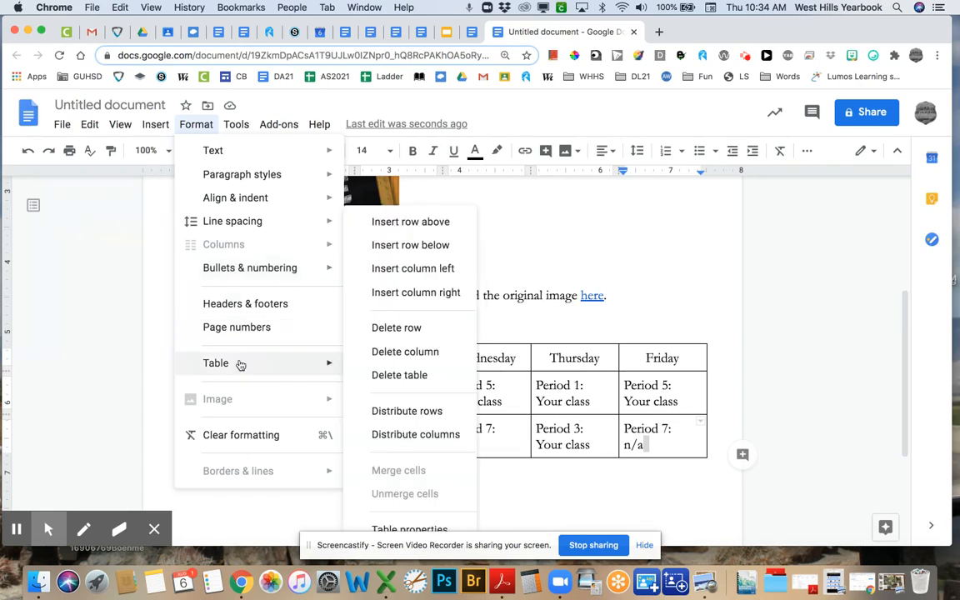
{"action": "left_click", "coordinate": [406, 250]}
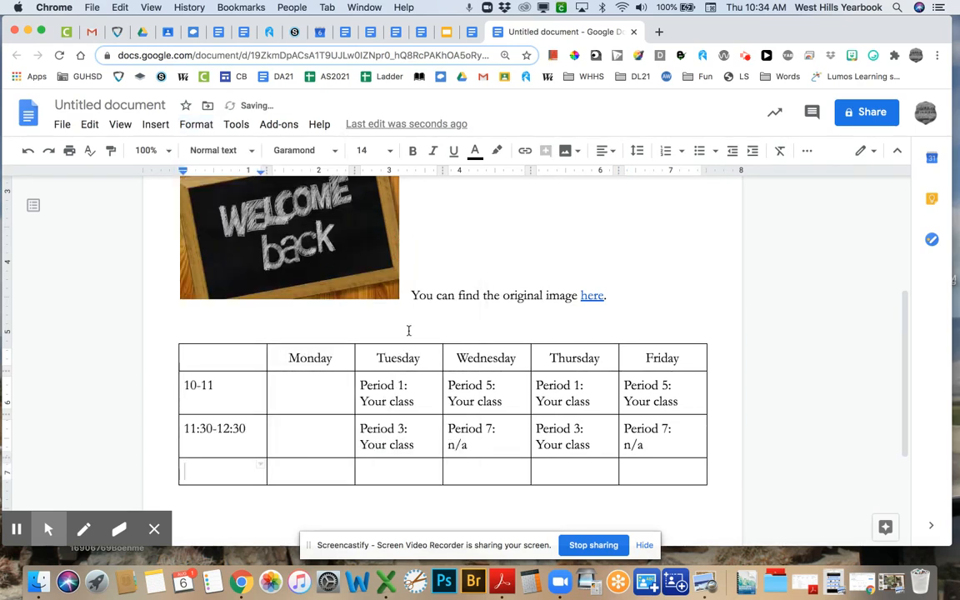
{"action": "left_click", "coordinate": [389, 471]}
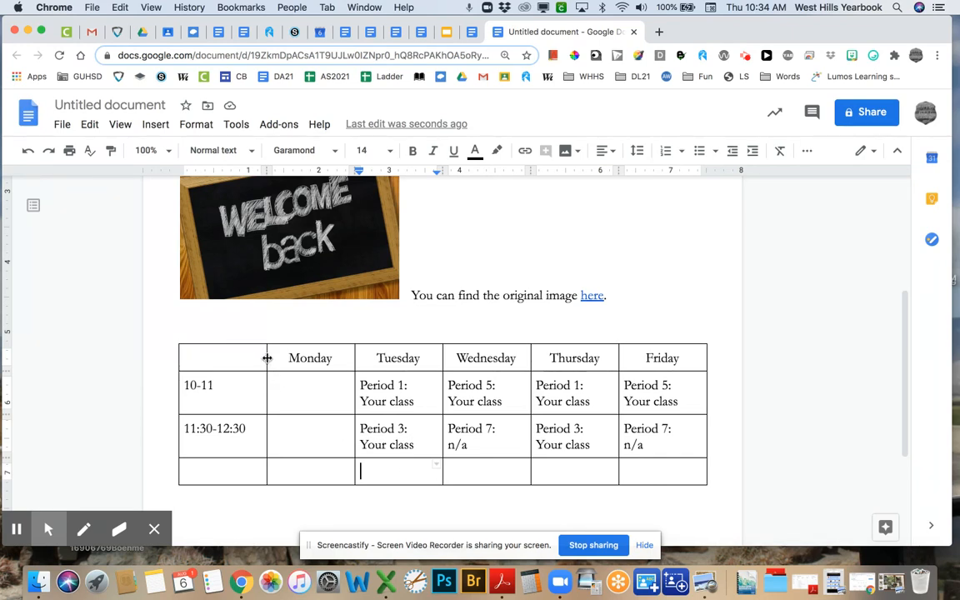
- Narrow the table's first time column, then distribute all columns to equal widths
{"action": "left_click_drag", "start_coordinate": [267, 358], "coordinate": [659, 466]}
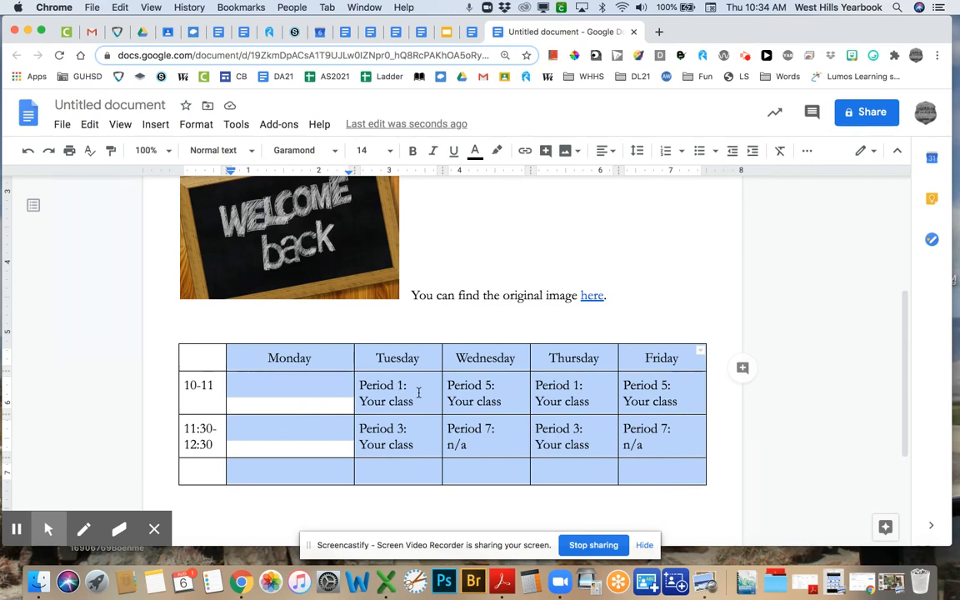
{"action": "left_click", "coordinate": [196, 125]}
{"action": "mouse_move", "coordinate": [234, 372]}
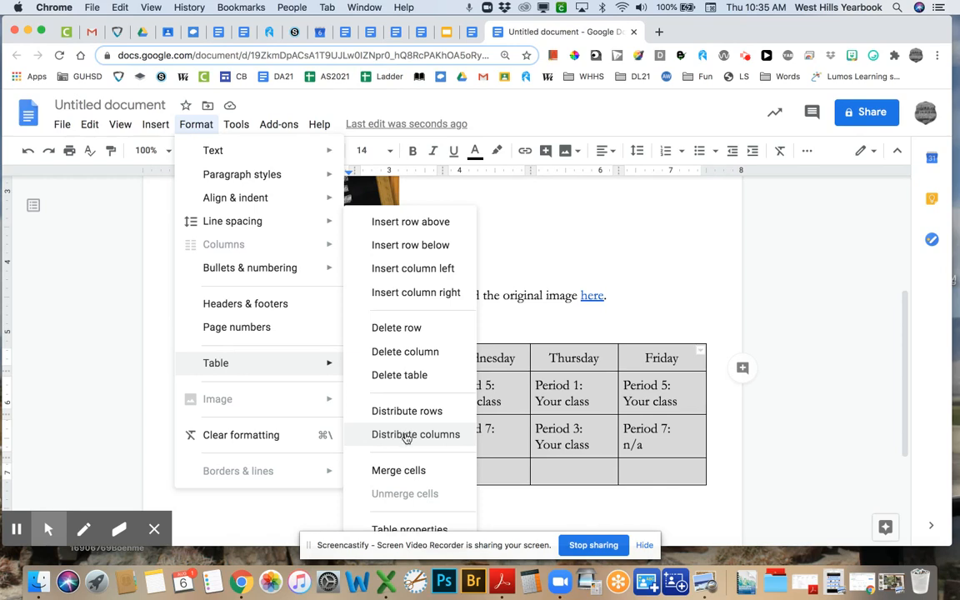
{"action": "left_click", "coordinate": [405, 435]}
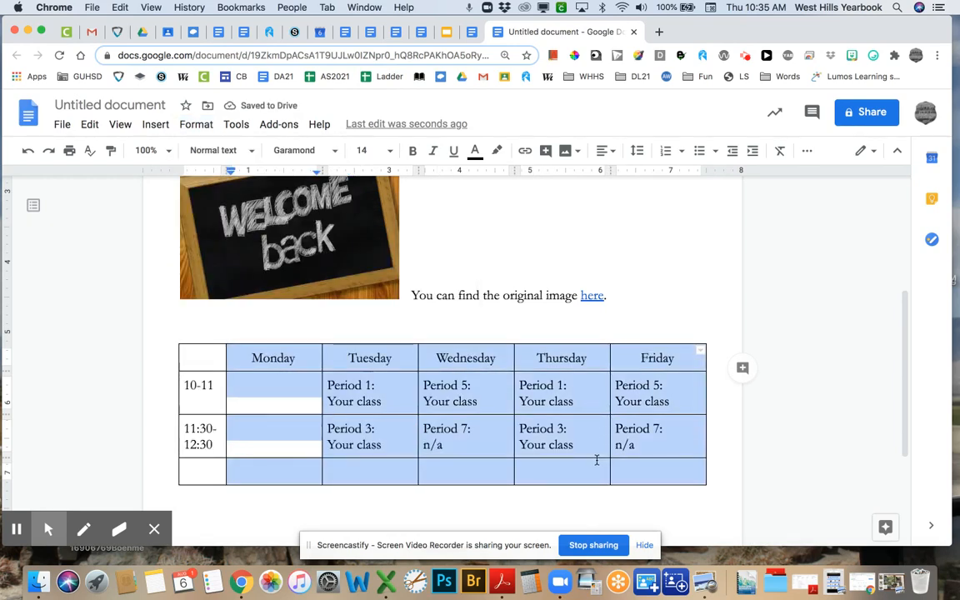
{"action": "left_click", "coordinate": [360, 399]}
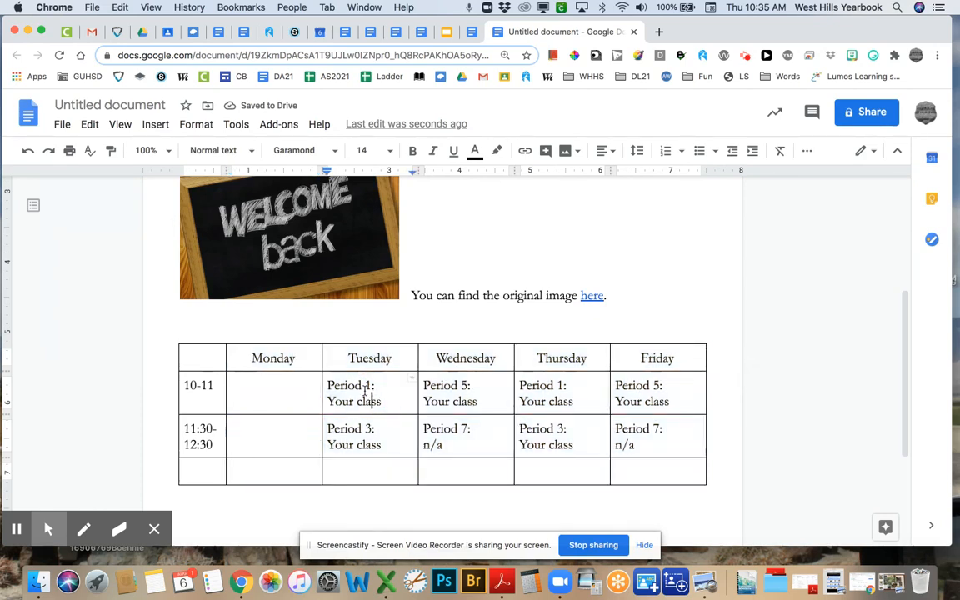
- Narrow the Monday column and give Tuesday through Friday equal widths
{"action": "left_click_drag", "start_coordinate": [322, 360], "coordinate": [645, 461]}
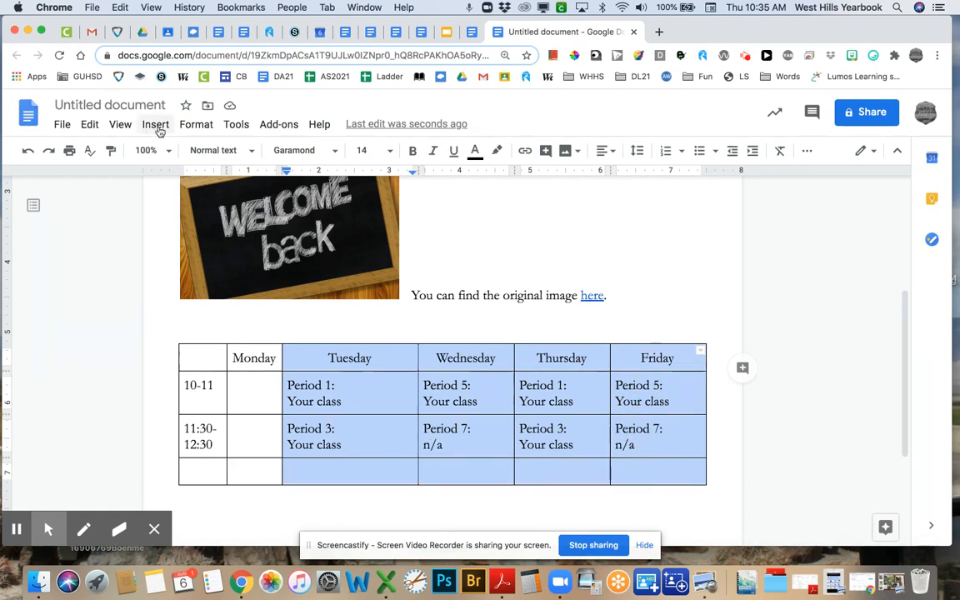
{"action": "left_click", "coordinate": [196, 125]}
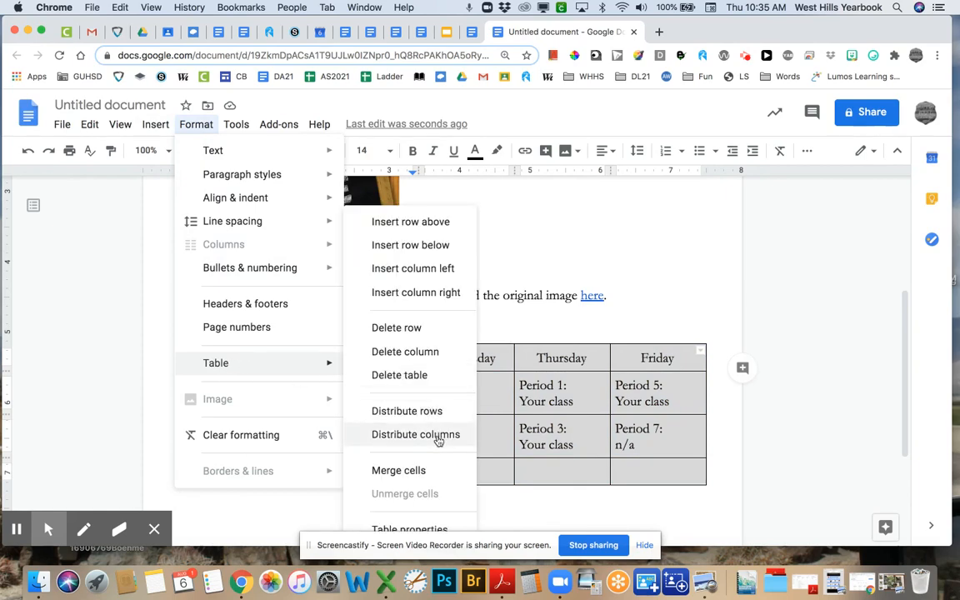
{"action": "left_click", "coordinate": [438, 441]}
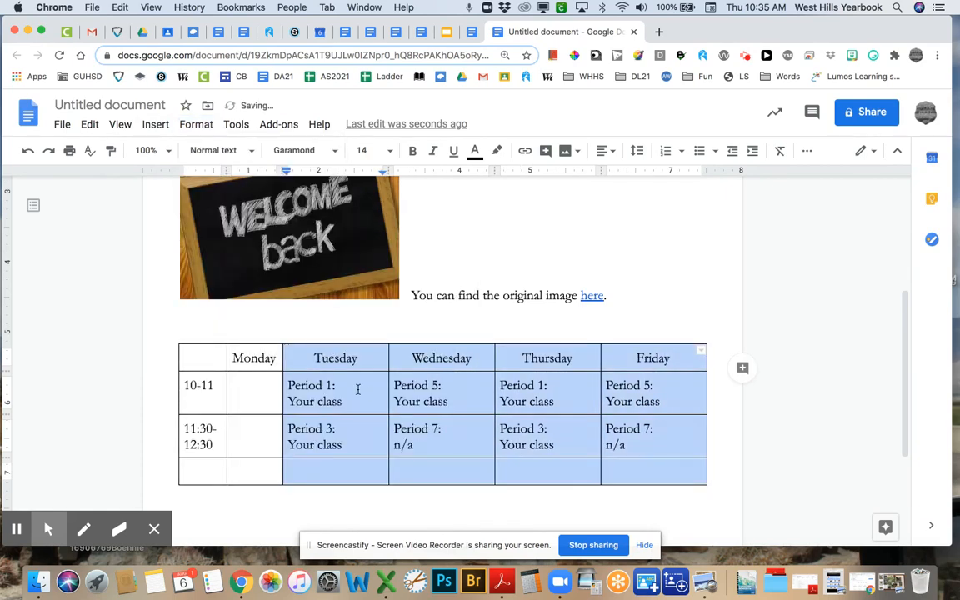
{"action": "left_click", "coordinate": [426, 375]}
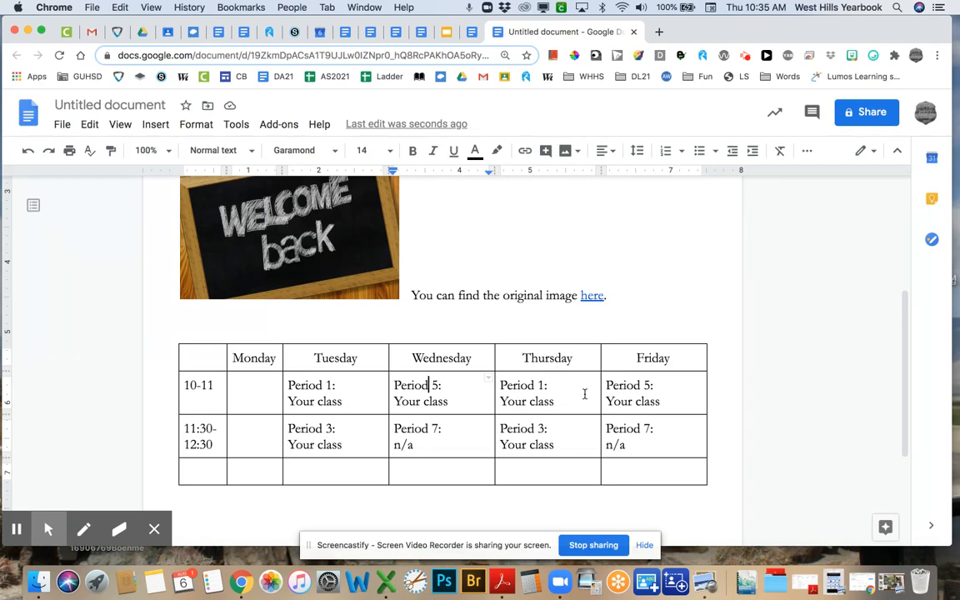
- Drag the WELCOME back image's corner inward so the caption and timetable move up beside it
{"action": "left_click", "coordinate": [554, 398]}
{"action": "scroll", "coordinate": [472, 336], "scroll_direction": "up", "scroll_amount": 4}
{"action": "left_click", "coordinate": [376, 390]}
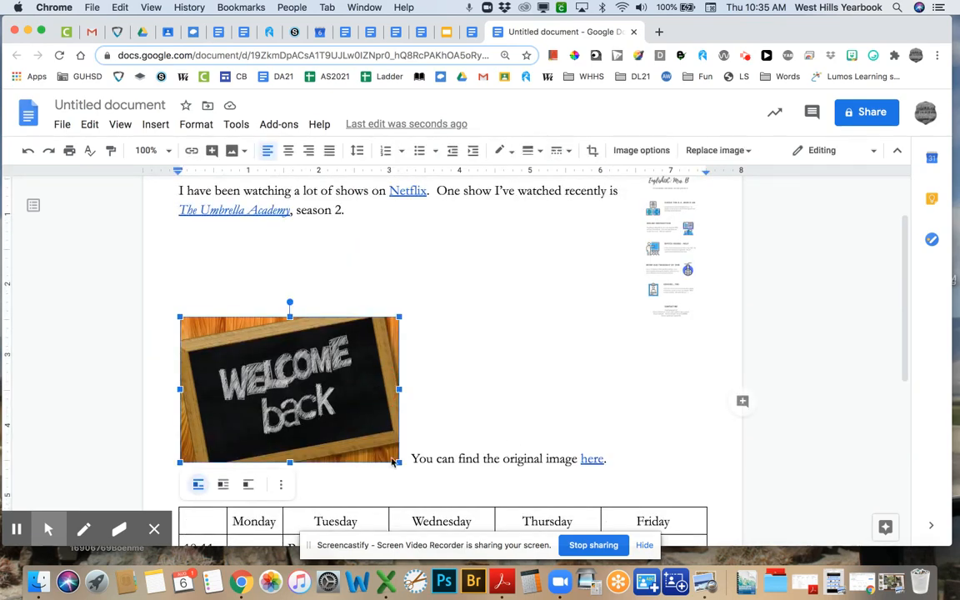
{"action": "left_click_drag", "start_coordinate": [399, 463], "coordinate": [300, 395]}
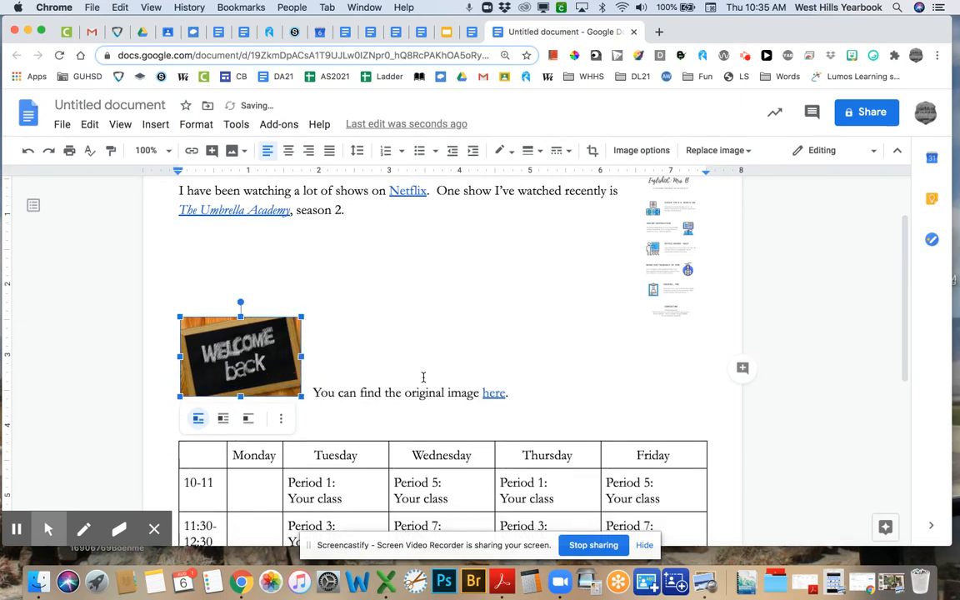
{"action": "scroll", "coordinate": [424, 378], "scroll_direction": "down", "scroll_amount": 2}
{"action": "scroll", "coordinate": [424, 378], "scroll_direction": "down", "scroll_amount": 1}
{"action": "left_click", "coordinate": [417, 360]}
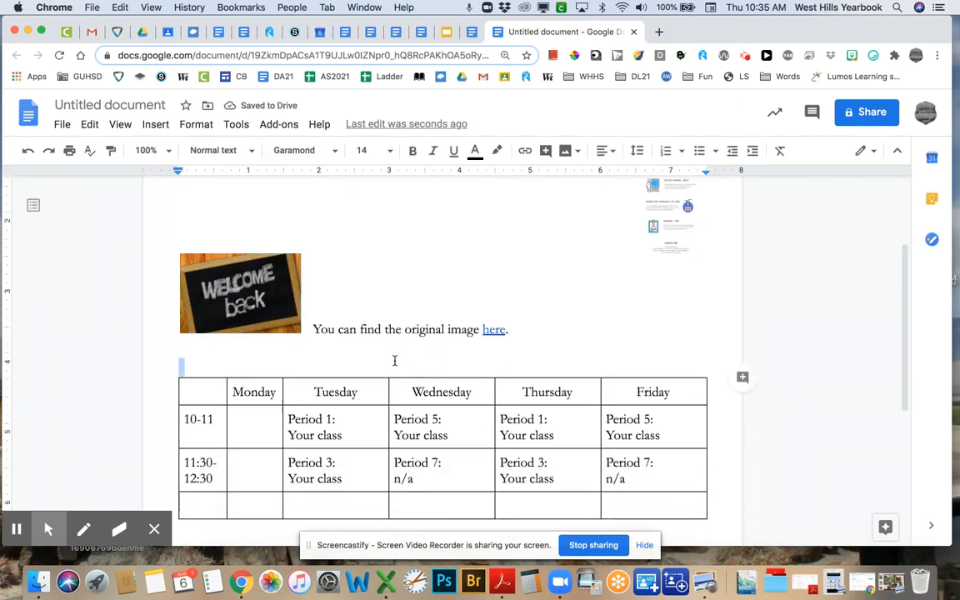
- Type 'Sample table' above the table and a left-aligned 'Sample drawing' line below it
{"action": "type", "text": "Sampl"}
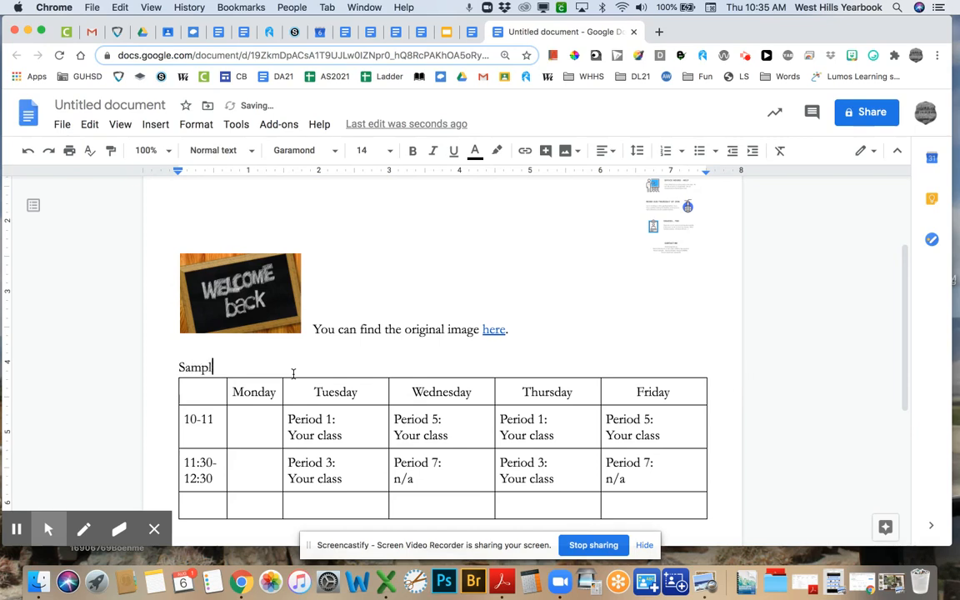
{"action": "type", "text": "e table"}
{"action": "scroll", "coordinate": [293, 372], "scroll_direction": "down", "scroll_amount": 3}
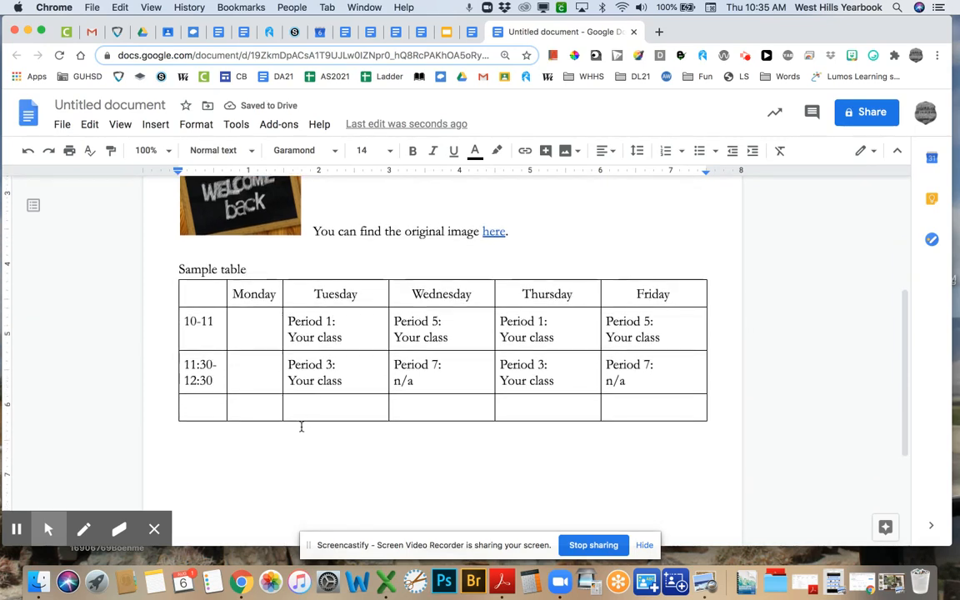
{"action": "left_click", "coordinate": [259, 440]}
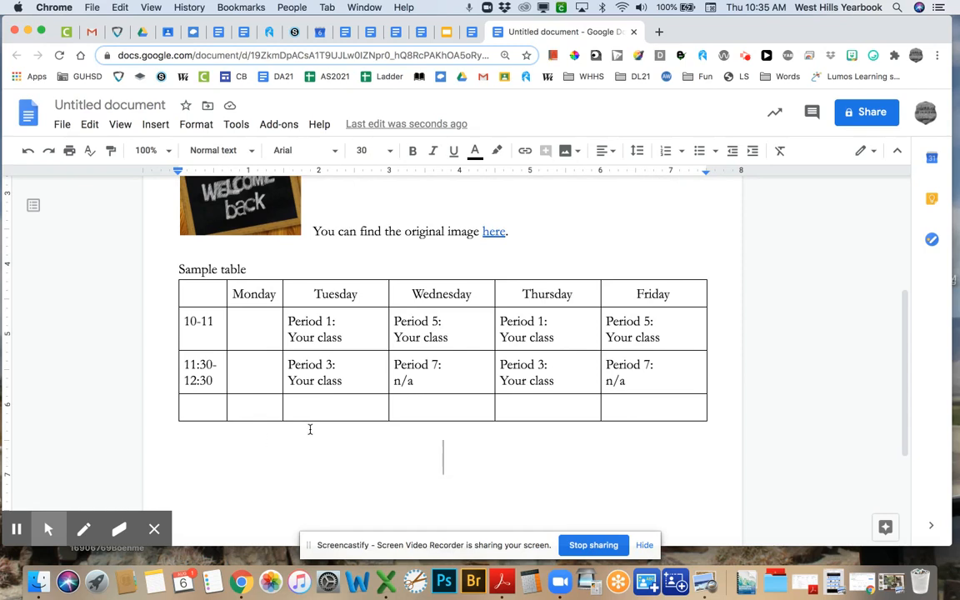
{"action": "left_click", "coordinate": [603, 152]}
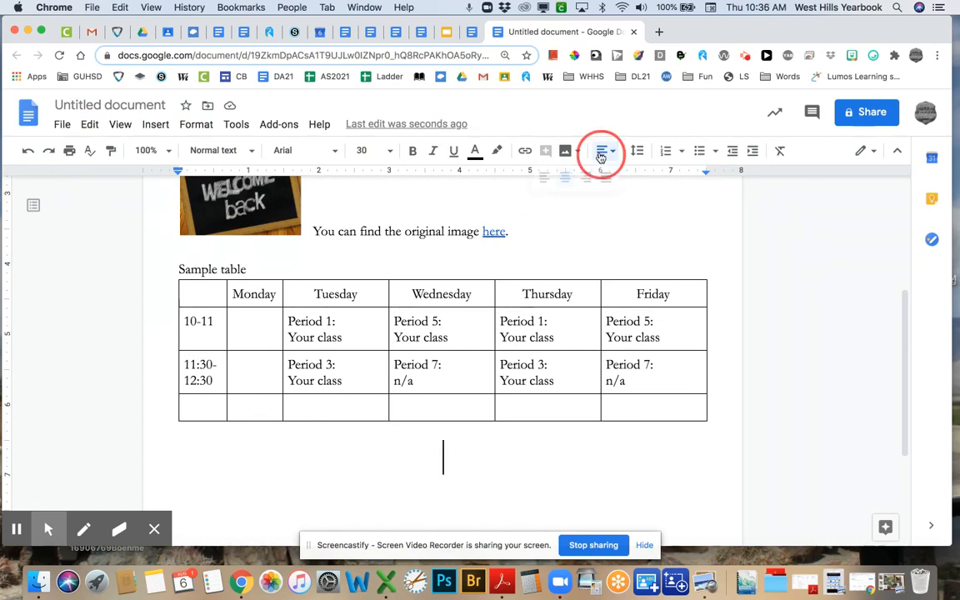
{"action": "left_click", "coordinate": [550, 176]}
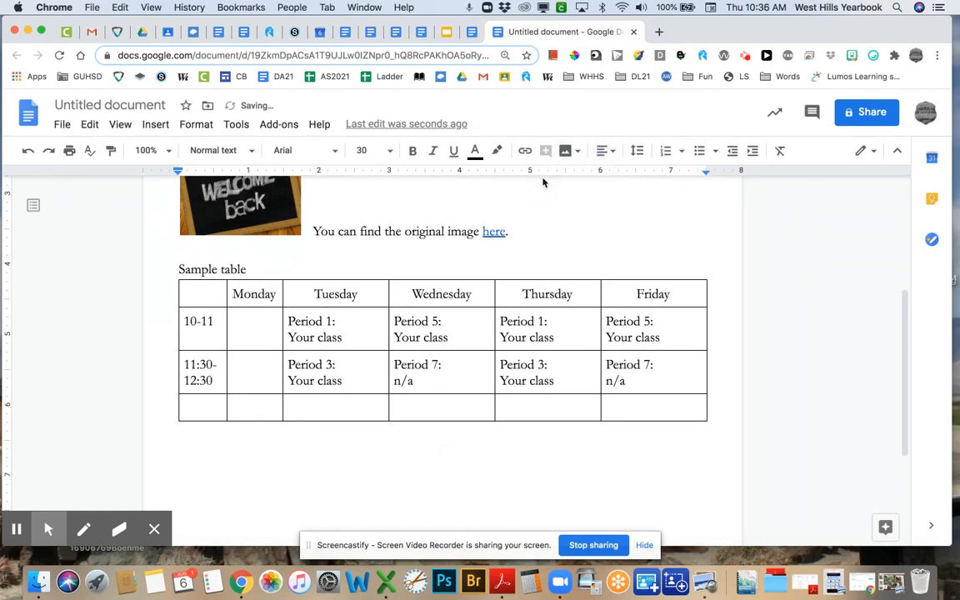
{"action": "type", "text": "Sample dra"}
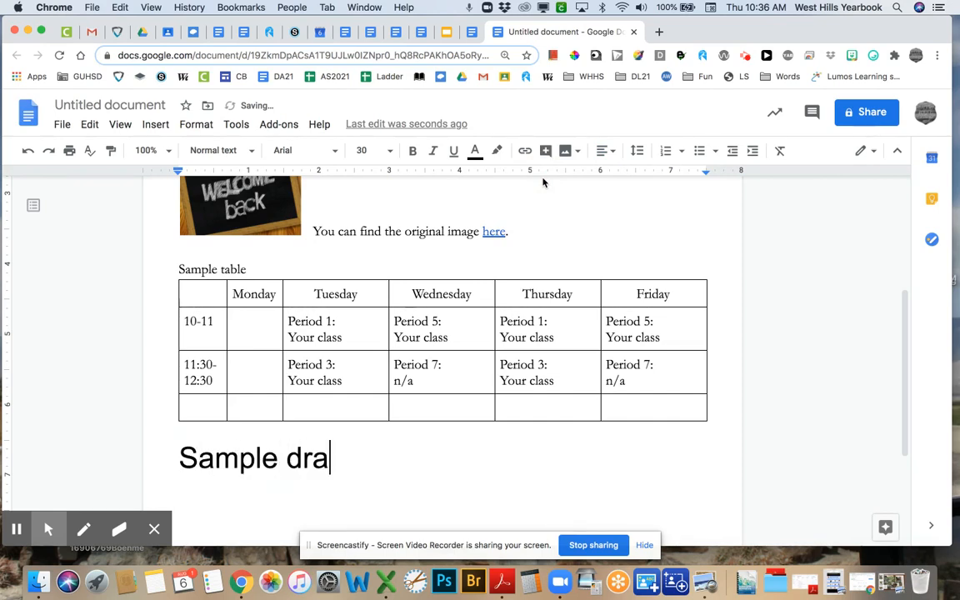
{"action": "type", "text": "wing"}
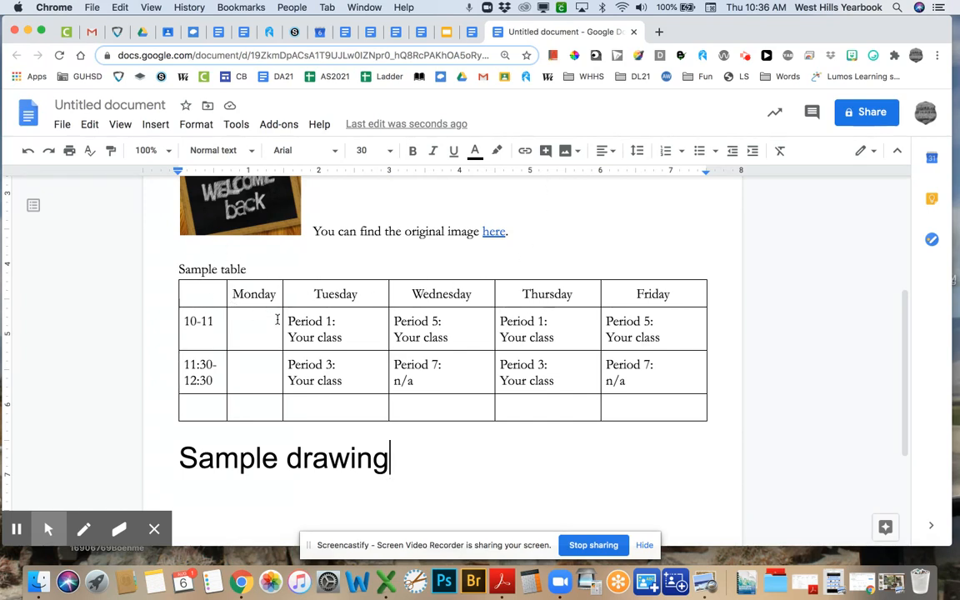
- Paint-format 'Sample drawing' from the 'Sample table' label, making it Garamond 14 normal text
{"action": "left_click_drag", "start_coordinate": [177, 268], "coordinate": [244, 265]}
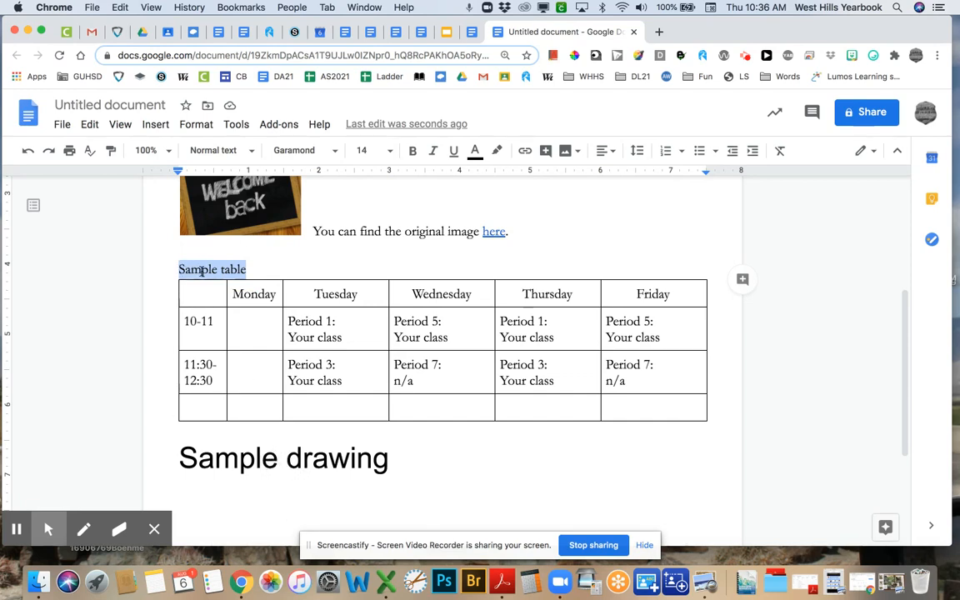
{"action": "left_click", "coordinate": [263, 269]}
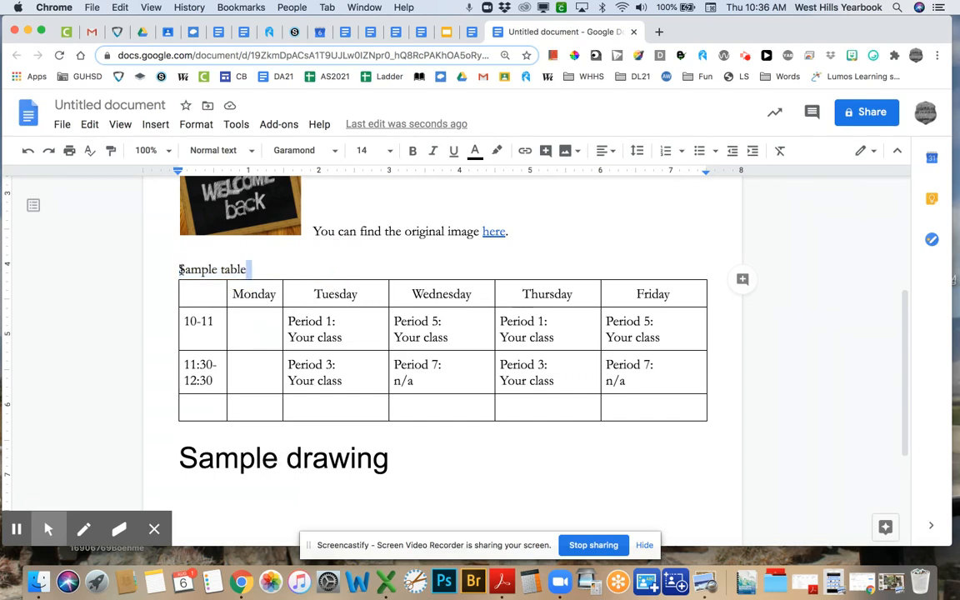
{"action": "left_click_drag", "start_coordinate": [180, 269], "coordinate": [202, 269]}
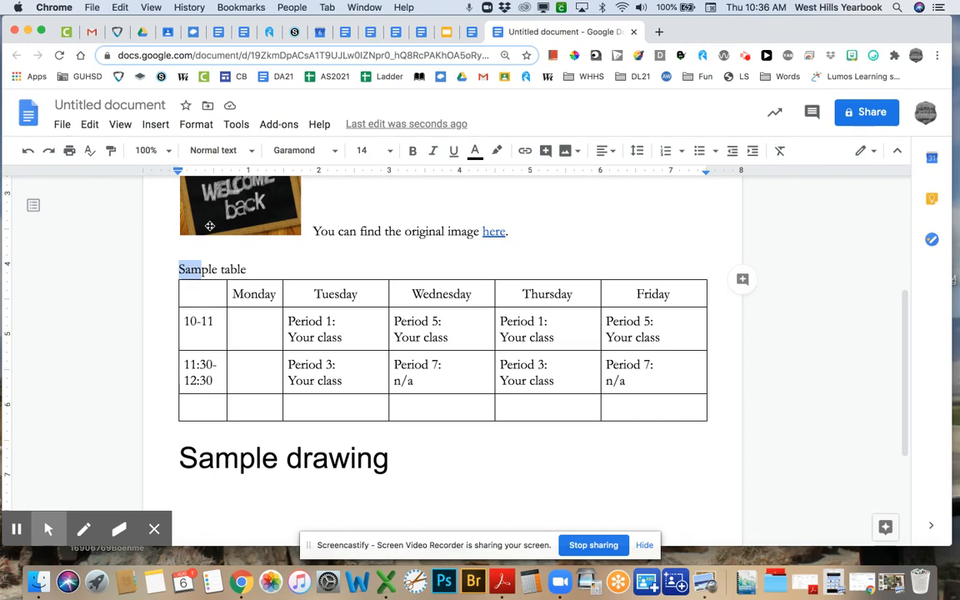
{"action": "left_click", "coordinate": [111, 154]}
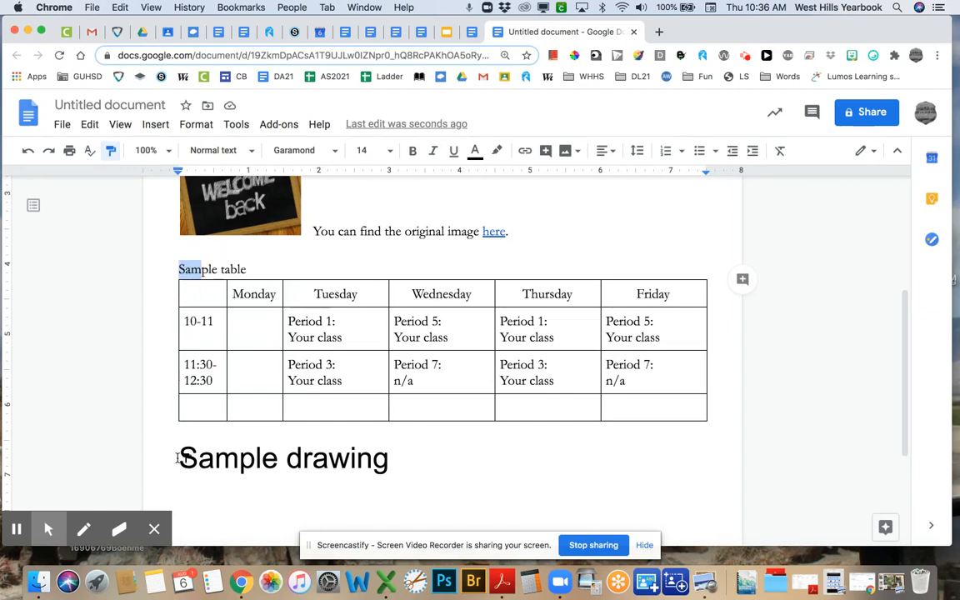
{"action": "left_click_drag", "start_coordinate": [179, 457], "coordinate": [393, 460]}
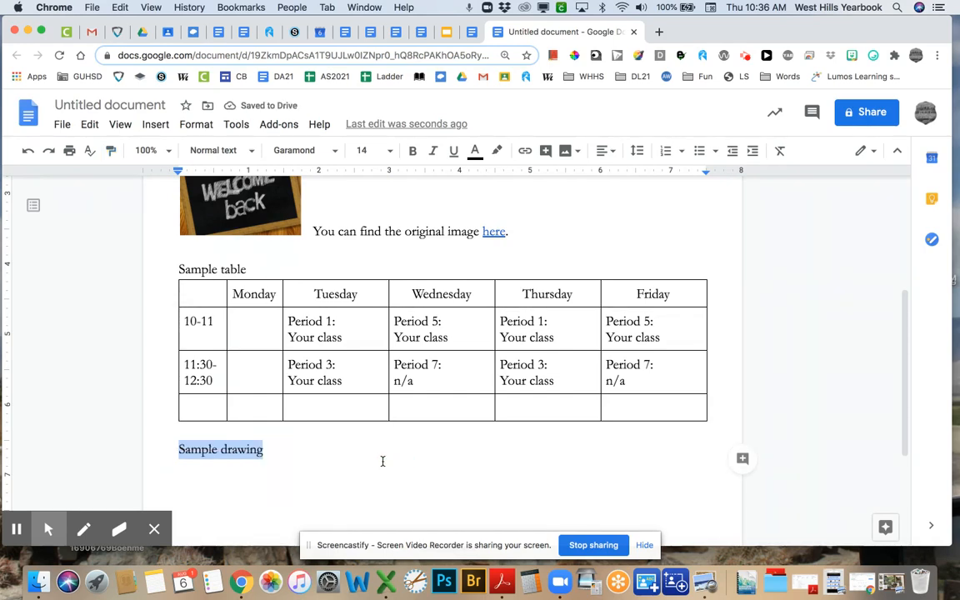
{"action": "scroll", "coordinate": [193, 271], "scroll_direction": "up", "scroll_amount": 5}
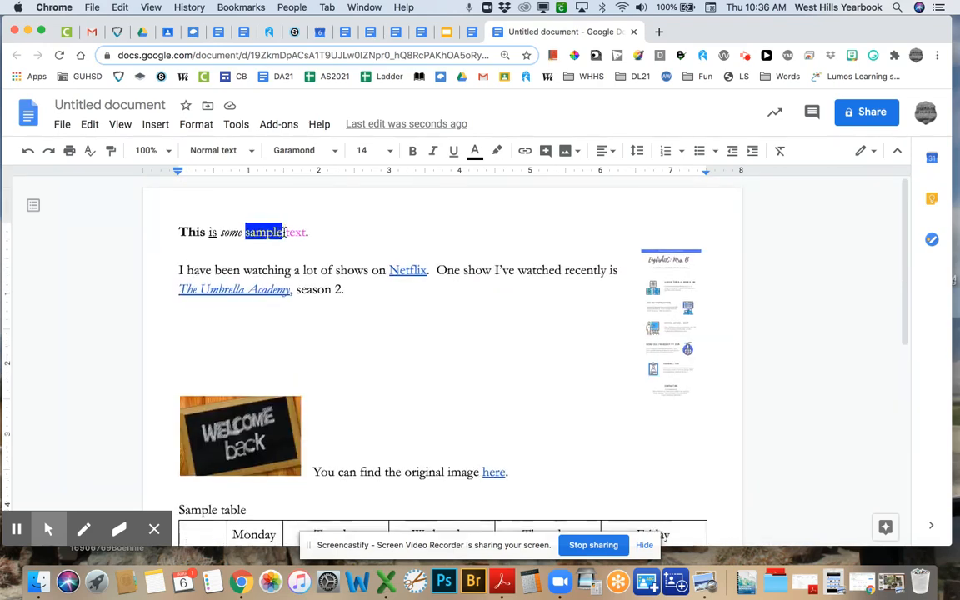
- Copy the blue highlight from the word 'sample' onto the 'Sample table' label
{"action": "left_click_drag", "start_coordinate": [245, 232], "coordinate": [272, 232]}
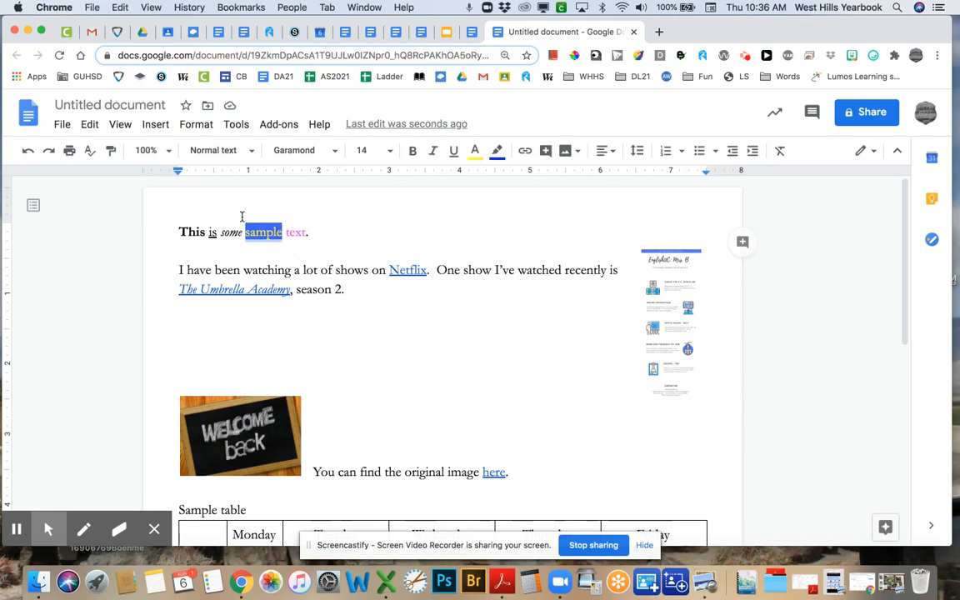
{"action": "left_click", "coordinate": [109, 151]}
{"action": "scroll", "coordinate": [173, 268], "scroll_direction": "down", "scroll_amount": 5}
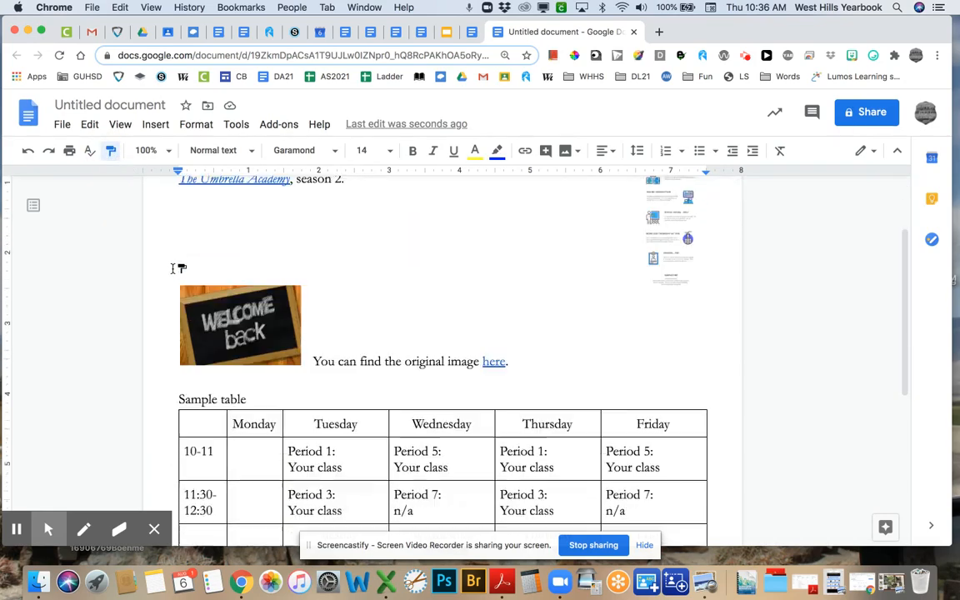
{"action": "left_click_drag", "start_coordinate": [179, 320], "coordinate": [248, 320]}
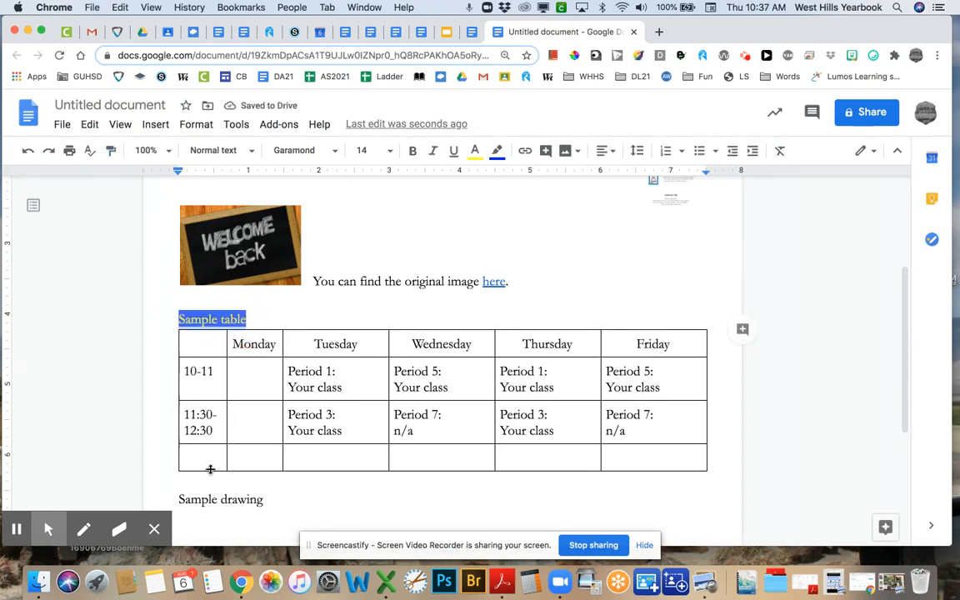
- Apply the same blue highlight from 'Sample table' onto the 'Sample drawing' heading
{"action": "left_click_drag", "start_coordinate": [180, 499], "coordinate": [263, 498]}
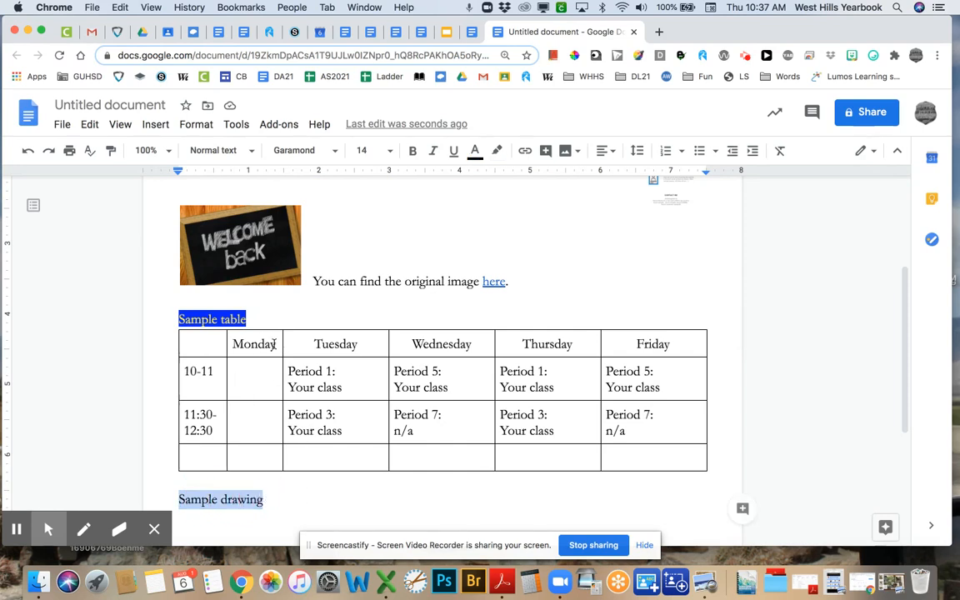
{"action": "left_click_drag", "start_coordinate": [245, 319], "coordinate": [222, 319]}
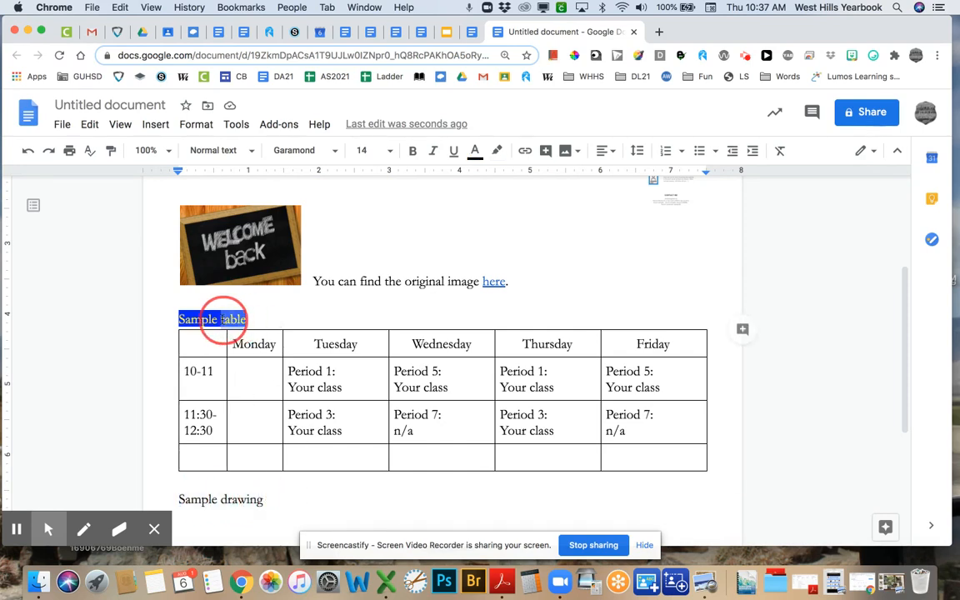
{"action": "left_click", "coordinate": [110, 153]}
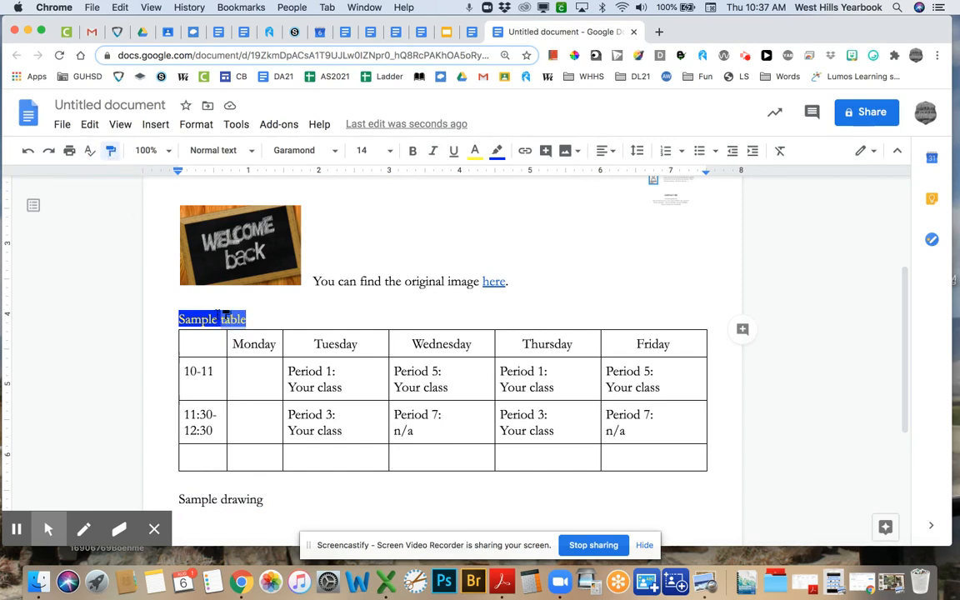
{"action": "scroll", "coordinate": [223, 314], "scroll_direction": "down", "scroll_amount": 2}
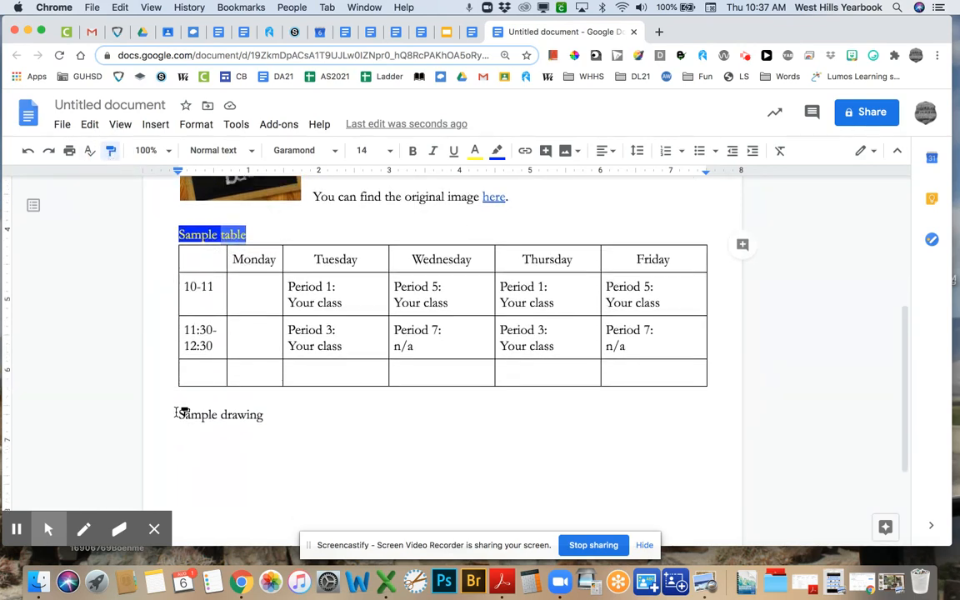
{"action": "left_click_drag", "start_coordinate": [177, 414], "coordinate": [261, 416]}
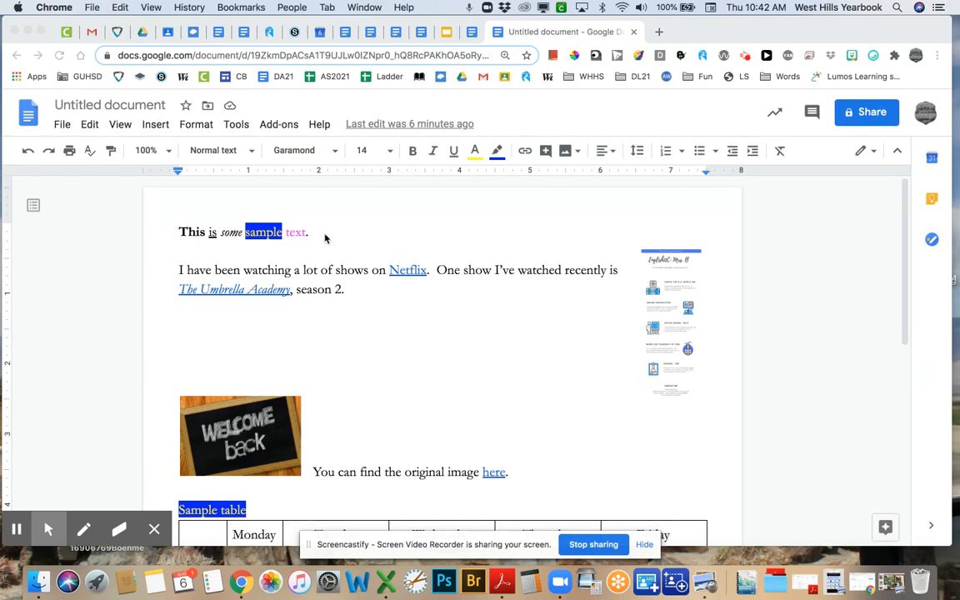
- Retitle the document 'BootcampPractice-' followed by the student's last and first name
{"action": "left_click", "coordinate": [103, 109]}
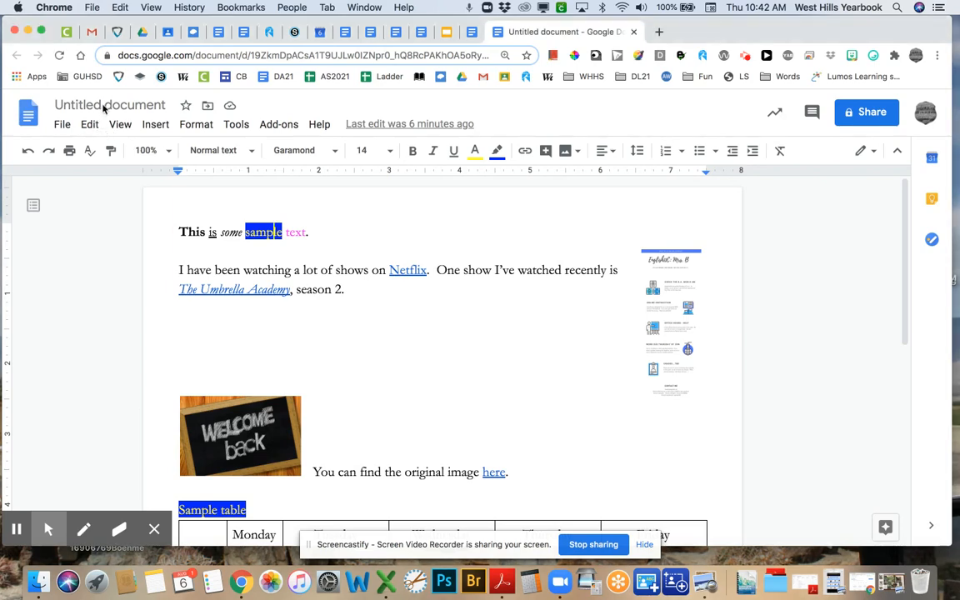
{"action": "left_click", "coordinate": [103, 106]}
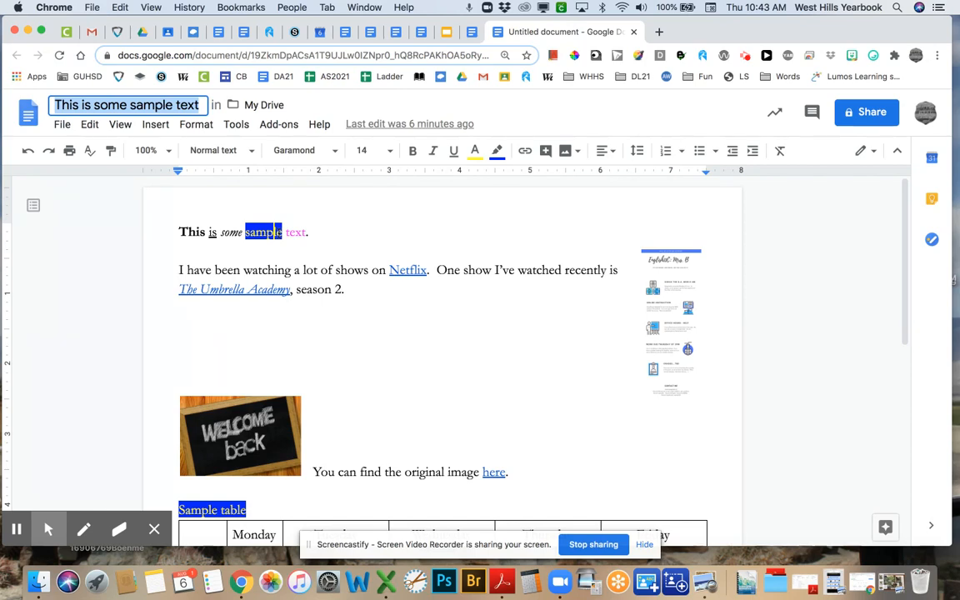
{"action": "type", "text": "B"}
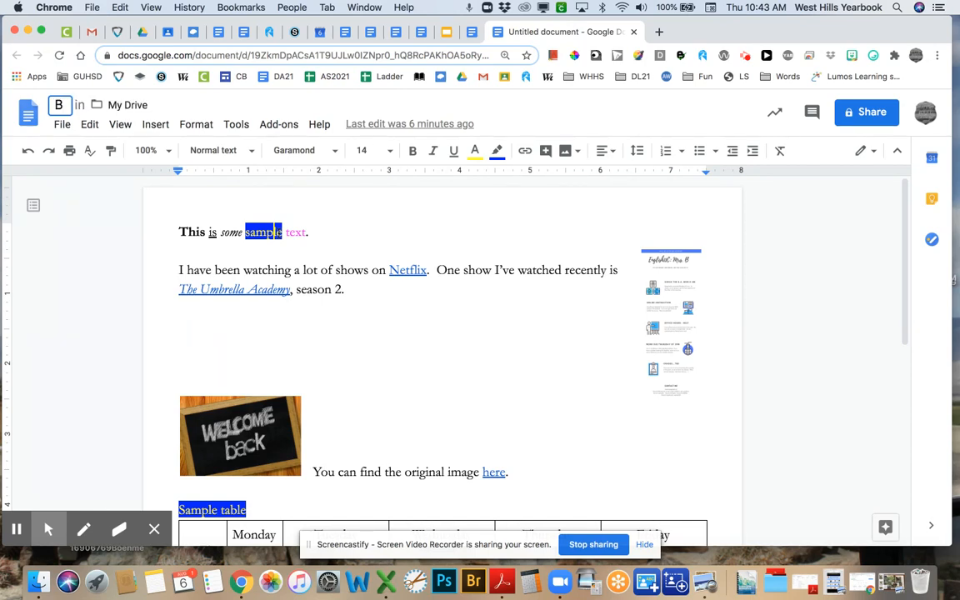
{"action": "type", "text": "ootc"}
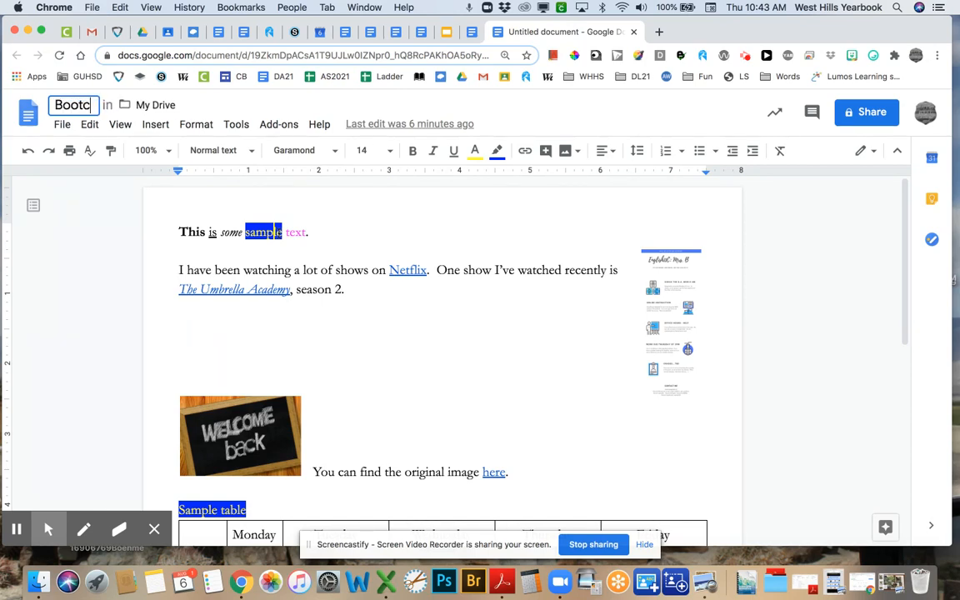
{"action": "type", "text": "ampPractice"}
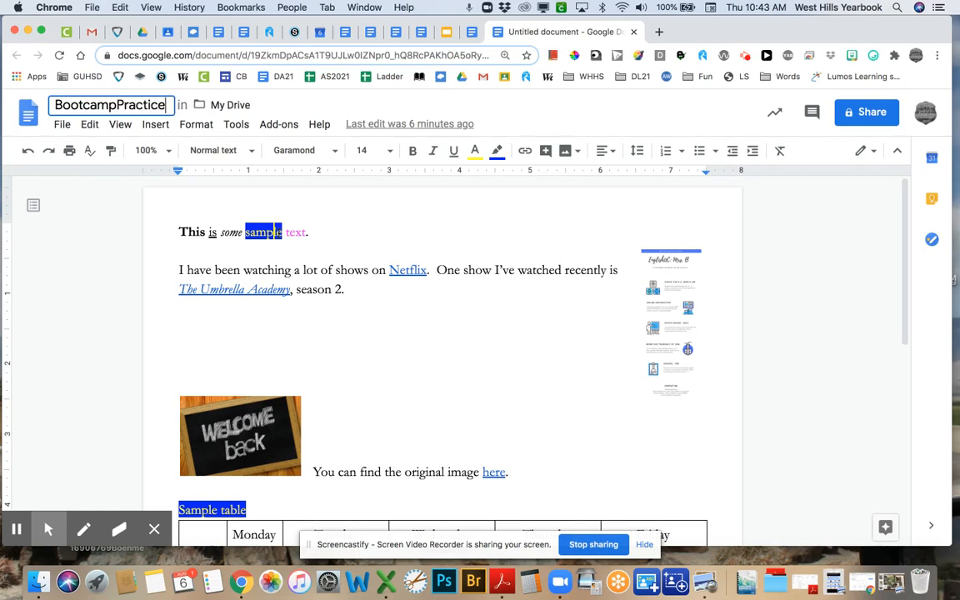
{"action": "type", "text": "-"}
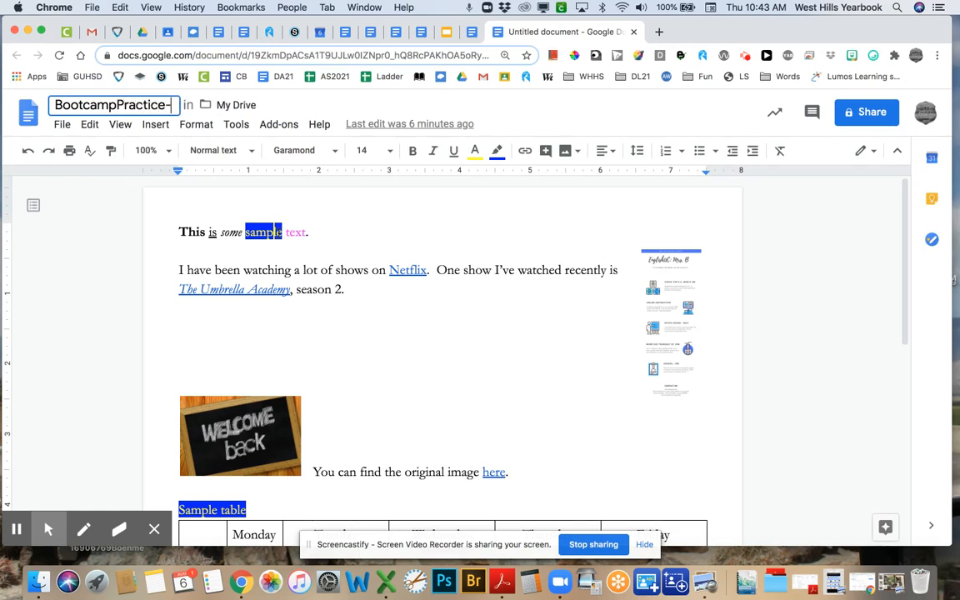
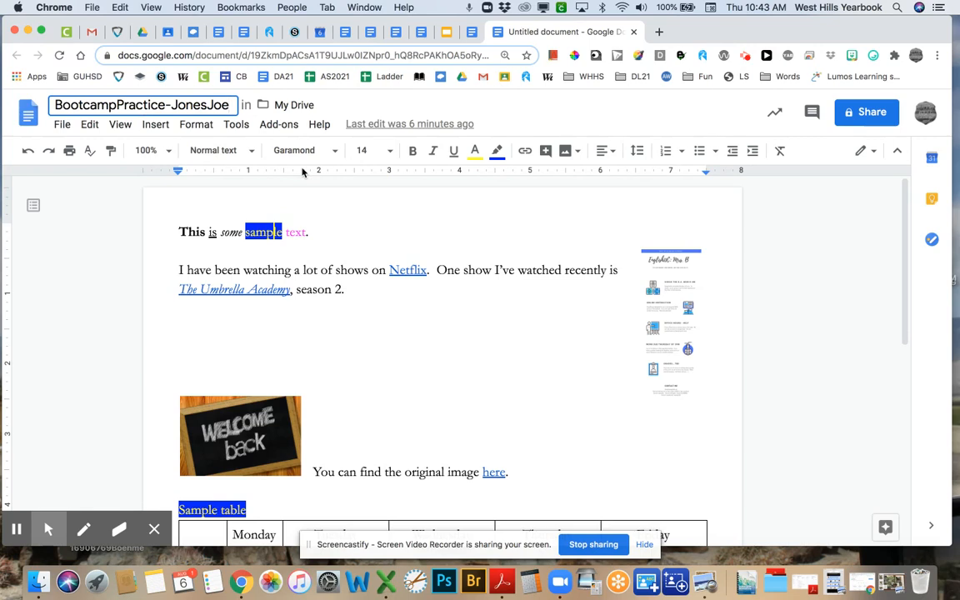
{"action": "left_click", "coordinate": [354, 238]}
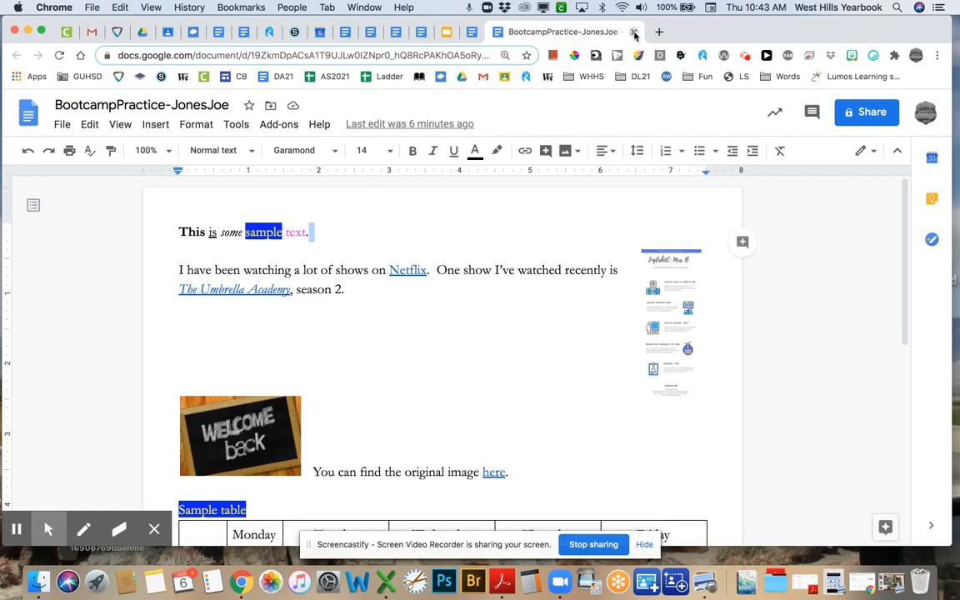
- Close the renamed document and switch to Google Drive, dismissing the sharing settings
{"action": "left_click", "coordinate": [633, 32]}
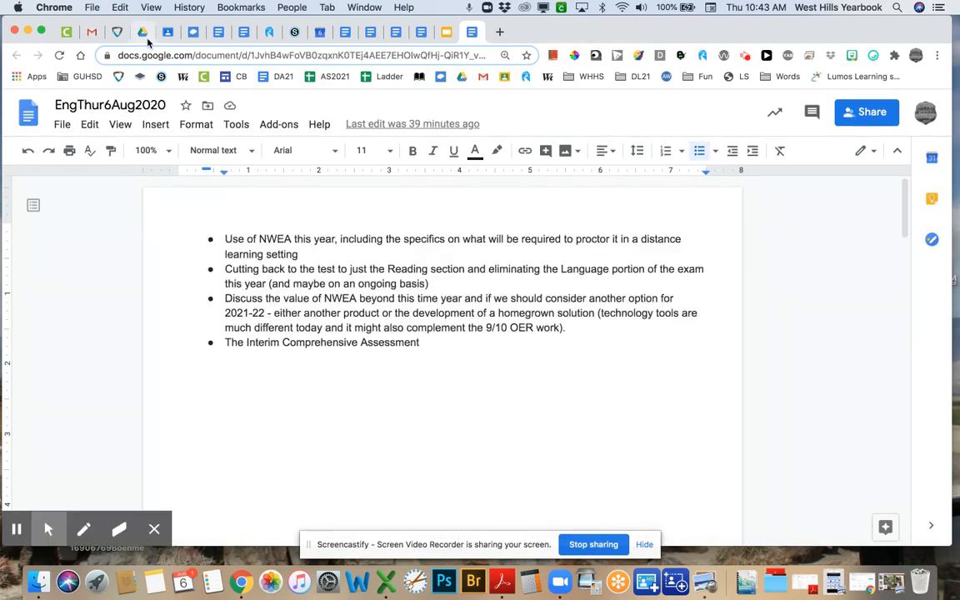
{"action": "left_click", "coordinate": [138, 32]}
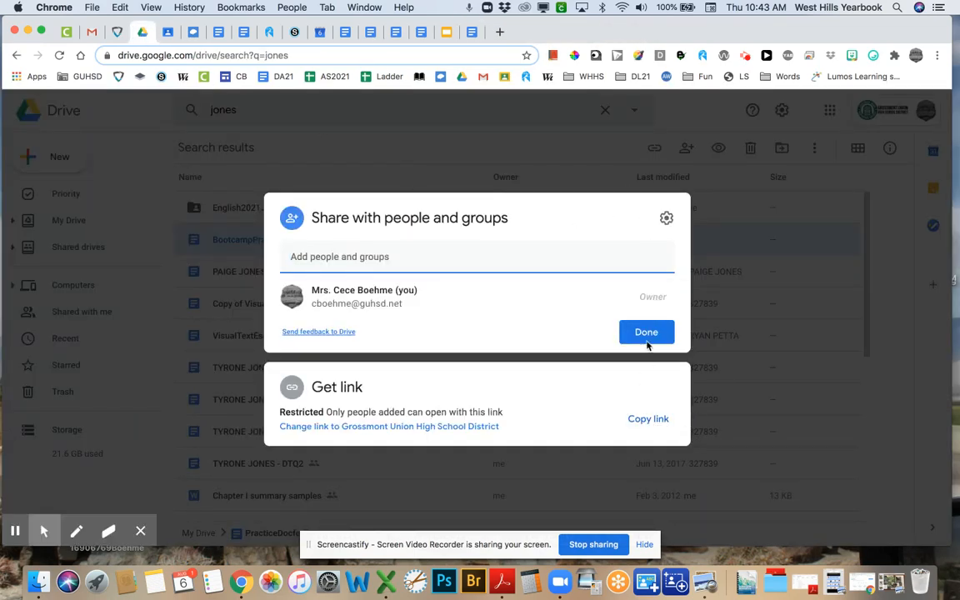
{"action": "left_click", "coordinate": [646, 340]}
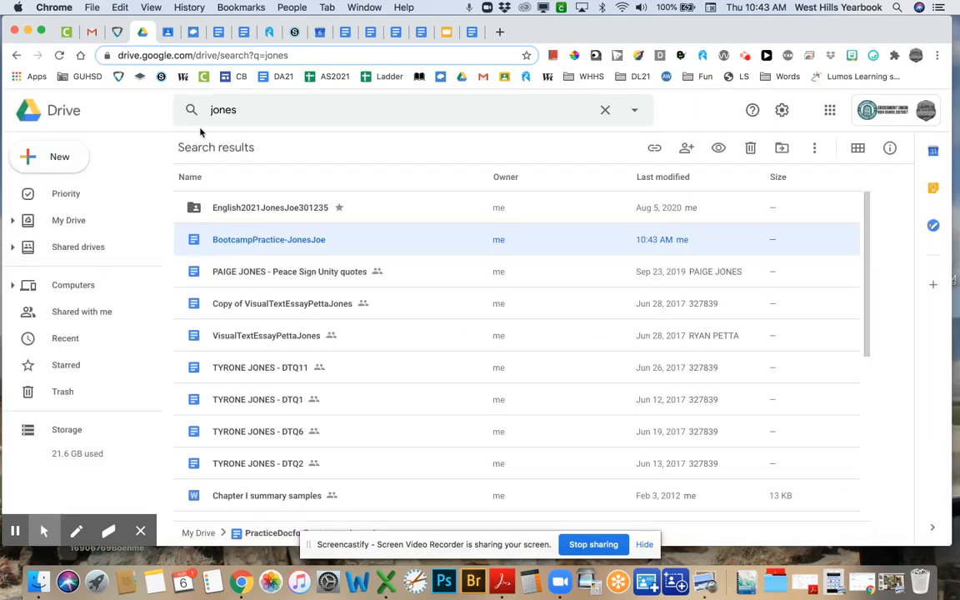
- Clear the earlier Drive search term and return to My Drive
{"action": "double_click", "coordinate": [236, 109]}
{"action": "key", "text": "BackSpace"}
{"action": "left_click", "coordinate": [207, 113]}
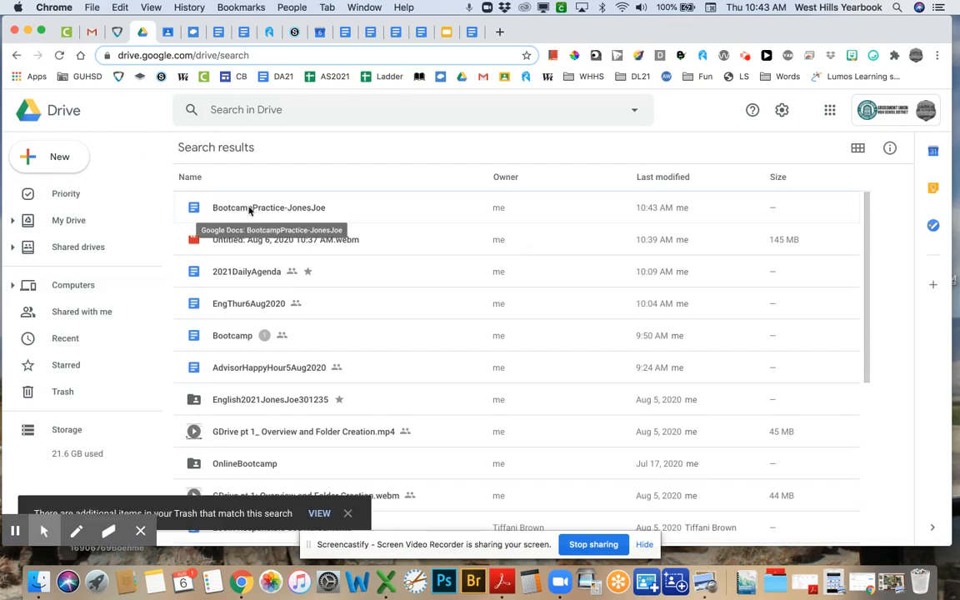
{"action": "left_click", "coordinate": [71, 222]}
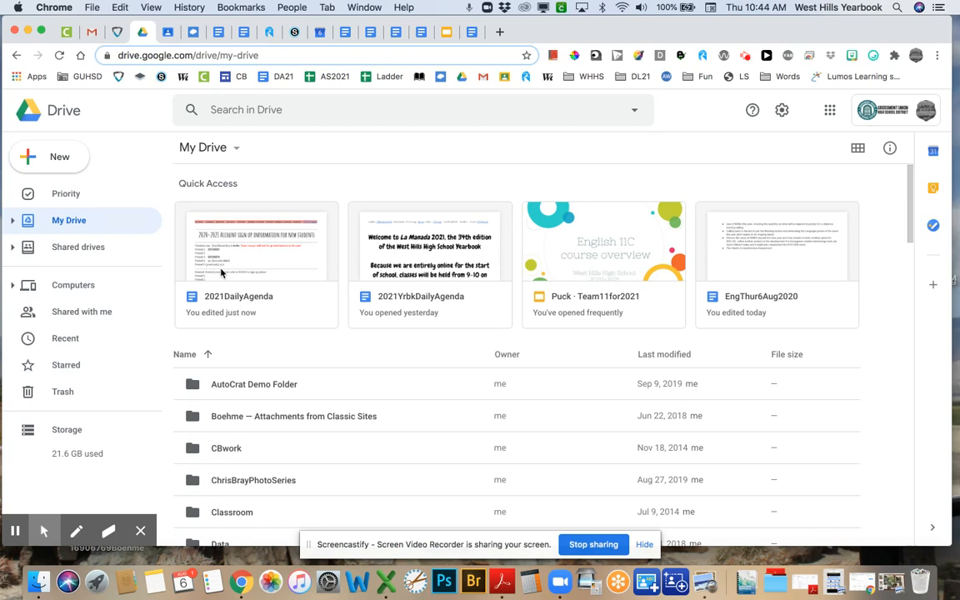
- Search Drive for 'practice' and select the renamed BootcampPractice document in the results
{"action": "left_click", "coordinate": [231, 111]}
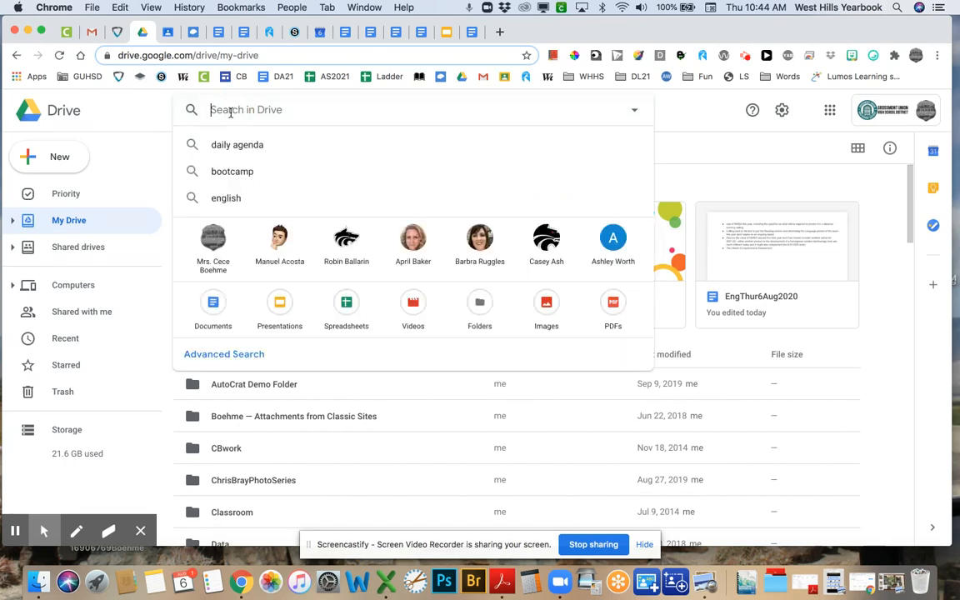
{"action": "type", "text": "practic"}
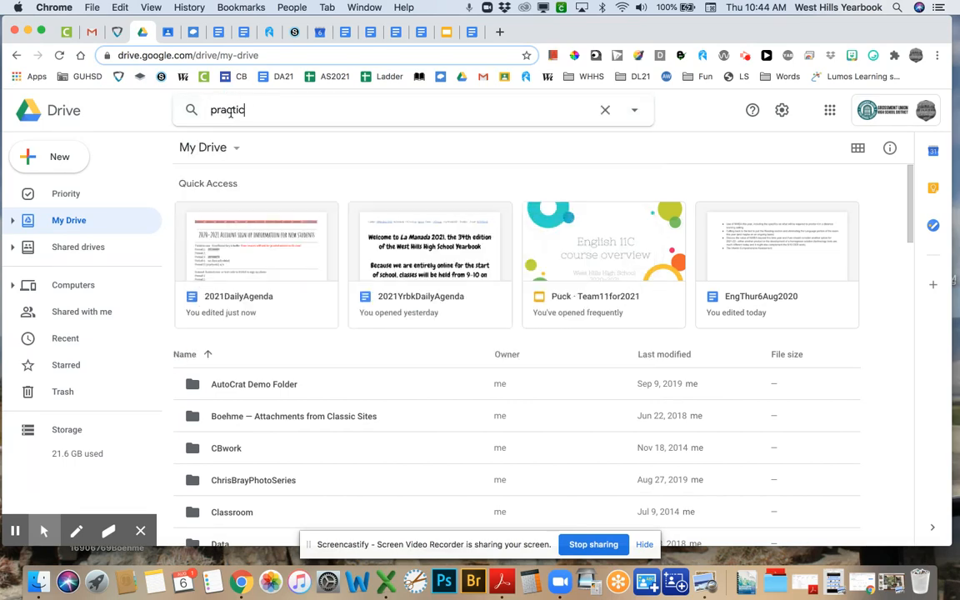
{"action": "type", "text": "e"}
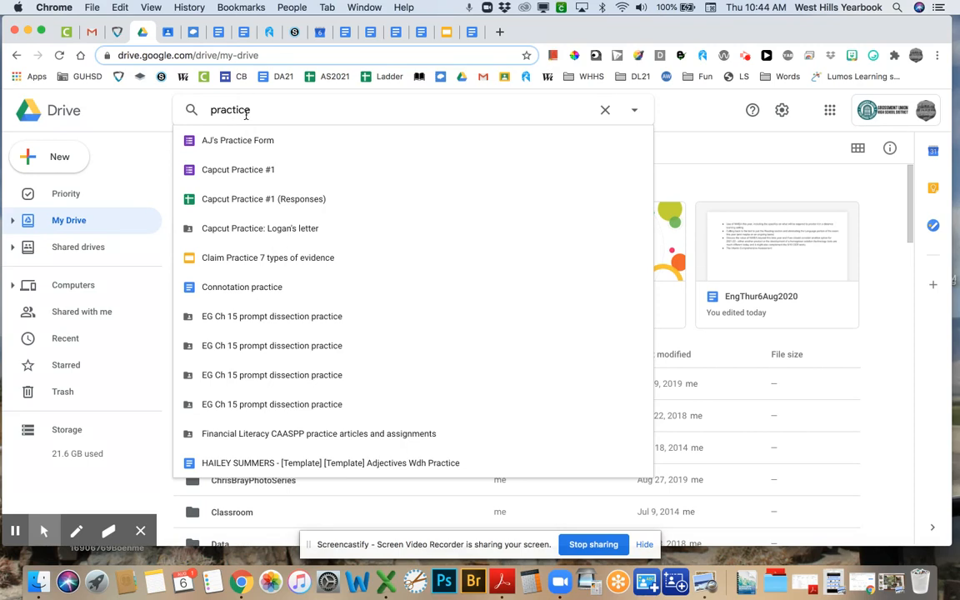
{"action": "key", "text": "Return"}
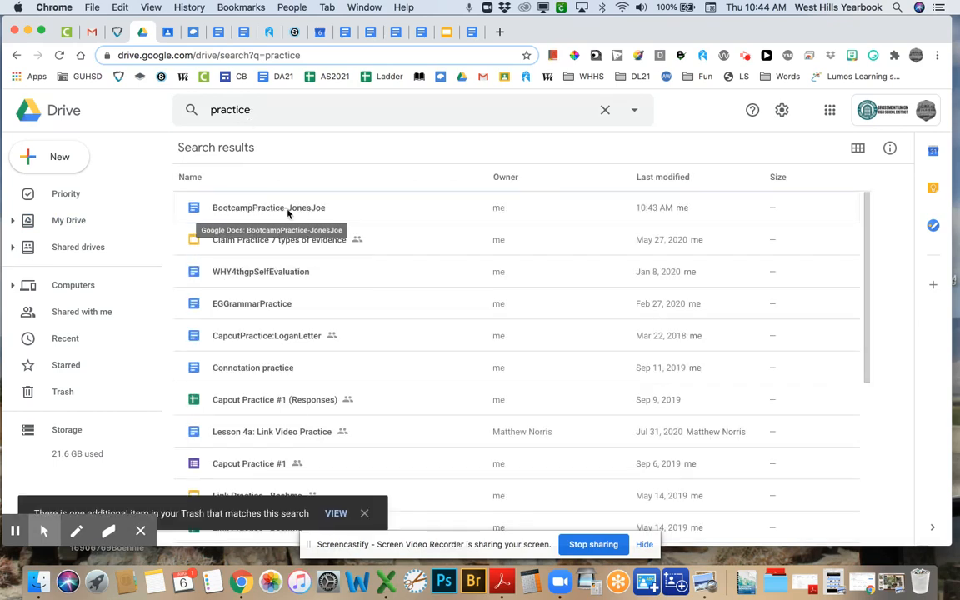
{"action": "left_click", "coordinate": [231, 207]}
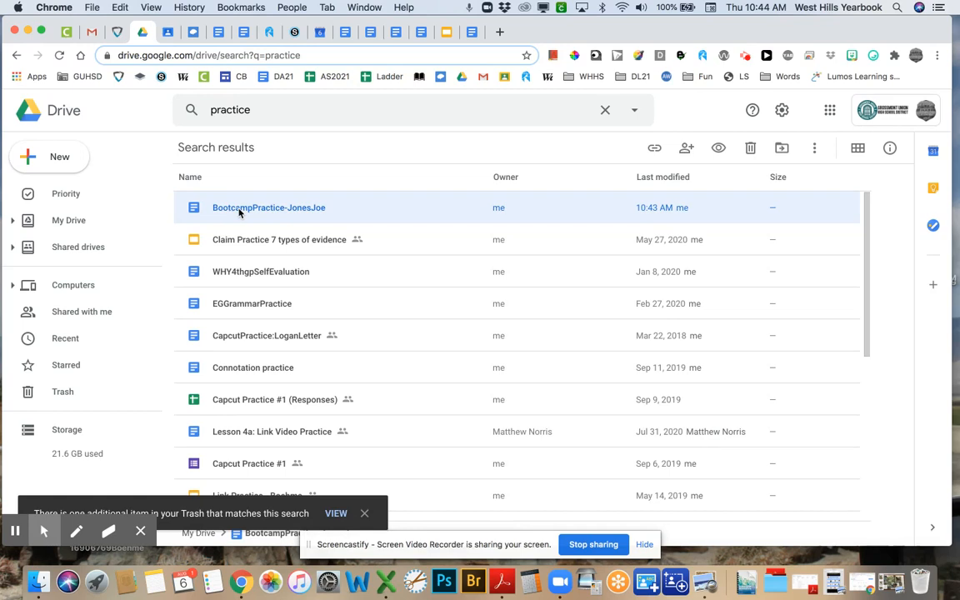
- Move the BootcampPractice document into the student's starred English2021 class folder, accepting the access change
{"action": "right_click", "coordinate": [239, 213]}
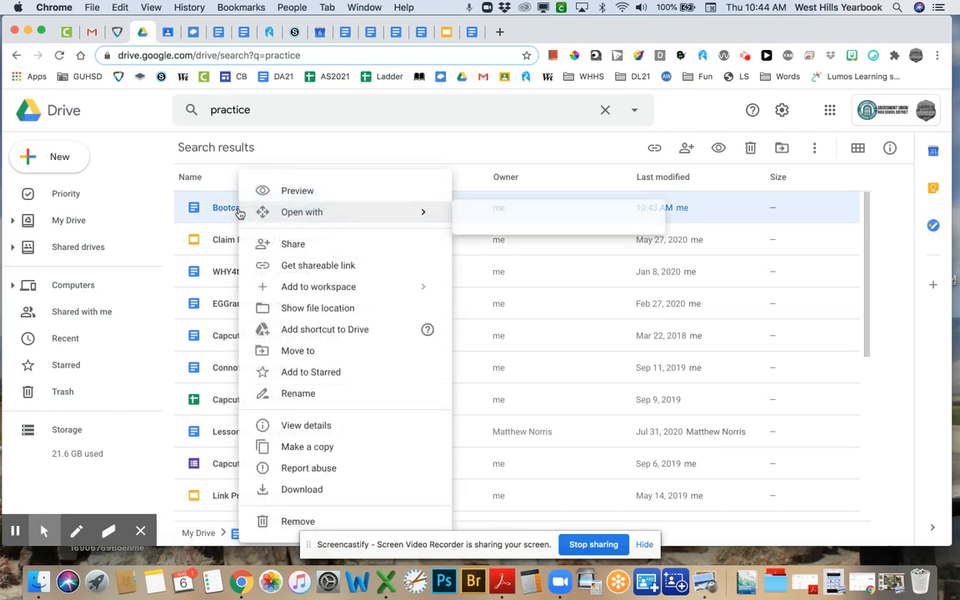
{"action": "mouse_move", "coordinate": [239, 213]}
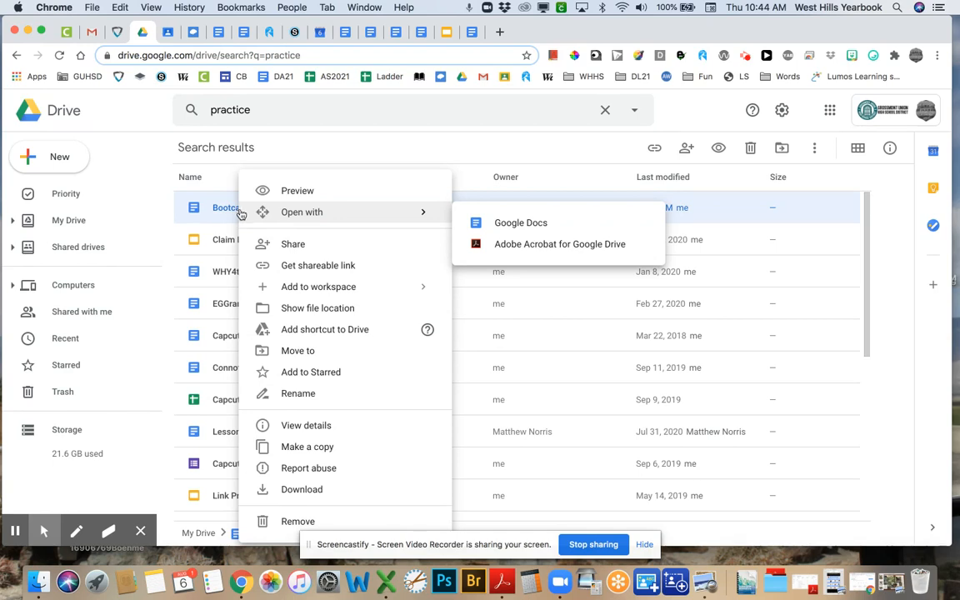
{"action": "left_click", "coordinate": [292, 352]}
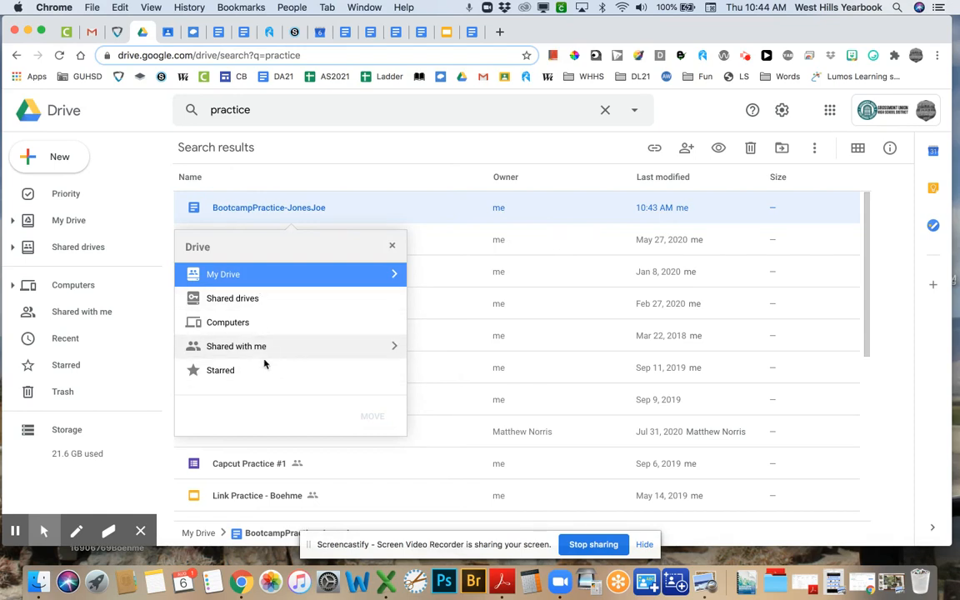
{"action": "left_click", "coordinate": [259, 371]}
{"action": "left_click", "coordinate": [391, 369]}
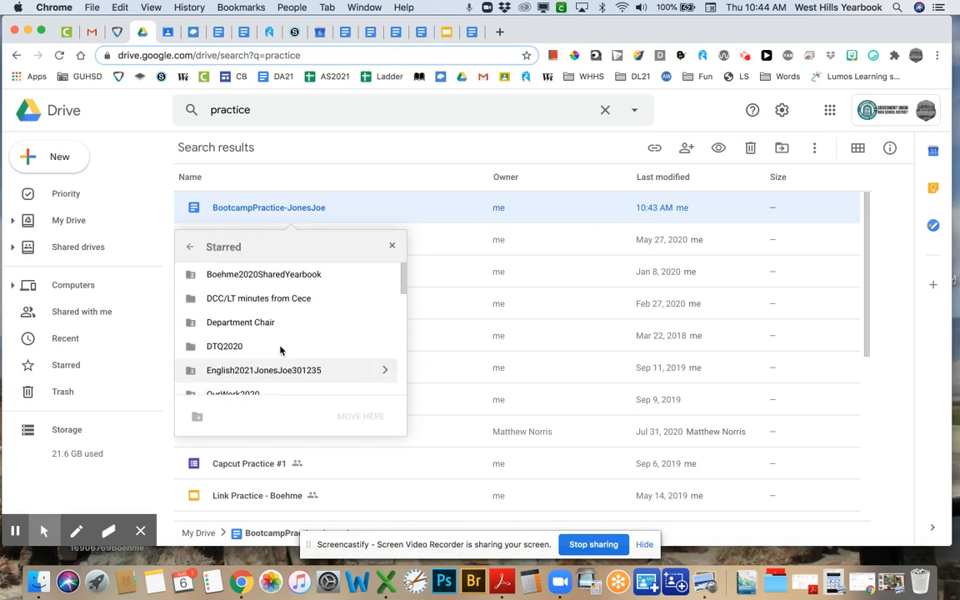
{"action": "scroll", "coordinate": [275, 338], "scroll_direction": "down", "scroll_amount": 1}
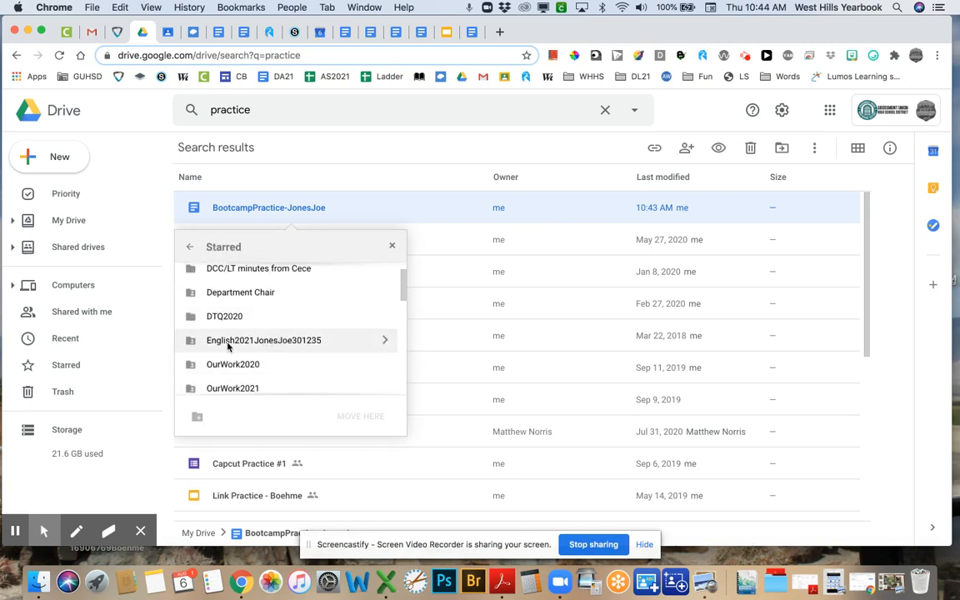
{"action": "left_click", "coordinate": [310, 339]}
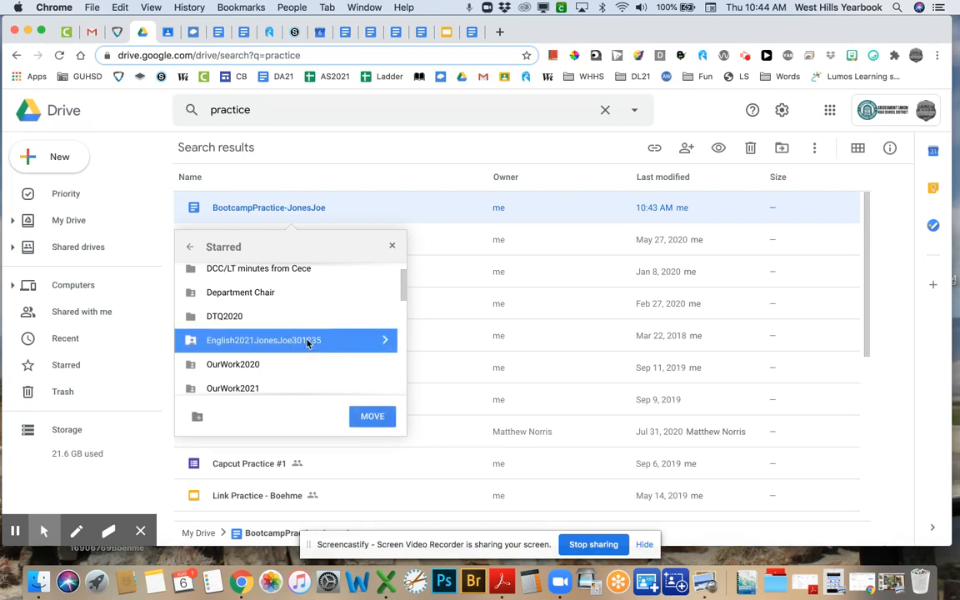
{"action": "left_click", "coordinate": [372, 417]}
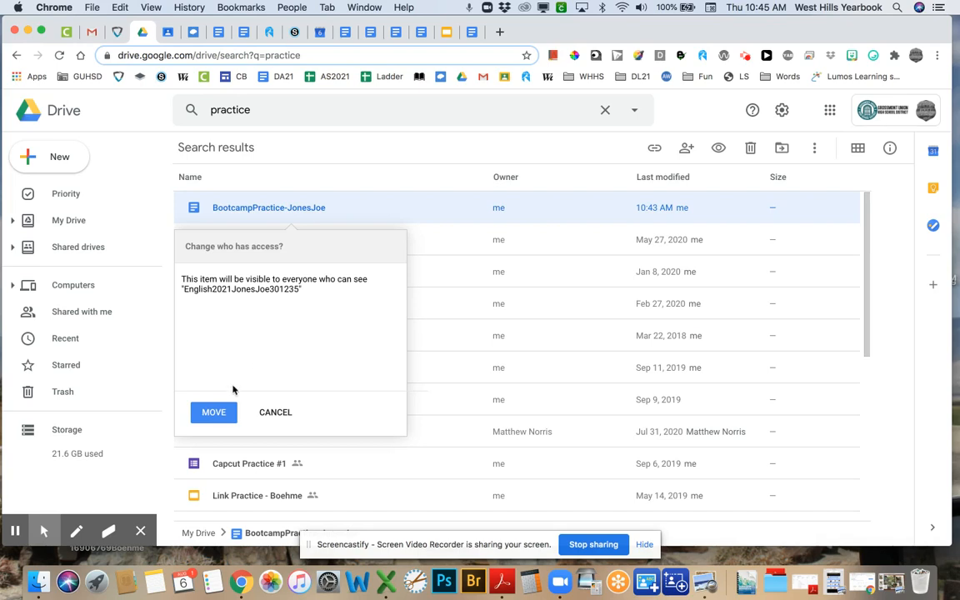
{"action": "left_click", "coordinate": [211, 412]}
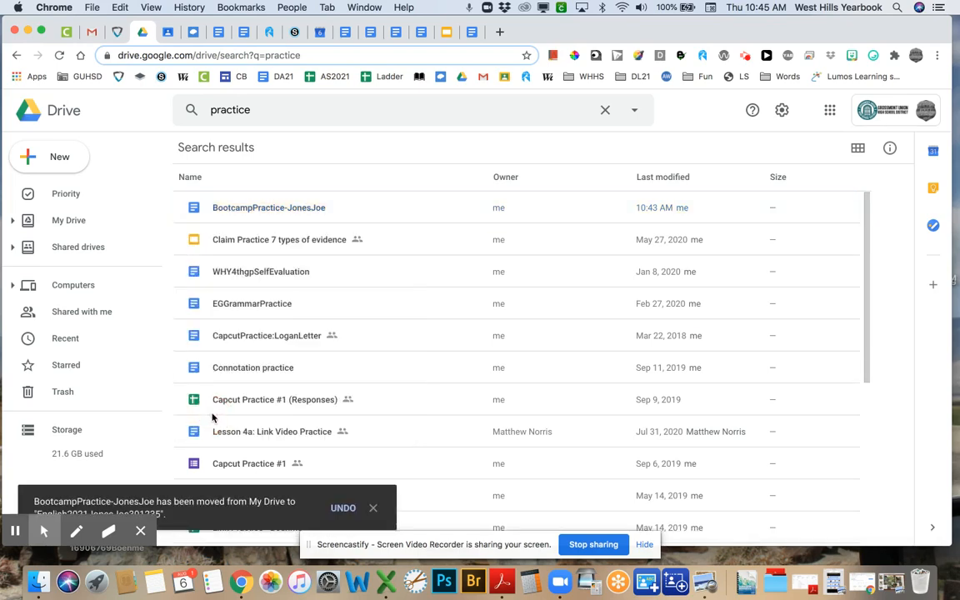
- Open the English2021 class folder from Starred and verify the BootcampPractice document inside
{"action": "left_click", "coordinate": [63, 366]}
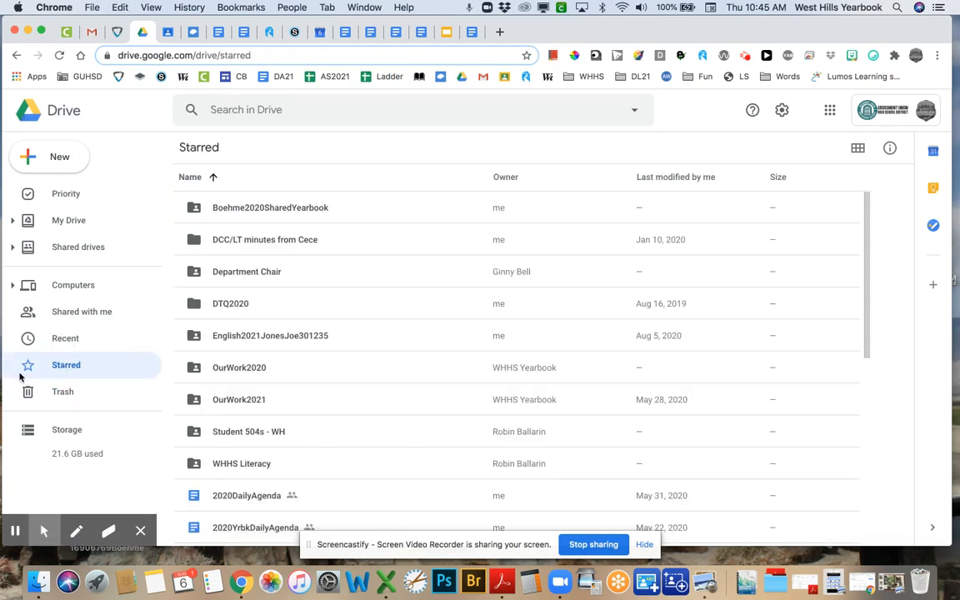
{"action": "double_click", "coordinate": [241, 336]}
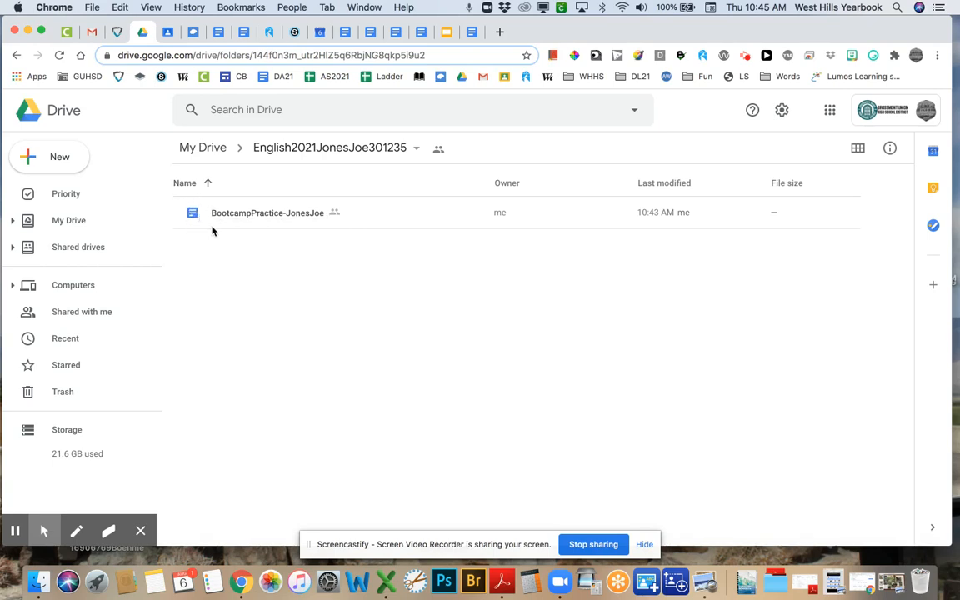
{"action": "double_click", "coordinate": [243, 214]}
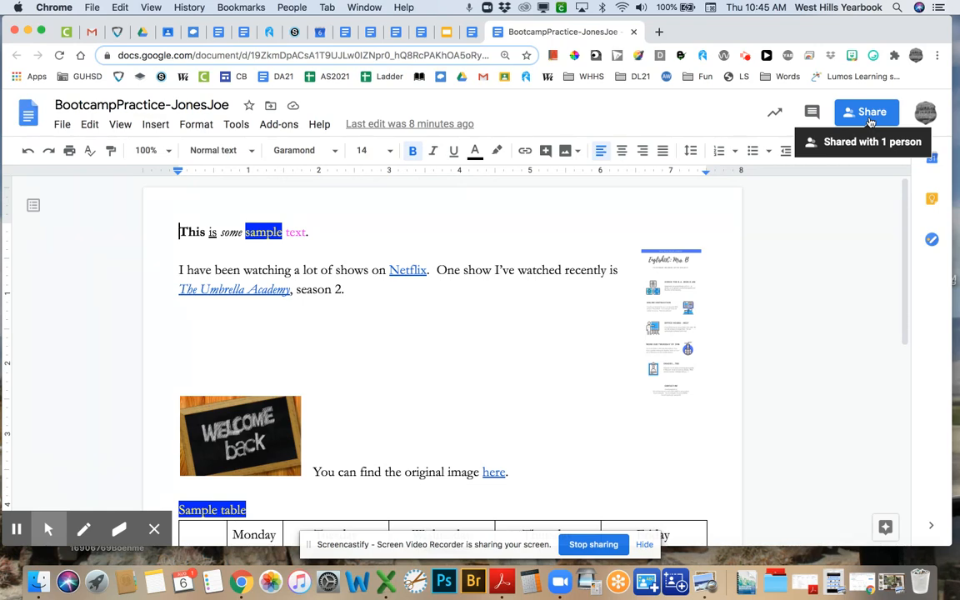
{"action": "left_click", "coordinate": [634, 32]}
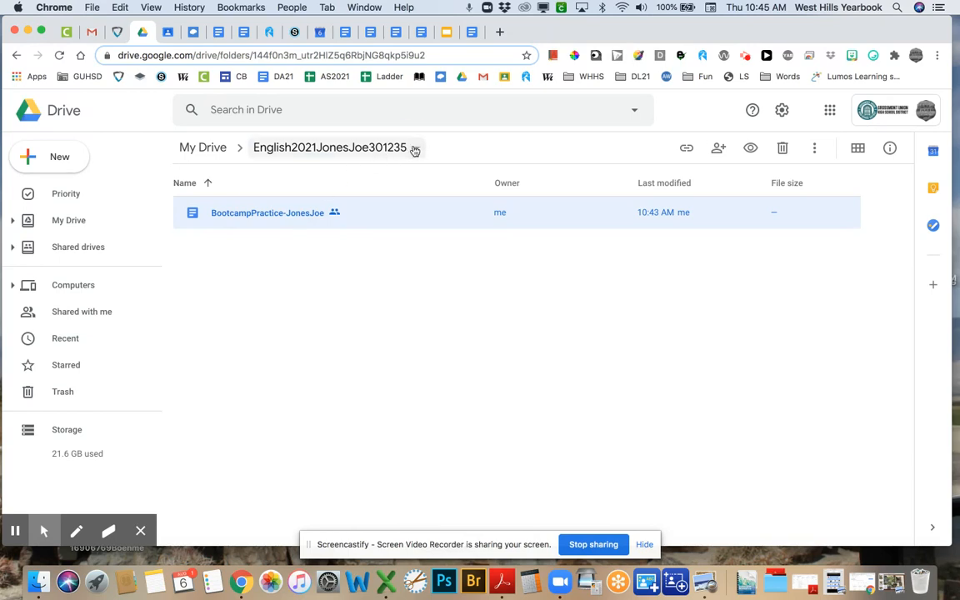
{"action": "left_click", "coordinate": [375, 147]}
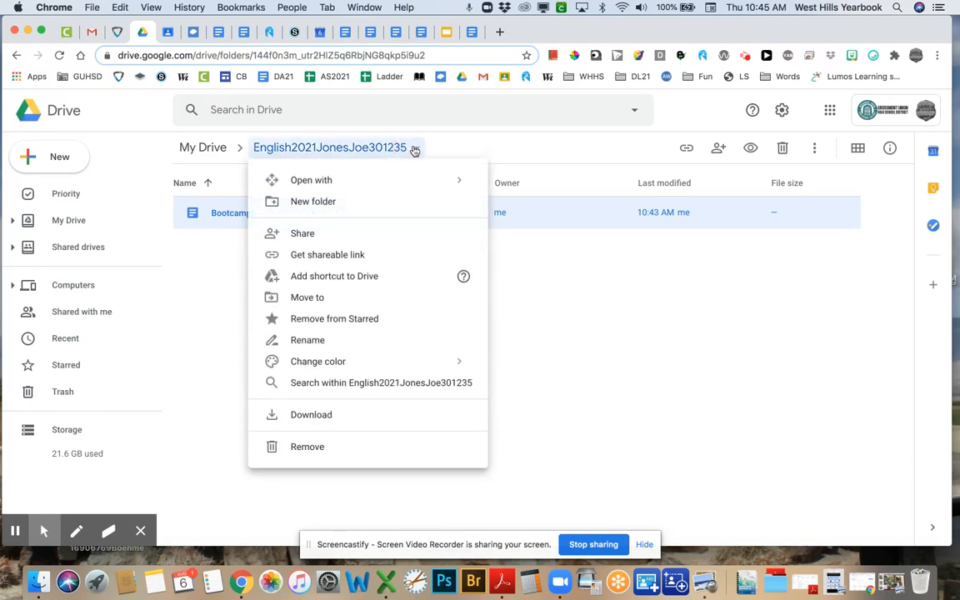
{"action": "left_click", "coordinate": [221, 259]}
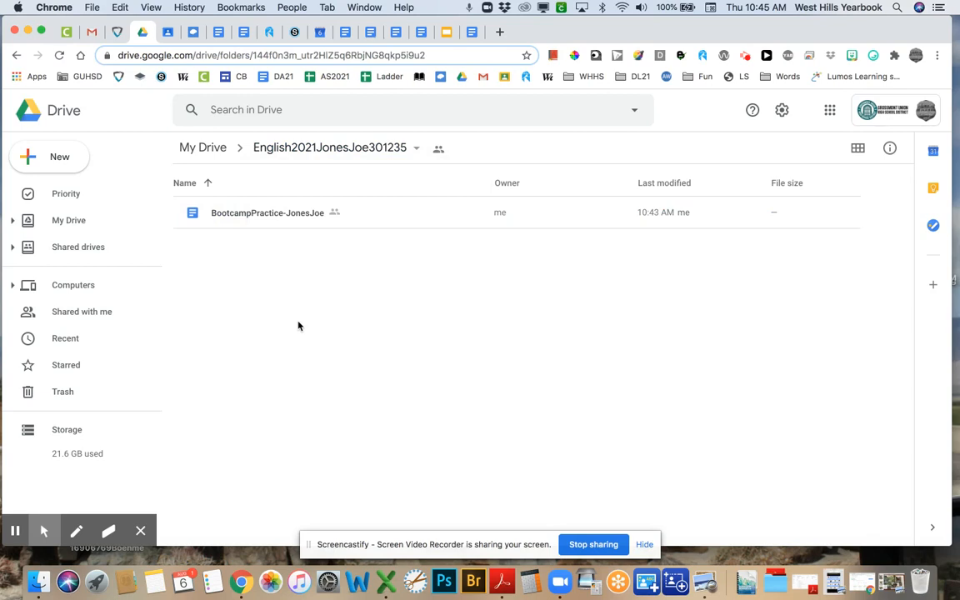